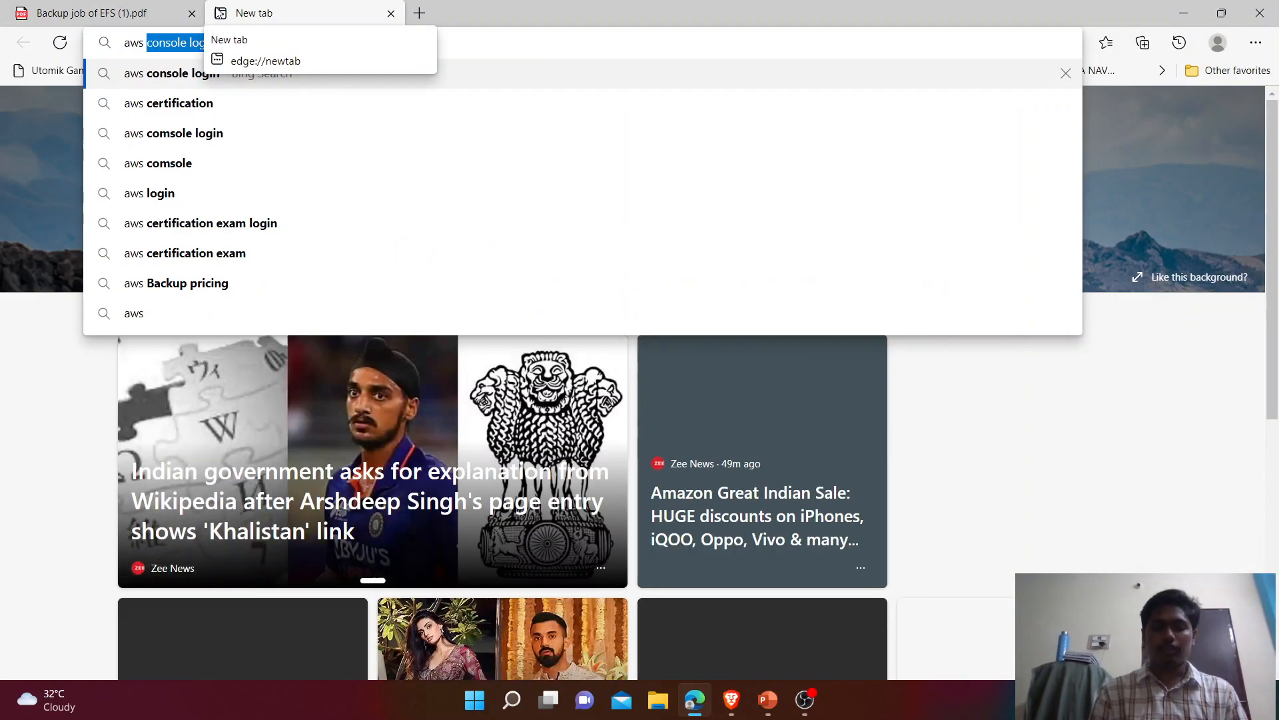
Step: Open the AWS Management Console from the search results and sign in as root user with the account password
{"action": "key", "text": "Return"}
{"action": "left_click", "coordinate": [247, 222]}
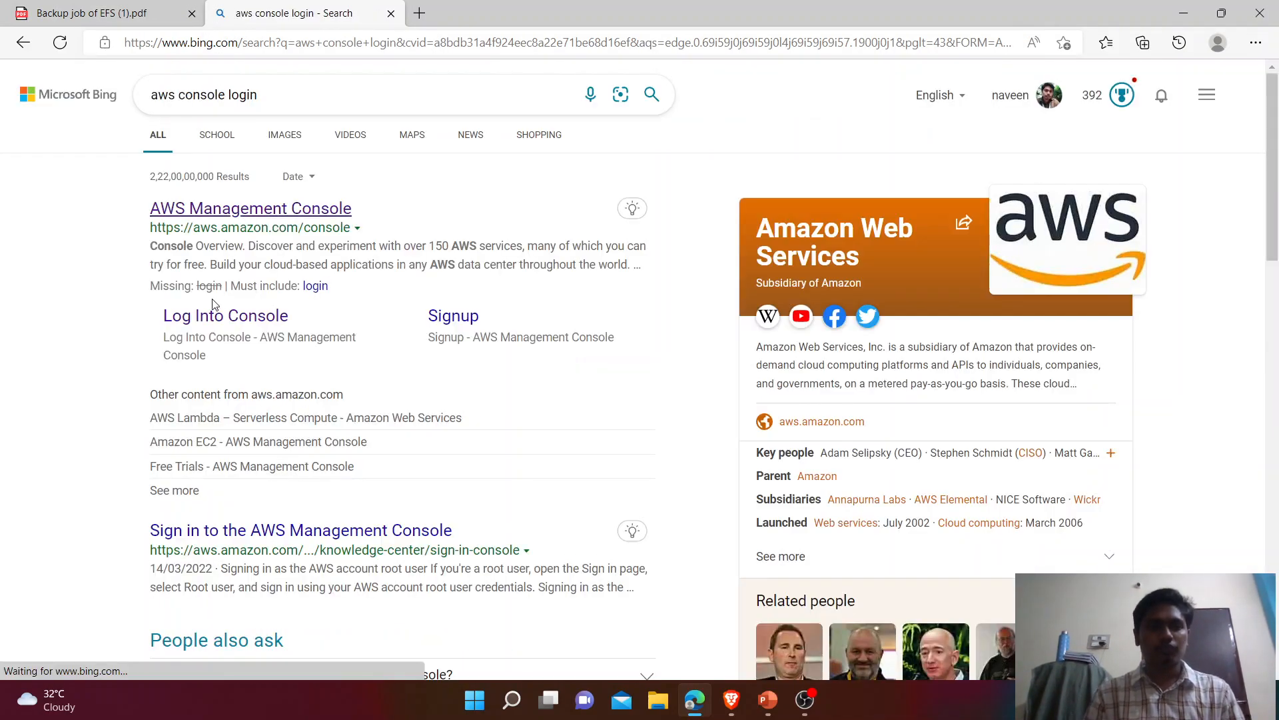
{"action": "left_click", "coordinate": [391, 10]}
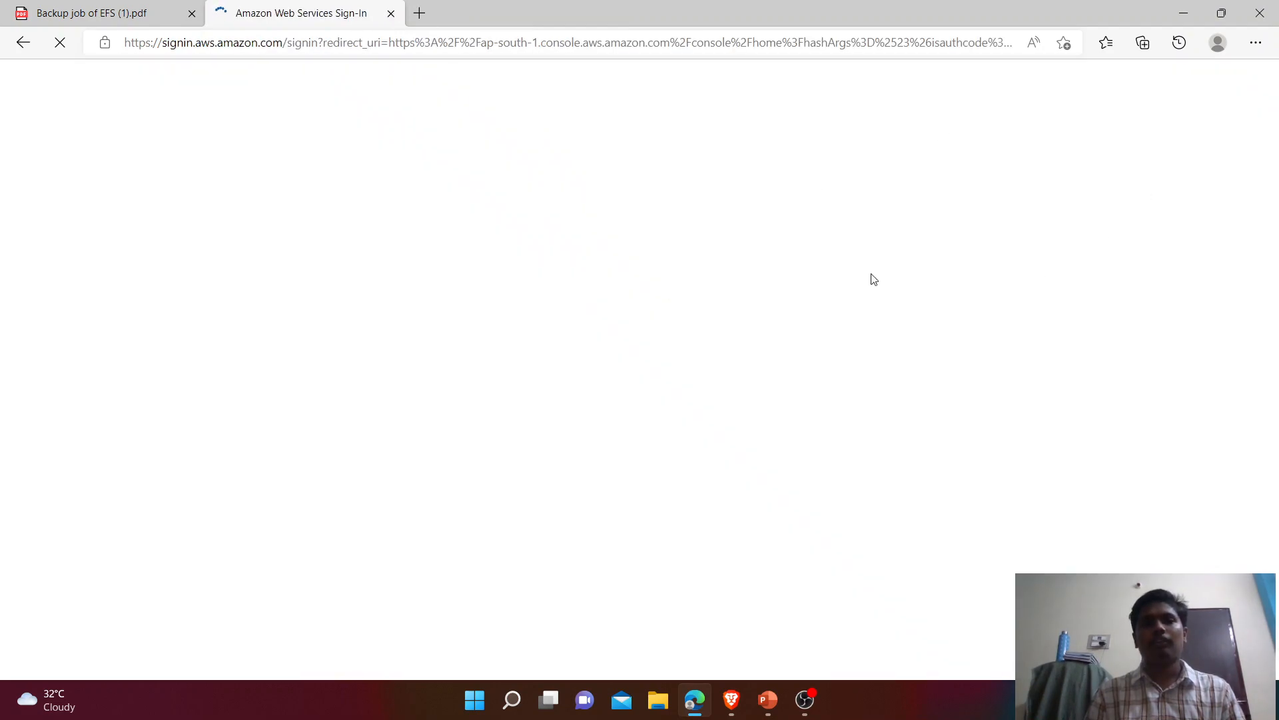
{"action": "left_click", "coordinate": [354, 441]}
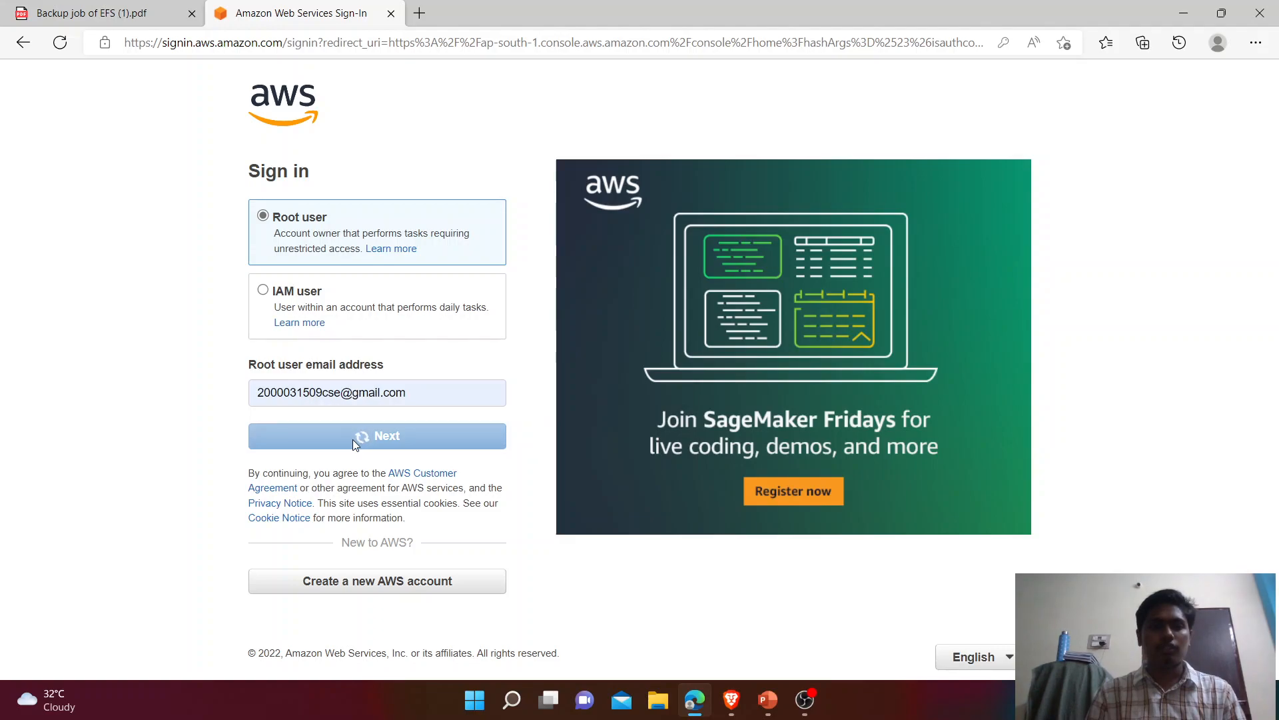
{"action": "type", "text": "••••••"}
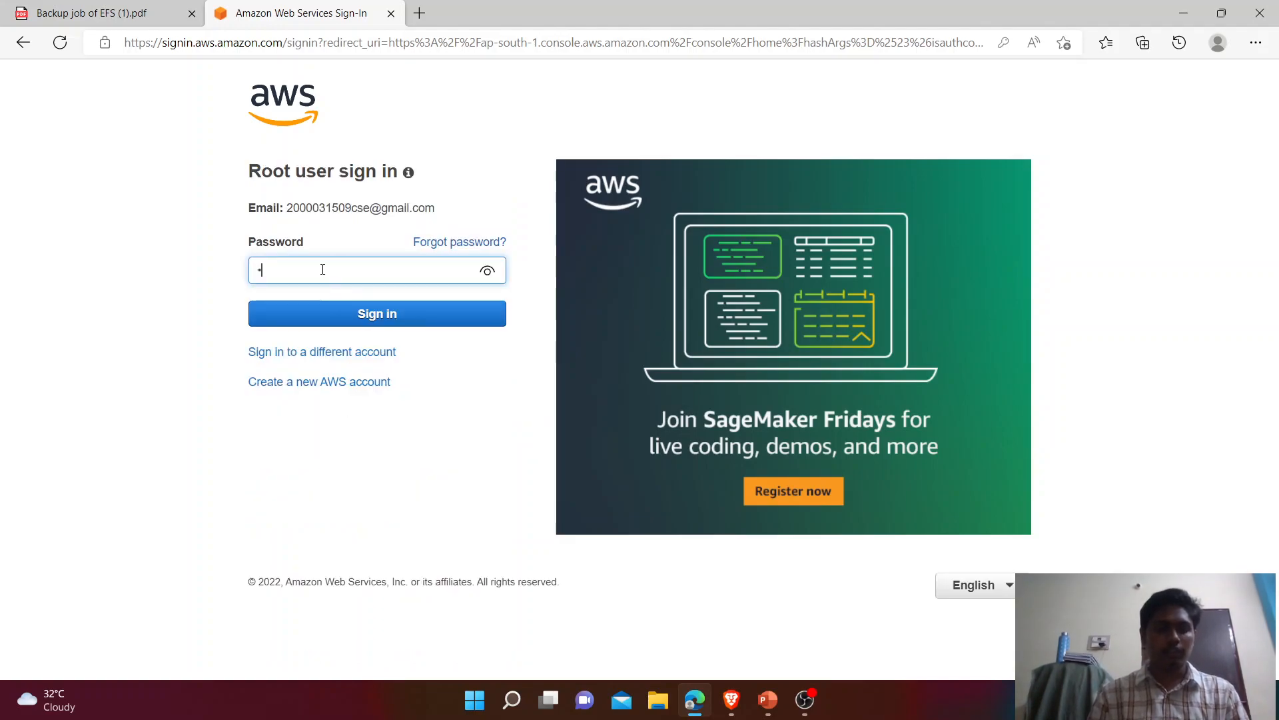
{"action": "type", "text": "••••••••"}
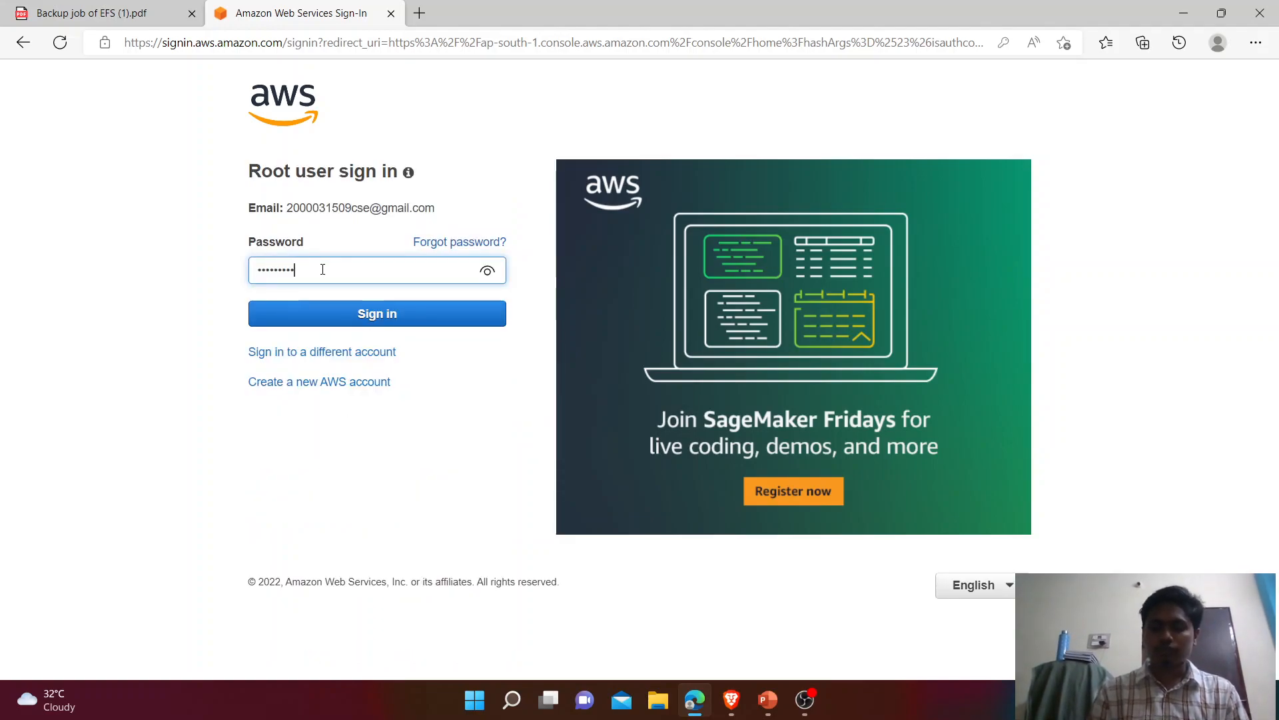
{"action": "type", "text": "•"}
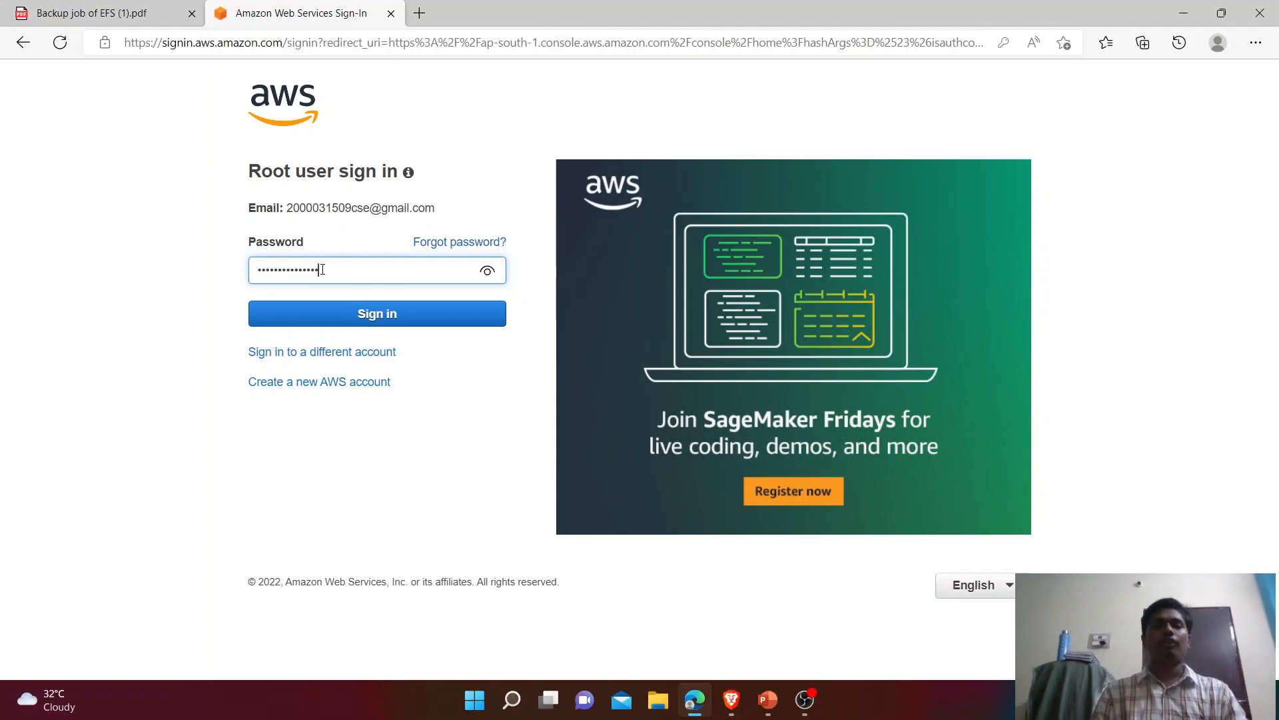
{"action": "key", "text": "Return"}
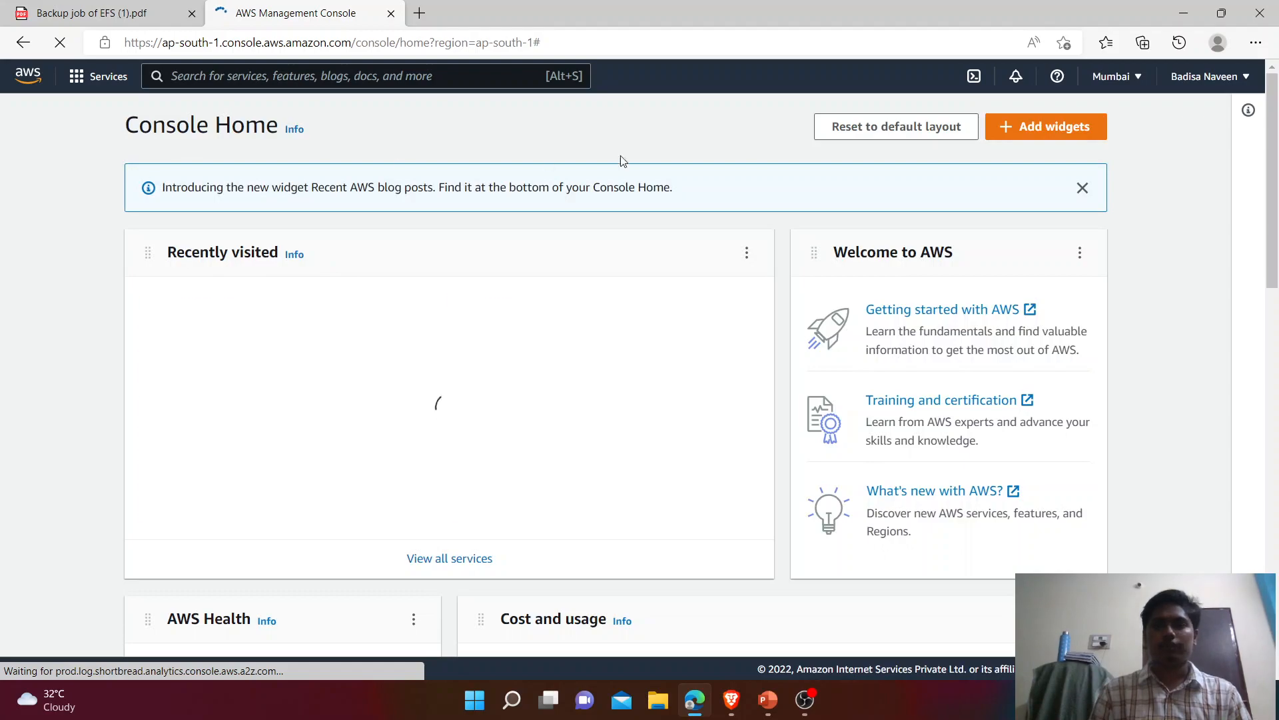
Step: Return to the EFS backup tutorial PDF and highlight its first learning objective
{"action": "left_click", "coordinate": [65, 8]}
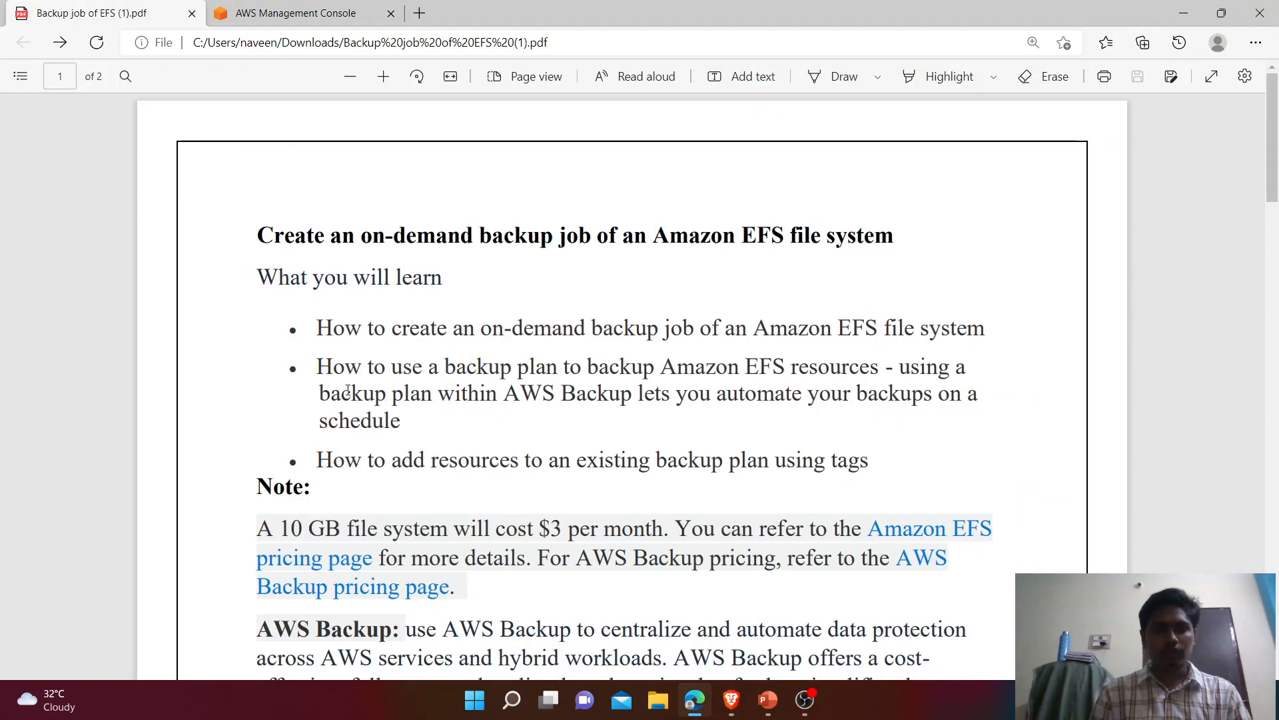
{"action": "scroll", "coordinate": [347, 390], "scroll_direction": "down", "scroll_amount": 2}
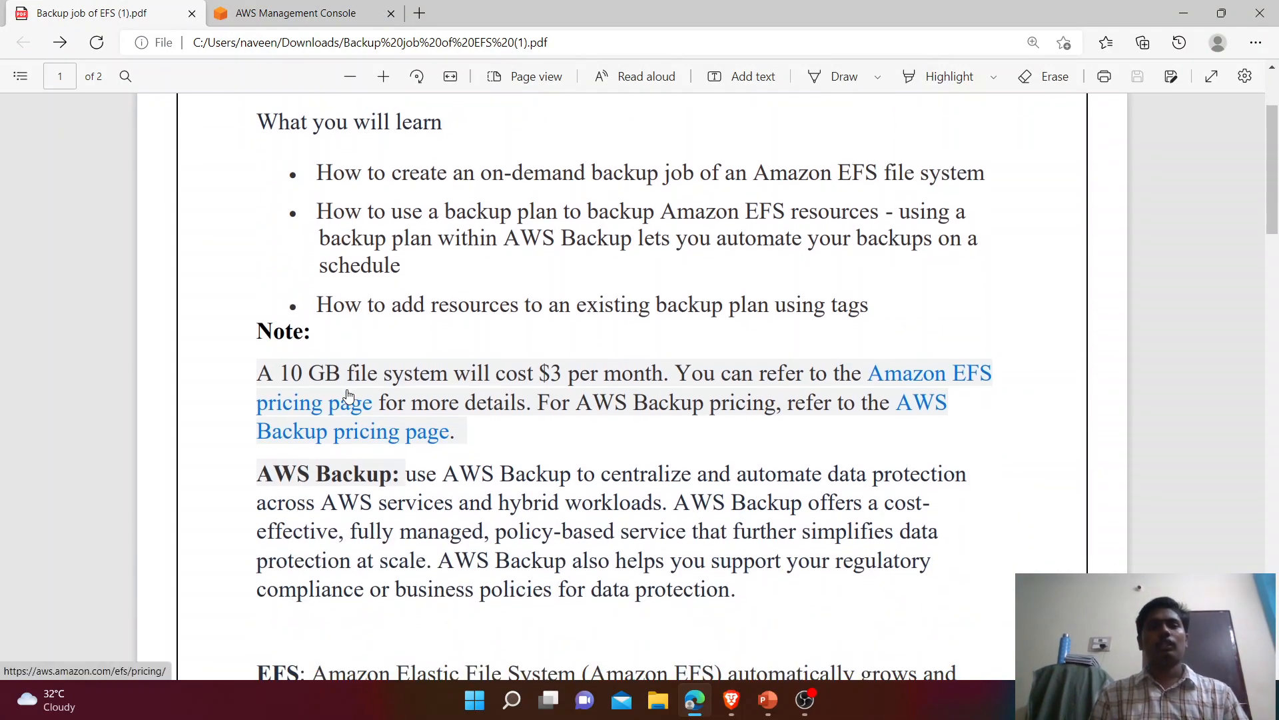
{"action": "left_click_drag", "start_coordinate": [317, 173], "coordinate": [989, 174]}
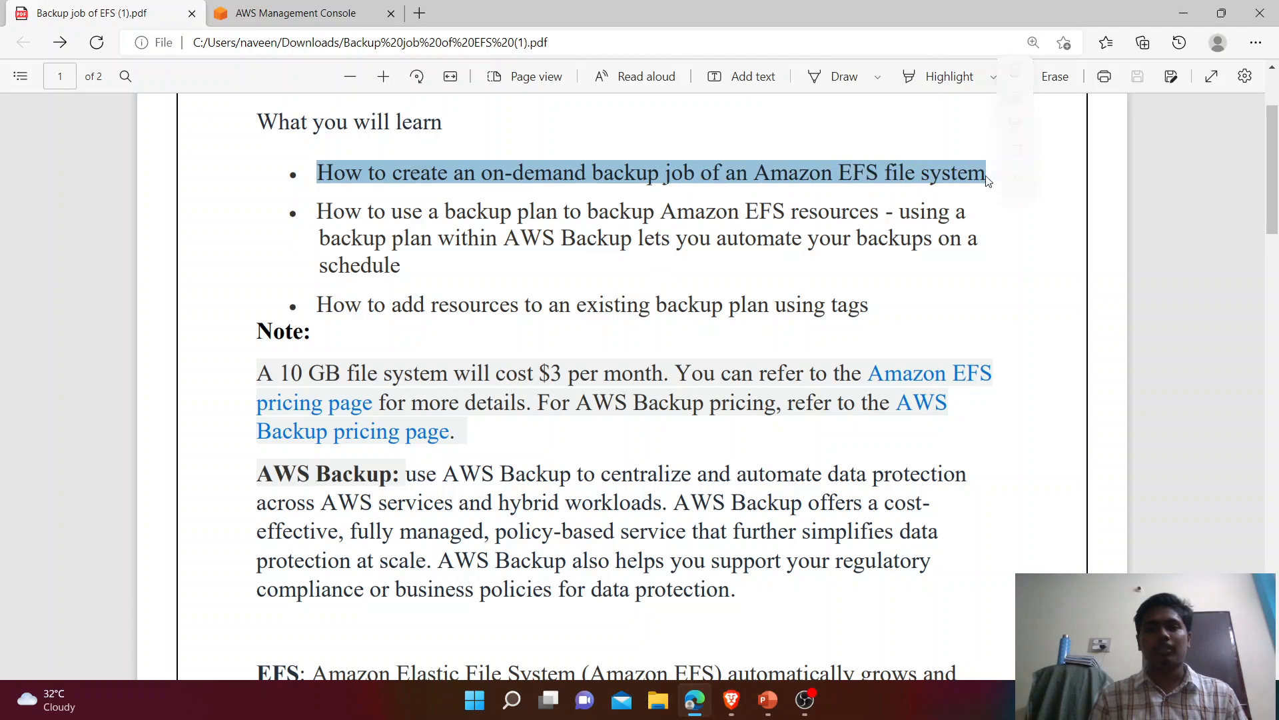
Step: Highlight the pricing Note and its 10 GB cost sentence, then bring up the Amazon EFS pricing link options
{"action": "scroll", "coordinate": [672, 220], "scroll_direction": "down", "scroll_amount": 3}
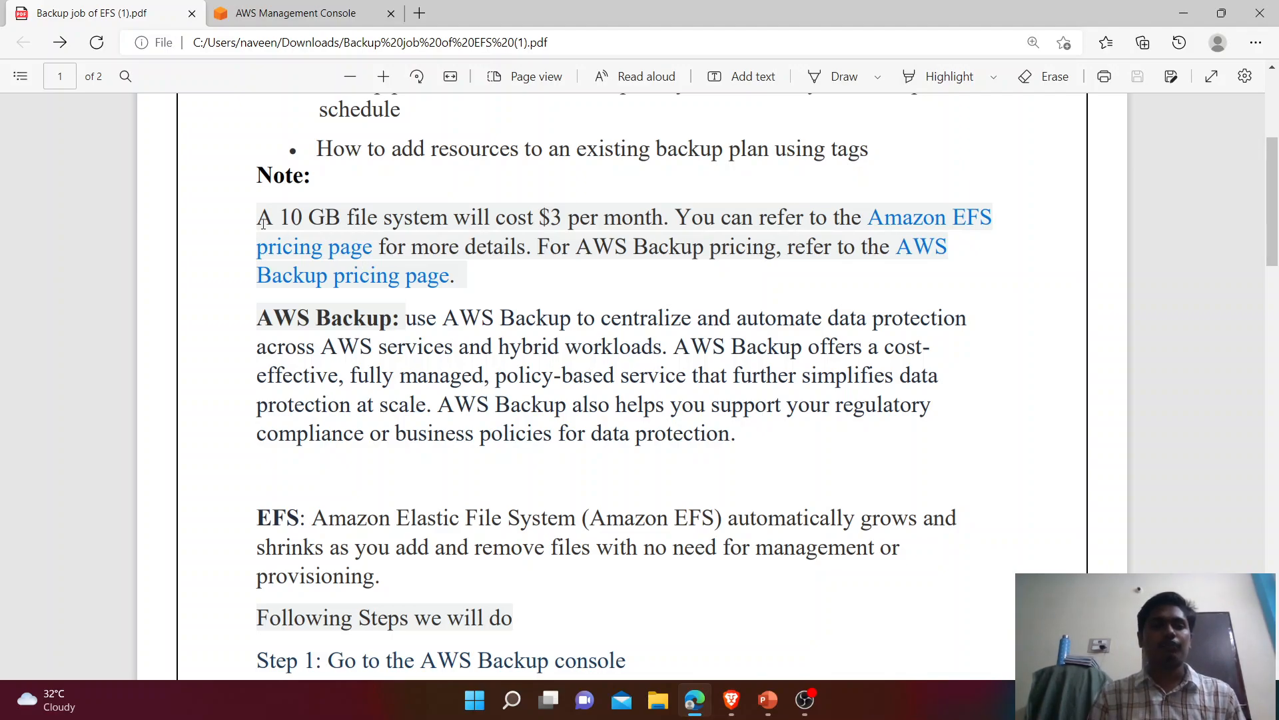
{"action": "left_click_drag", "start_coordinate": [254, 215], "coordinate": [470, 280]}
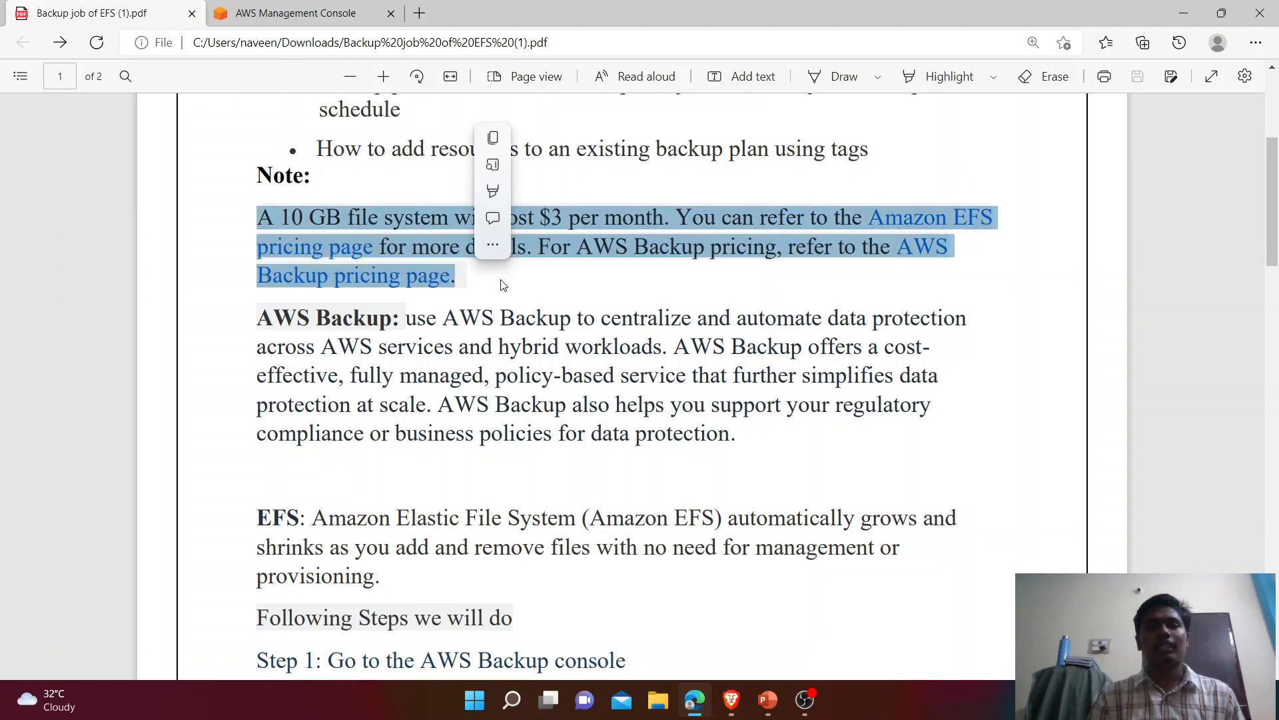
{"action": "left_click", "coordinate": [505, 285]}
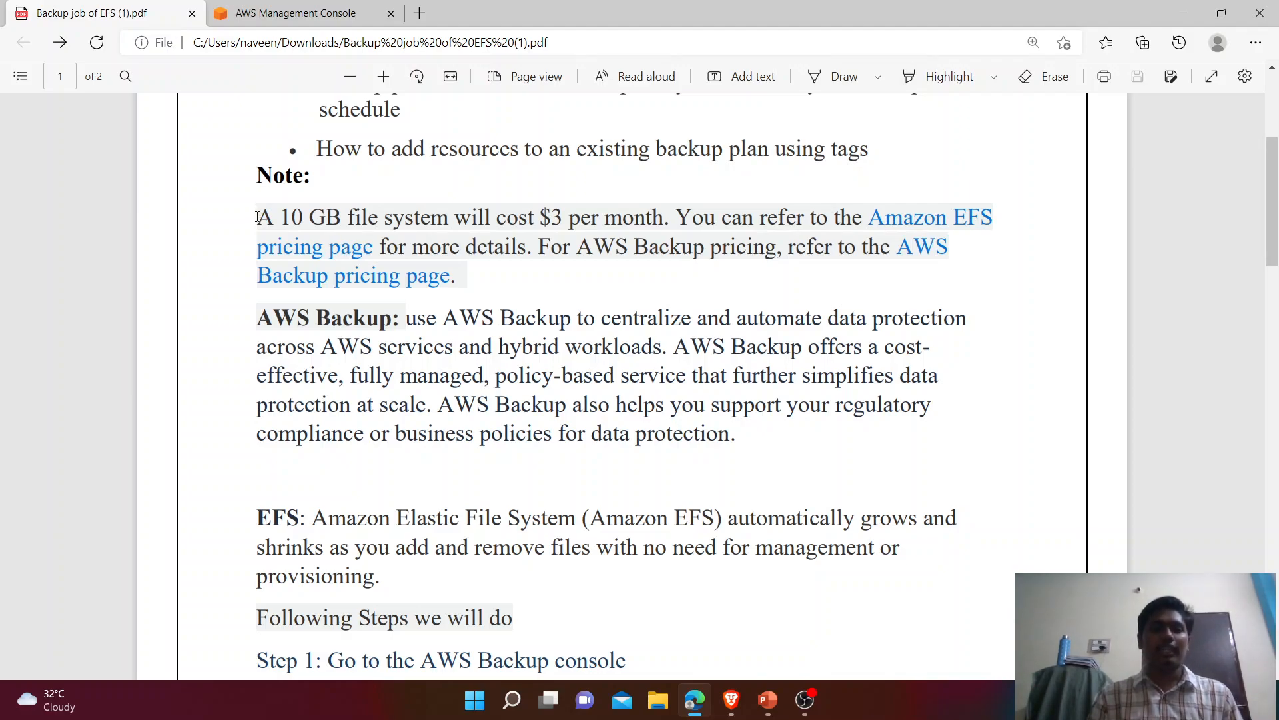
{"action": "left_click_drag", "start_coordinate": [258, 216], "coordinate": [687, 222]}
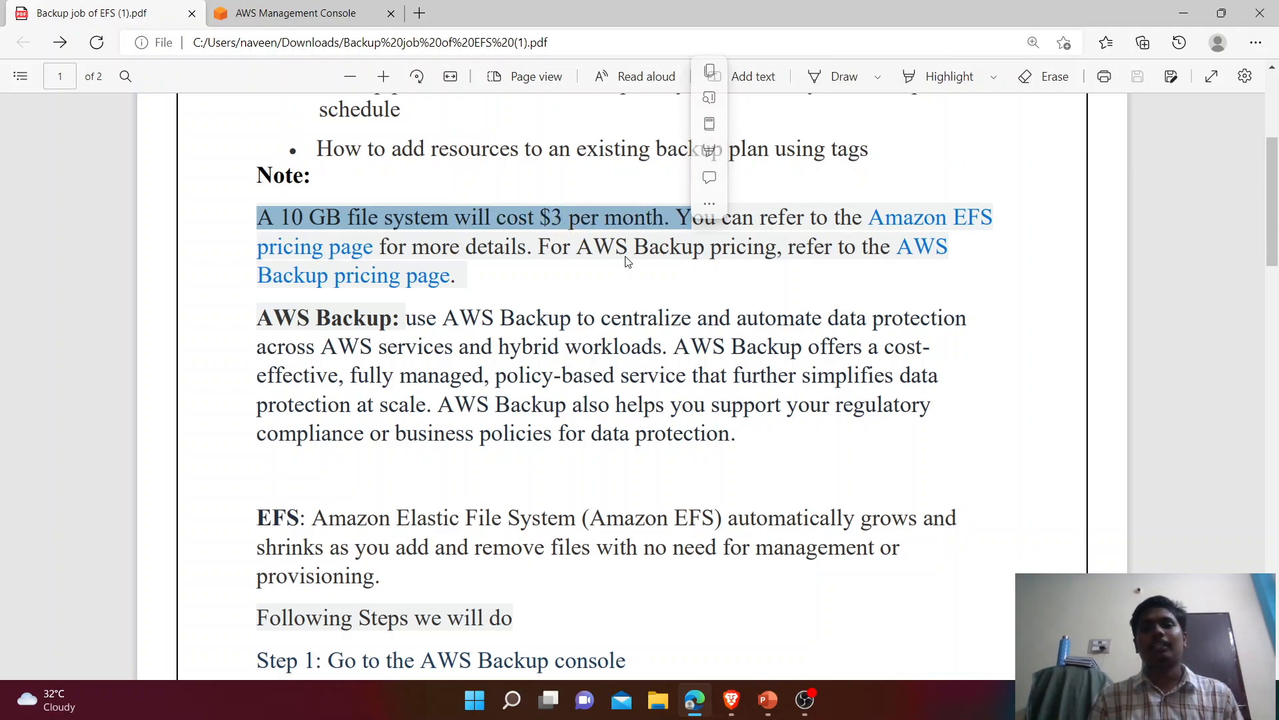
{"action": "left_click", "coordinate": [577, 297]}
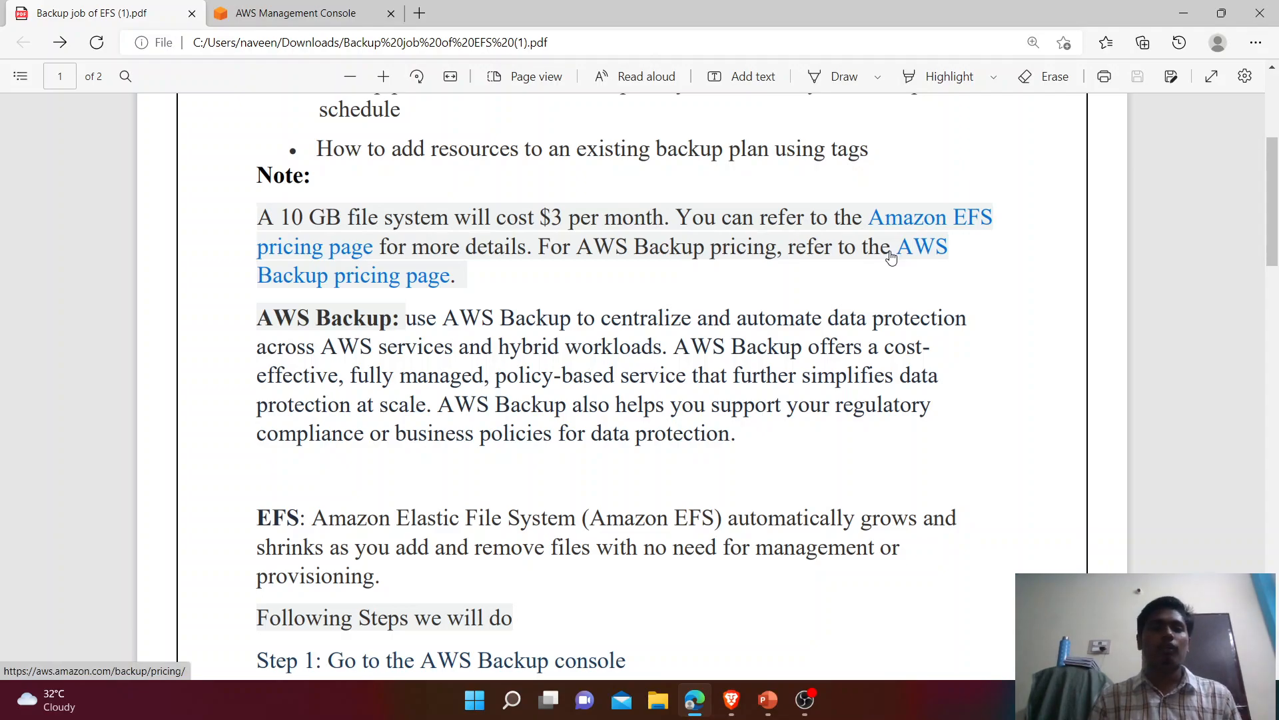
{"action": "right_click", "coordinate": [902, 212]}
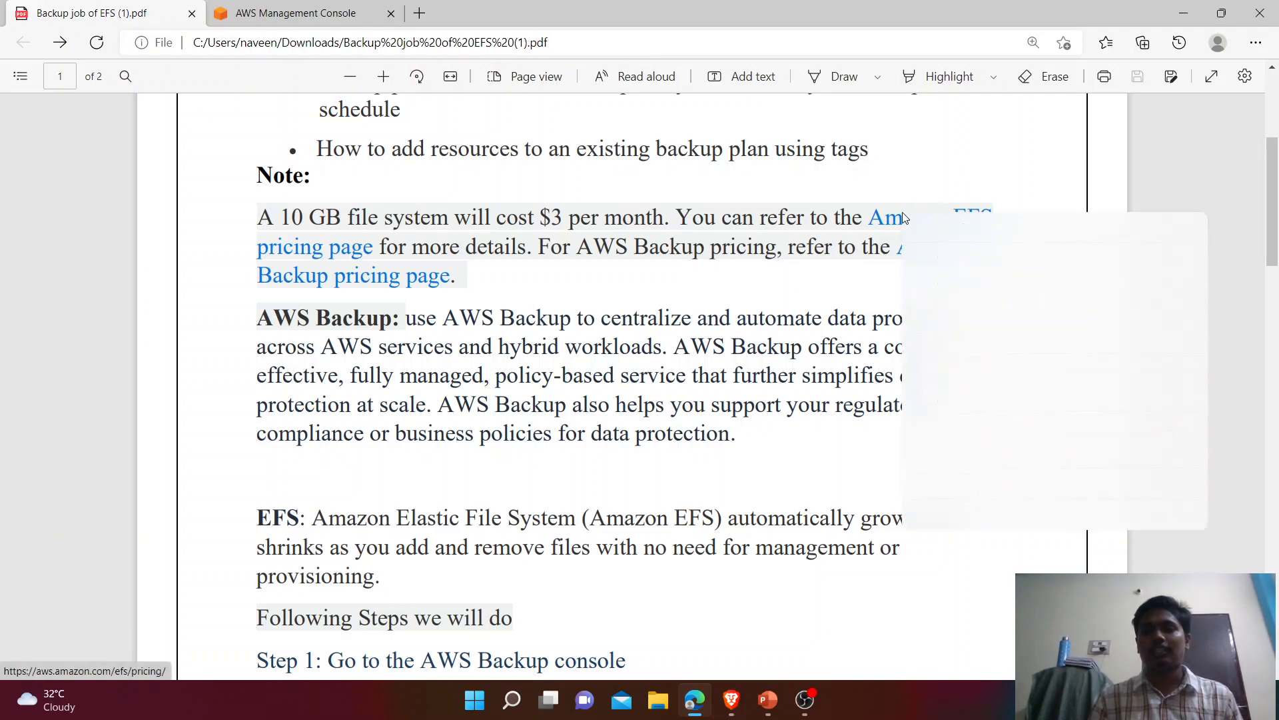
Step: Open the Amazon EFS pricing page in a new tab and highlight the Lifecycle Management pricing table
{"action": "left_click", "coordinate": [967, 259]}
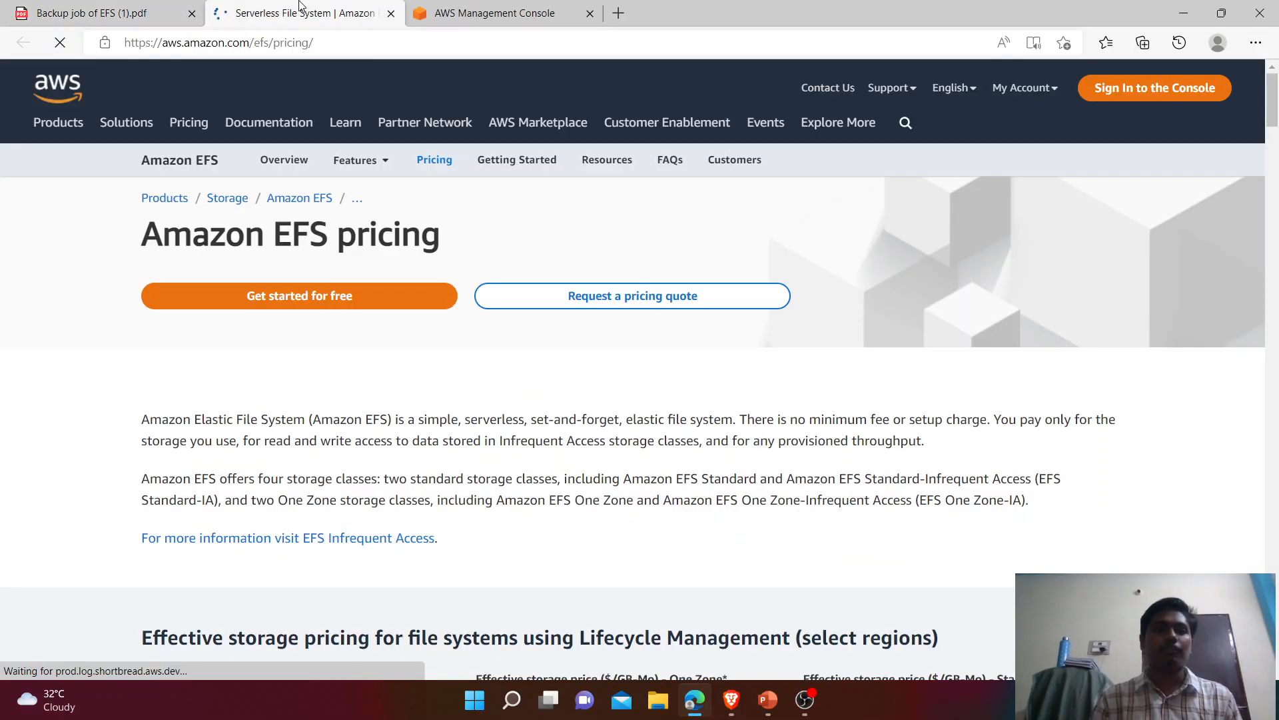
{"action": "left_click", "coordinate": [307, 14]}
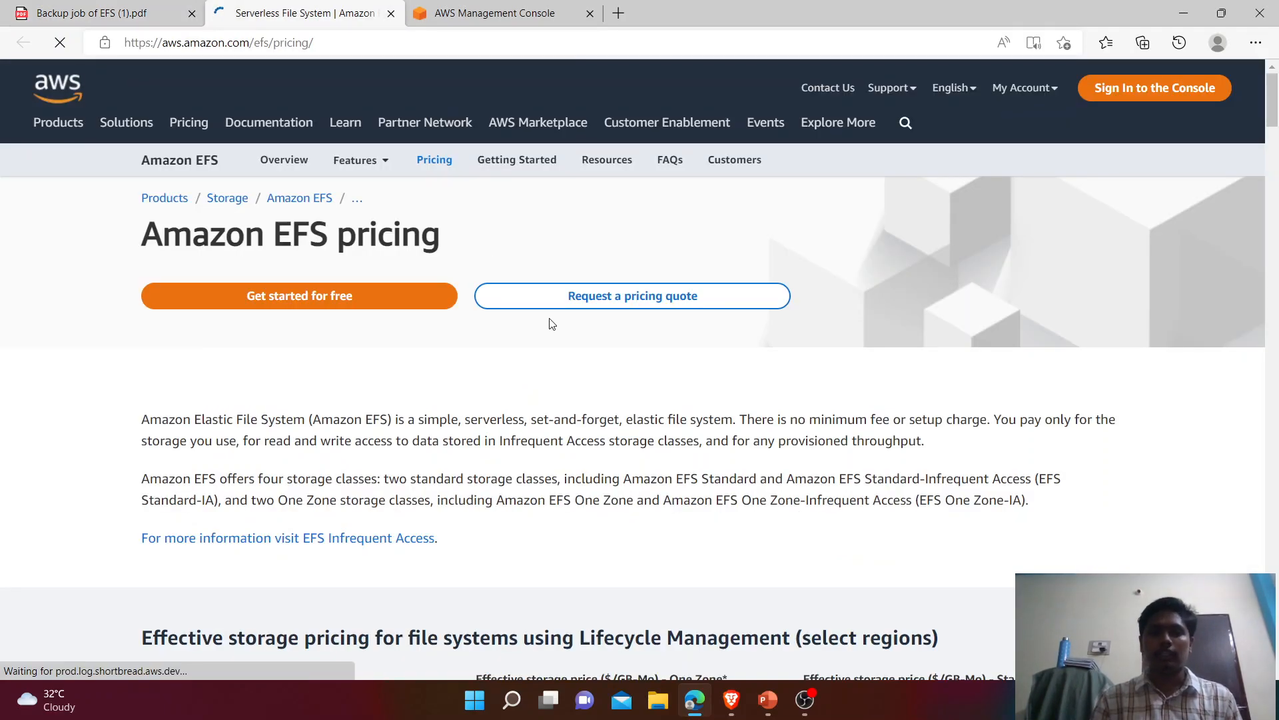
{"action": "scroll", "coordinate": [552, 323], "scroll_direction": "down", "scroll_amount": 1}
{"action": "scroll", "coordinate": [552, 320], "scroll_direction": "down", "scroll_amount": 5}
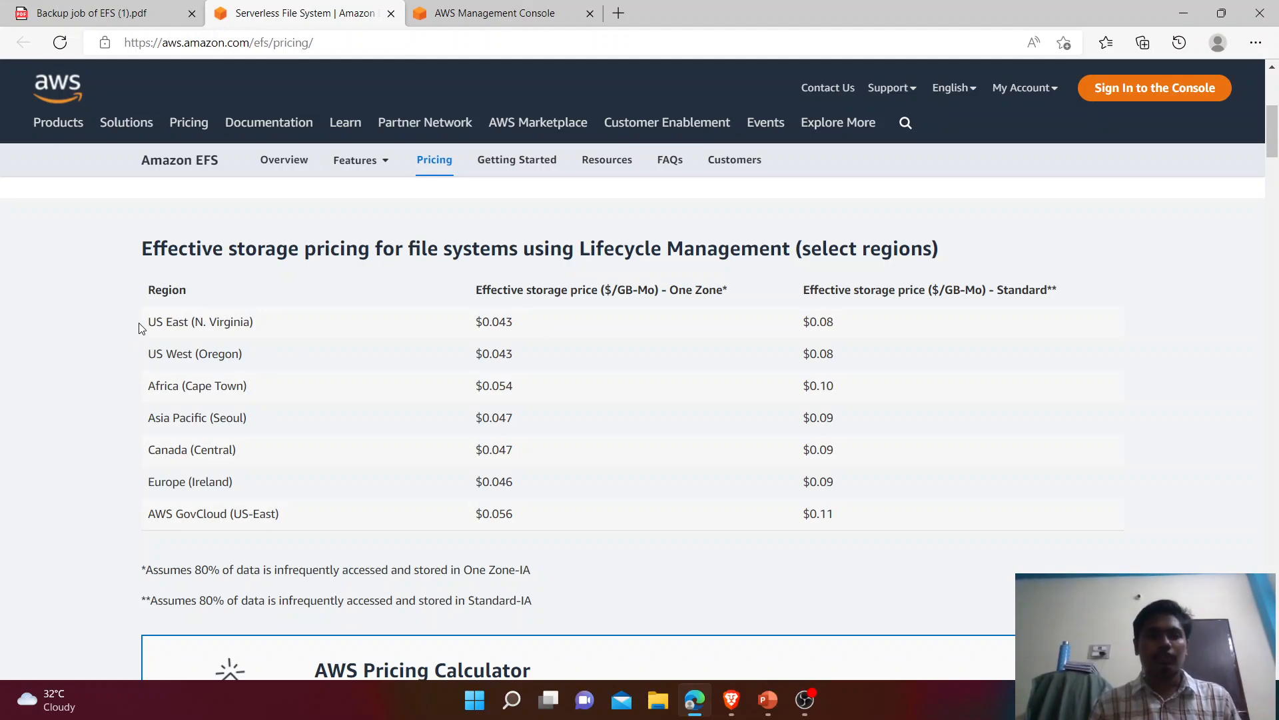
{"action": "left_click_drag", "start_coordinate": [137, 287], "coordinate": [325, 534]}
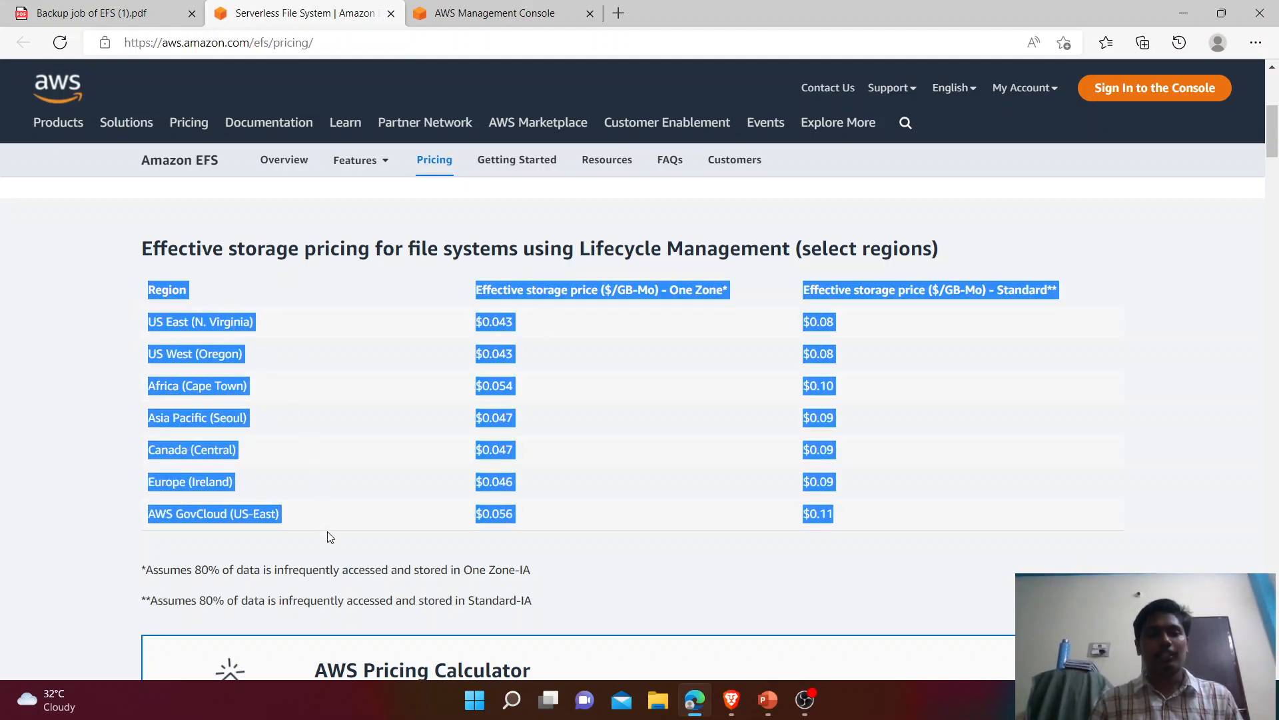
{"action": "left_click", "coordinate": [1009, 457]}
Step: Point out the US East header row and the $0.043 One Zone price, then return to the PDF
{"action": "left_click_drag", "start_coordinate": [140, 326], "coordinate": [251, 320]}
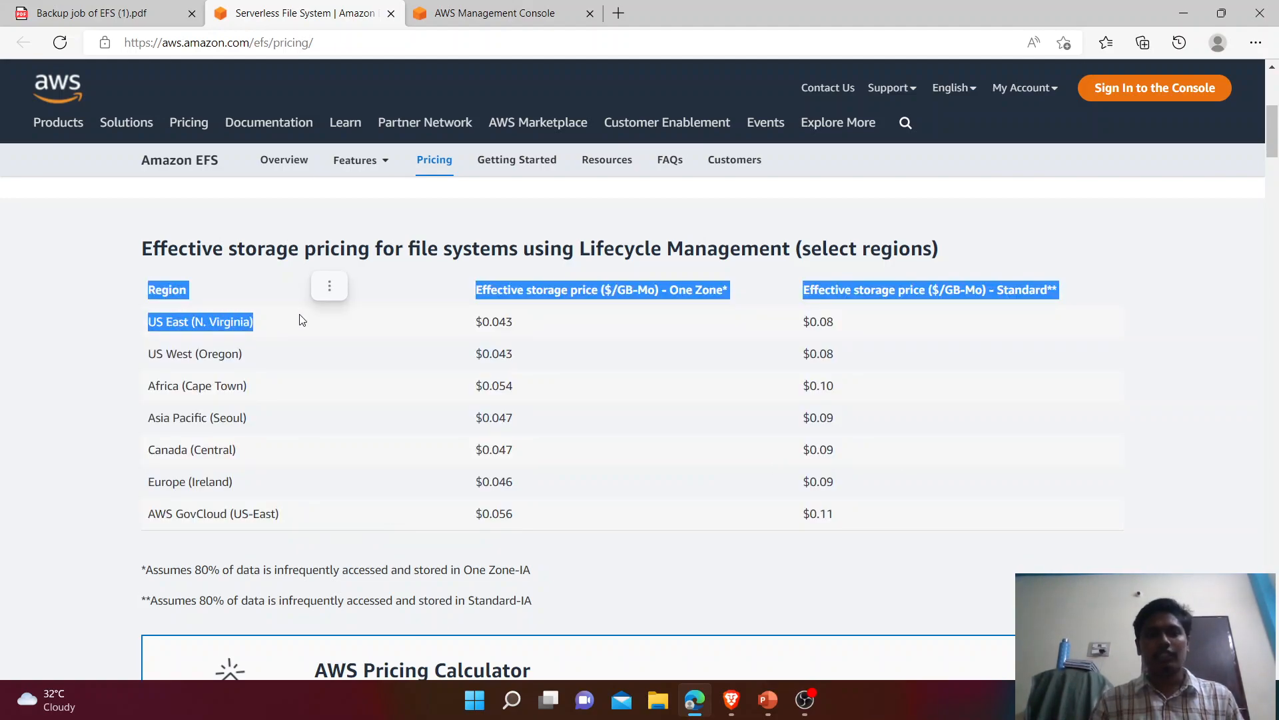
{"action": "left_click_drag", "start_coordinate": [476, 325], "coordinate": [513, 324]}
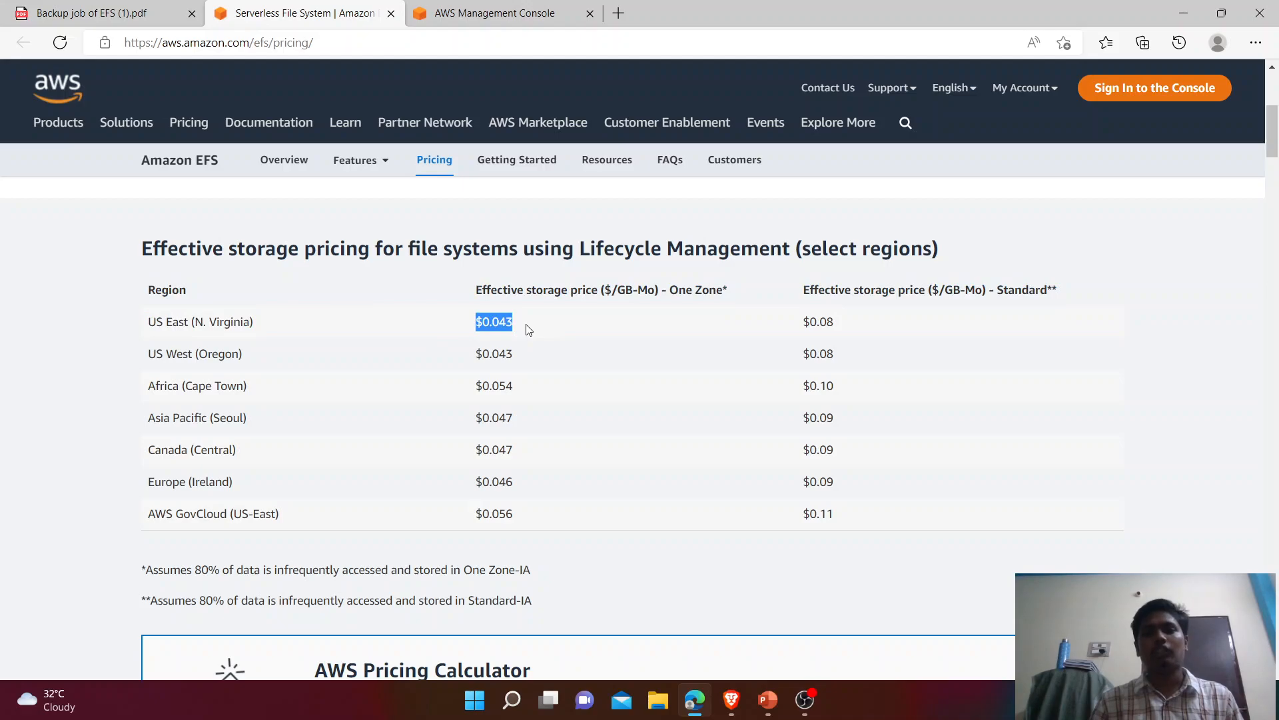
{"action": "left_click_drag", "start_coordinate": [767, 316], "coordinate": [857, 315]}
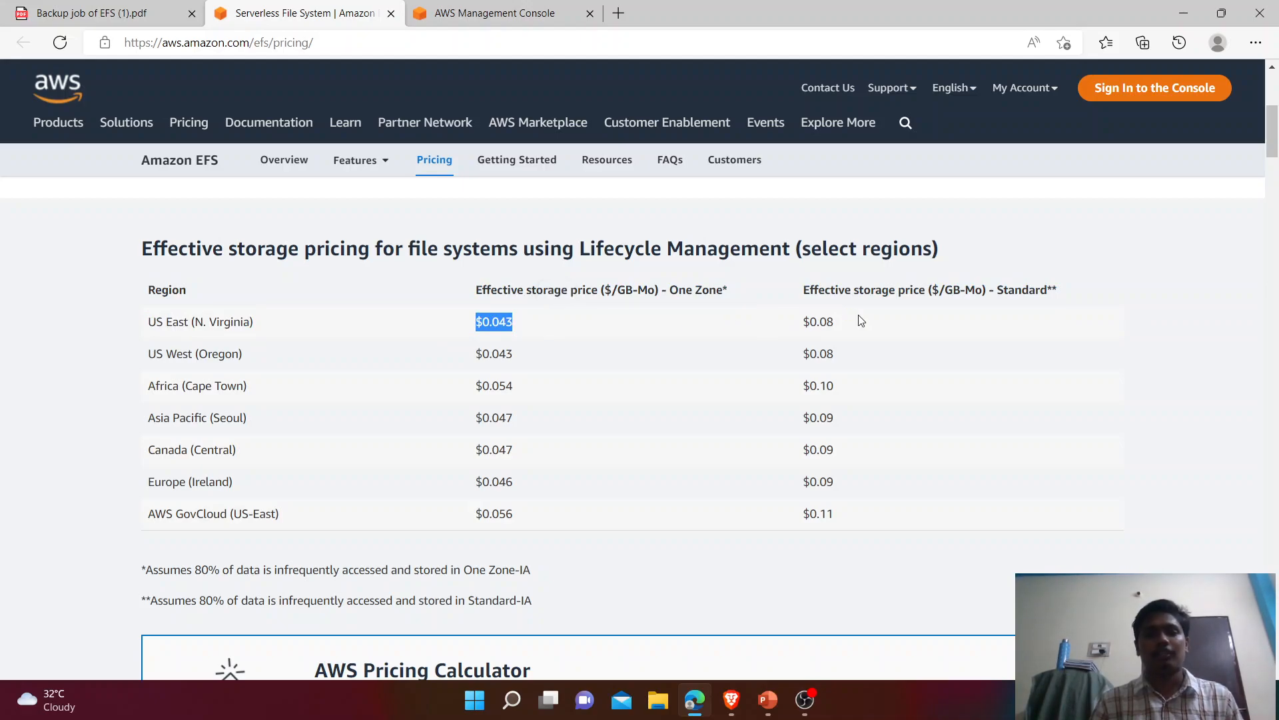
{"action": "left_click_drag", "start_coordinate": [1278, 140], "coordinate": [1278, 253]}
{"action": "scroll", "coordinate": [1278, 253], "scroll_direction": "down", "scroll_amount": 4}
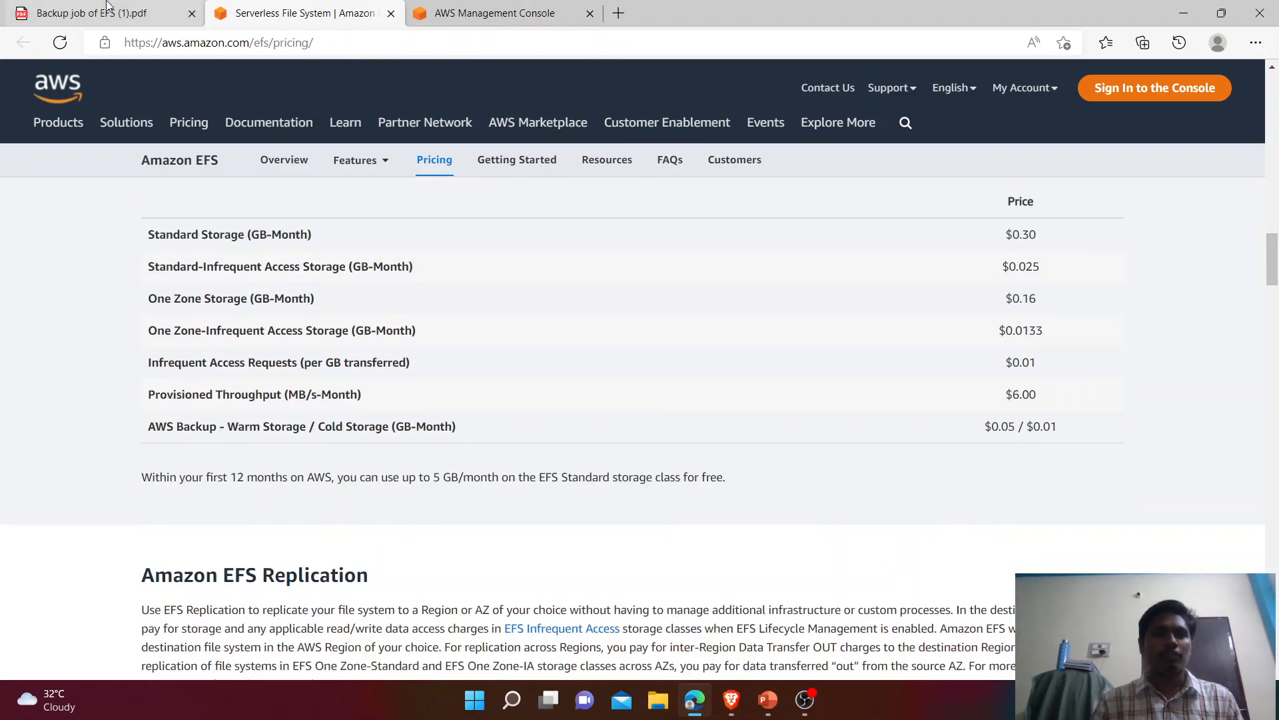
{"action": "left_click", "coordinate": [107, 6]}
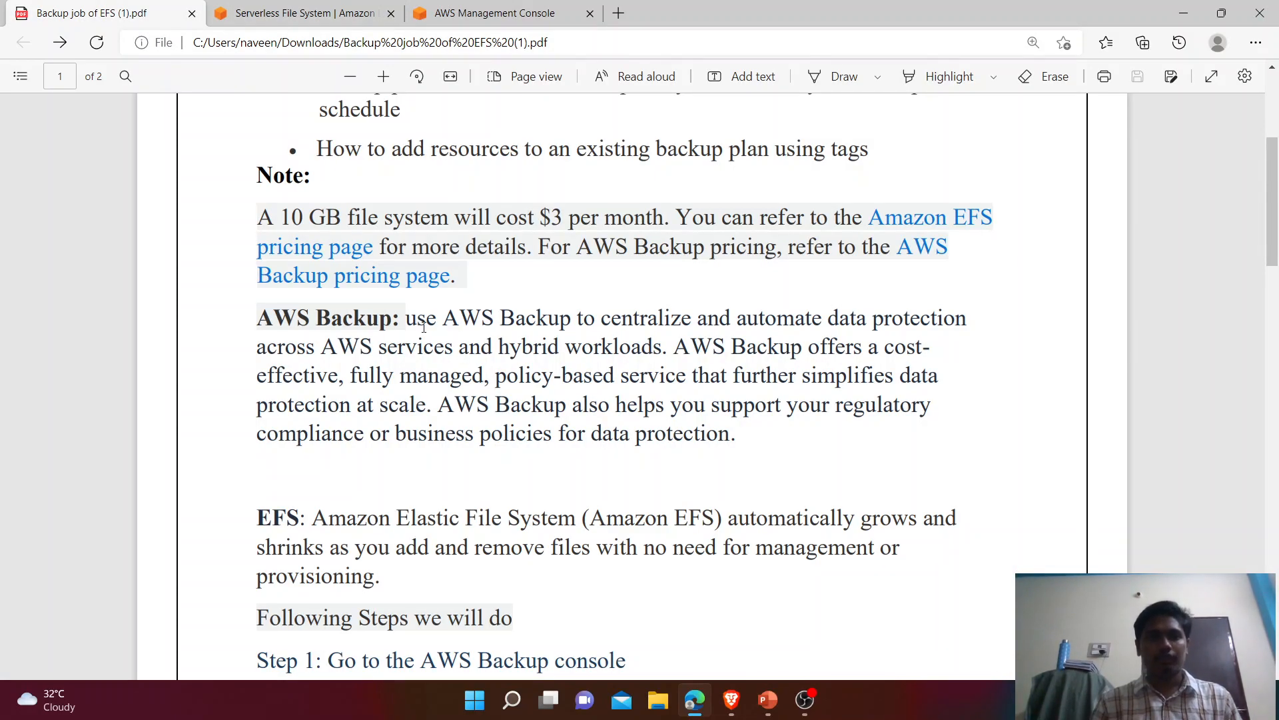
Step: Scroll to the five-step plan and highlight the Step 1 and Step 2 lines
{"action": "scroll", "coordinate": [424, 327], "scroll_direction": "down", "scroll_amount": 4}
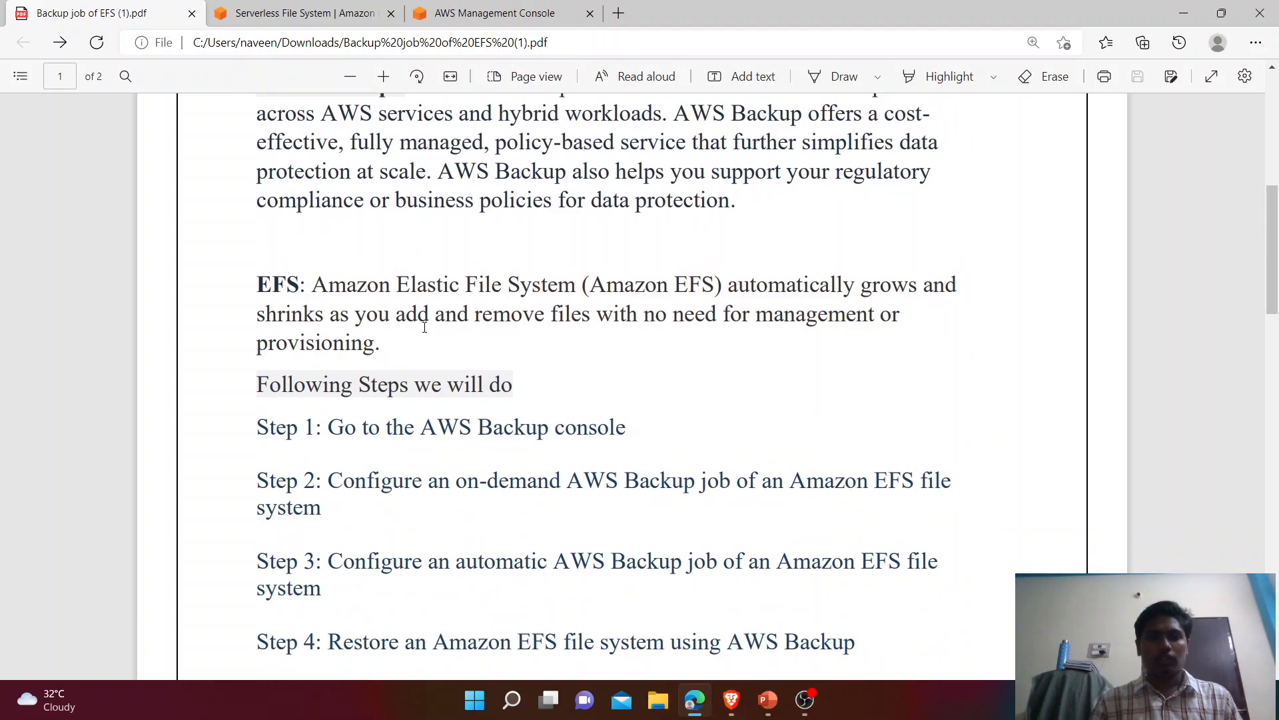
{"action": "scroll", "coordinate": [424, 327], "scroll_direction": "down", "scroll_amount": 1}
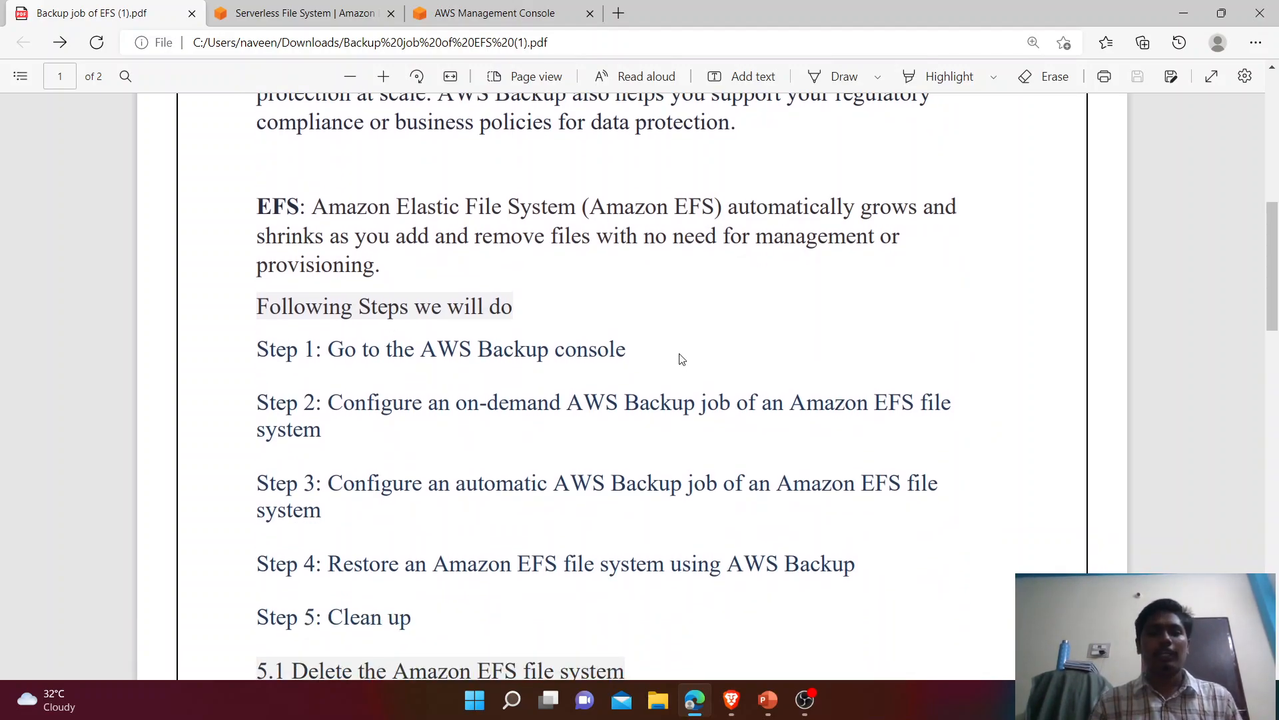
{"action": "scroll", "coordinate": [397, 349], "scroll_direction": "down", "scroll_amount": 1}
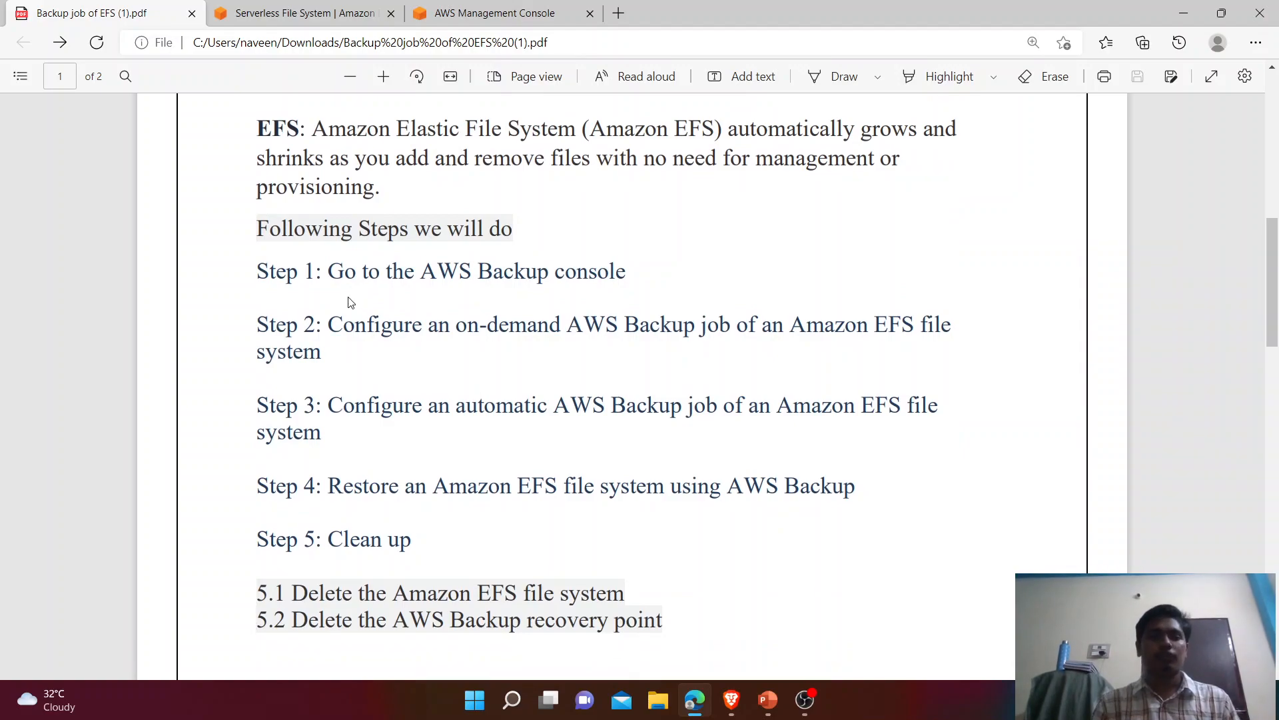
{"action": "left_click_drag", "start_coordinate": [327, 273], "coordinate": [685, 272]}
{"action": "left_click_drag", "start_coordinate": [329, 319], "coordinate": [354, 358]}
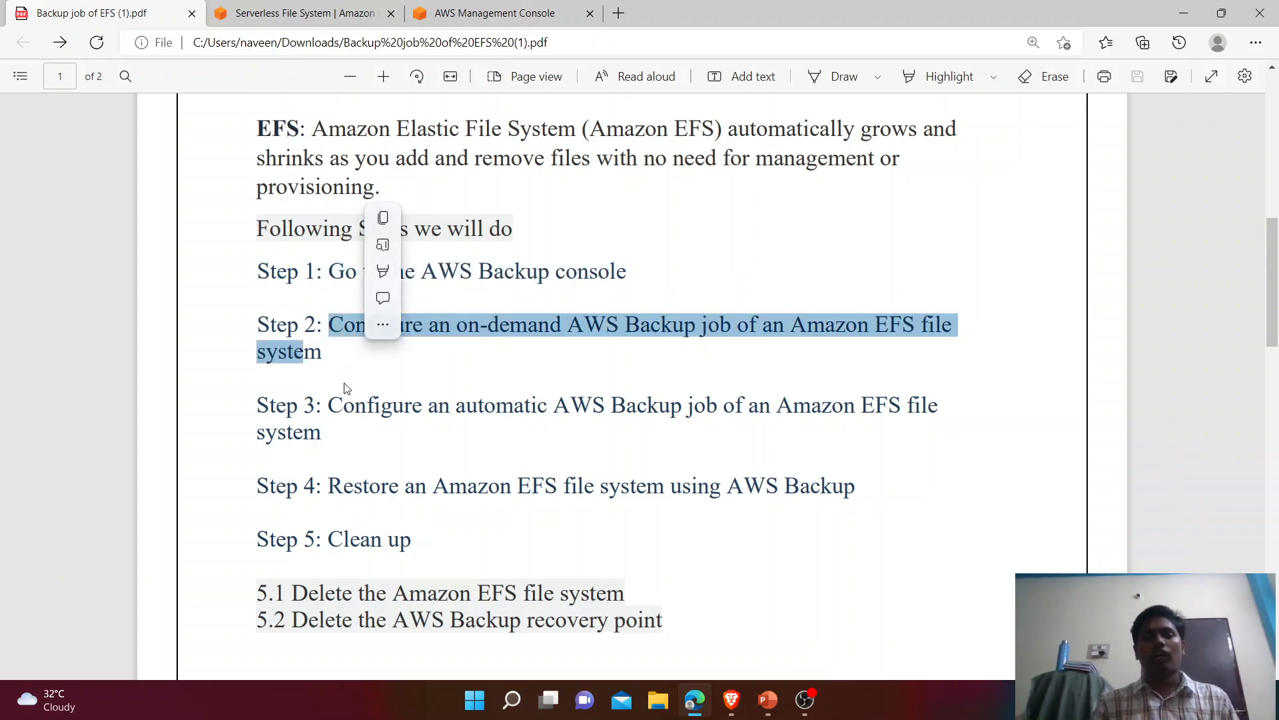
{"action": "left_click", "coordinate": [322, 399]}
Step: Highlight the Step 3 and Step 4 sentences, revisit Step 1, and return to the EFS pricing tab
{"action": "left_click_drag", "start_coordinate": [322, 398], "coordinate": [337, 440]}
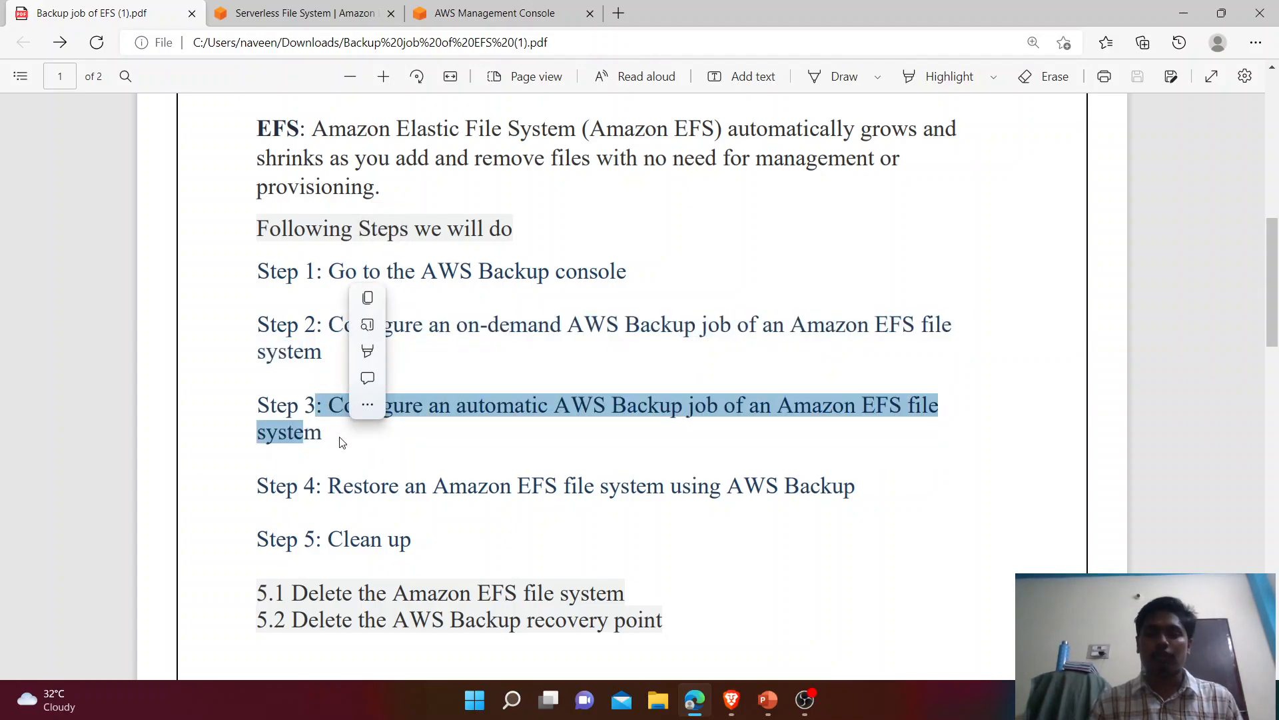
{"action": "left_click_drag", "start_coordinate": [316, 485], "coordinate": [859, 493]}
{"action": "left_click", "coordinate": [881, 496]}
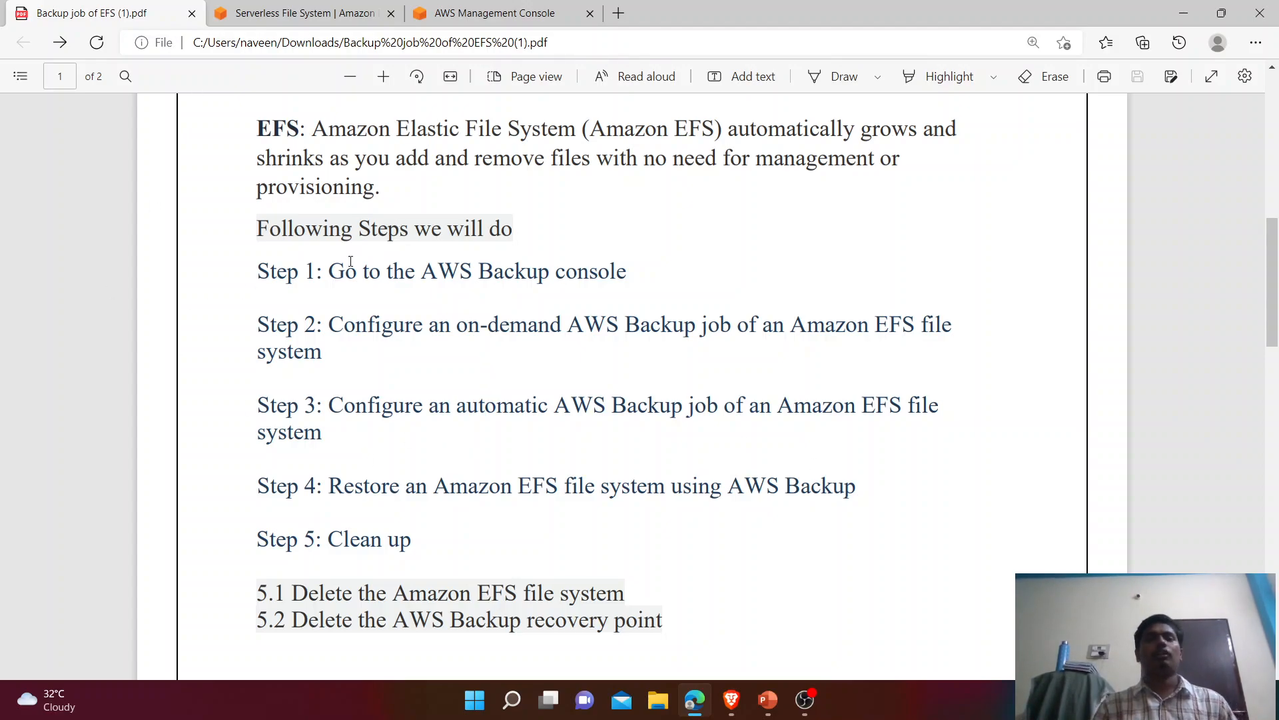
{"action": "left_click_drag", "start_coordinate": [317, 271], "coordinate": [641, 279]}
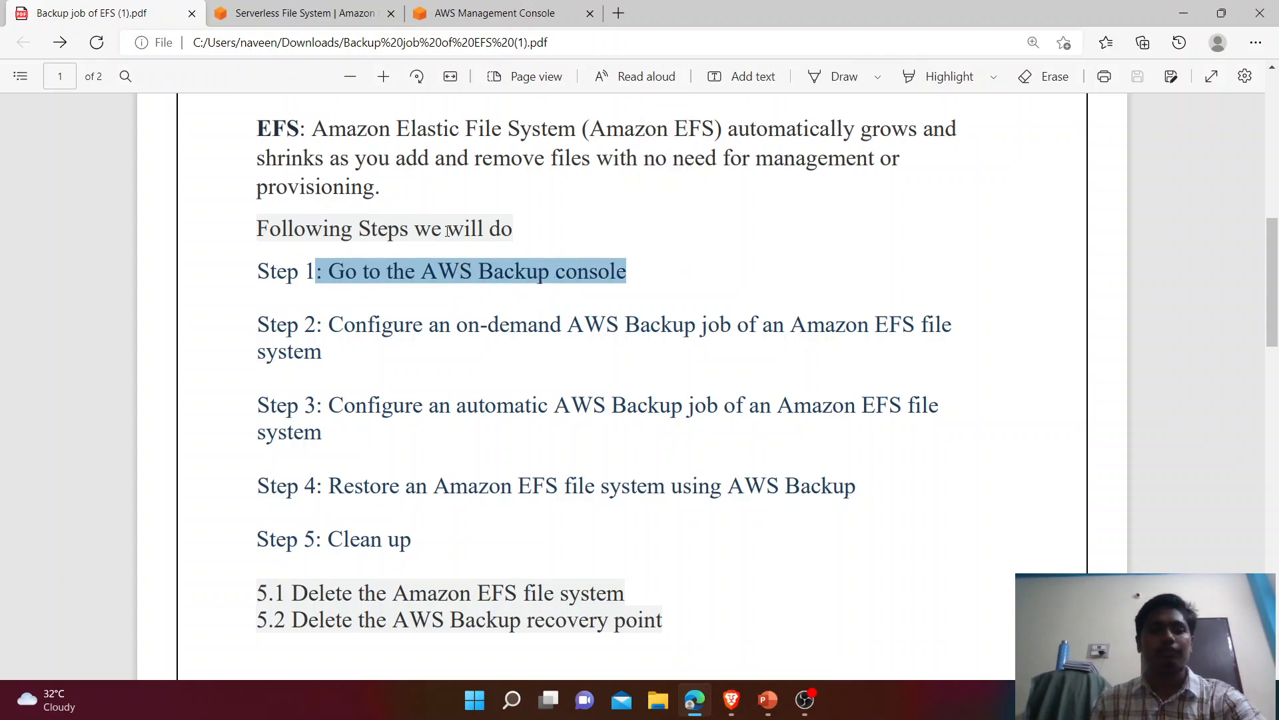
{"action": "left_click", "coordinate": [297, 14]}
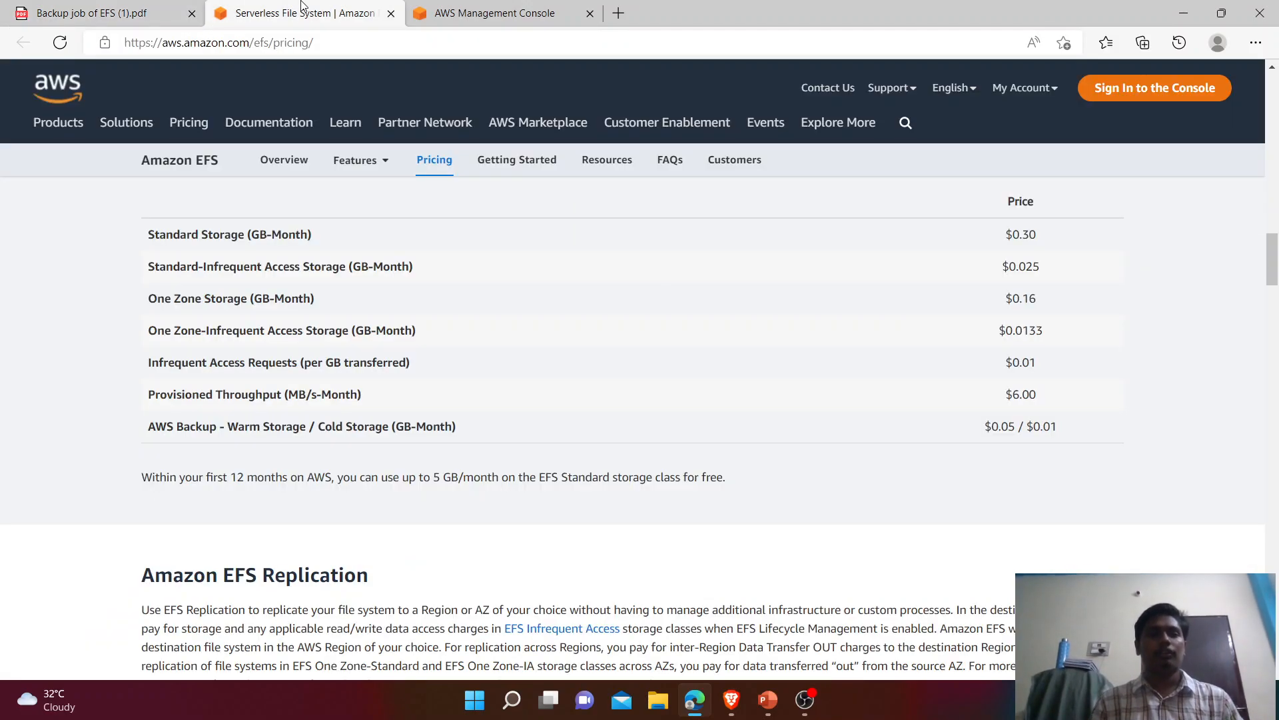
Step: In the console tab, search for 'aws back' and open the AWS Backup service
{"action": "left_click", "coordinate": [476, 8]}
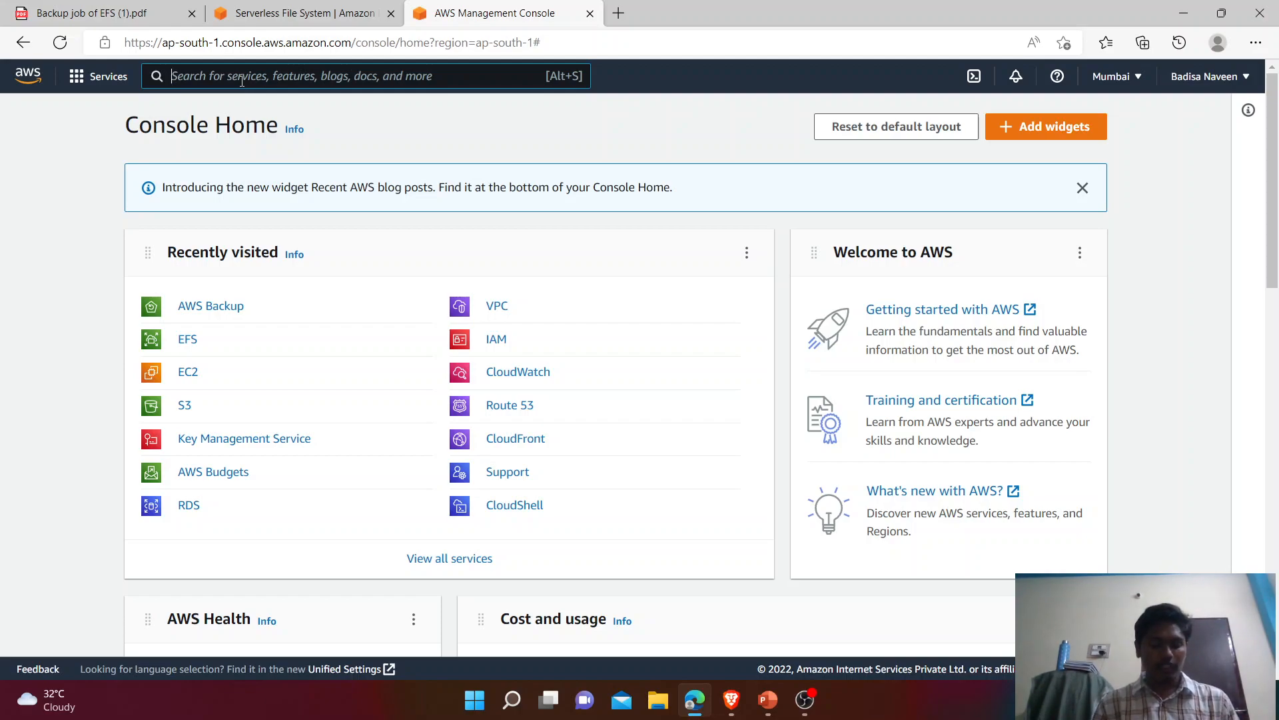
{"action": "type", "text": "aws"}
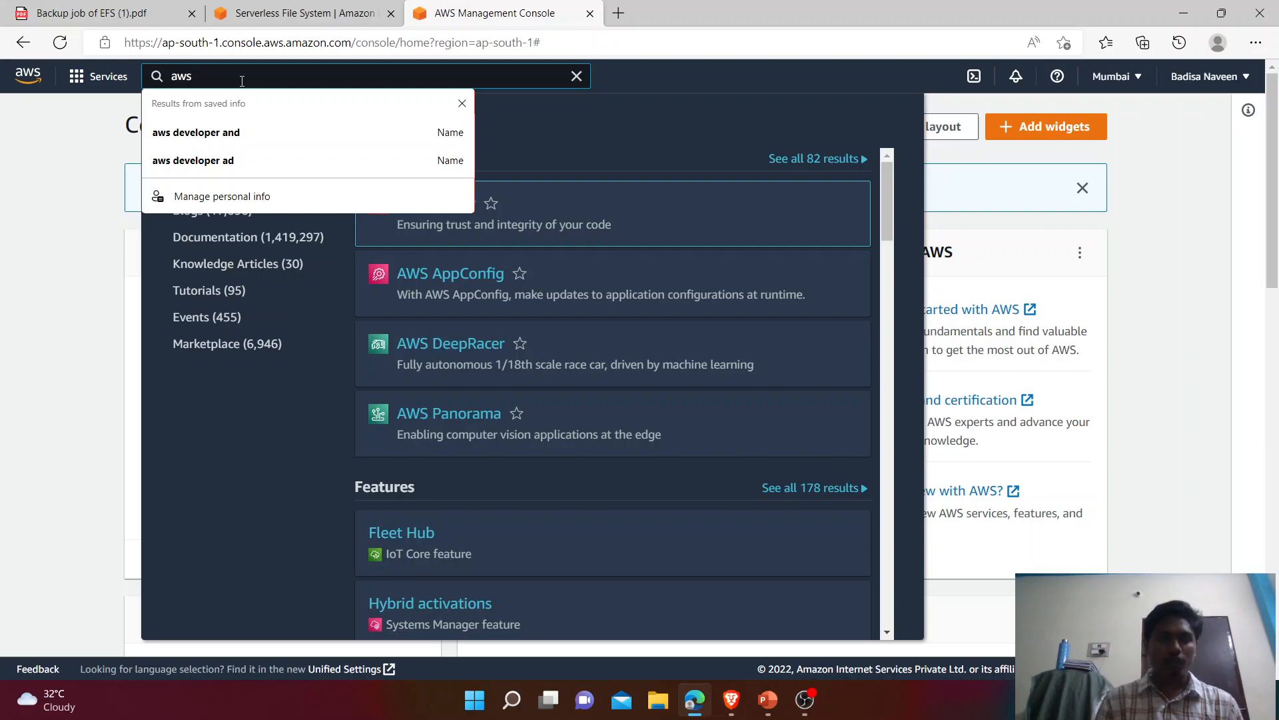
{"action": "left_click", "coordinate": [466, 103]}
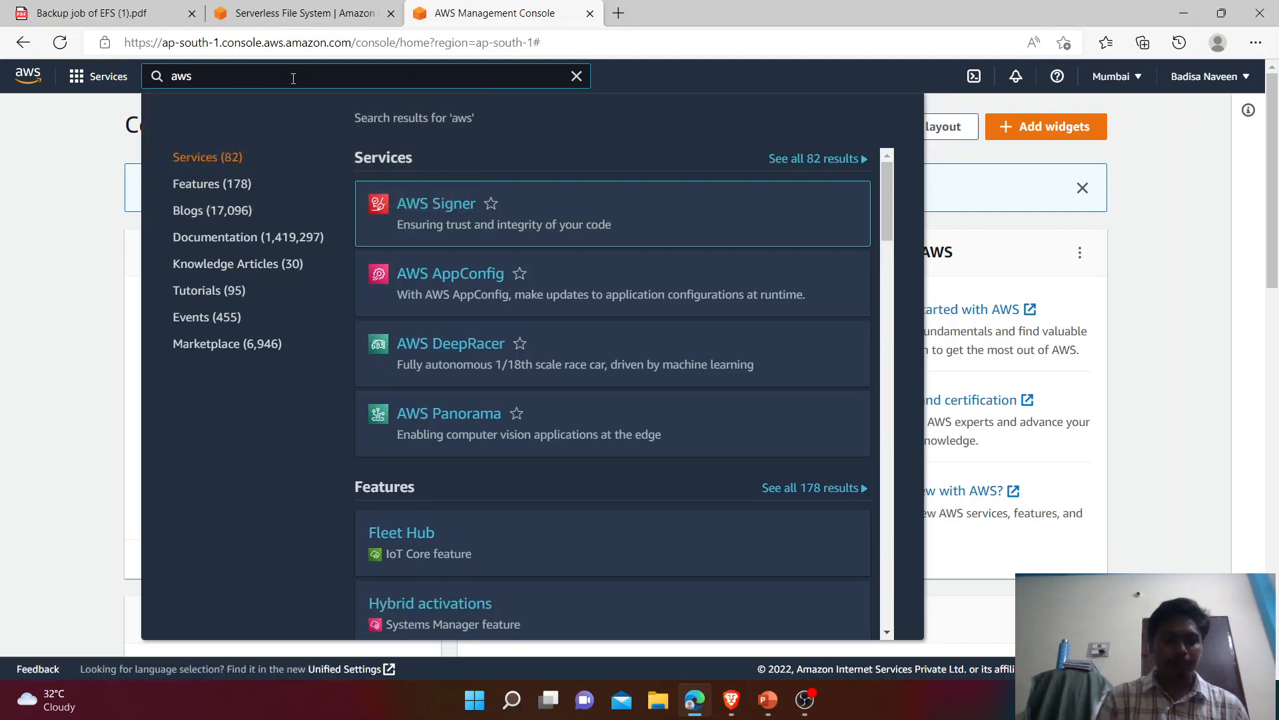
{"action": "type", "text": "back"}
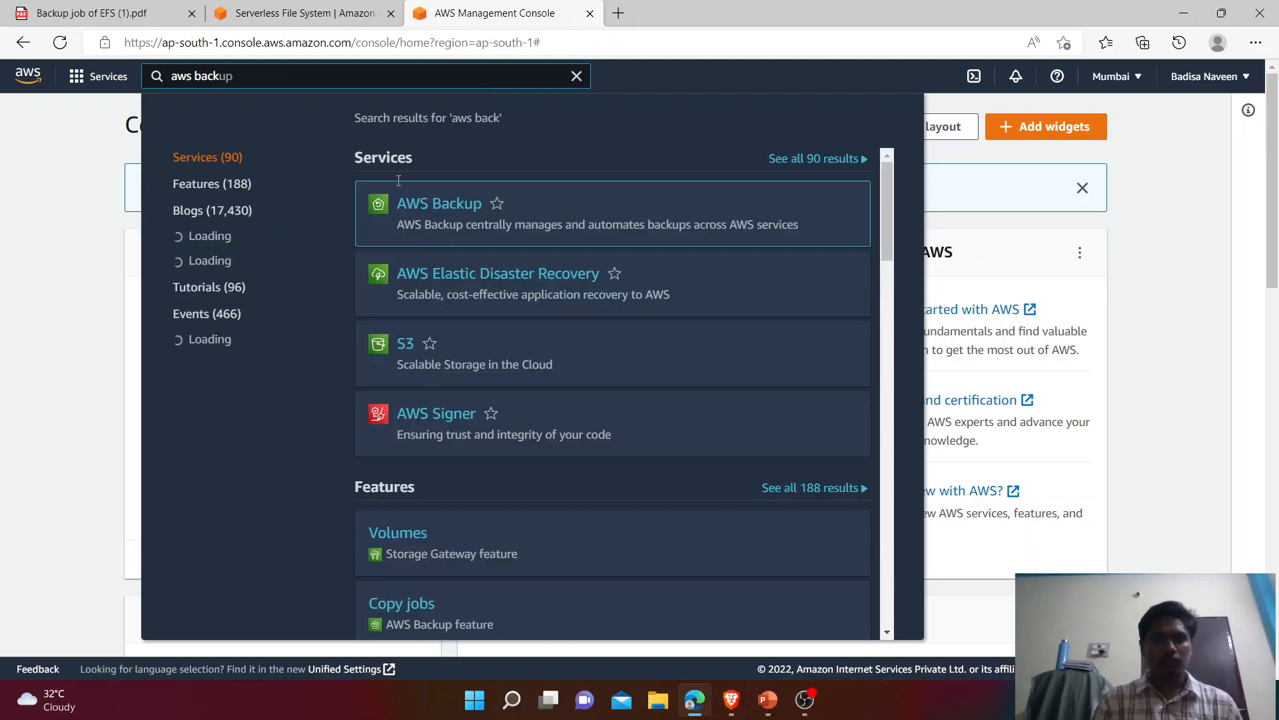
{"action": "left_click", "coordinate": [408, 208]}
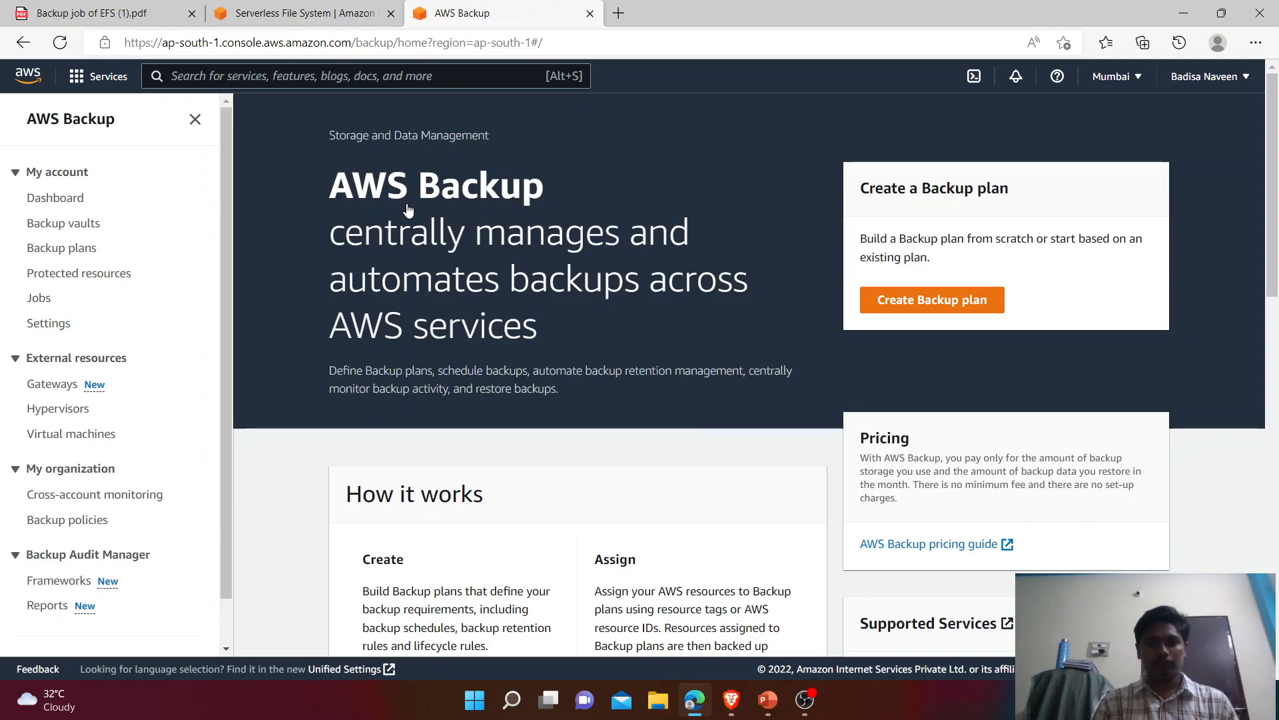
Step: Highlight the AWS Backup heading, open the Dashboard, and collapse then expand My account
{"action": "left_click_drag", "start_coordinate": [328, 186], "coordinate": [462, 244]}
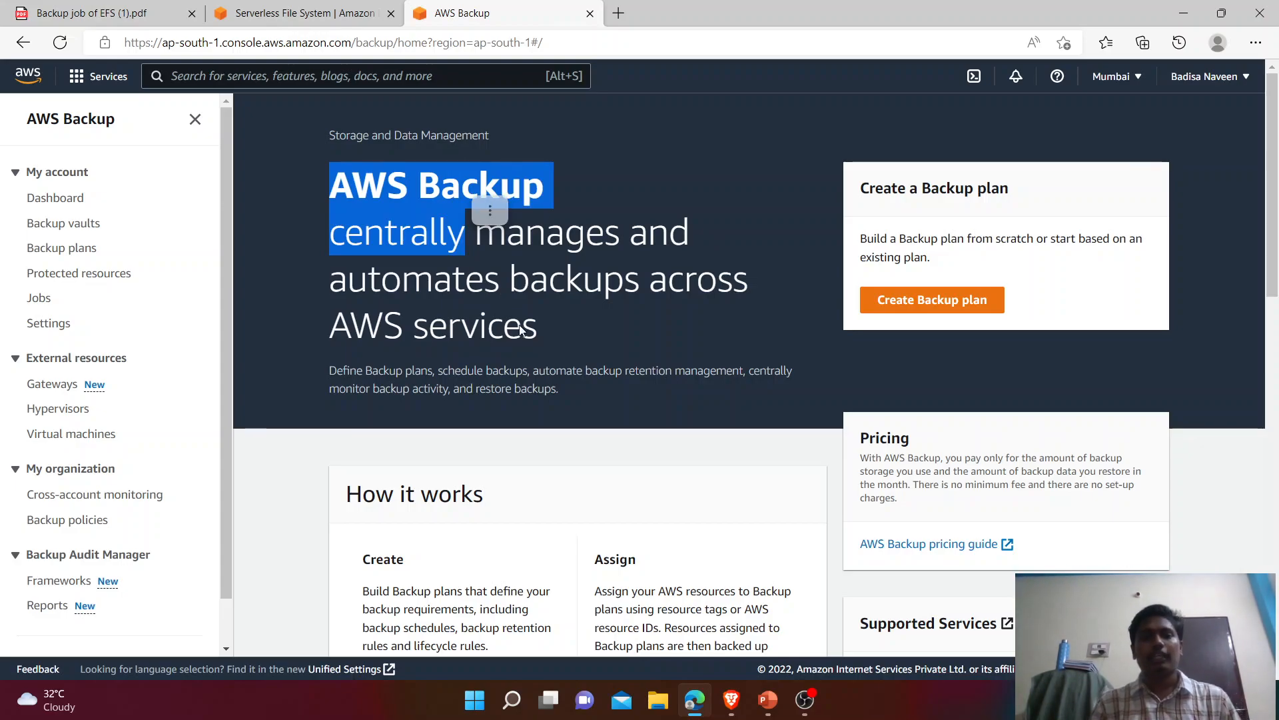
{"action": "left_click_drag", "start_coordinate": [547, 350], "coordinate": [317, 178]}
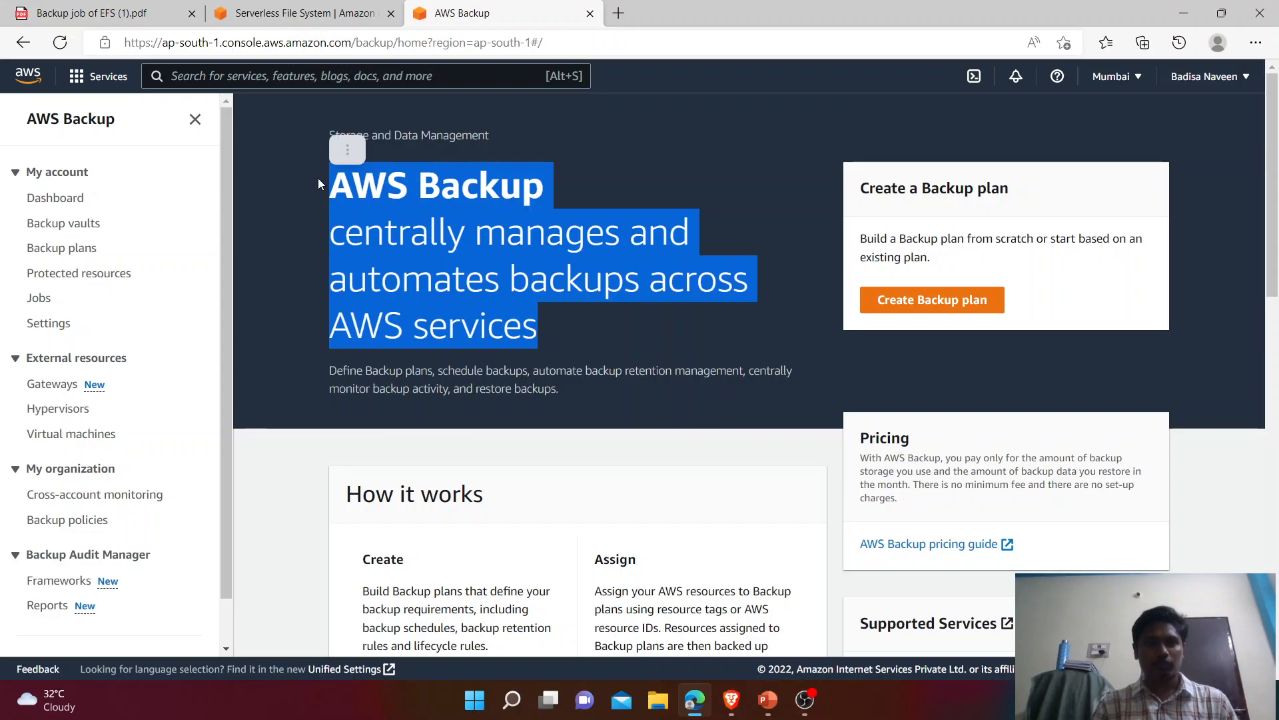
{"action": "left_click", "coordinate": [70, 202]}
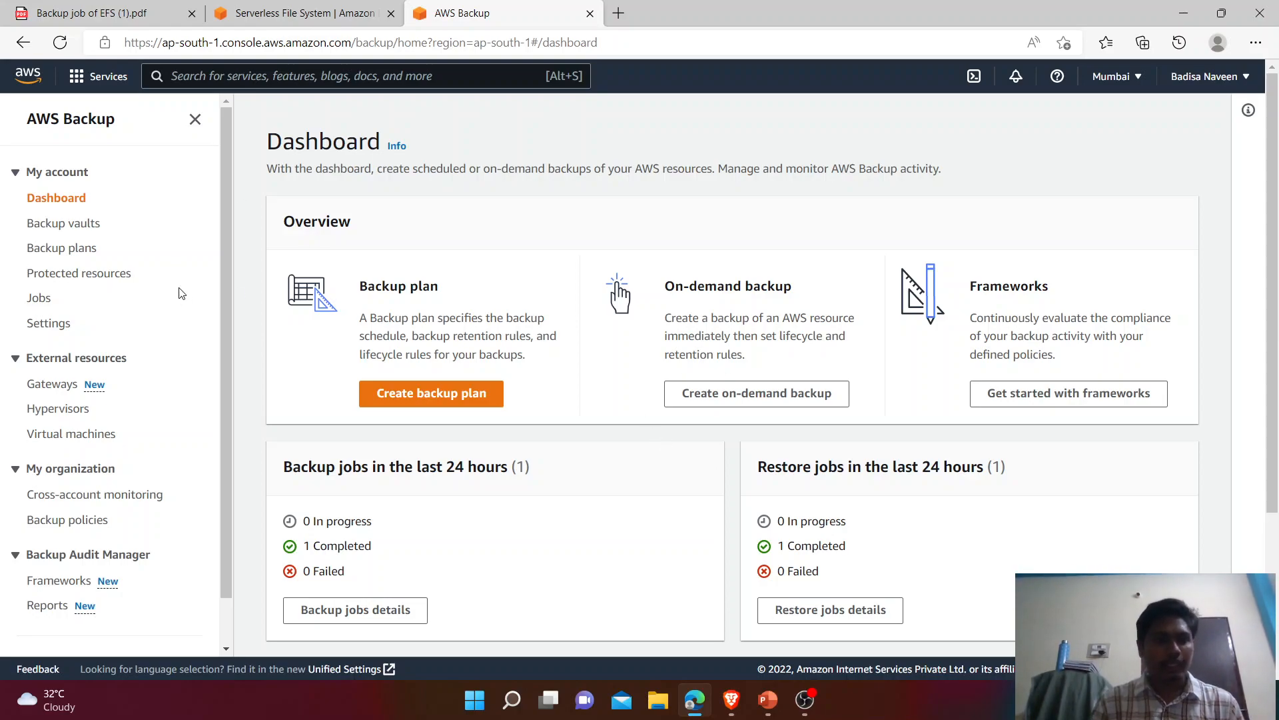
{"action": "left_click", "coordinate": [49, 172]}
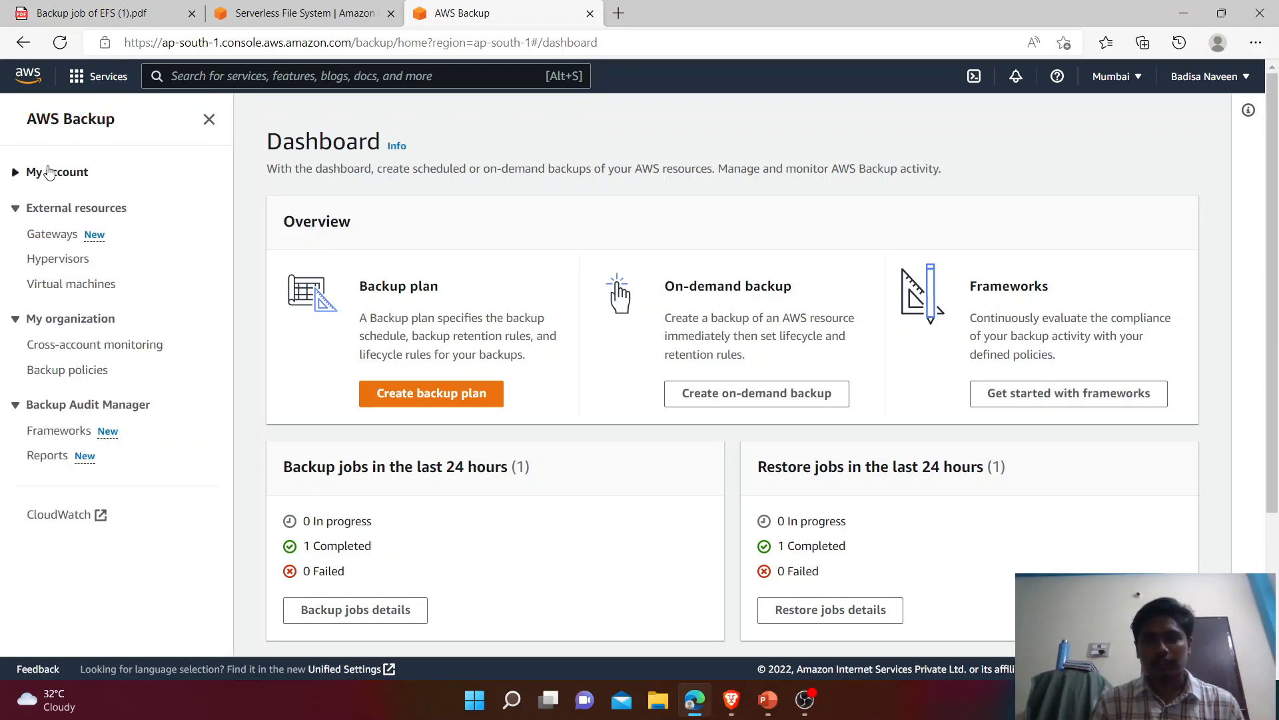
{"action": "left_click", "coordinate": [40, 174]}
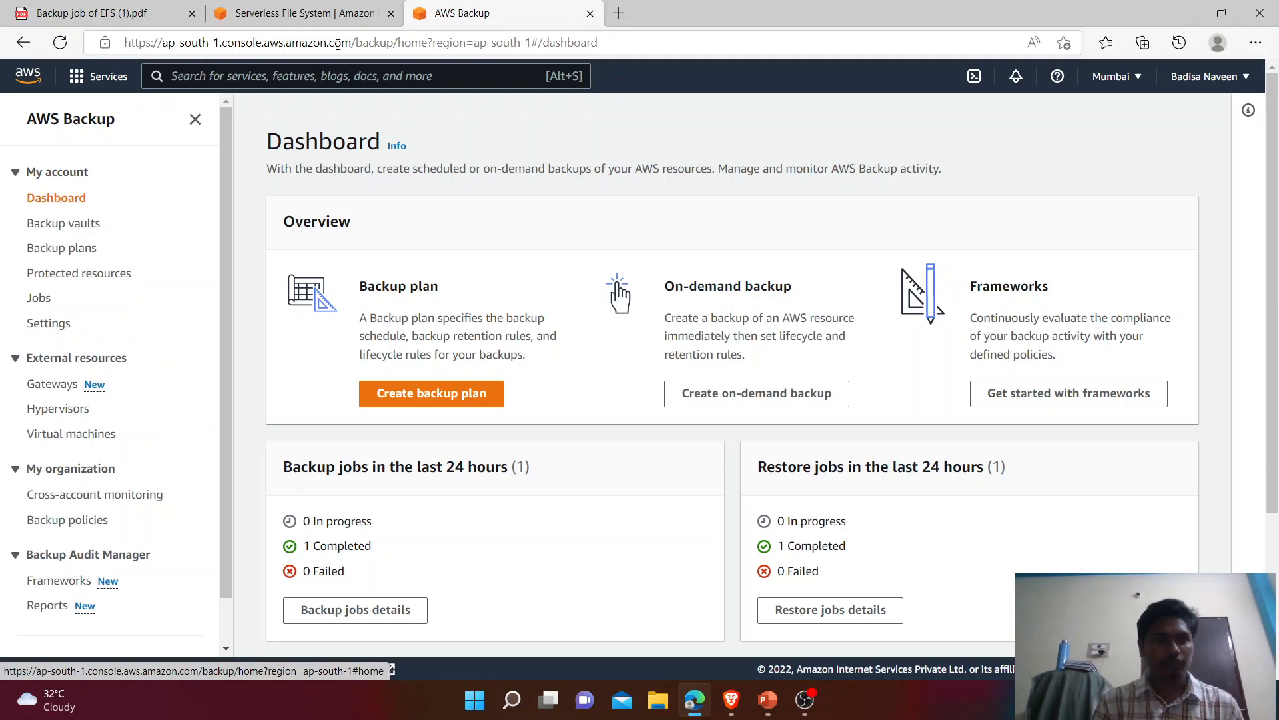
Step: Search 'aws back' again, reopen AWS Backup, and start creating a new backup plan
{"action": "left_click", "coordinate": [286, 76]}
{"action": "type", "text": "aws"}
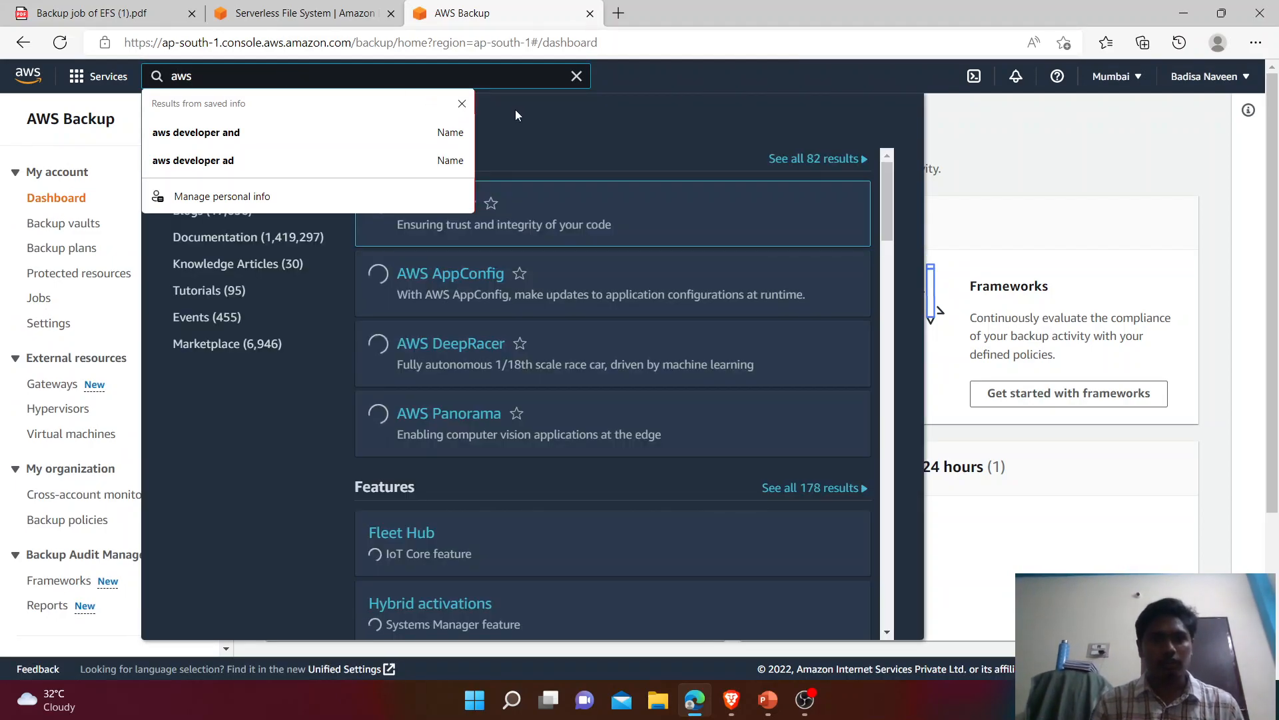
{"action": "left_click", "coordinate": [461, 103]}
{"action": "type", "text": "back"}
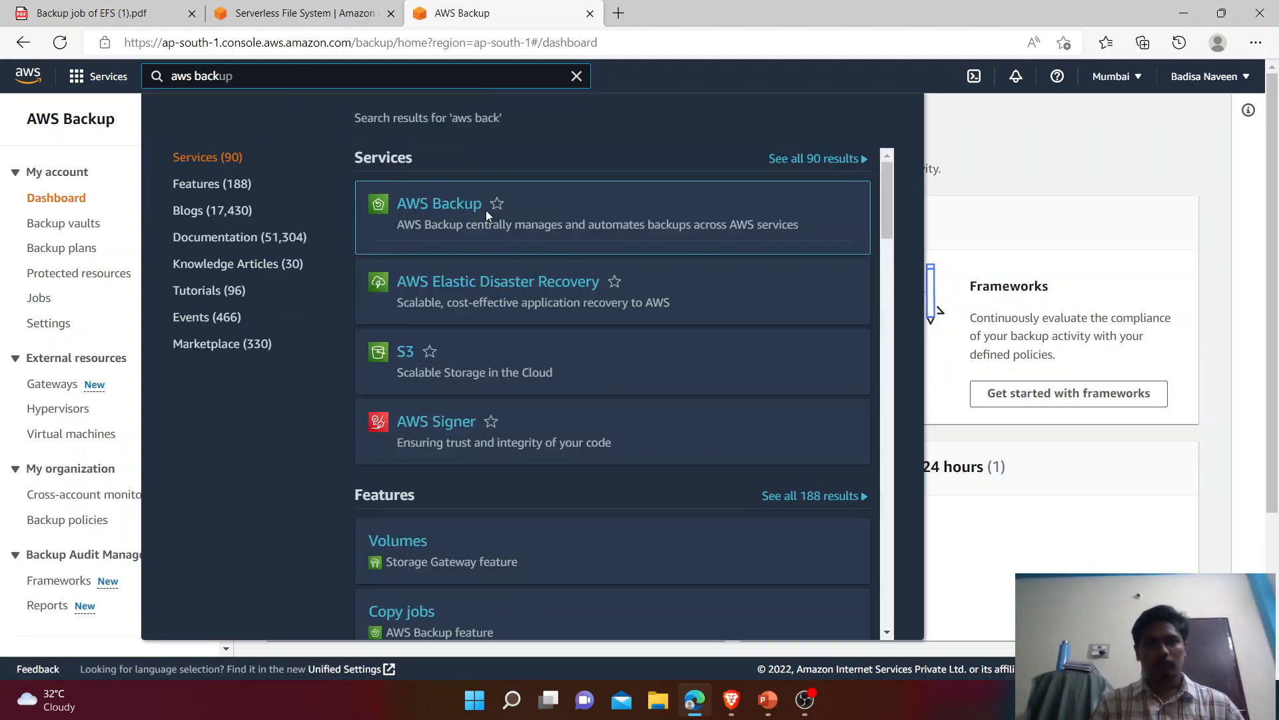
{"action": "left_click", "coordinate": [466, 205]}
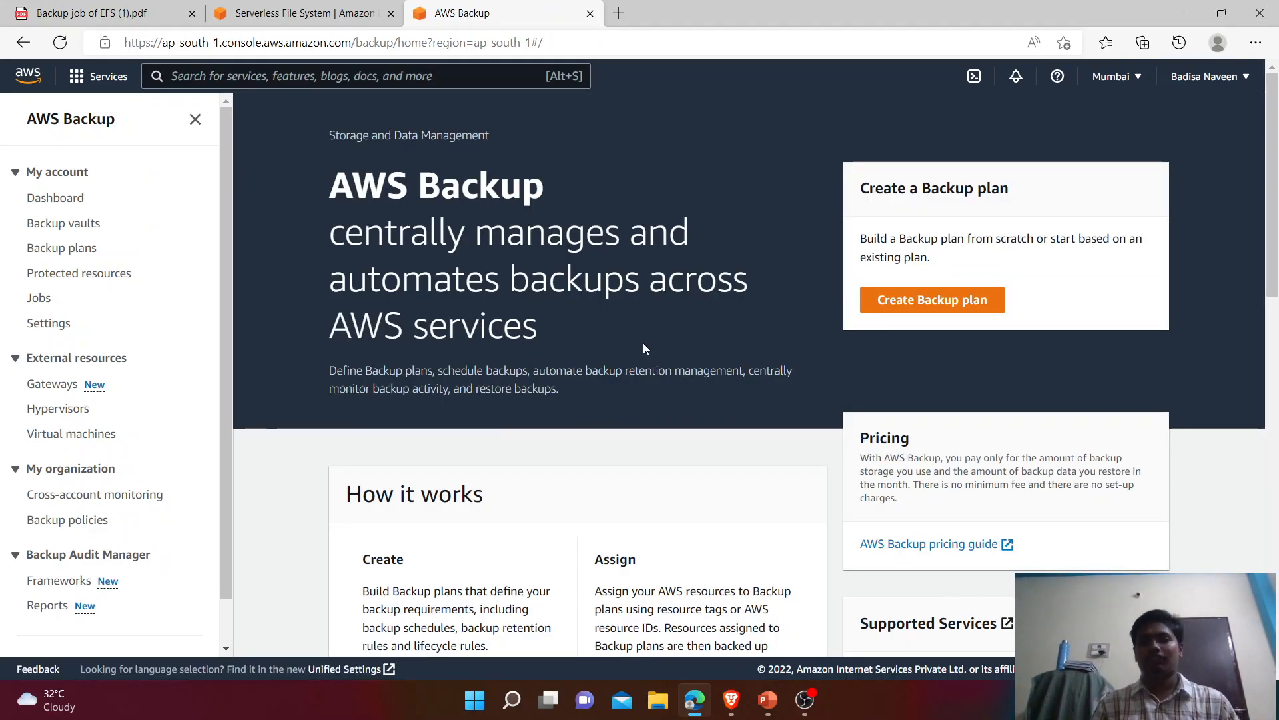
{"action": "left_click", "coordinate": [910, 294]}
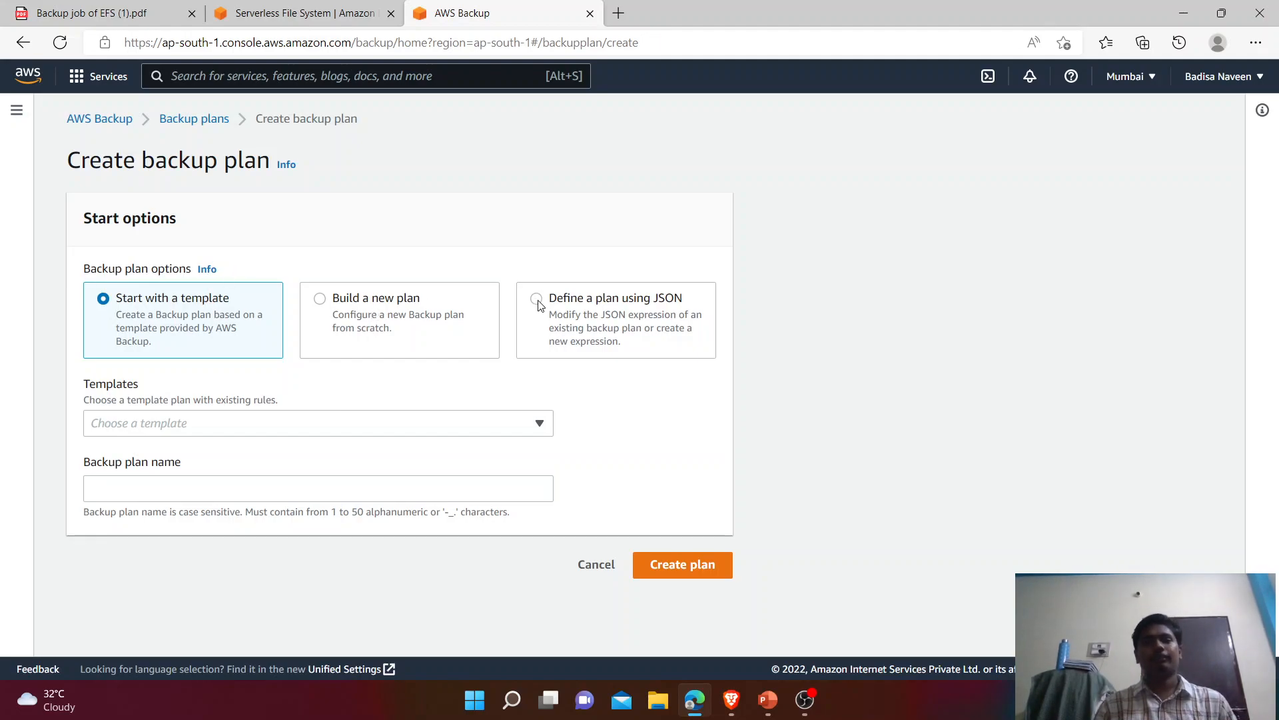
Step: Create plan Backupplanname1 from the Daily-35day-Retention template with the DailyBackups rule selected
{"action": "left_click", "coordinate": [384, 429]}
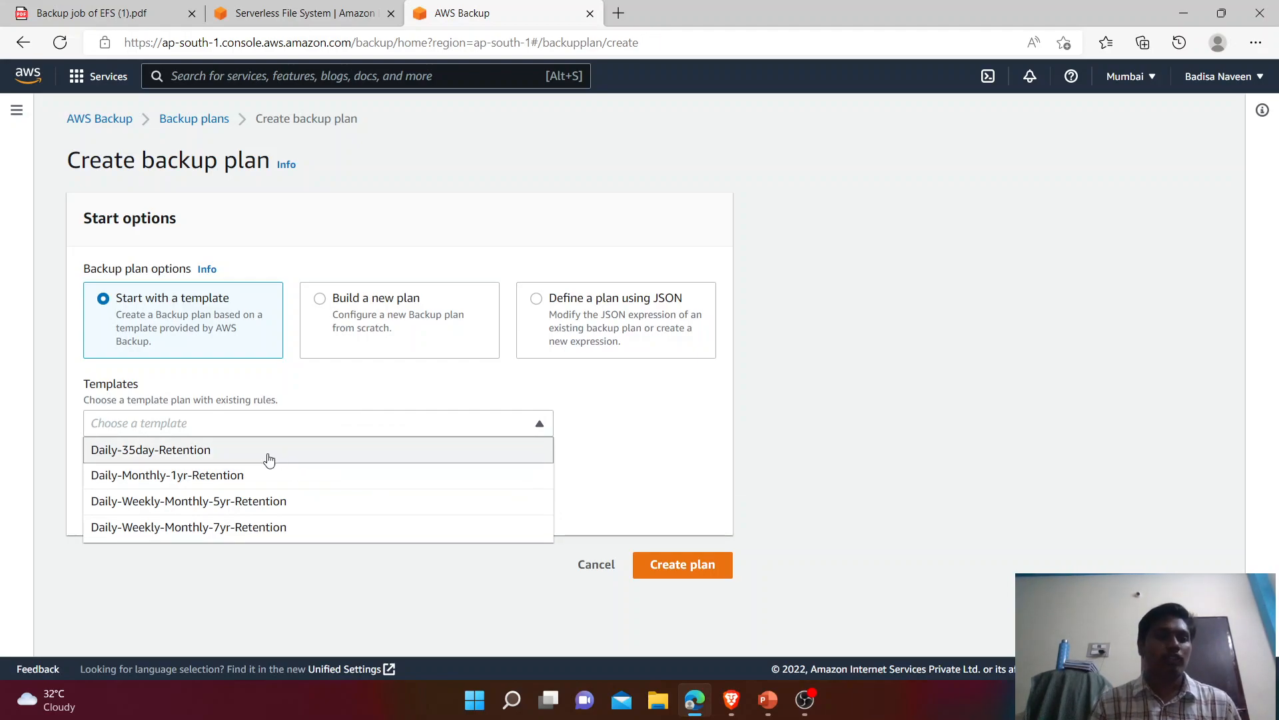
{"action": "left_click", "coordinate": [702, 441]}
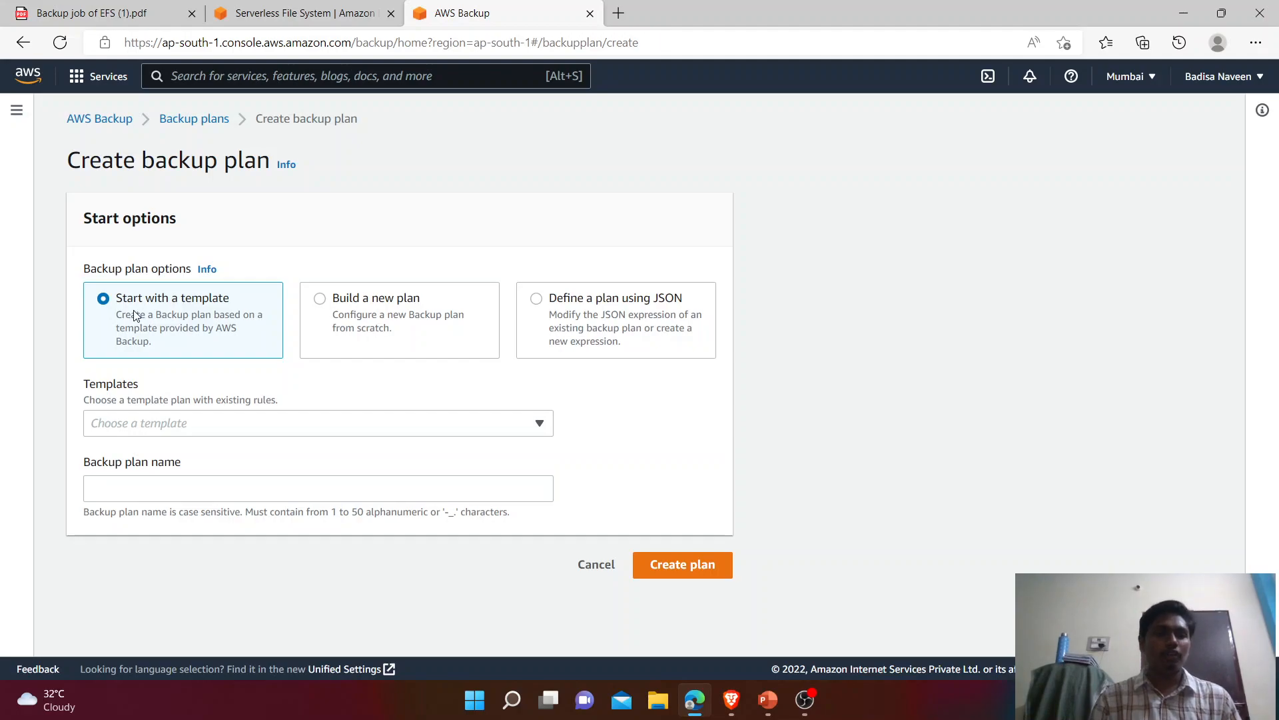
{"action": "left_click", "coordinate": [234, 425]}
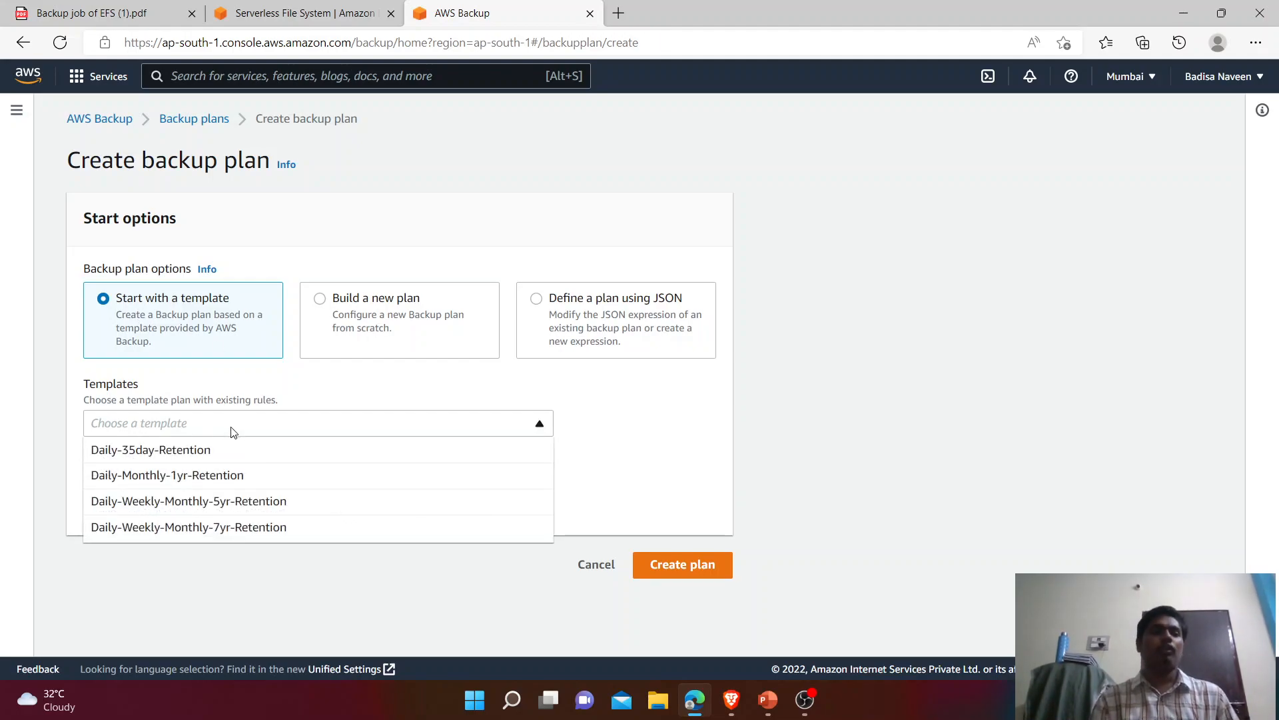
{"action": "left_click", "coordinate": [227, 450]}
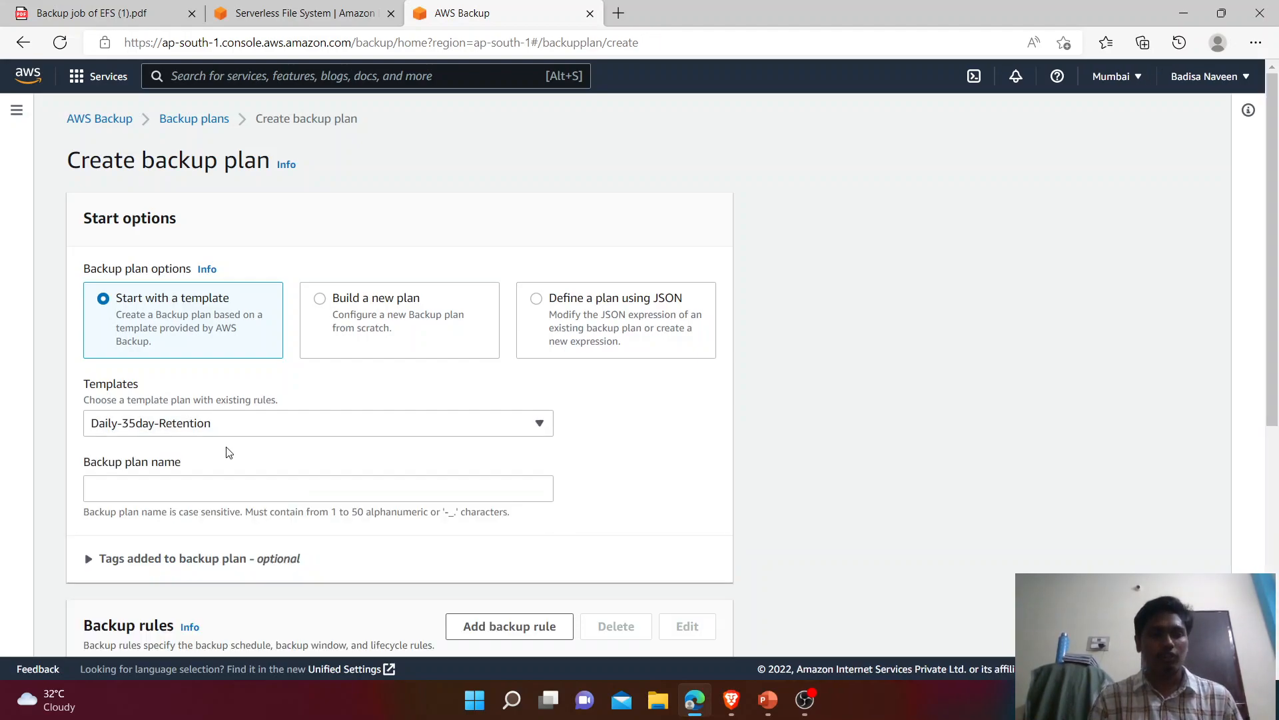
{"action": "left_click", "coordinate": [177, 489]}
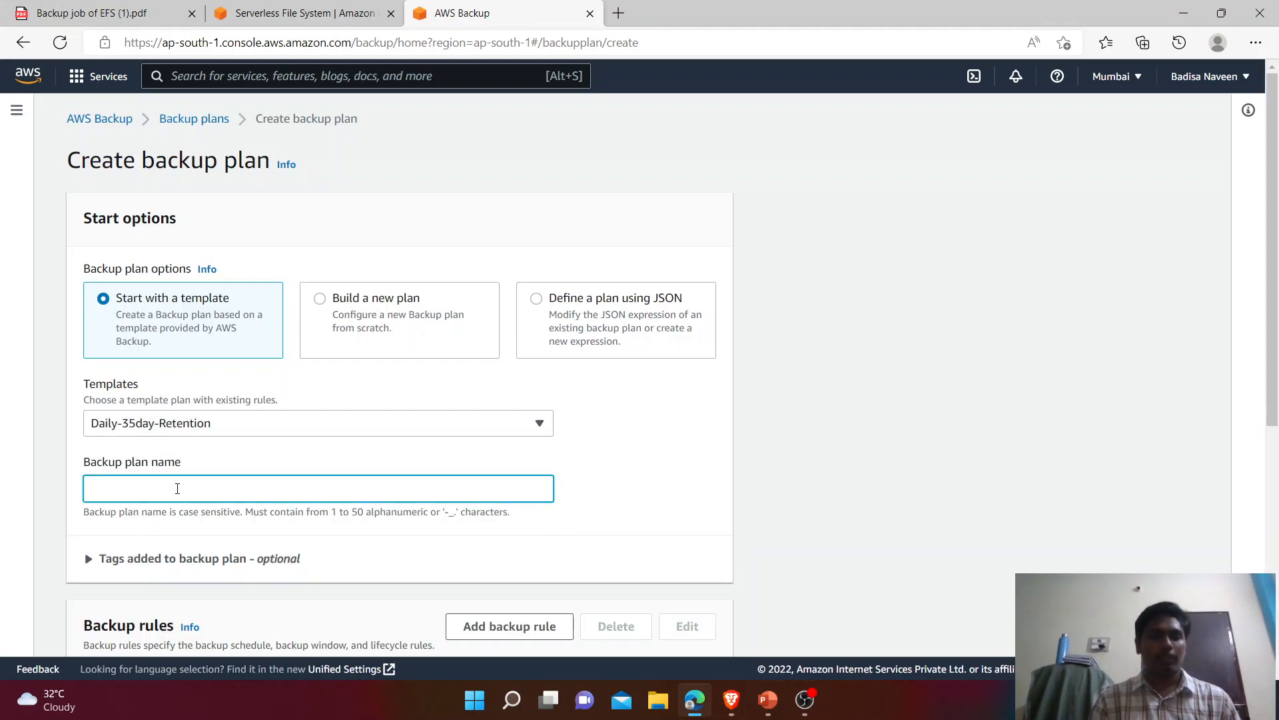
{"action": "type", "text": "Backup"}
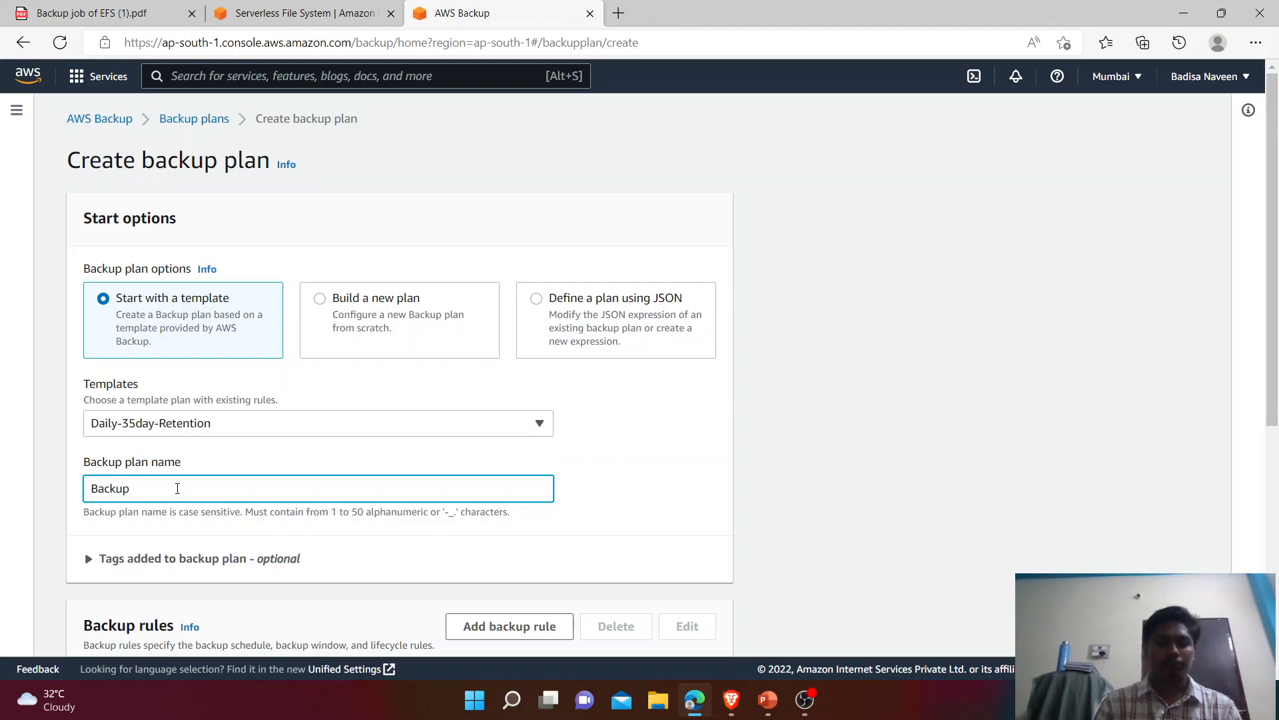
{"action": "type", "text": "planname"}
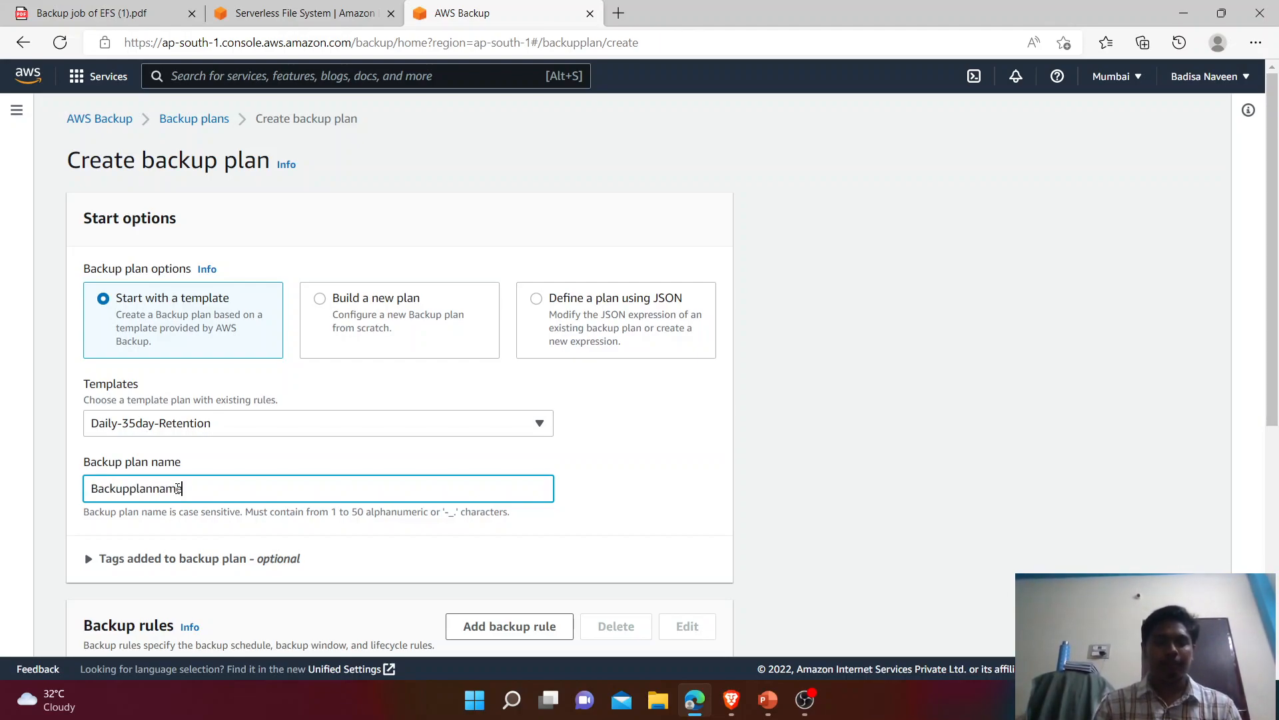
{"action": "type", "text": "1"}
{"action": "left_click_drag", "start_coordinate": [1274, 206], "coordinate": [1277, 426]}
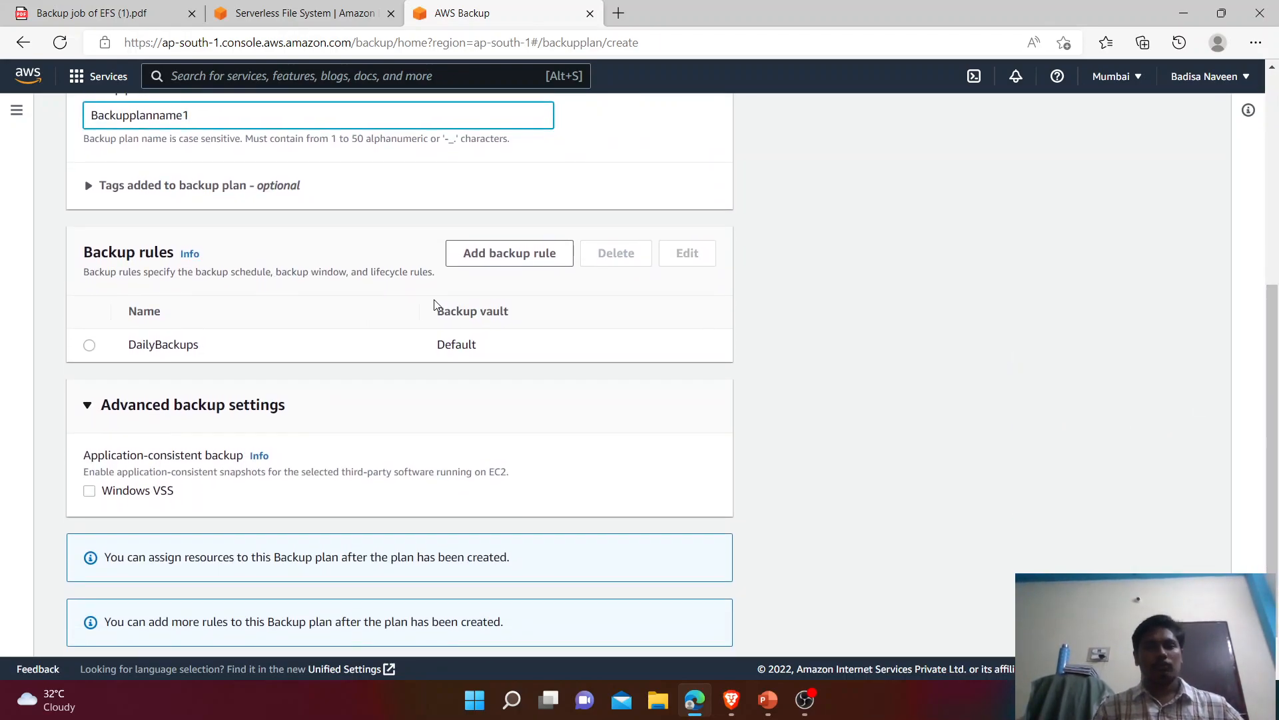
{"action": "left_click", "coordinate": [91, 346]}
{"action": "left_click_drag", "start_coordinate": [1275, 368], "coordinate": [1278, 407]}
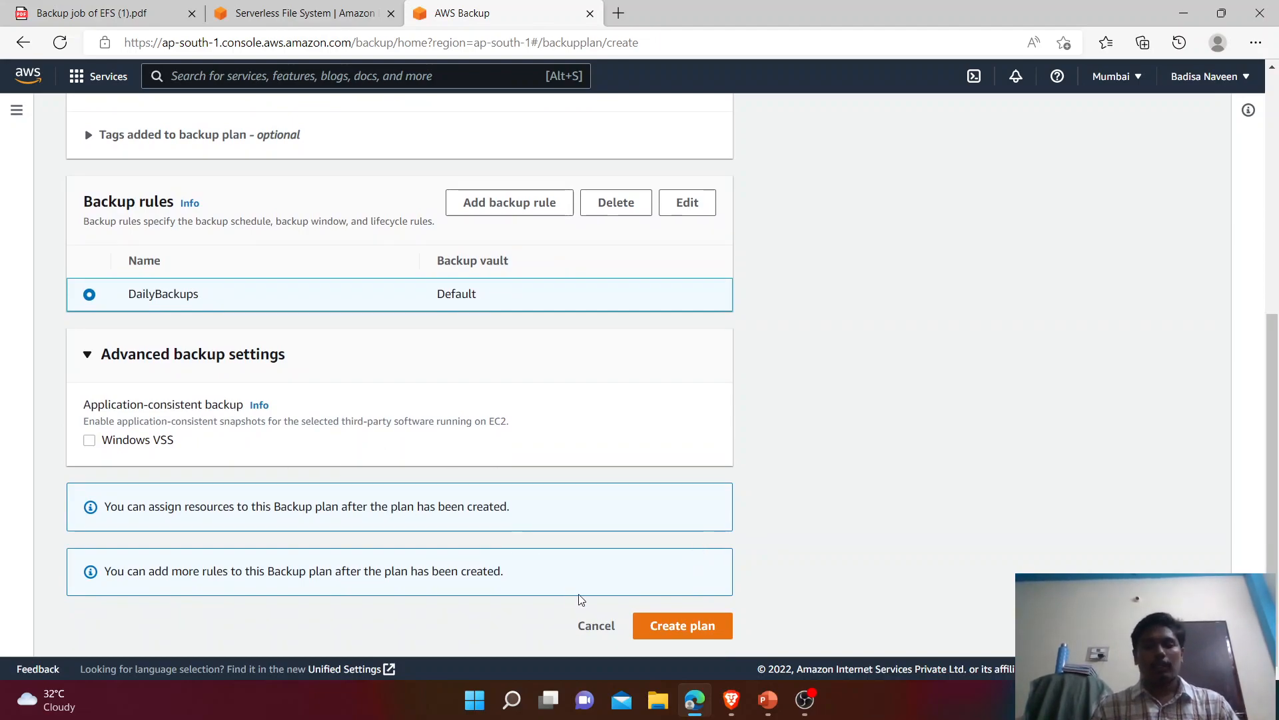
{"action": "left_click", "coordinate": [707, 634]}
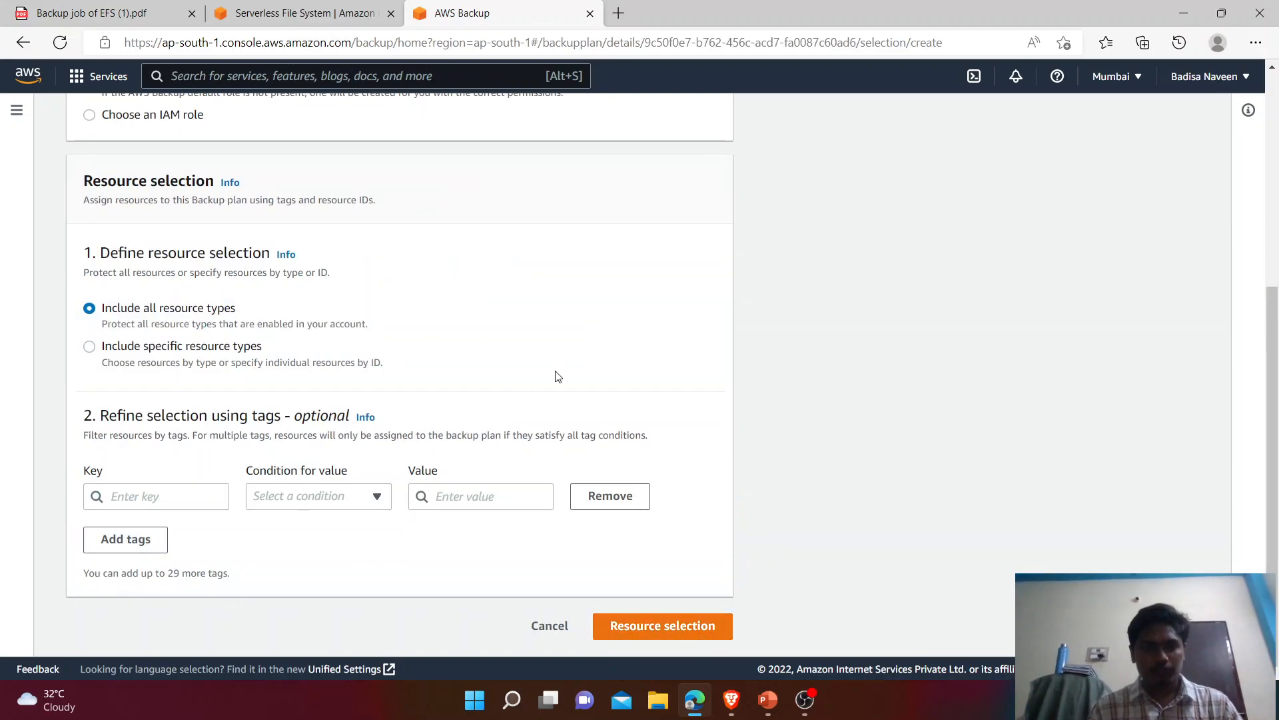
Step: Name the resource assignment 'Resourceassignmentname'
{"action": "left_click_drag", "start_coordinate": [1272, 476], "coordinate": [1271, 313]}
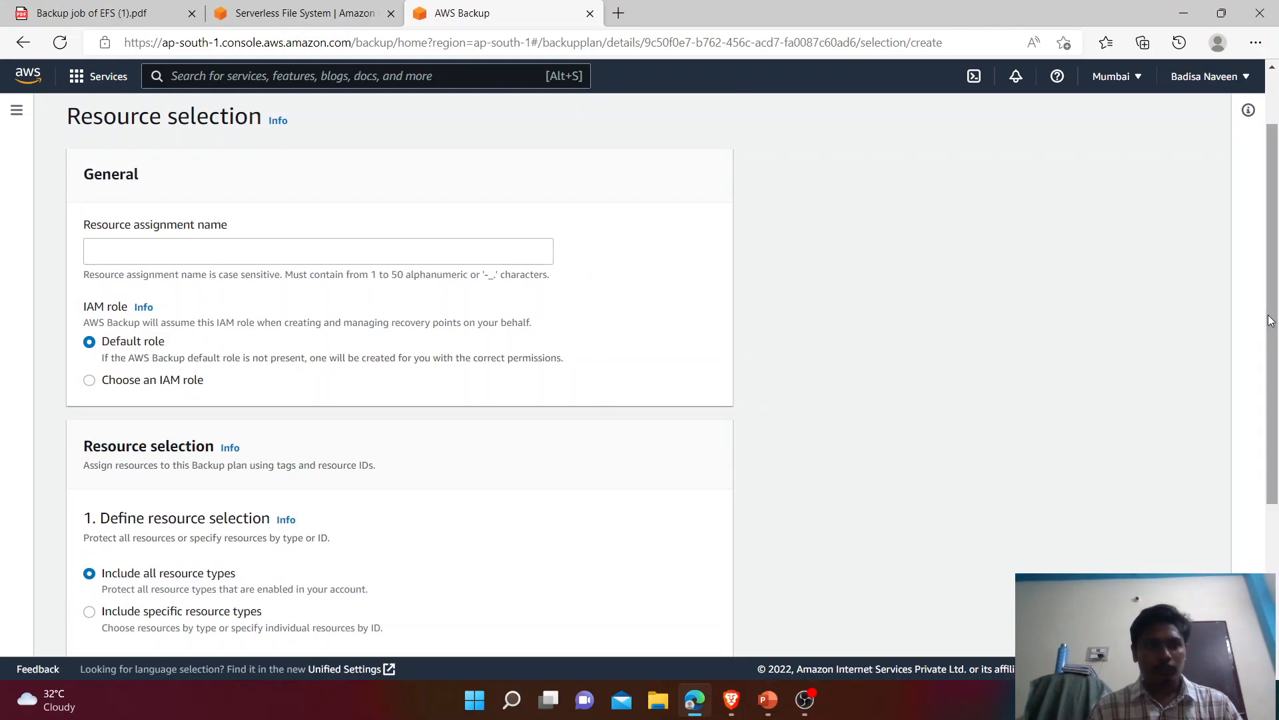
{"action": "left_click_drag", "start_coordinate": [79, 225], "coordinate": [244, 227]}
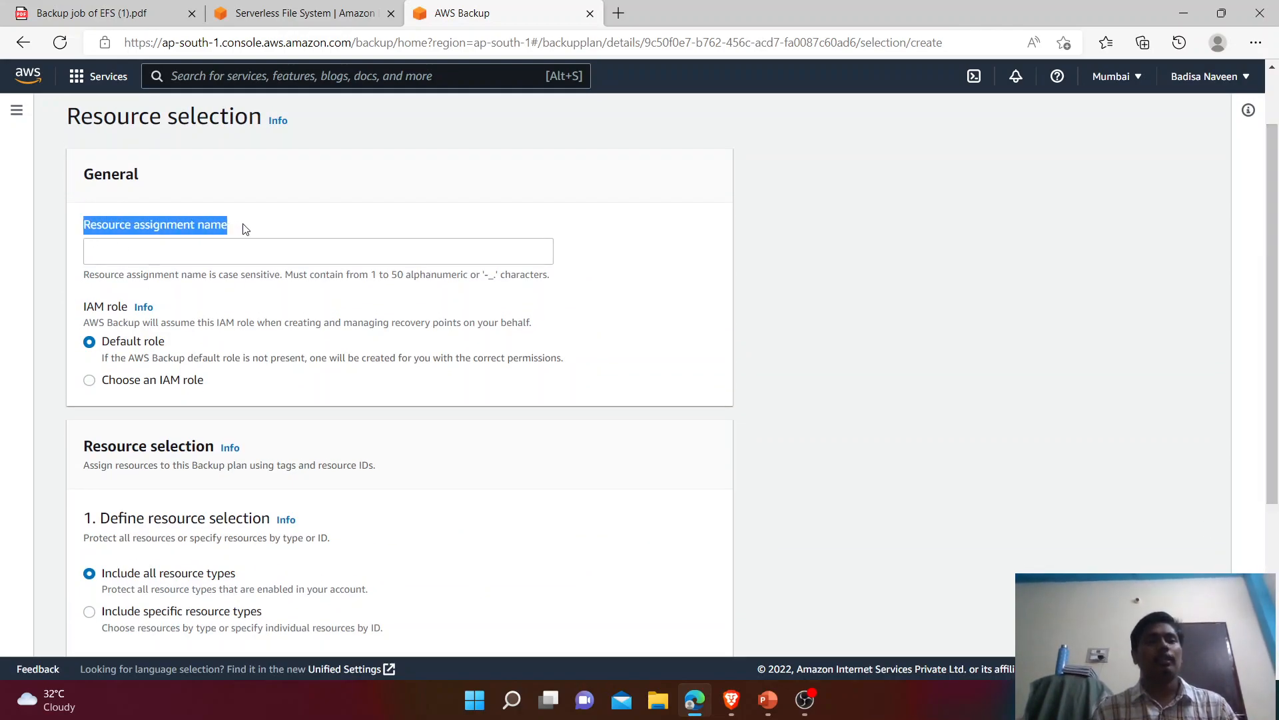
{"action": "left_click", "coordinate": [220, 256]}
{"action": "type", "text": "Resourceassignment"}
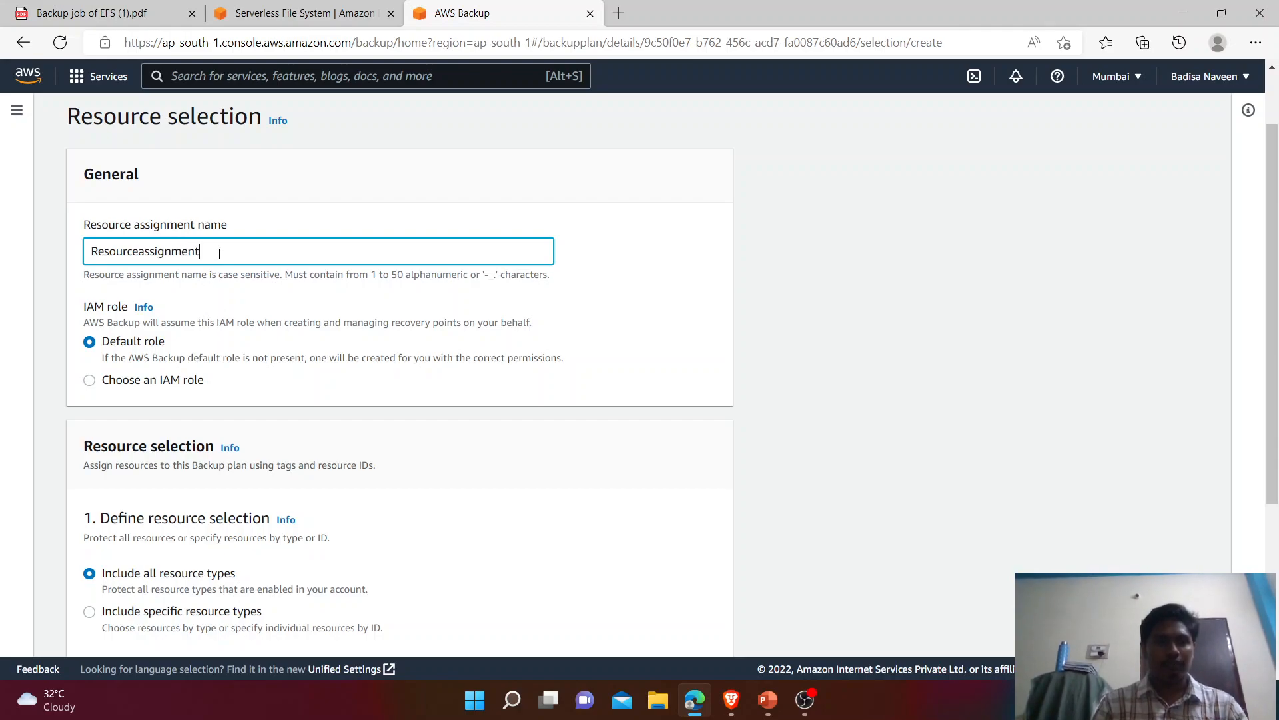
{"action": "type", "text": "name"}
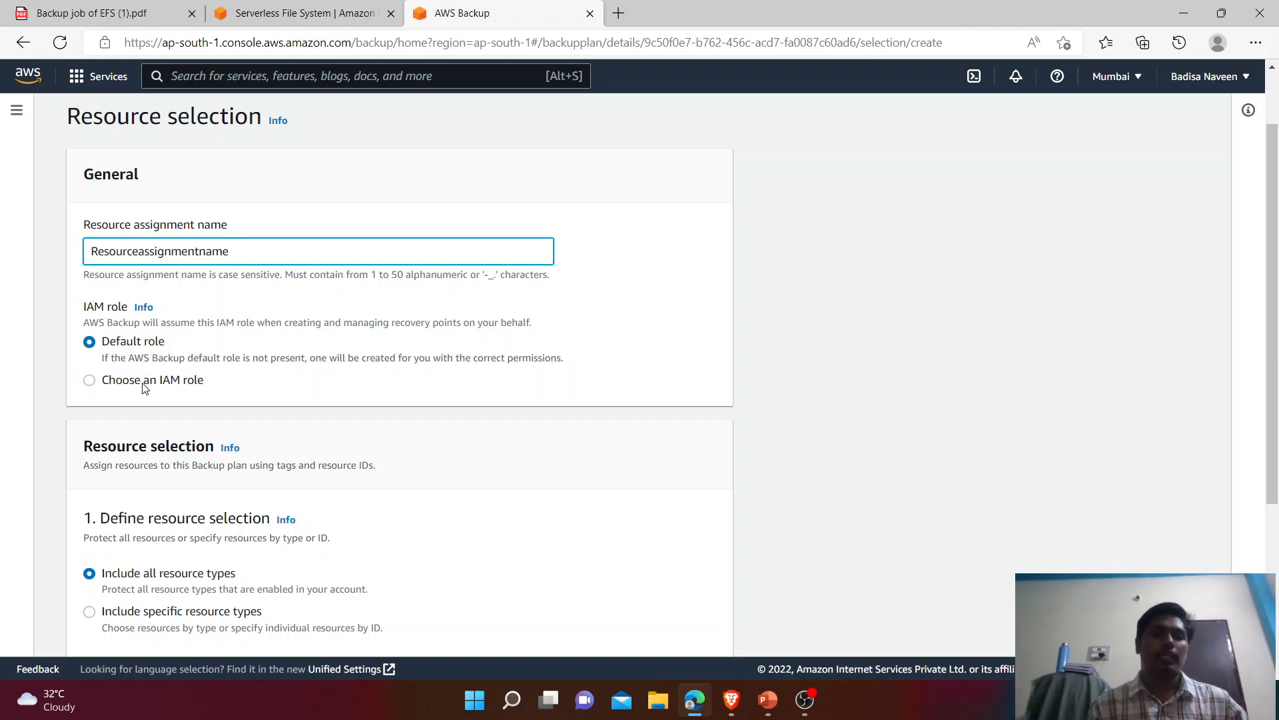
{"action": "left_click", "coordinate": [125, 312]}
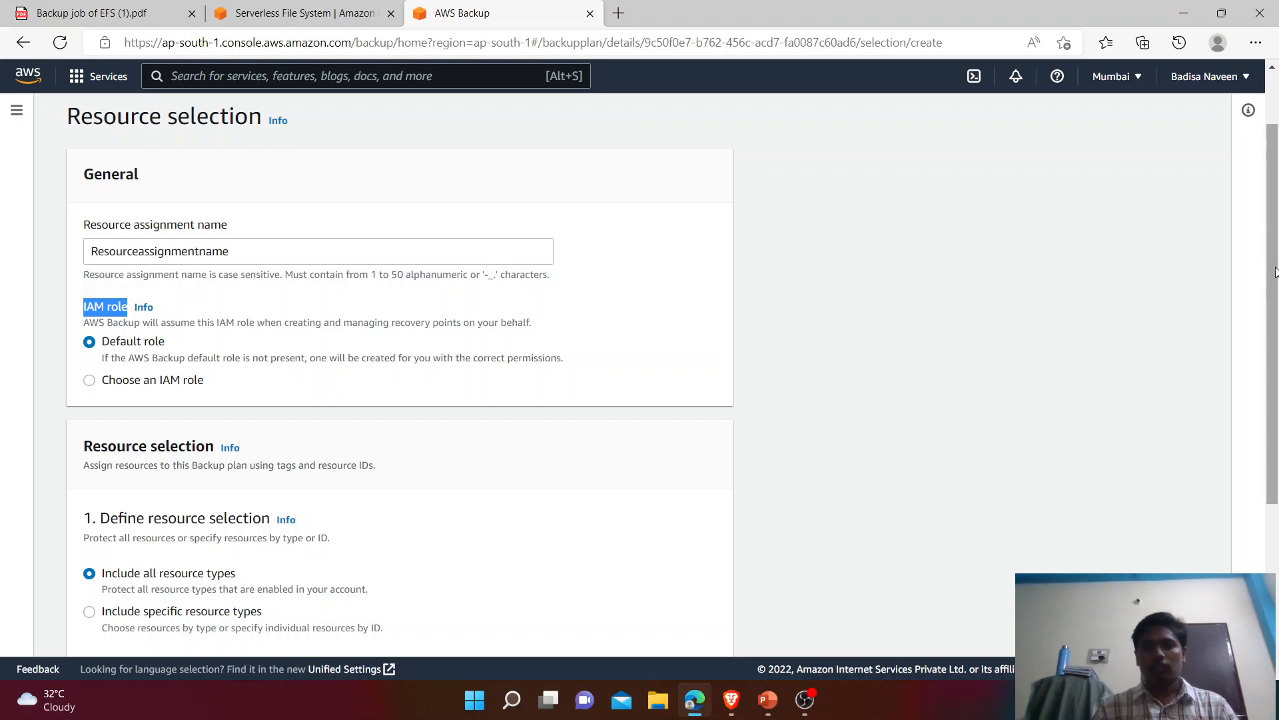
Step: Keep the default IAM role and, after trying specific resource types, include all resource types
{"action": "scroll", "coordinate": [1272, 266], "scroll_direction": "down", "scroll_amount": 3}
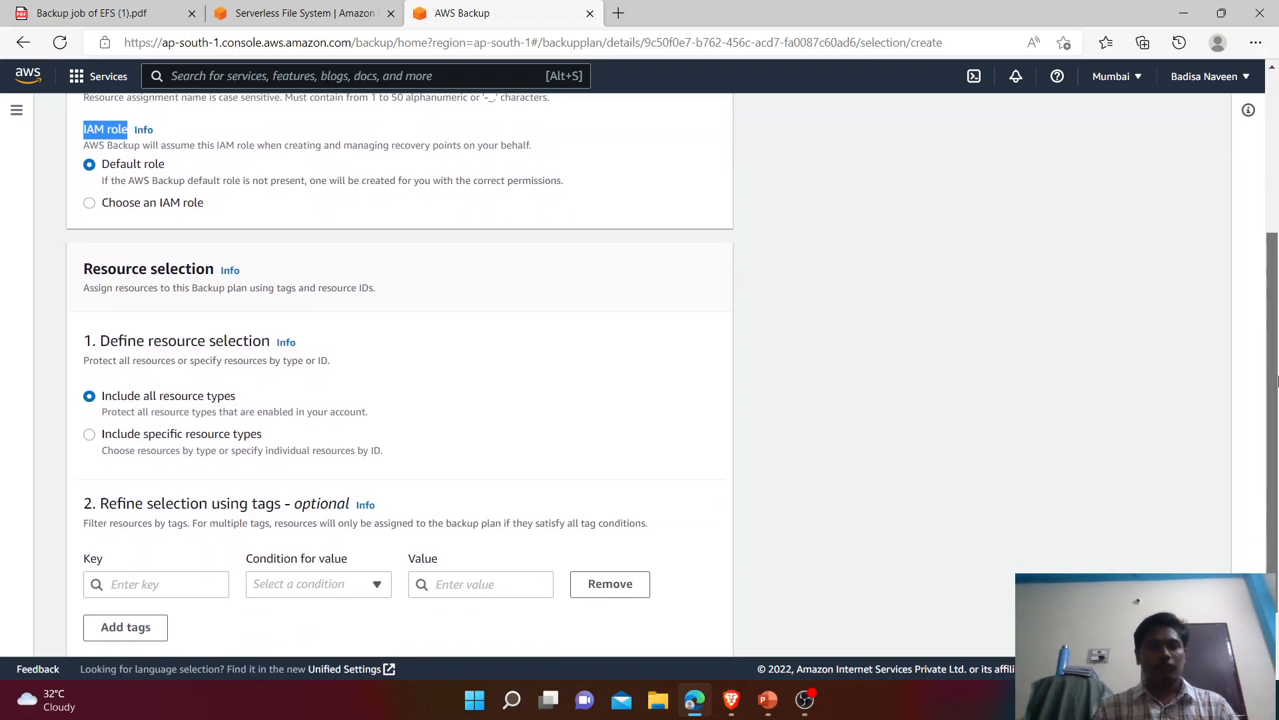
{"action": "left_click", "coordinate": [102, 398]}
{"action": "left_click_drag", "start_coordinate": [102, 398], "coordinate": [269, 432]}
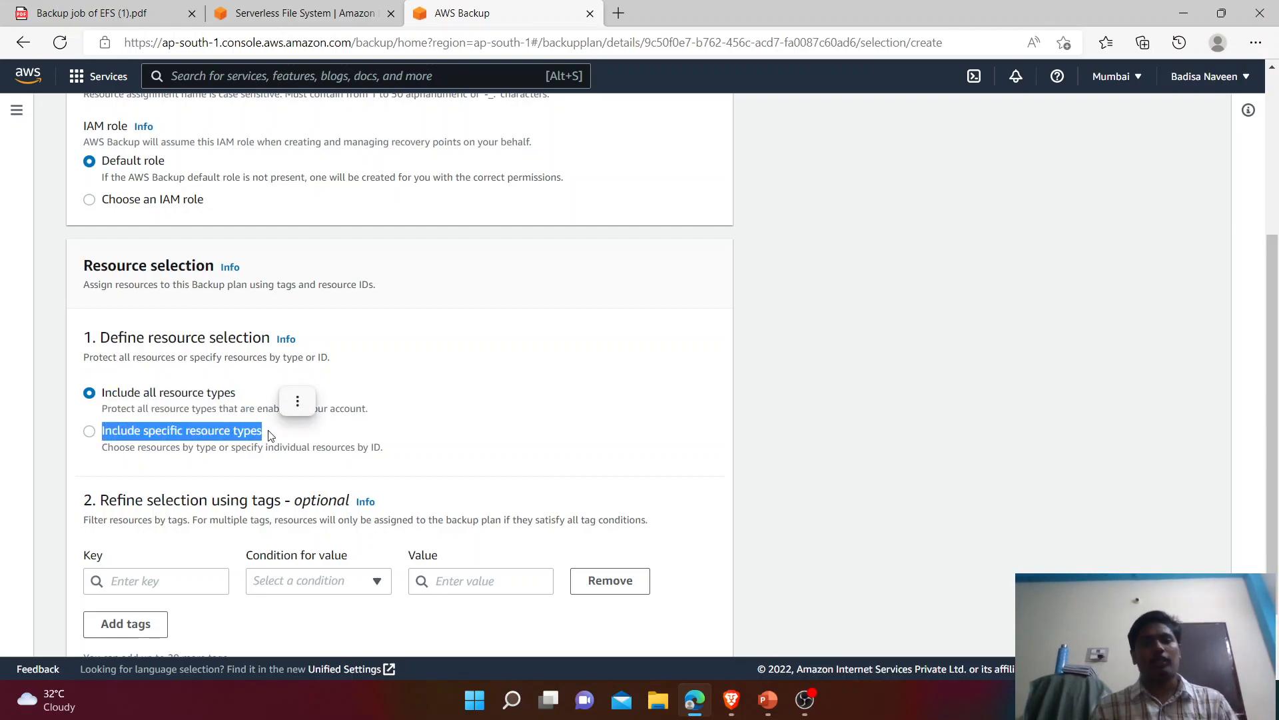
{"action": "left_click", "coordinate": [362, 441]}
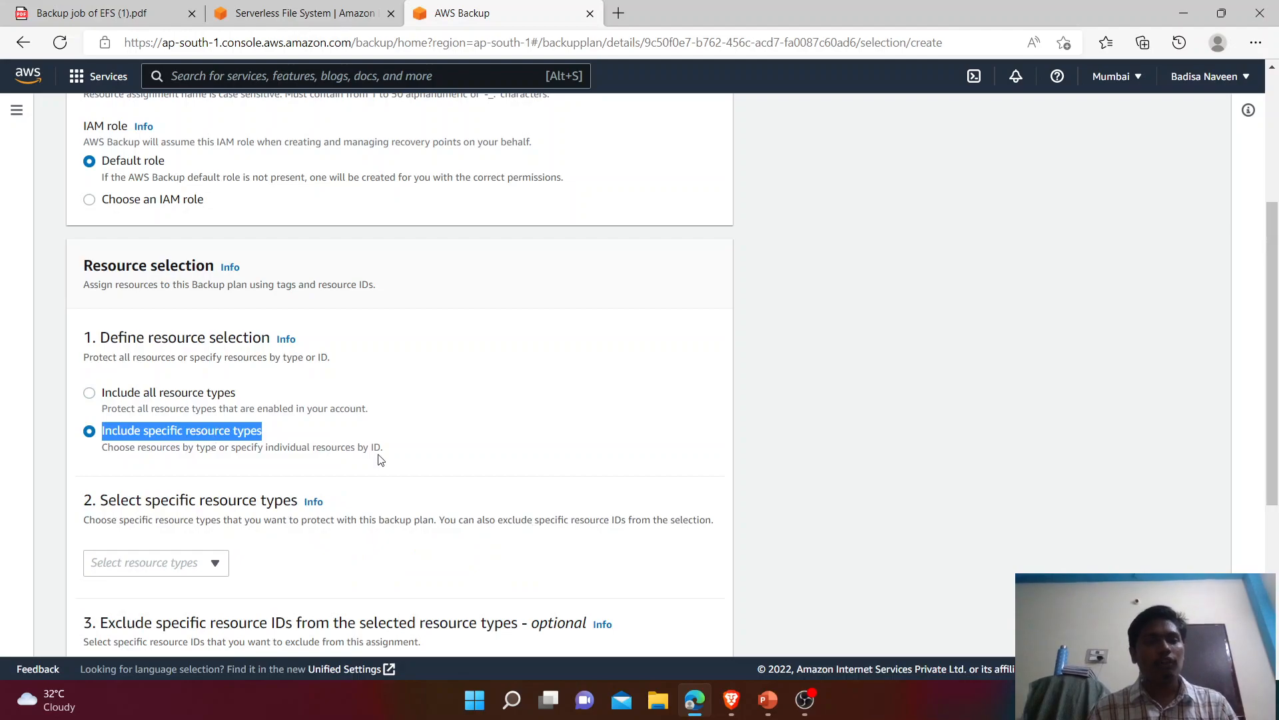
{"action": "left_click", "coordinate": [378, 455]}
{"action": "scroll", "coordinate": [1277, 386], "scroll_direction": "down", "scroll_amount": 2}
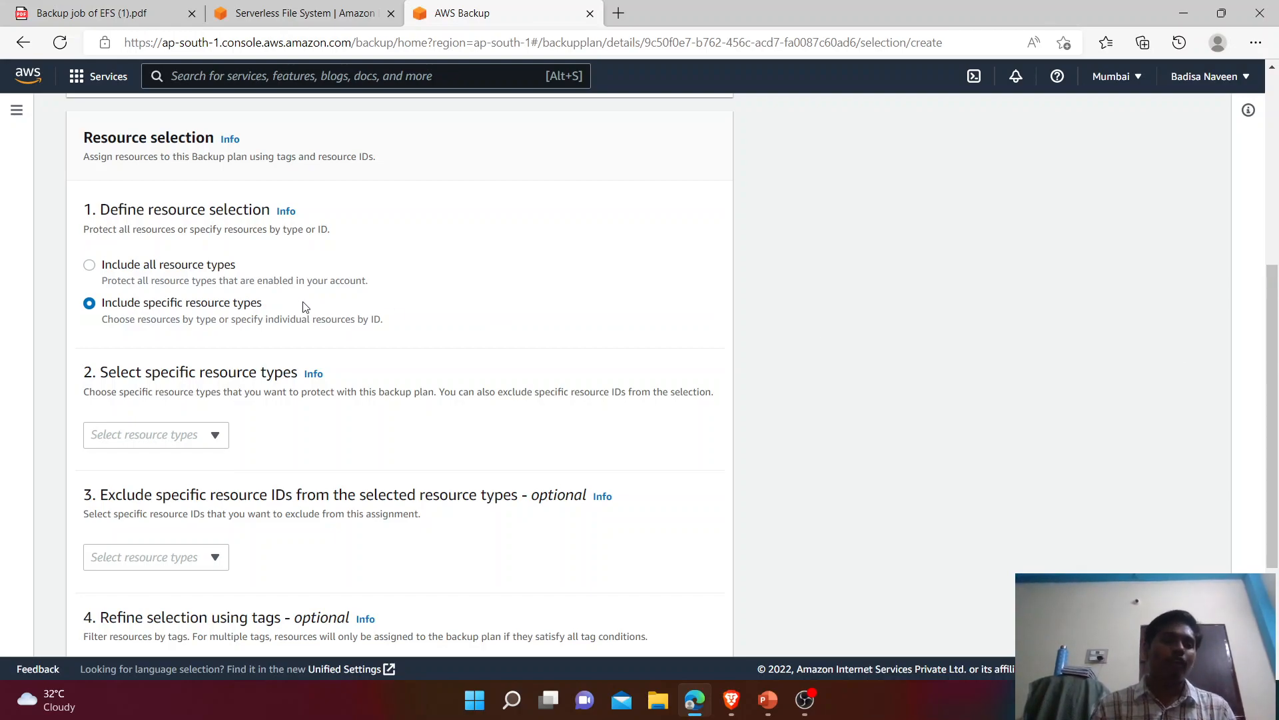
{"action": "left_click", "coordinate": [90, 266]}
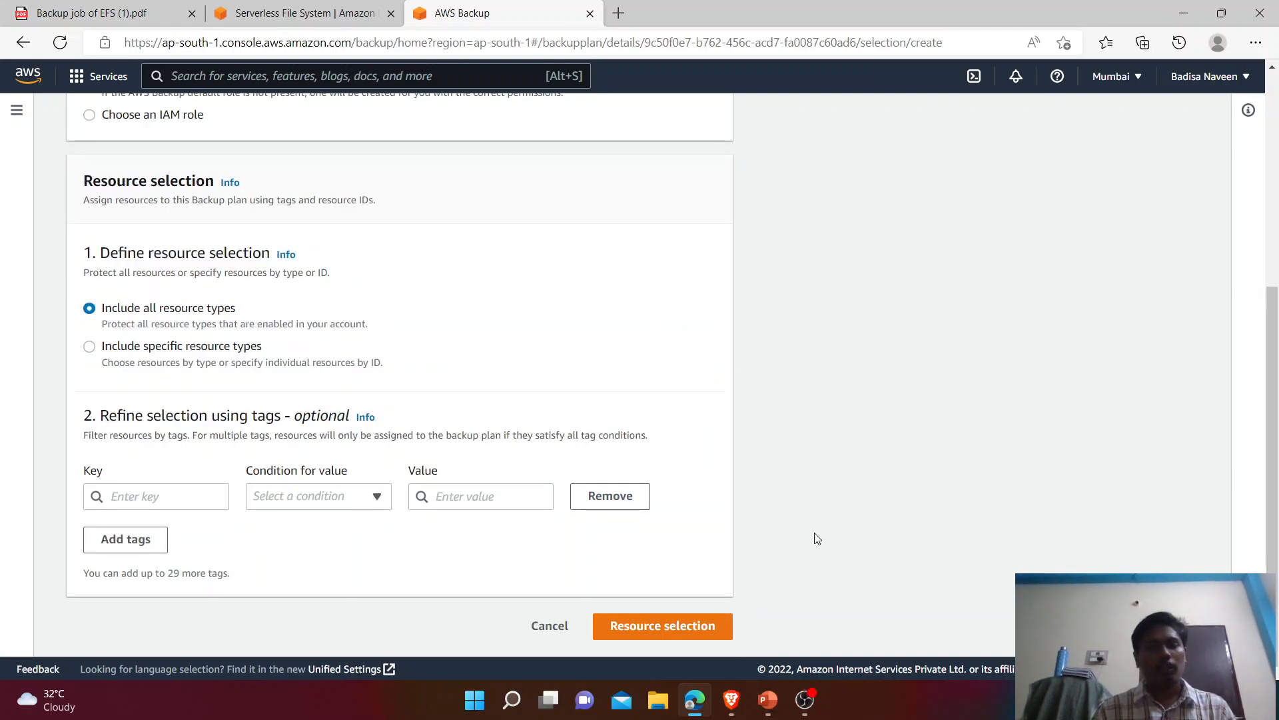
Step: Submit the assignment, highlight the all-resource-types cost warning, and bring up the AWS Backup pricing link options
{"action": "left_click", "coordinate": [680, 626]}
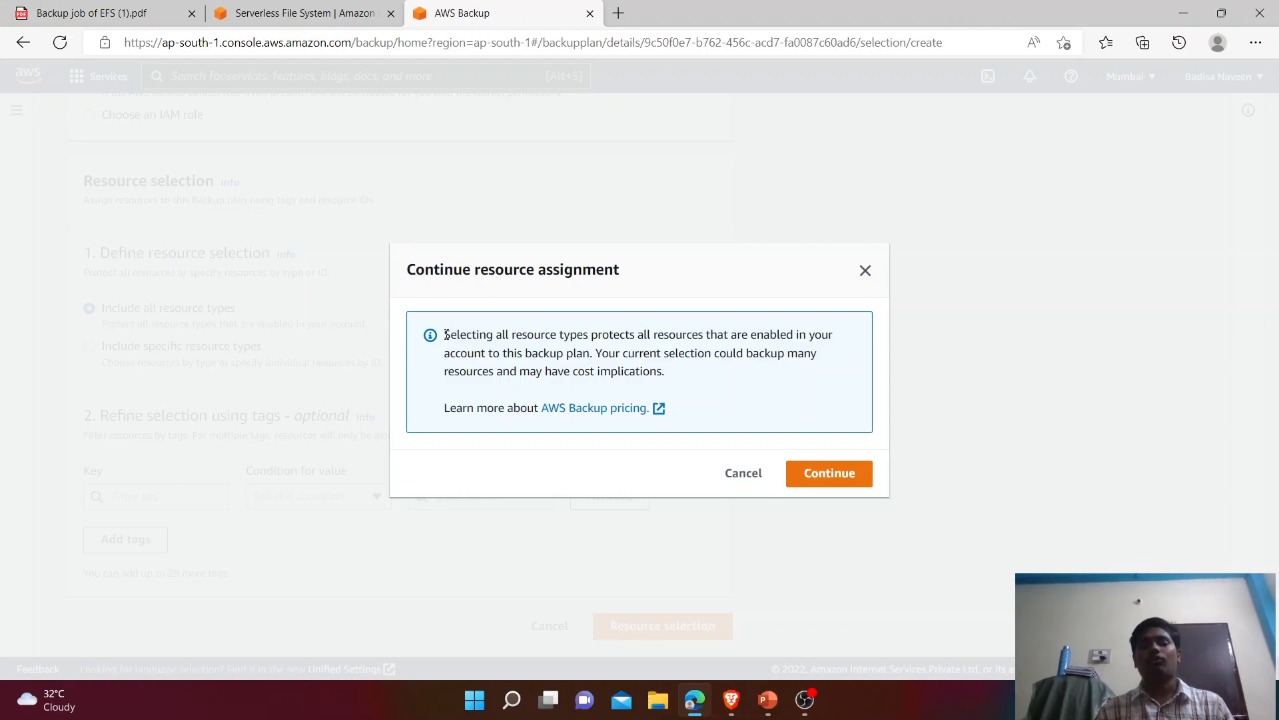
{"action": "left_click_drag", "start_coordinate": [446, 335], "coordinate": [744, 351]}
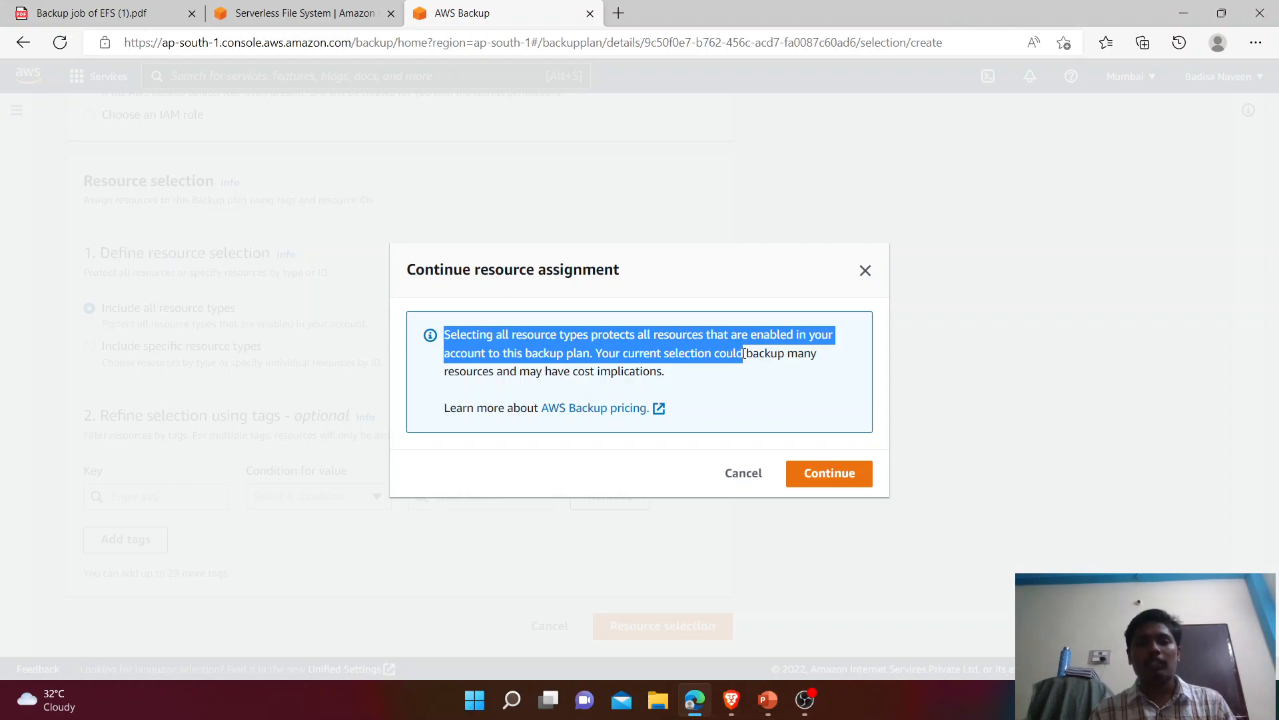
{"action": "left_click_drag", "start_coordinate": [743, 371], "coordinate": [729, 381]}
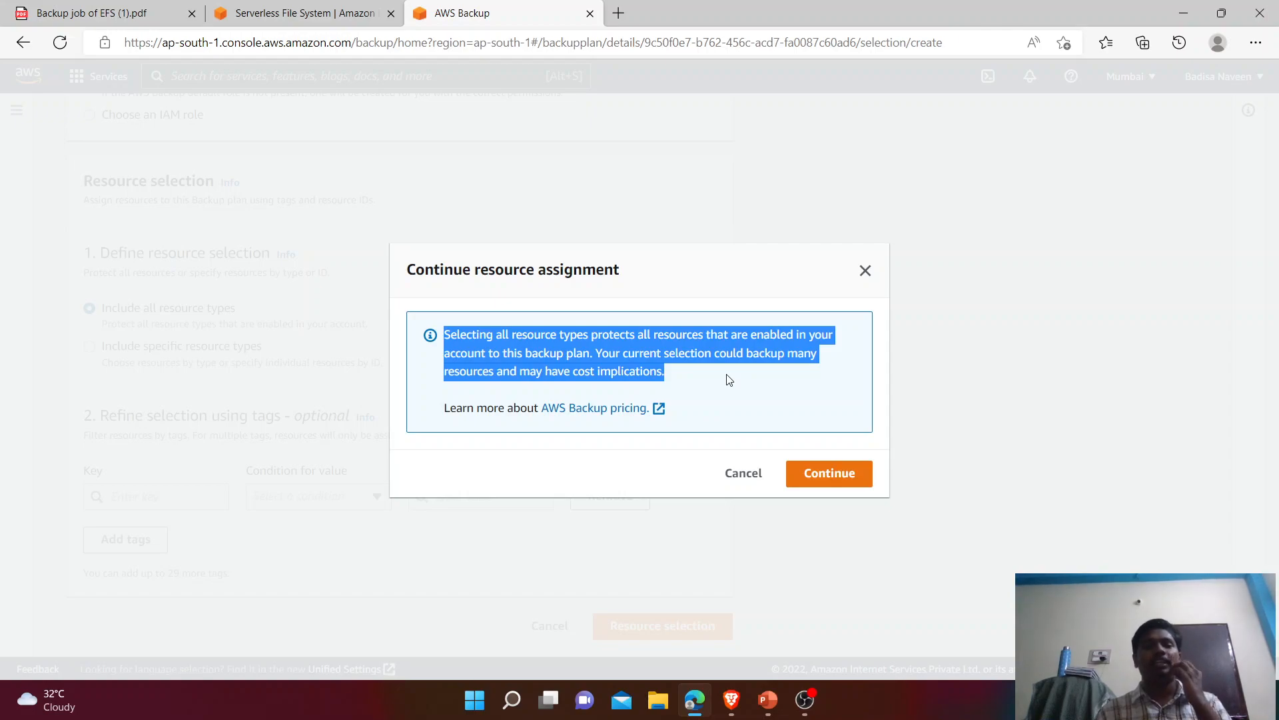
{"action": "left_click", "coordinate": [690, 385]}
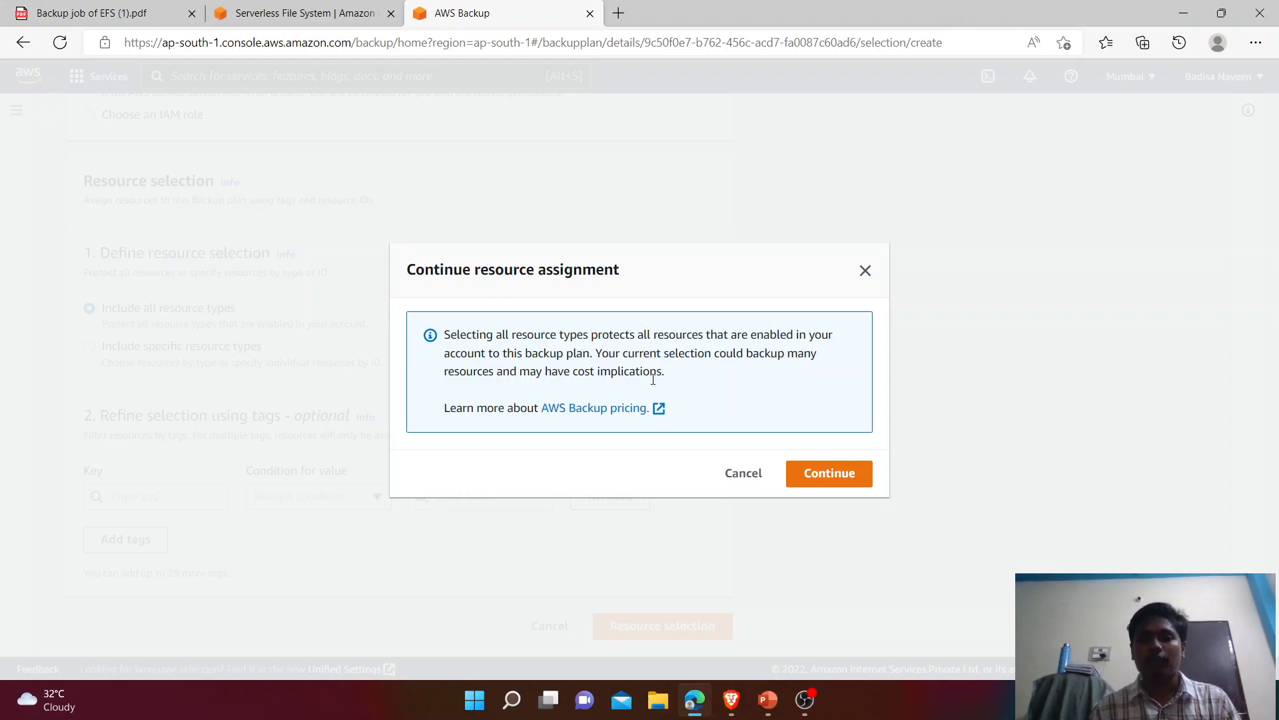
{"action": "right_click", "coordinate": [592, 409]}
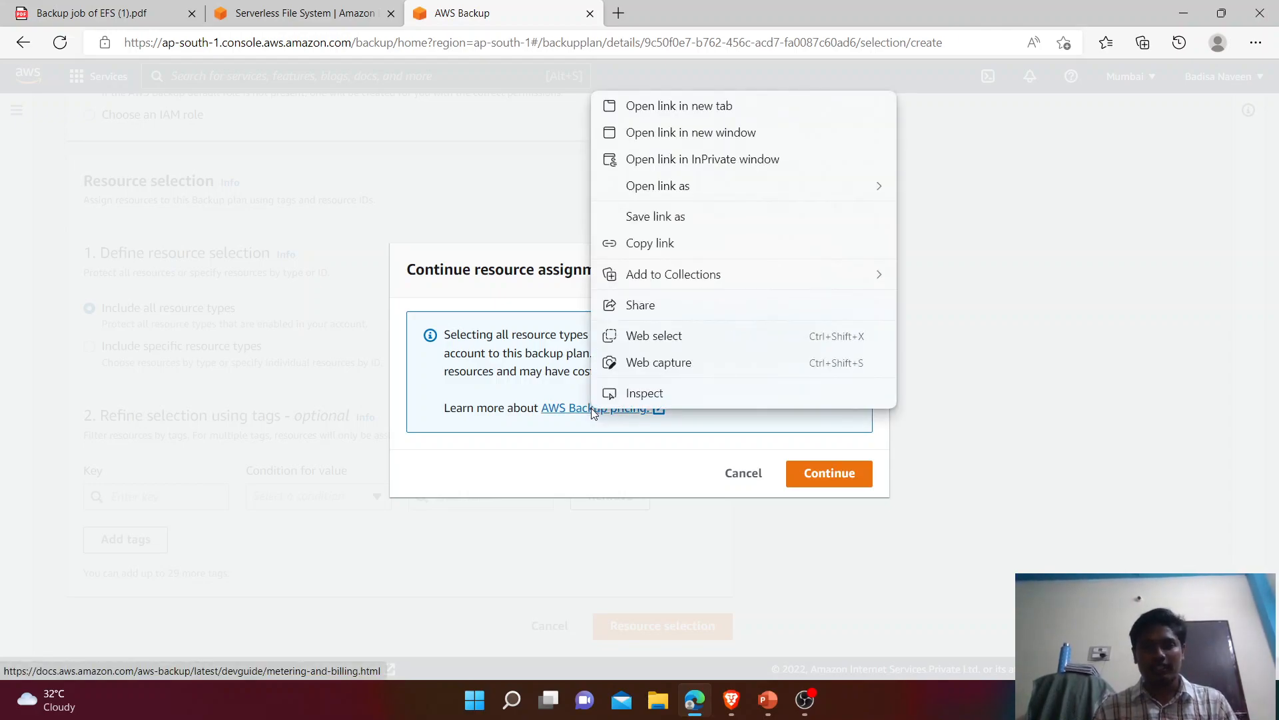
Step: Open the AWS Backup Metering, costs, and billing guide in a new tab, skim it, then return
{"action": "left_click", "coordinate": [699, 109]}
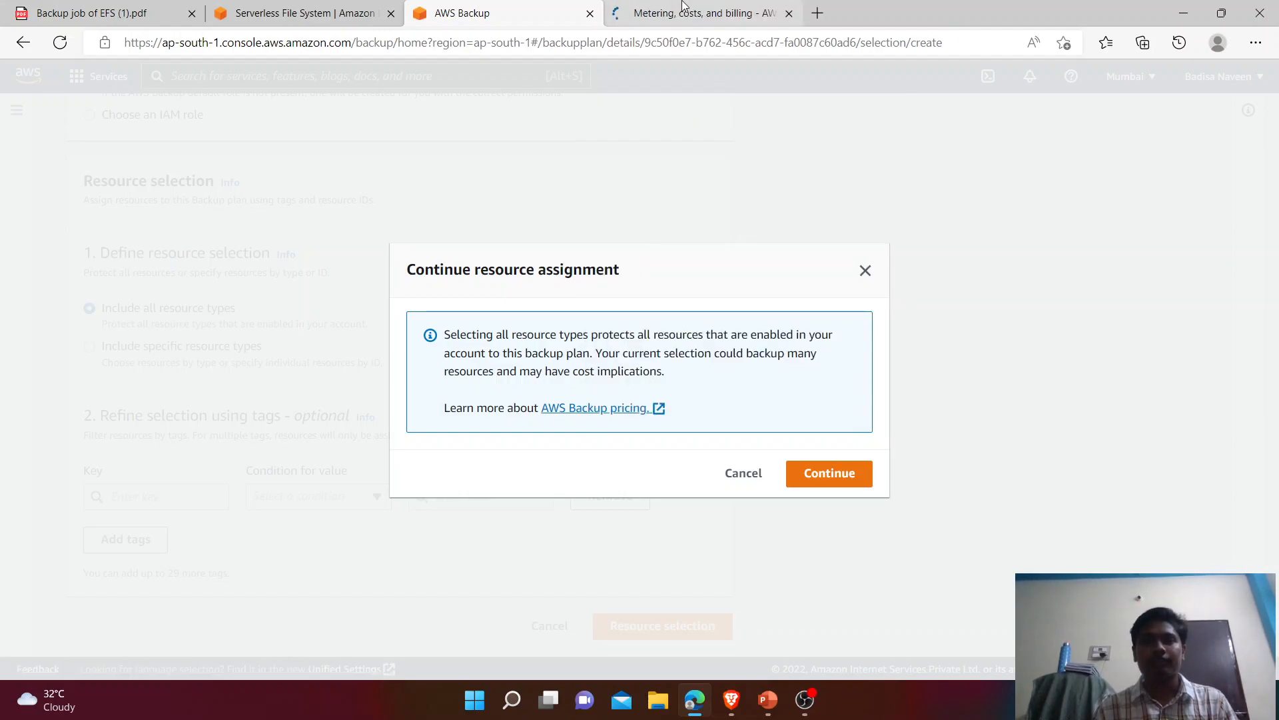
{"action": "left_click", "coordinate": [687, 12]}
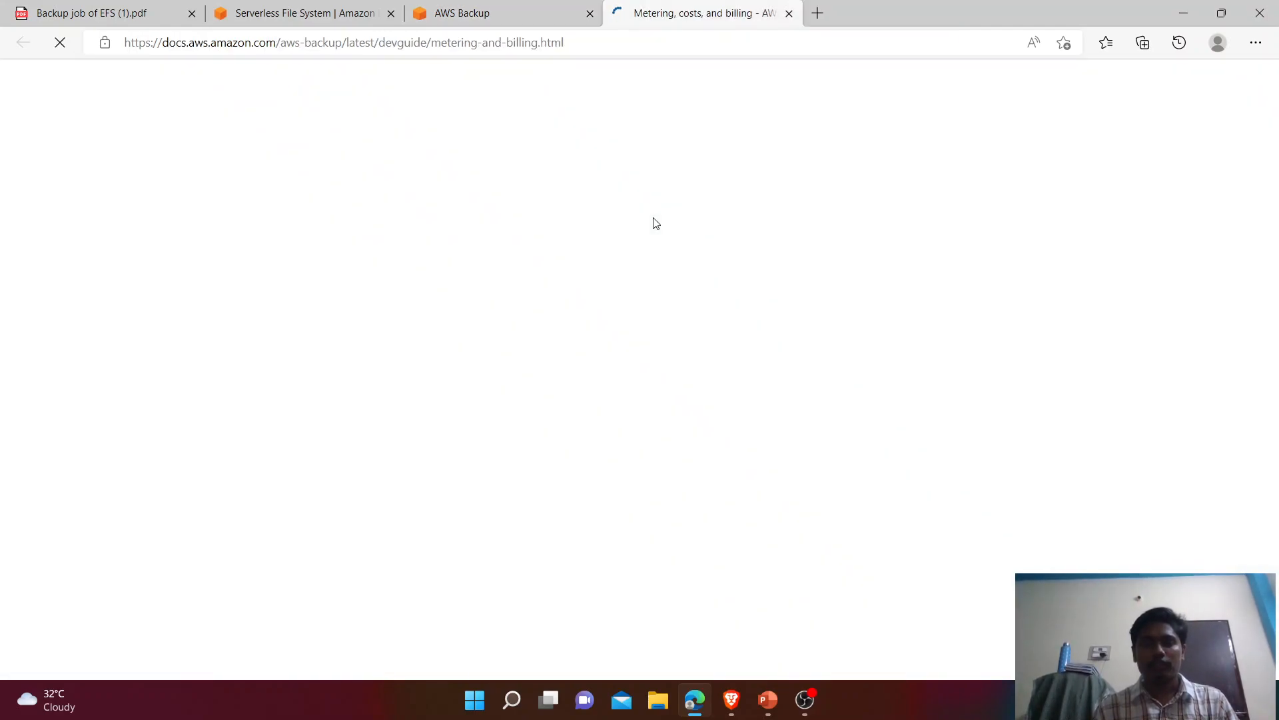
{"action": "scroll", "coordinate": [653, 223], "scroll_direction": "down", "scroll_amount": 3}
{"action": "scroll", "coordinate": [656, 224], "scroll_direction": "down", "scroll_amount": 5}
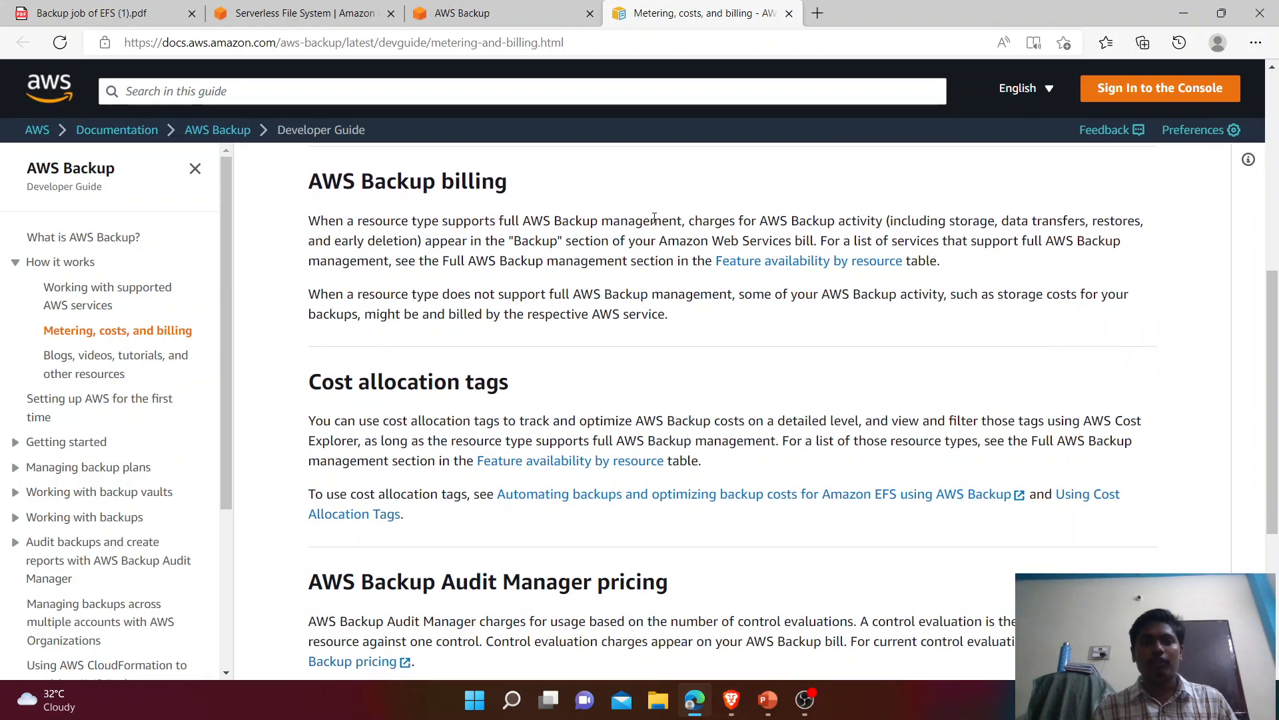
{"action": "scroll", "coordinate": [655, 218], "scroll_direction": "down", "scroll_amount": 5}
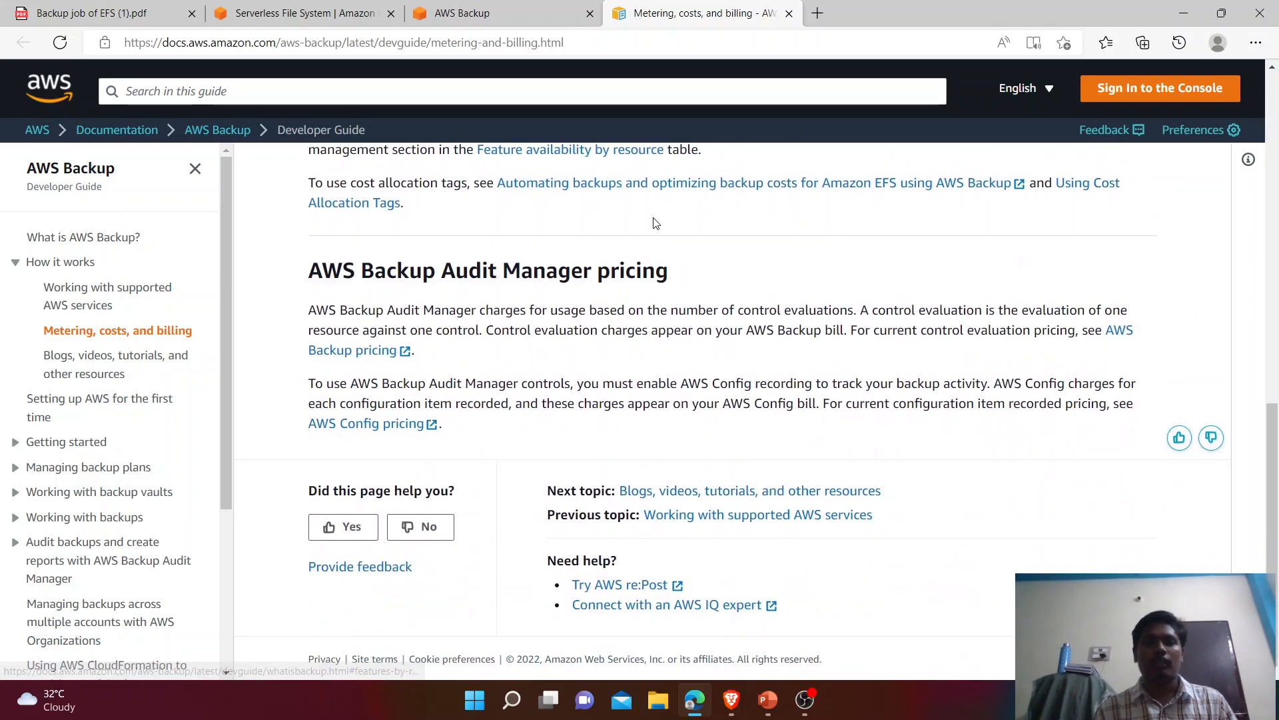
{"action": "scroll", "coordinate": [656, 224], "scroll_direction": "up", "scroll_amount": 10}
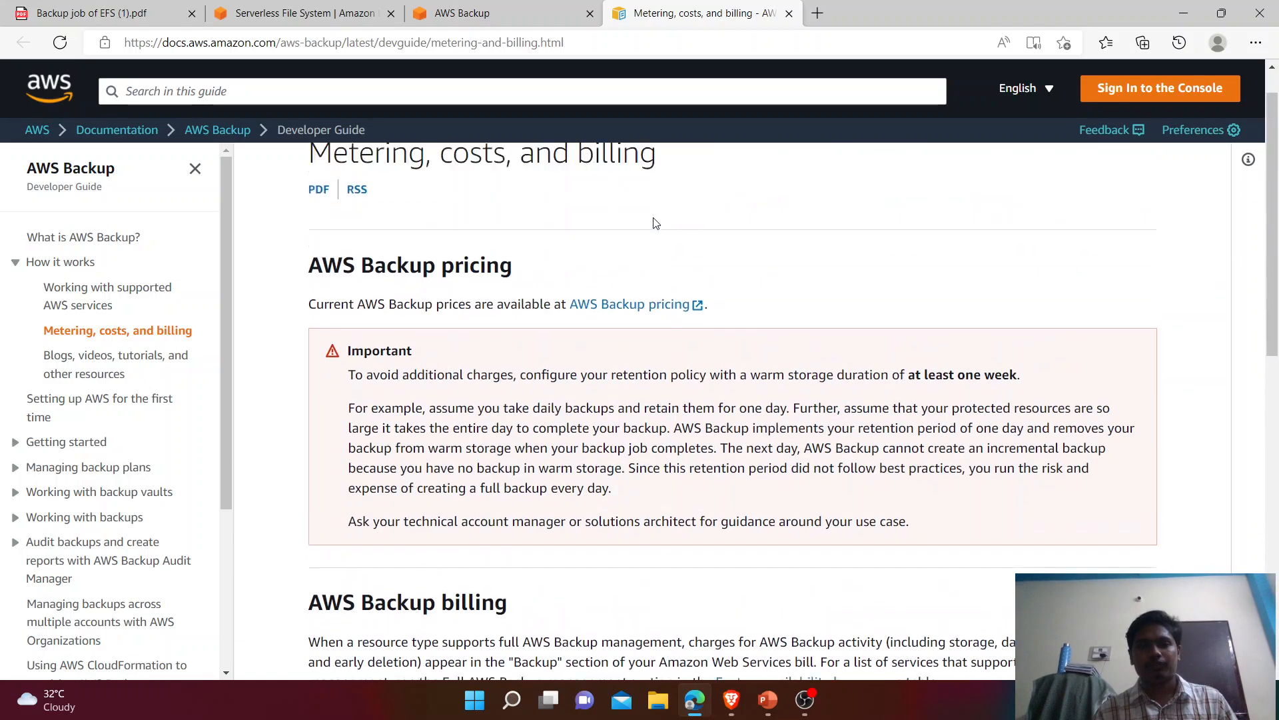
{"action": "left_click", "coordinate": [448, 17]}
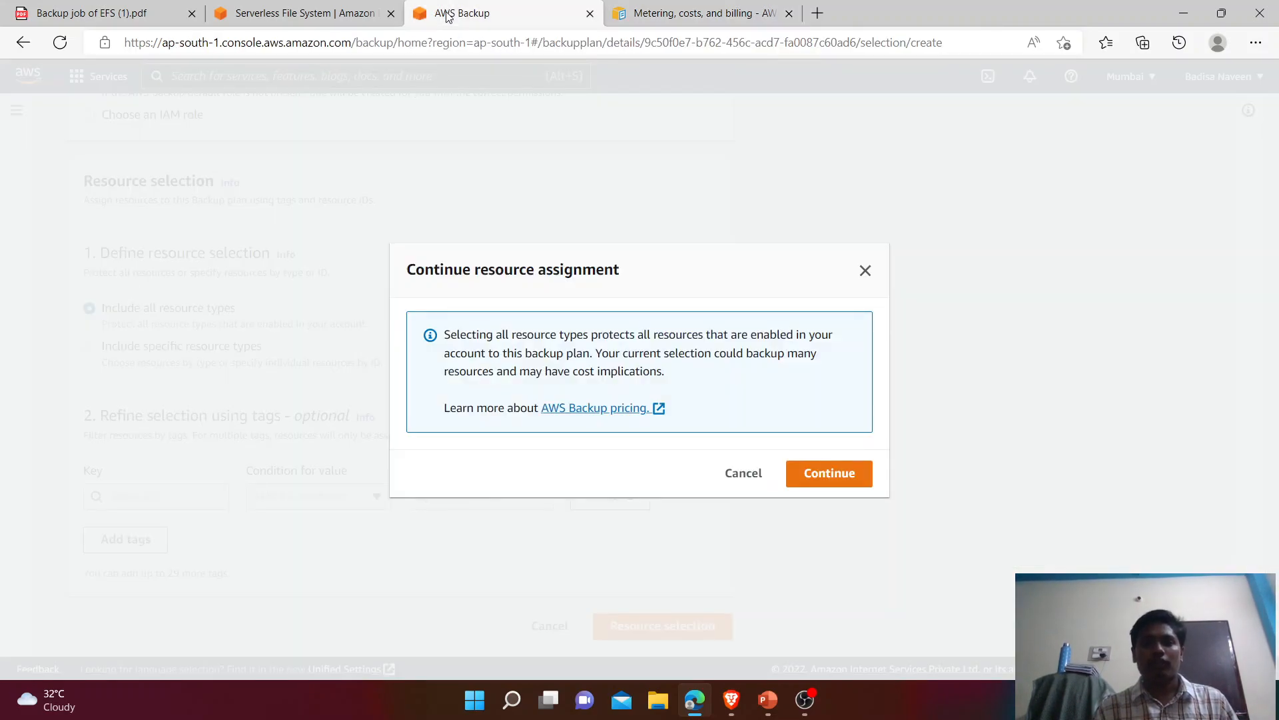
Step: Confirm assigning all resource types to the plan, review it, and return to the billing guide
{"action": "left_click", "coordinate": [828, 490]}
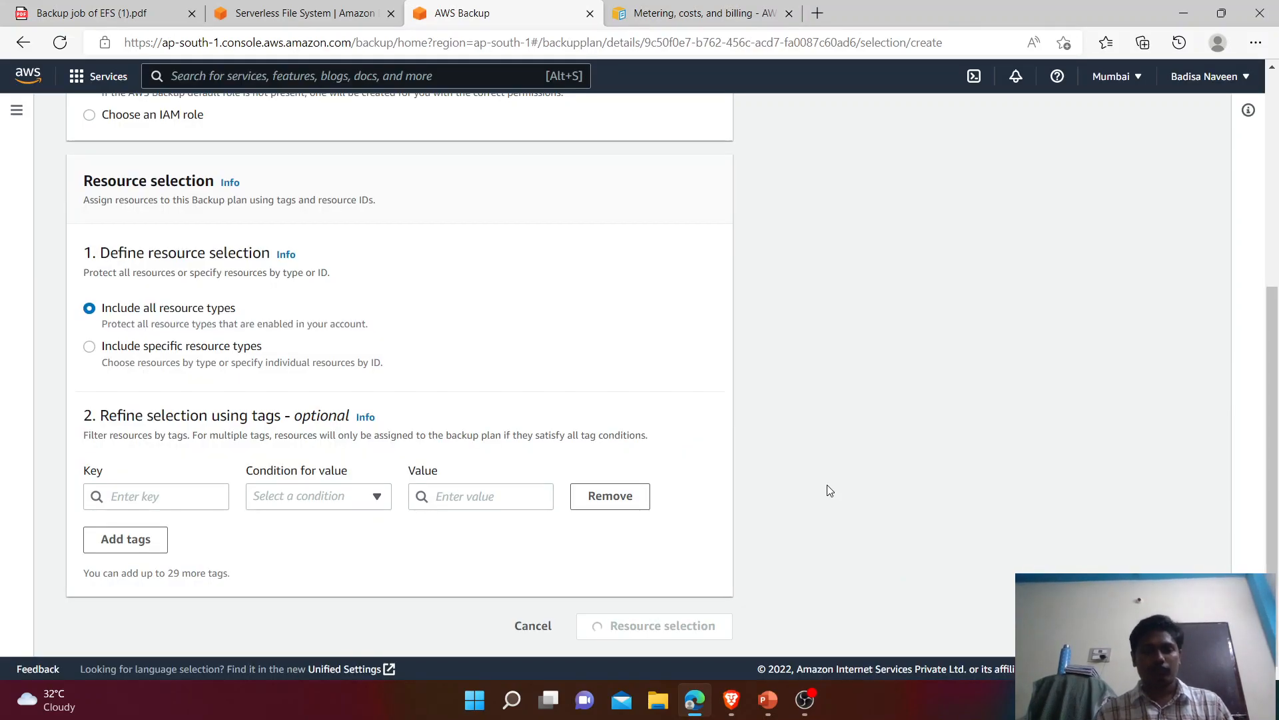
{"action": "left_click_drag", "start_coordinate": [1277, 403], "coordinate": [1278, 528]}
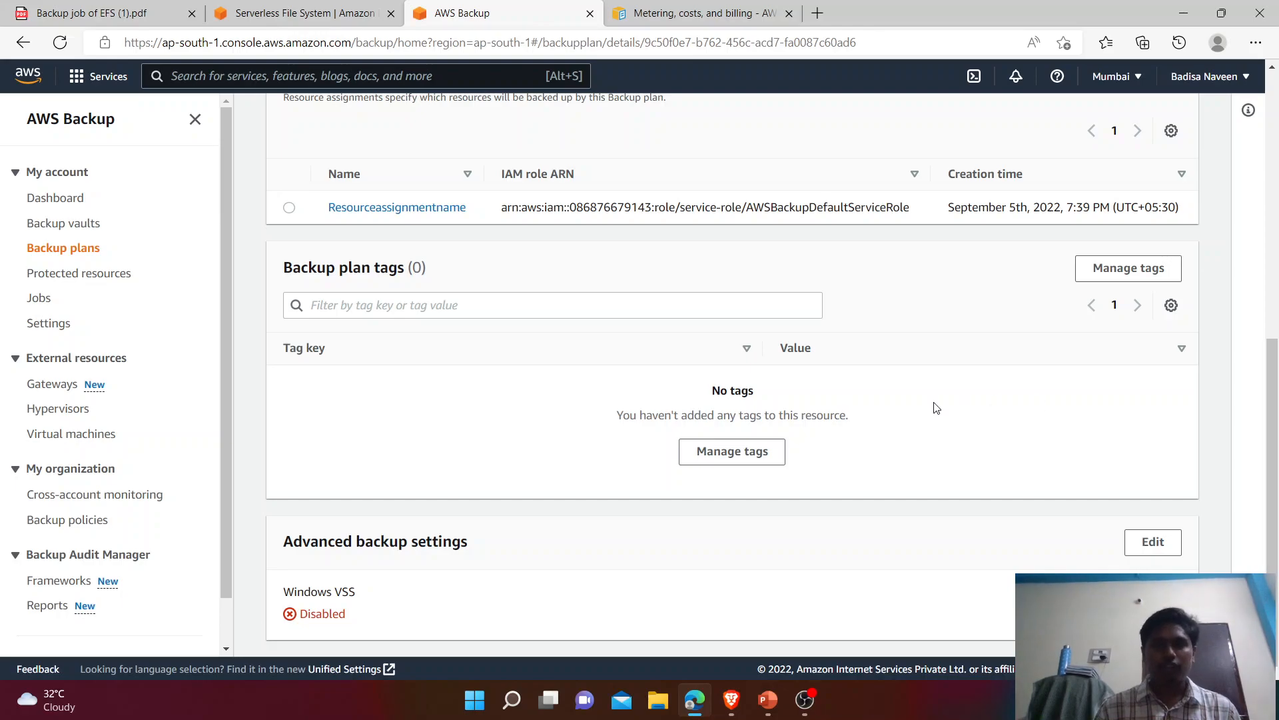
{"action": "left_click", "coordinate": [669, 8]}
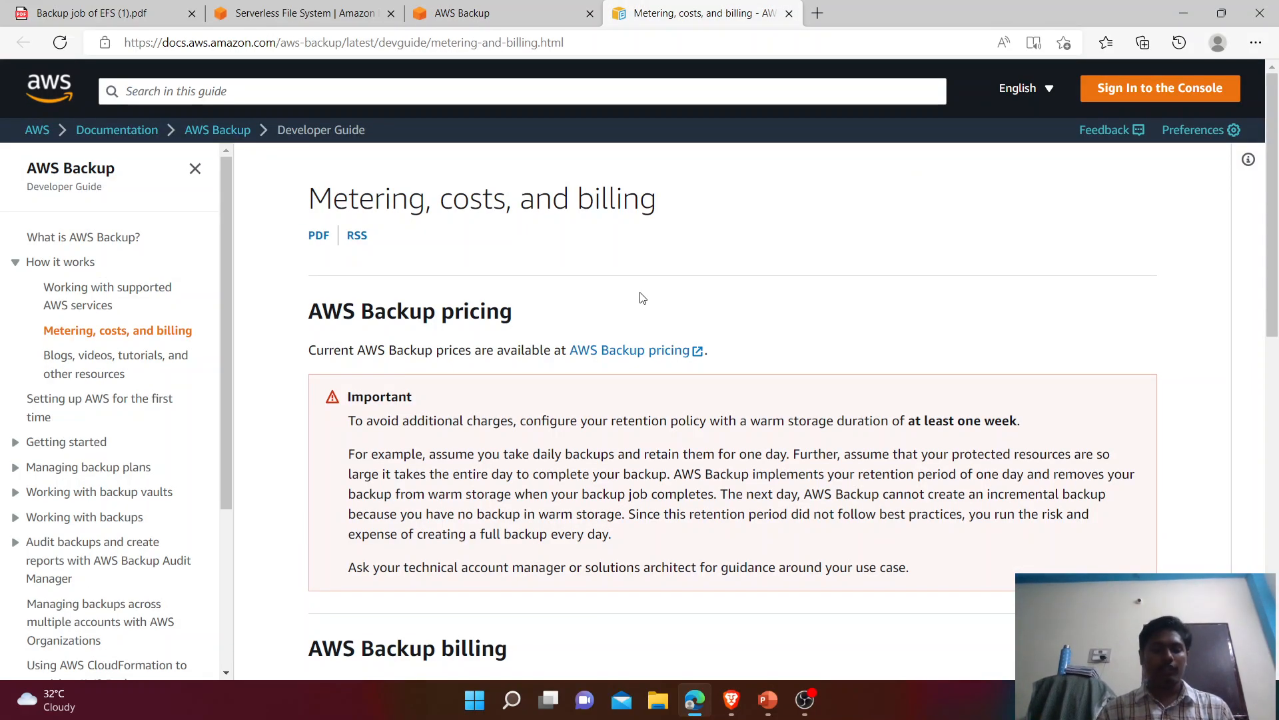
Step: Highlight Step 2 (on-demand backup job) in the tutorial PDF, then return to the backup plan details
{"action": "left_click", "coordinate": [57, 13]}
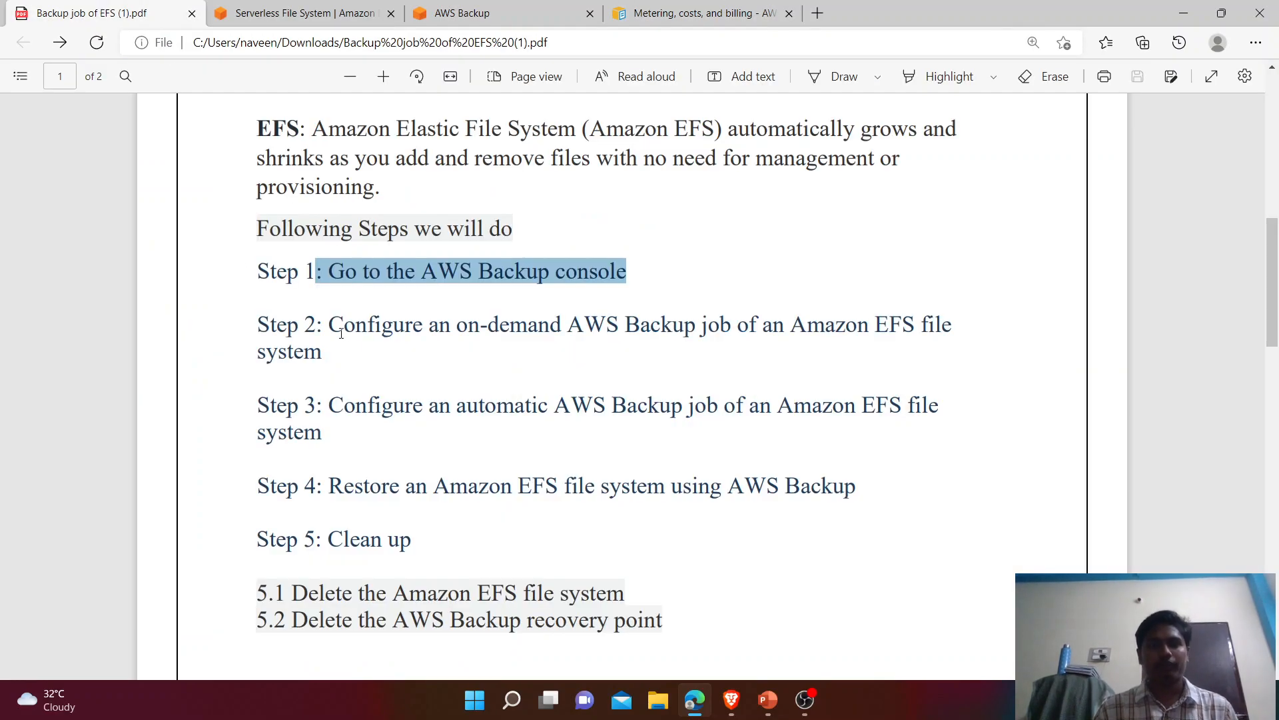
{"action": "left_click_drag", "start_coordinate": [331, 326], "coordinate": [346, 357]}
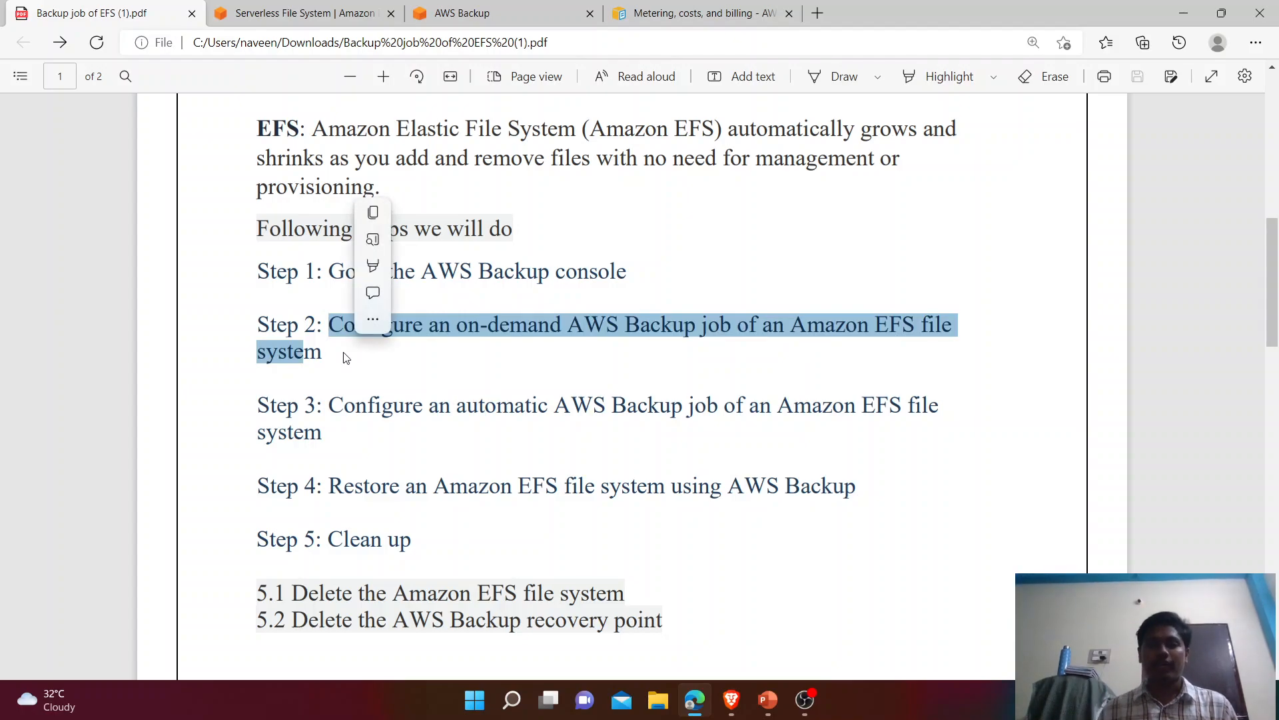
{"action": "left_click", "coordinate": [487, 389]}
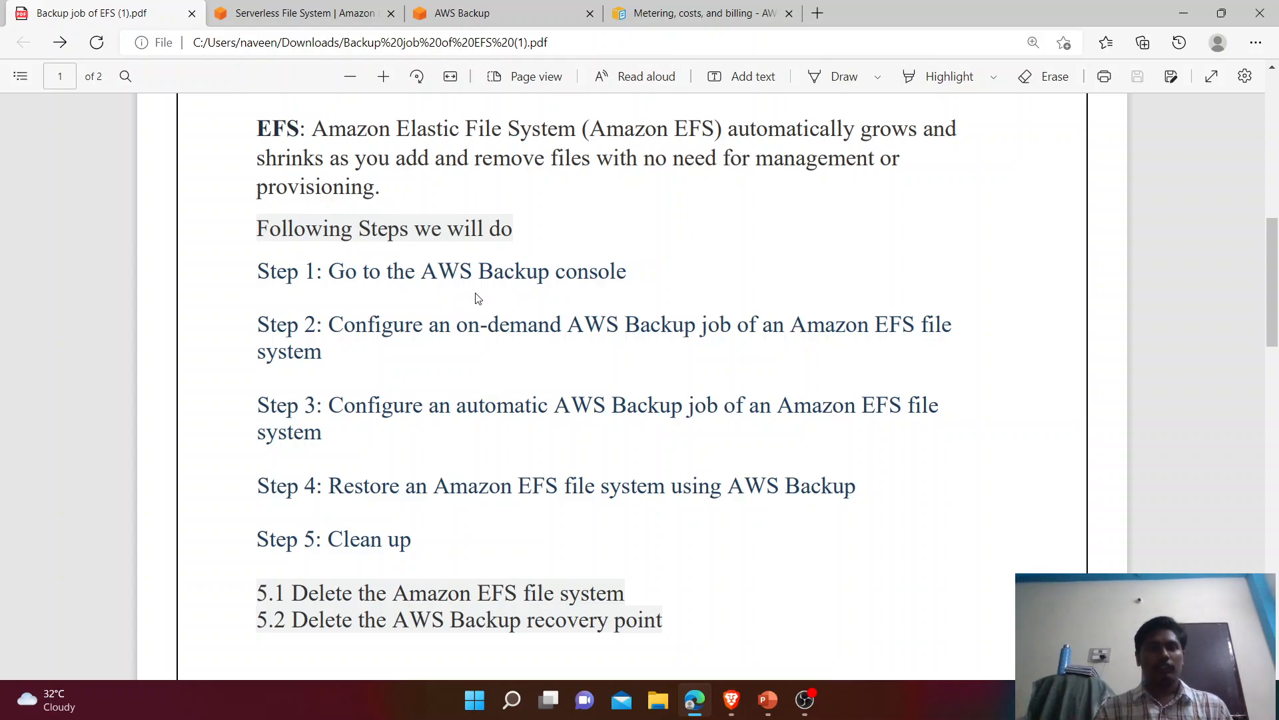
{"action": "left_click", "coordinate": [532, 8]}
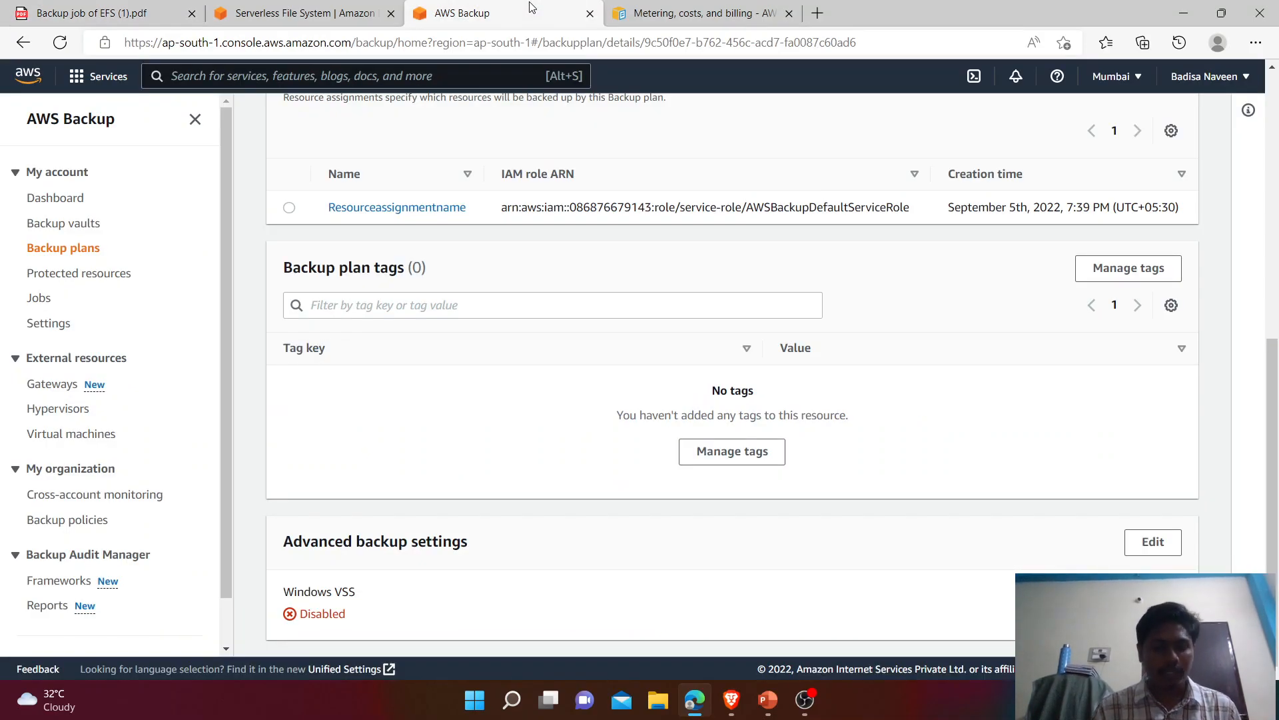
Step: On AWS Backup Settings, reverse-sort the resource types and open Configure resources
{"action": "left_click", "coordinate": [58, 324]}
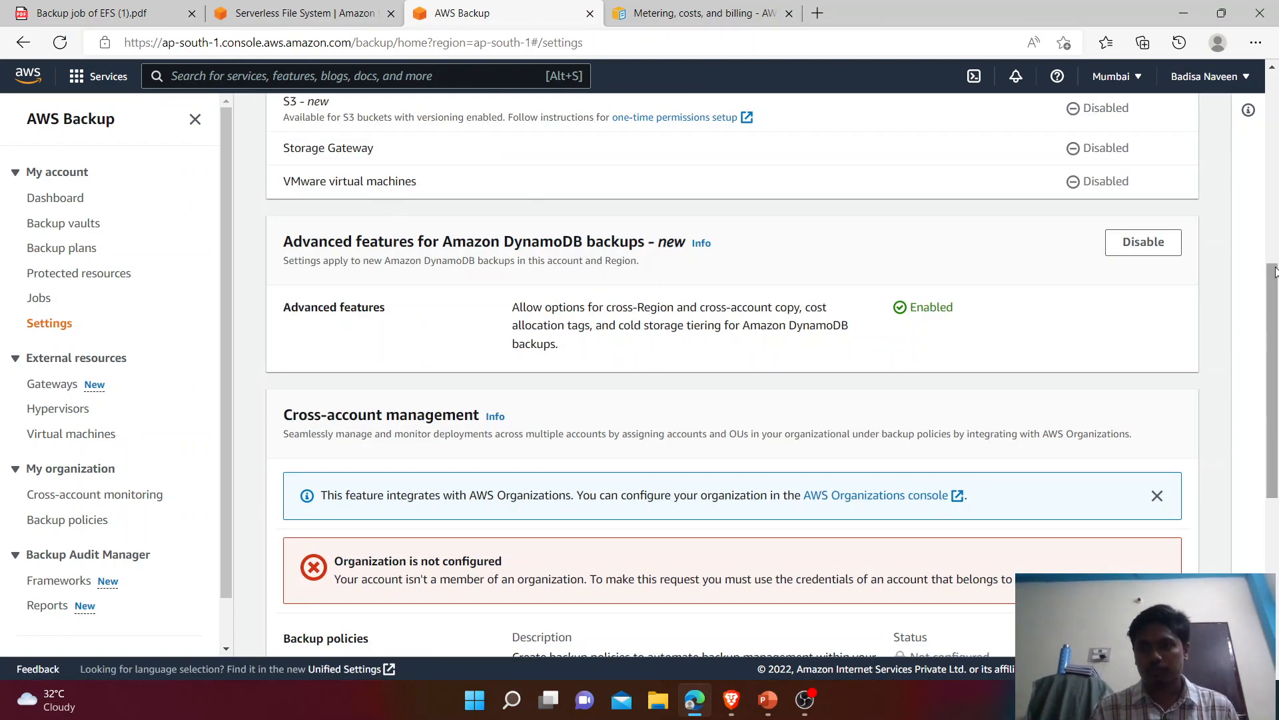
{"action": "left_click_drag", "start_coordinate": [1268, 361], "coordinate": [1229, 115]}
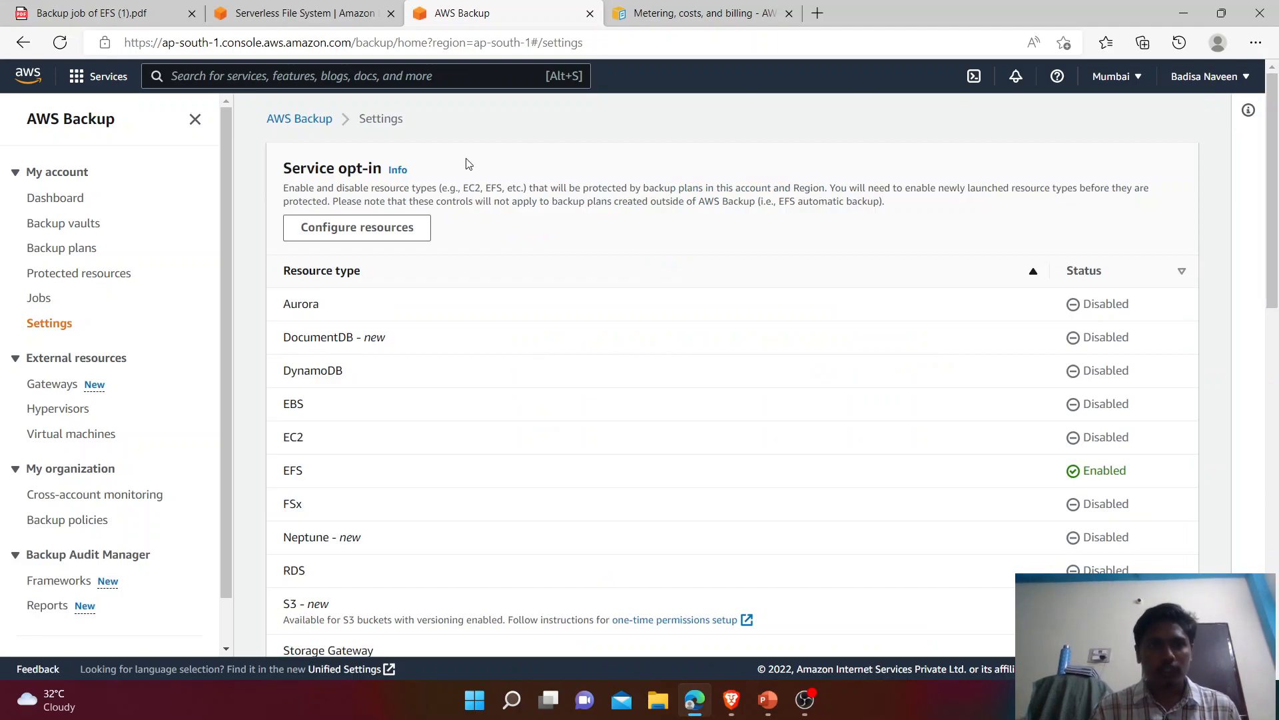
{"action": "left_click_drag", "start_coordinate": [377, 269], "coordinate": [281, 271]}
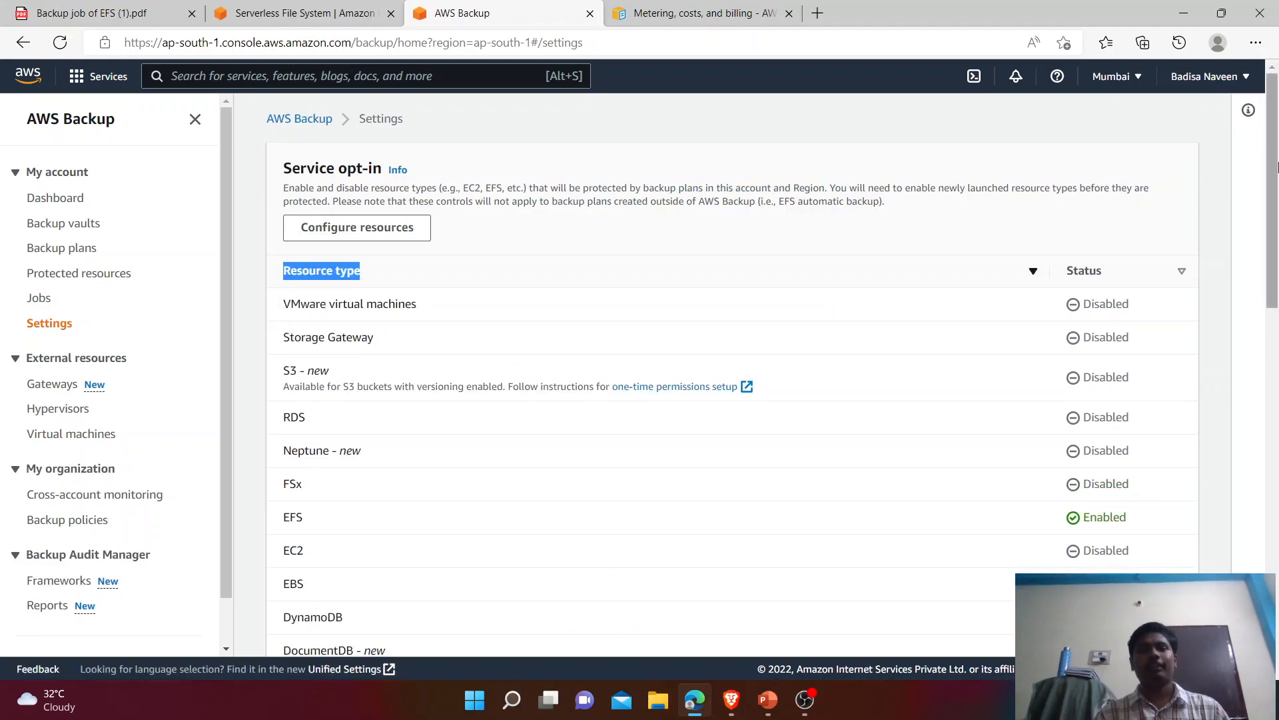
{"action": "left_click_drag", "start_coordinate": [1276, 166], "coordinate": [1273, 209]}
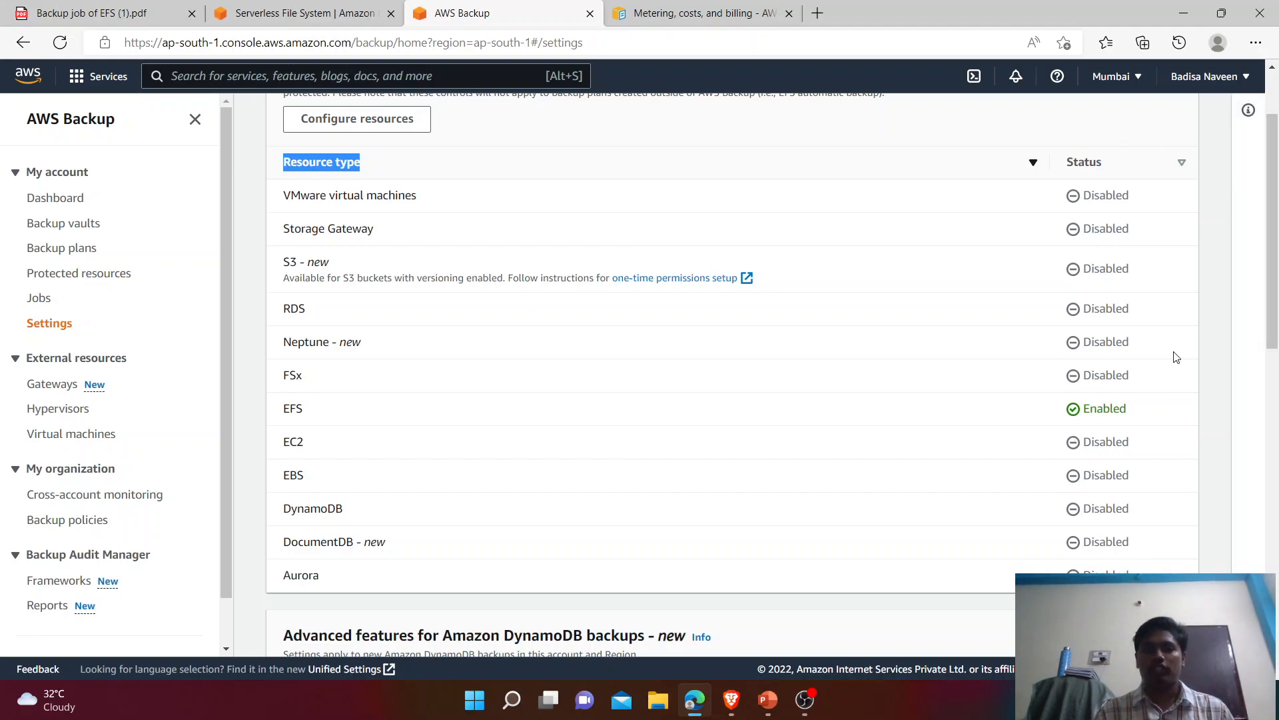
{"action": "scroll", "coordinate": [1271, 220], "scroll_direction": "up", "scroll_amount": 2}
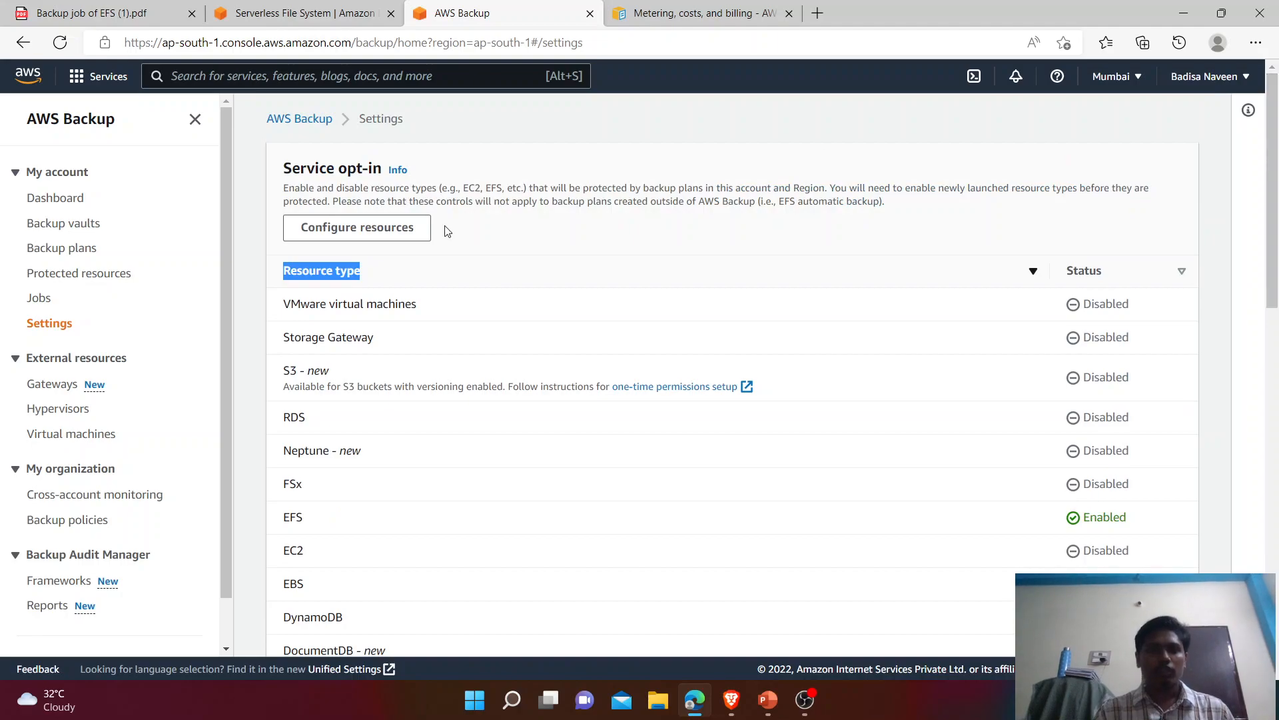
{"action": "left_click", "coordinate": [404, 228]}
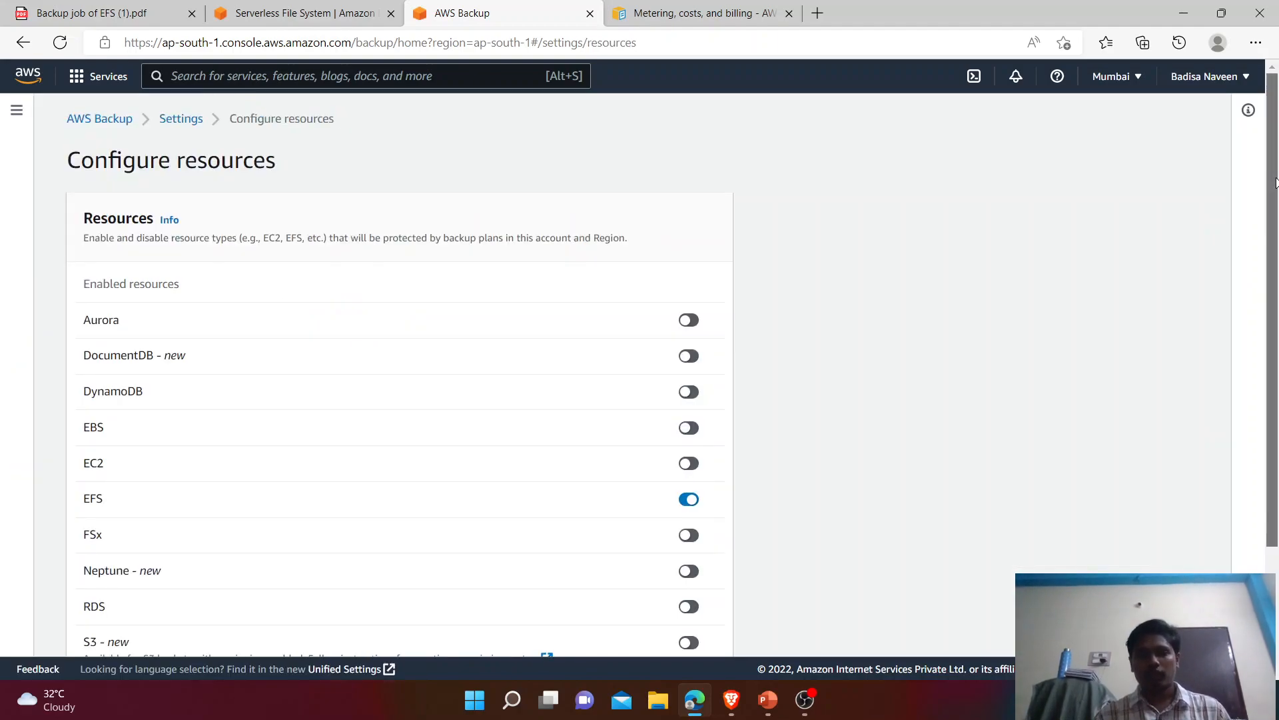
Step: Toggle DynamoDB on and off, save opt-in with only EFS enabled, and go to the Backup dashboard
{"action": "scroll", "coordinate": [1276, 305], "scroll_direction": "down", "scroll_amount": 2}
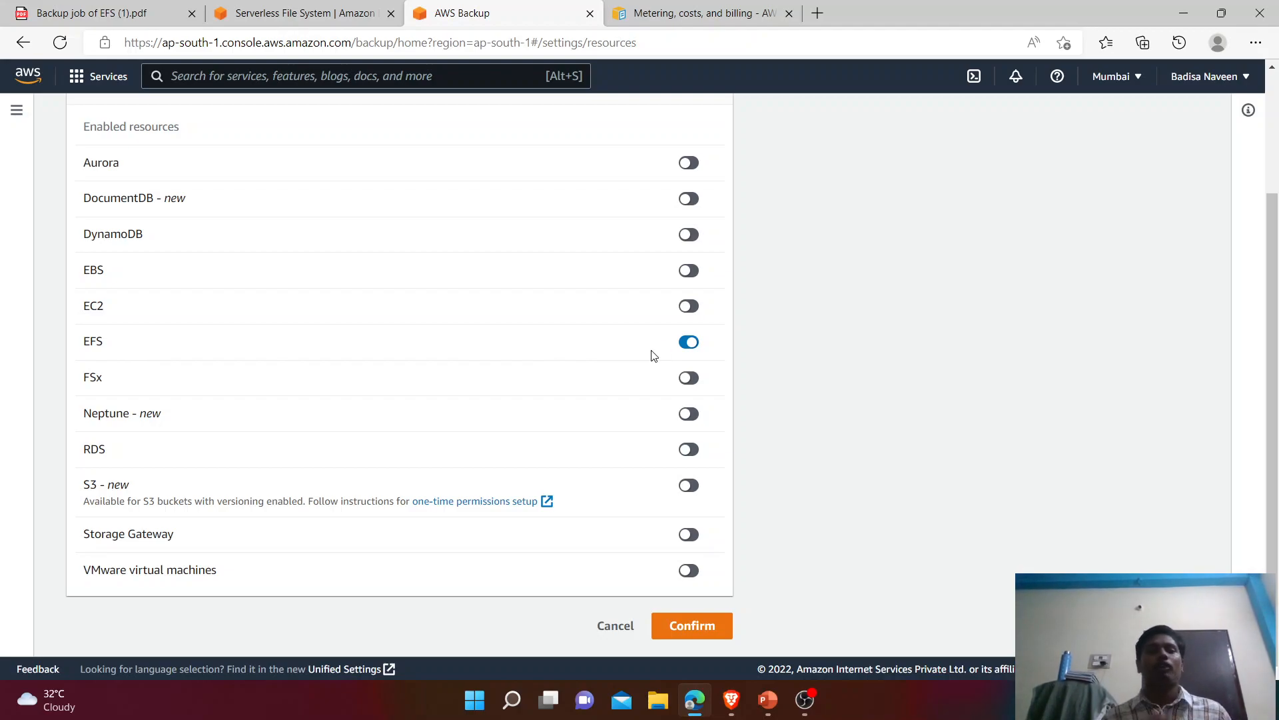
{"action": "left_click", "coordinate": [691, 236]}
{"action": "left_click", "coordinate": [690, 236]}
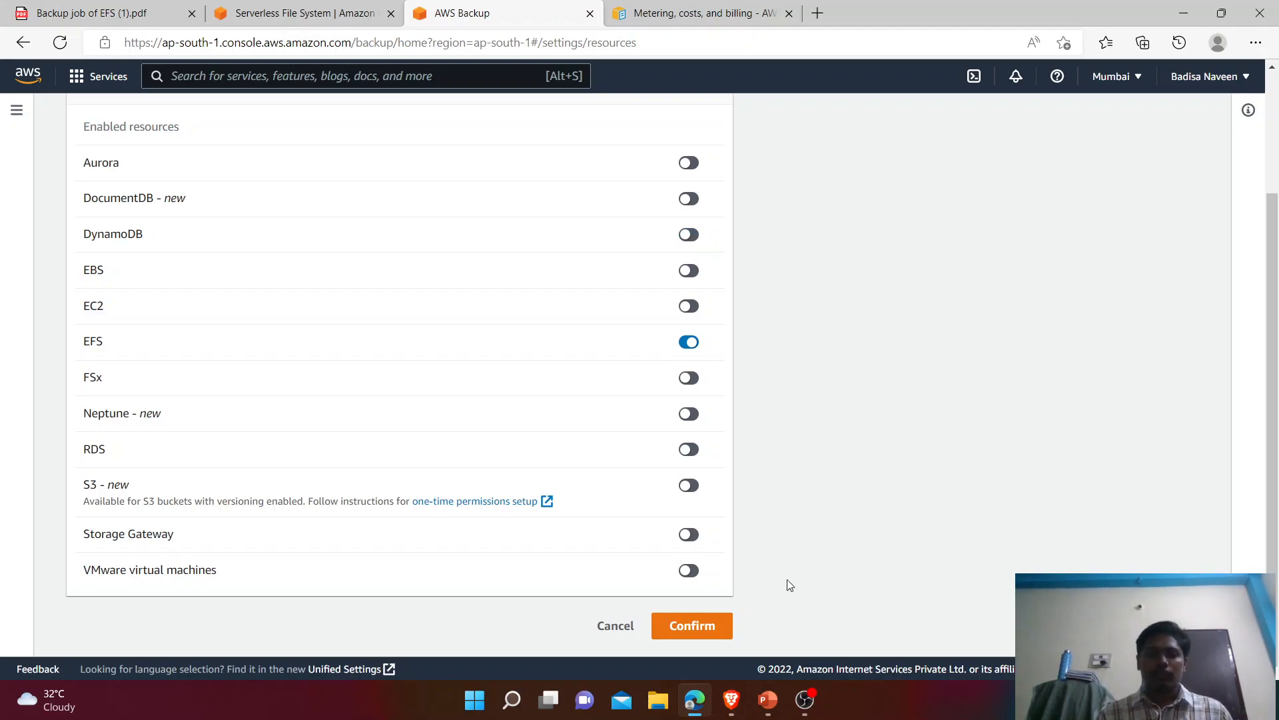
{"action": "left_click", "coordinate": [710, 627]}
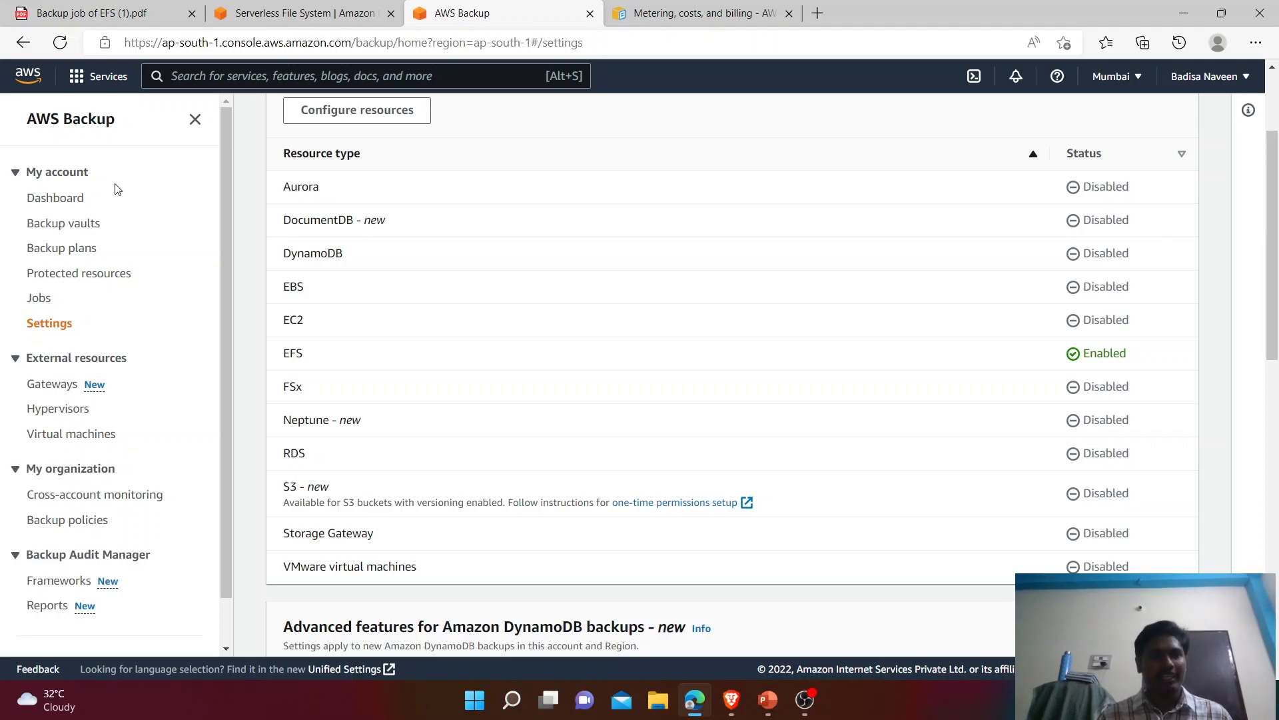
{"action": "left_click", "coordinate": [72, 201]}
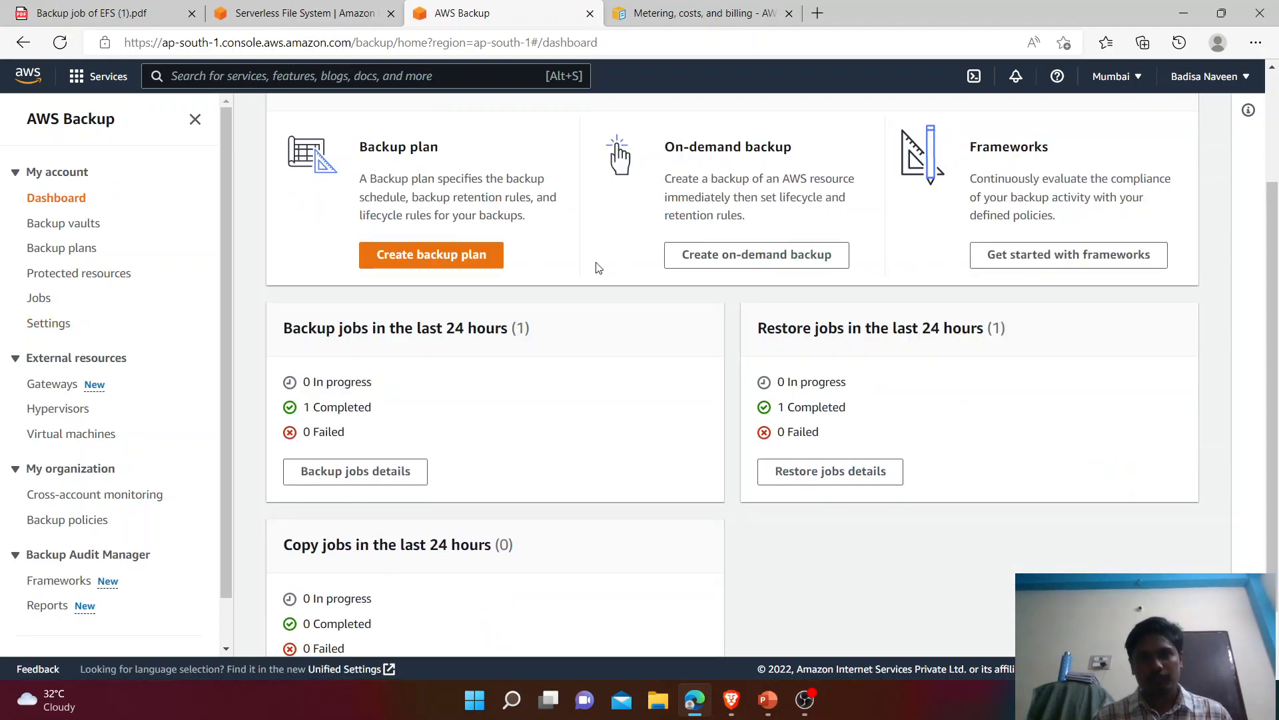
Step: Start an on-demand backup with resource type EFS and check the empty File system ID list
{"action": "left_click", "coordinate": [735, 263]}
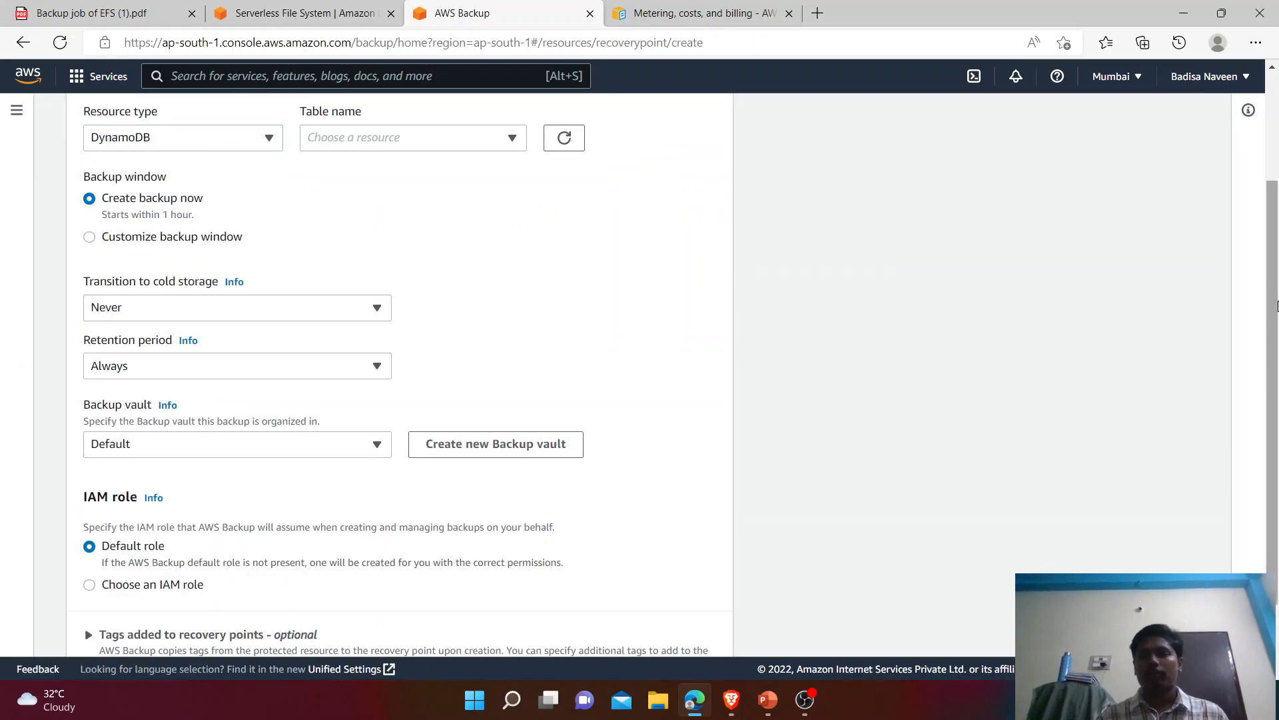
{"action": "scroll", "coordinate": [514, 239], "scroll_direction": "up", "scroll_amount": 2}
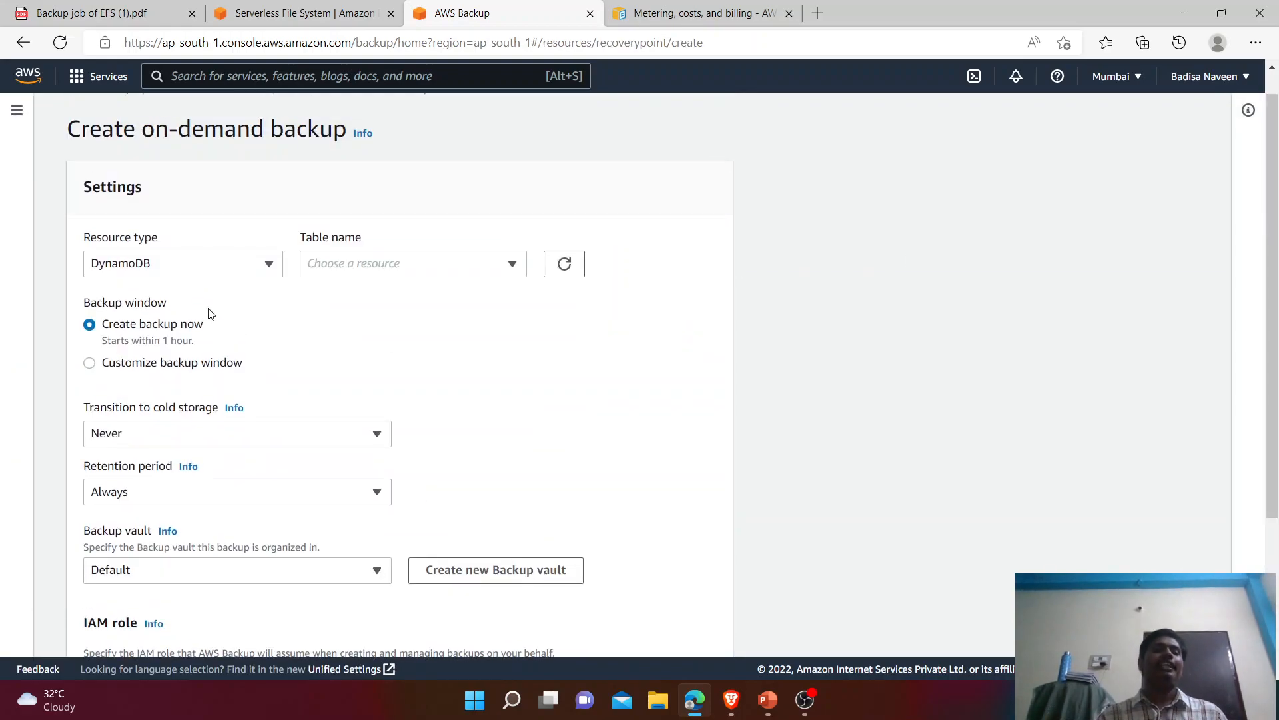
{"action": "left_click", "coordinate": [200, 273]}
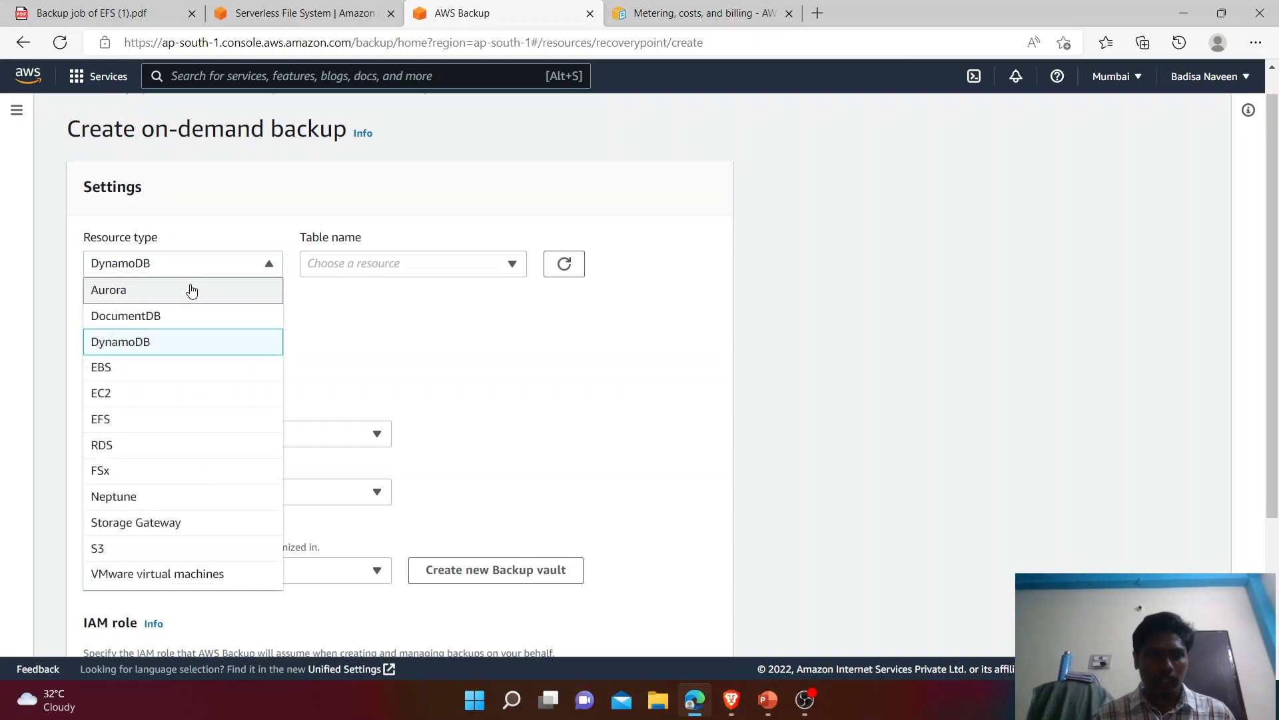
{"action": "left_click", "coordinate": [152, 418]}
{"action": "left_click", "coordinate": [372, 273]}
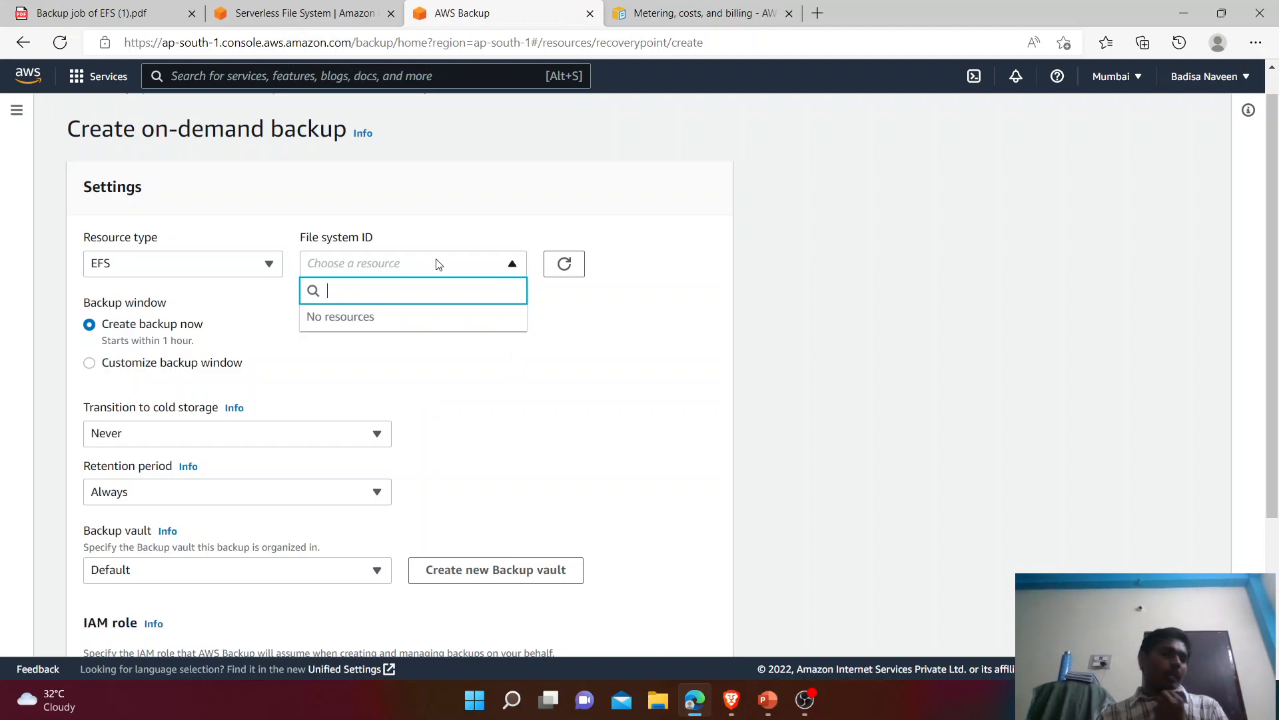
Step: Search the console for 'efs' and open the Amazon EFS service
{"action": "left_click", "coordinate": [361, 77]}
{"action": "type", "text": "efs"}
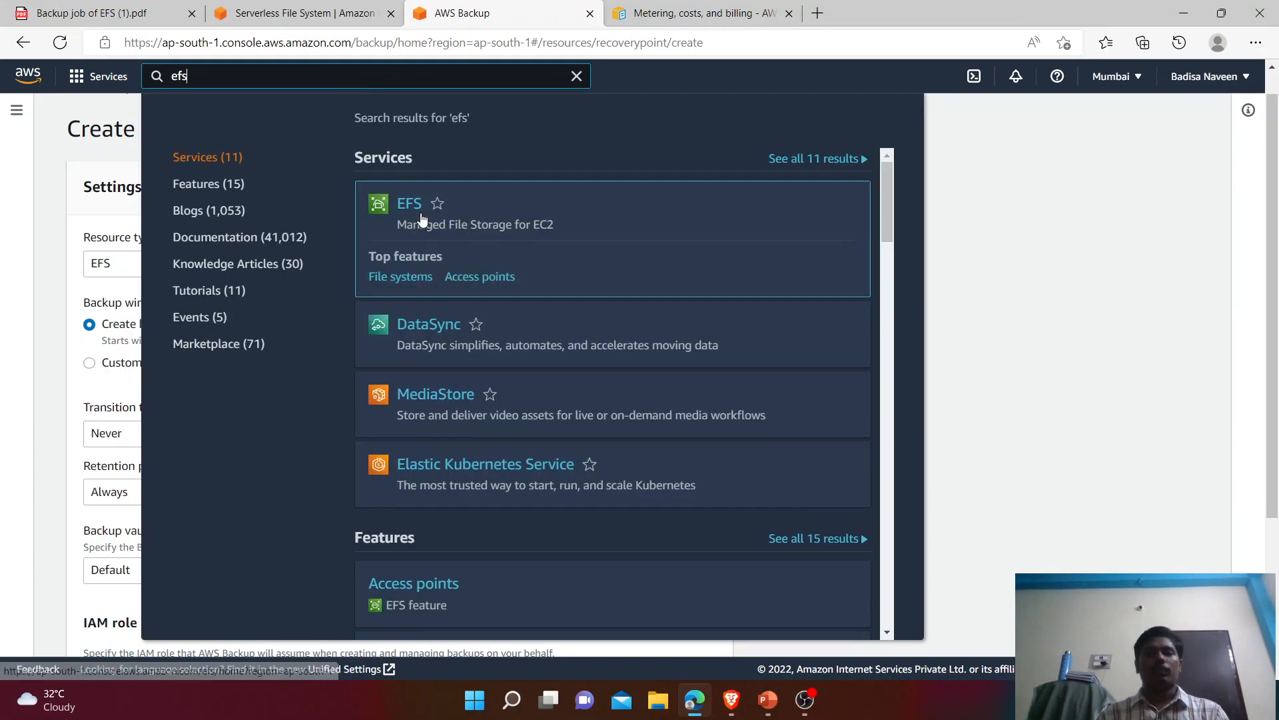
{"action": "left_click", "coordinate": [413, 209]}
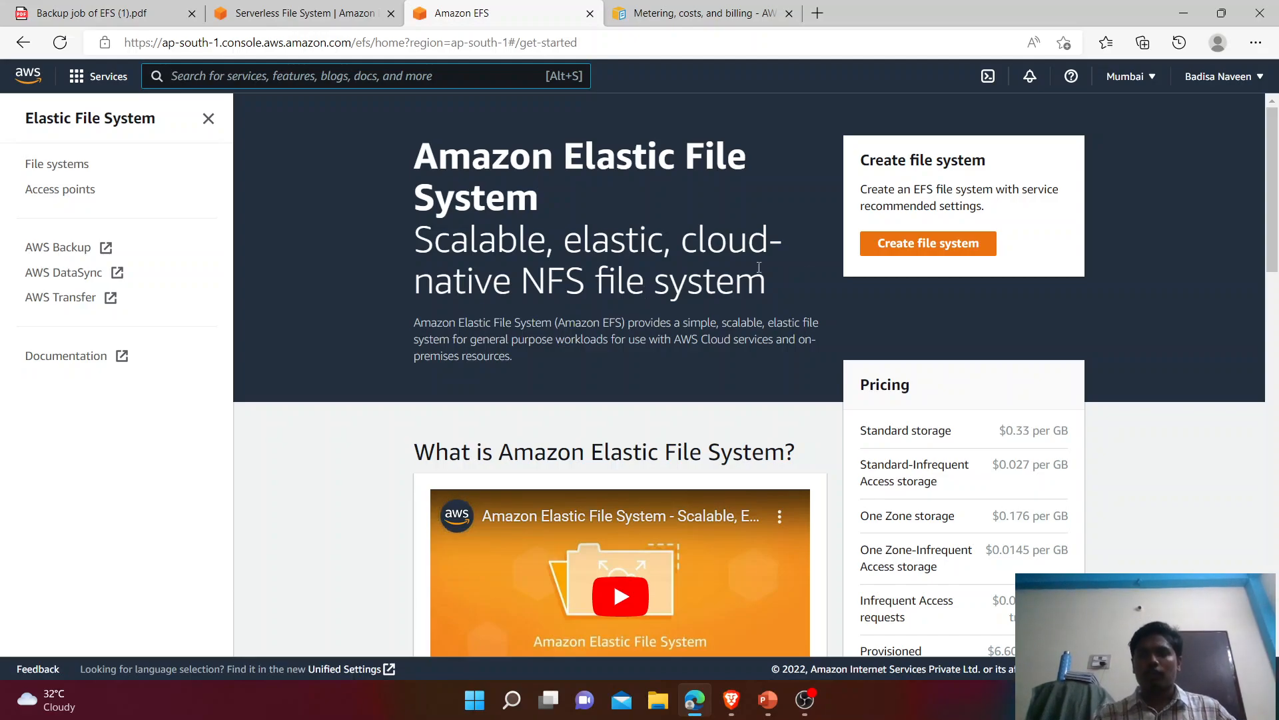
Step: Create a Standard EFS file system named EFSfile1 in the default VPC
{"action": "left_click", "coordinate": [906, 246]}
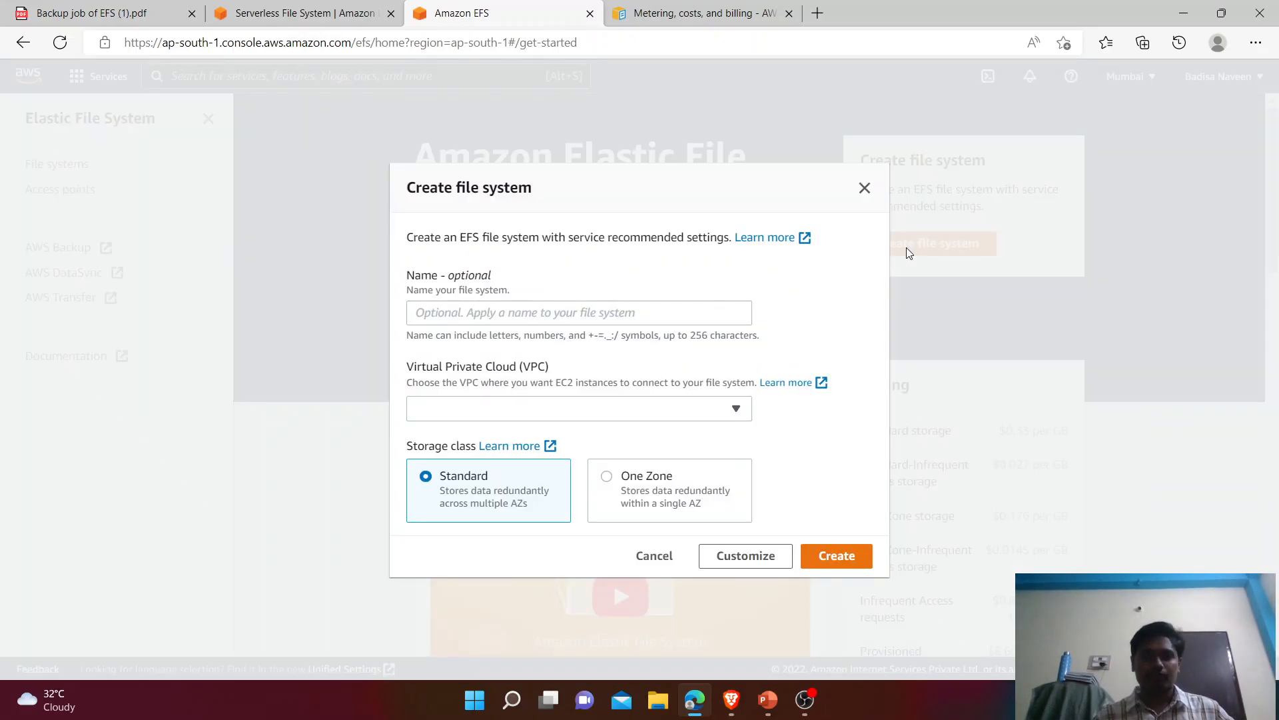
{"action": "left_click", "coordinate": [546, 305]}
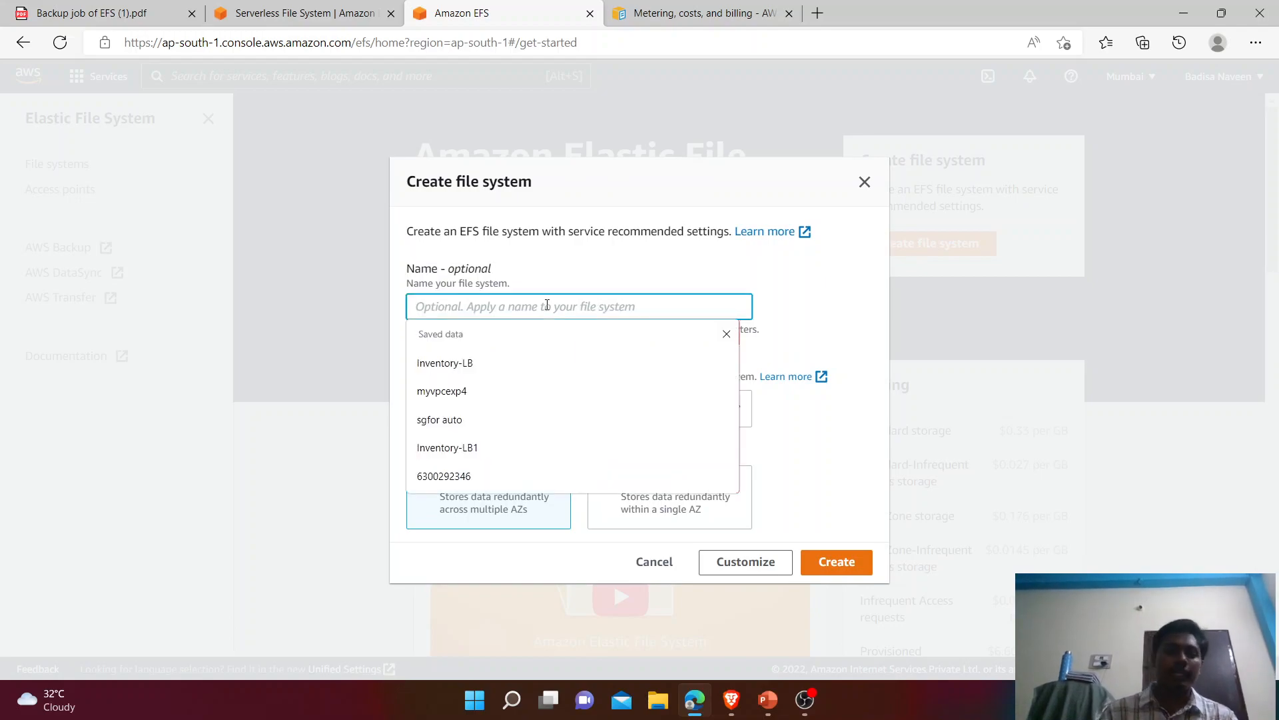
{"action": "type", "text": "EFSfi"}
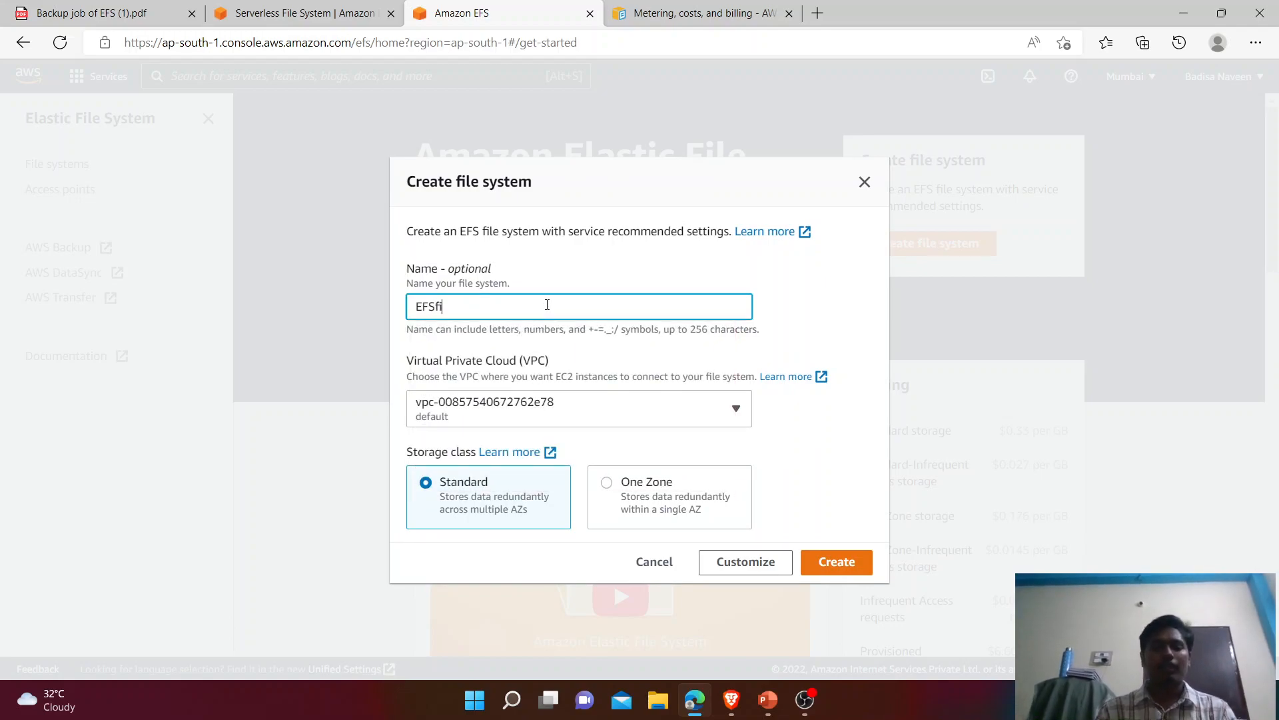
{"action": "type", "text": "le1"}
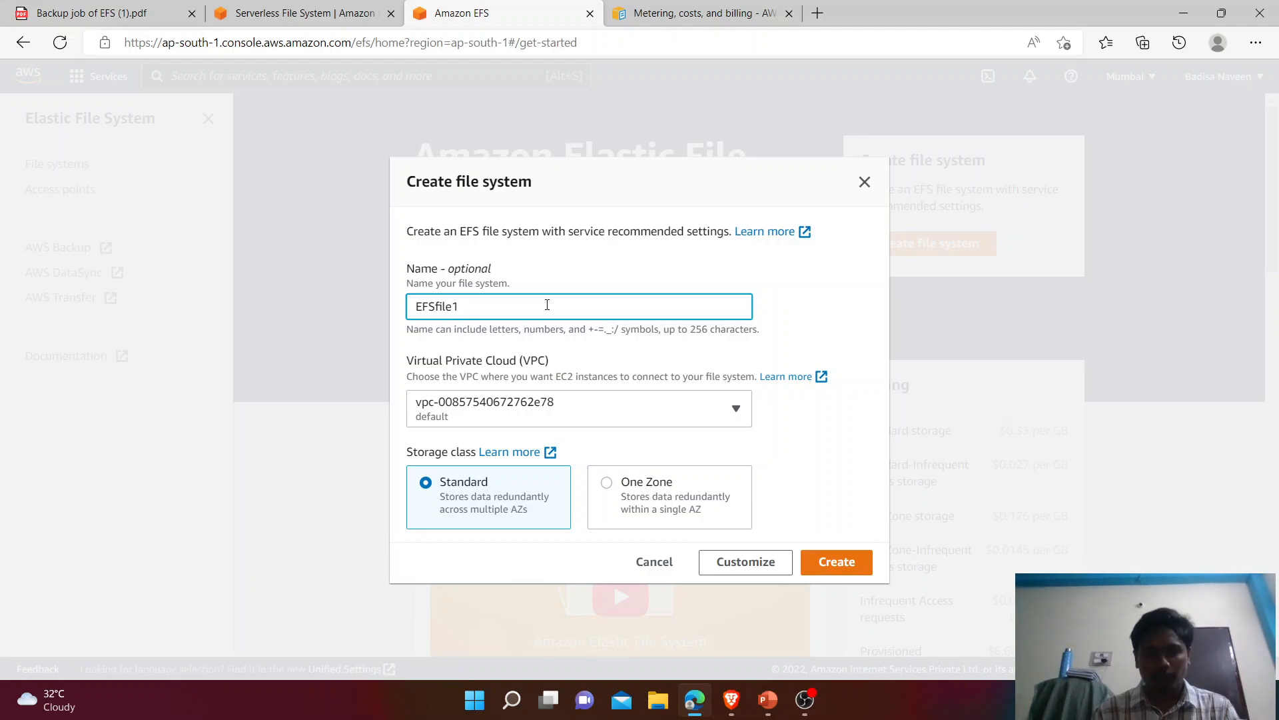
{"action": "left_click", "coordinate": [533, 414]}
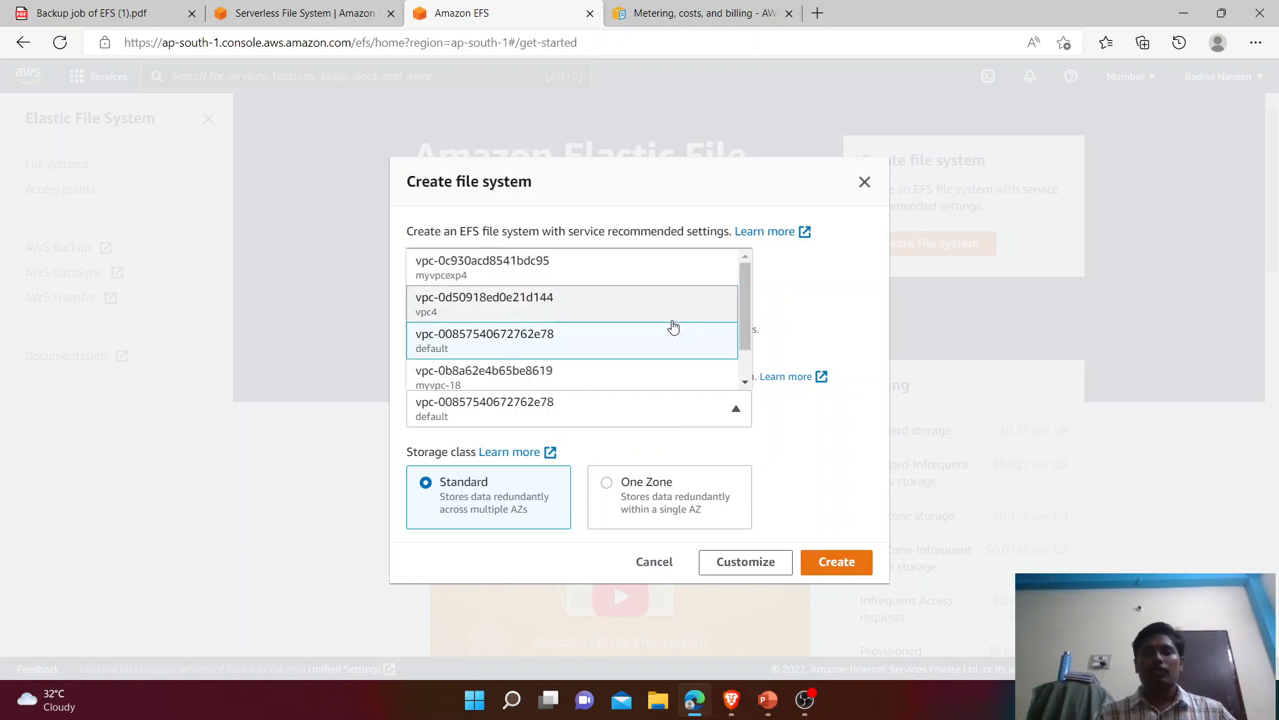
{"action": "mouse_move", "coordinate": [744, 310]}
{"action": "left_mouse_down"}
{"action": "mouse_move", "coordinate": [746, 349]}
{"action": "mouse_move", "coordinate": [741, 278]}
{"action": "mouse_move", "coordinate": [743, 294]}
{"action": "left_mouse_up"}
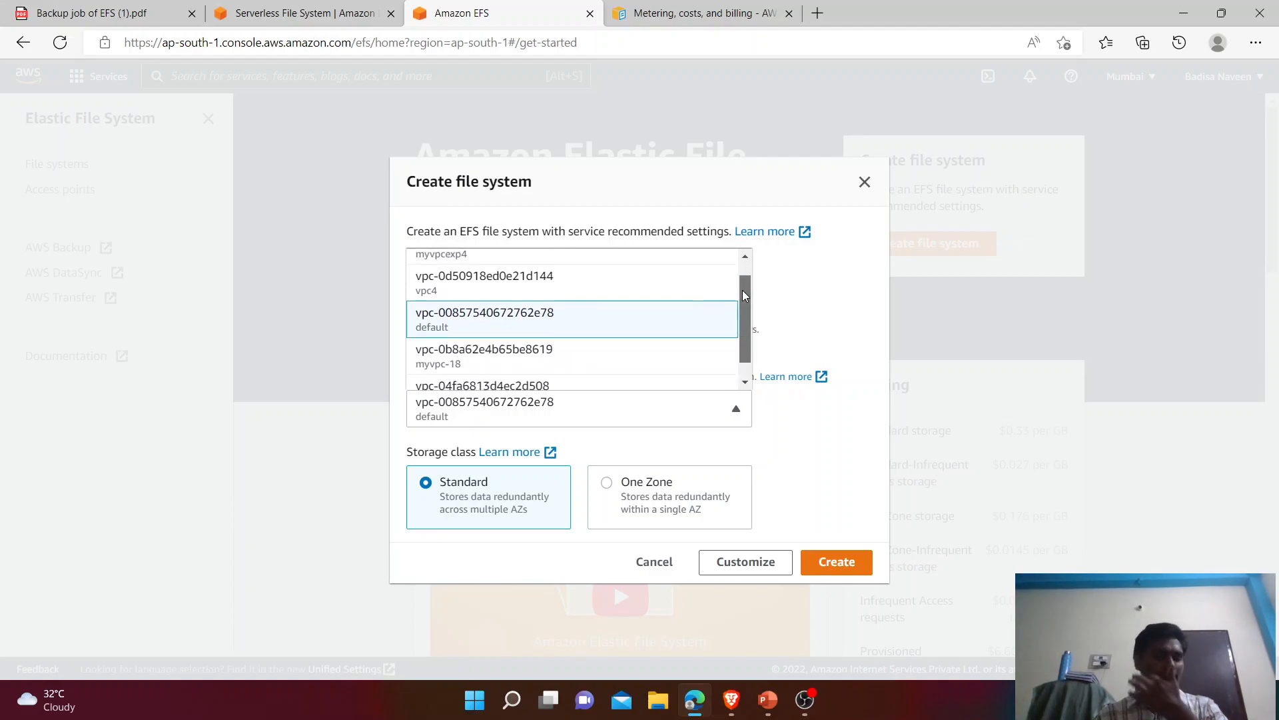
{"action": "left_click", "coordinate": [530, 318]}
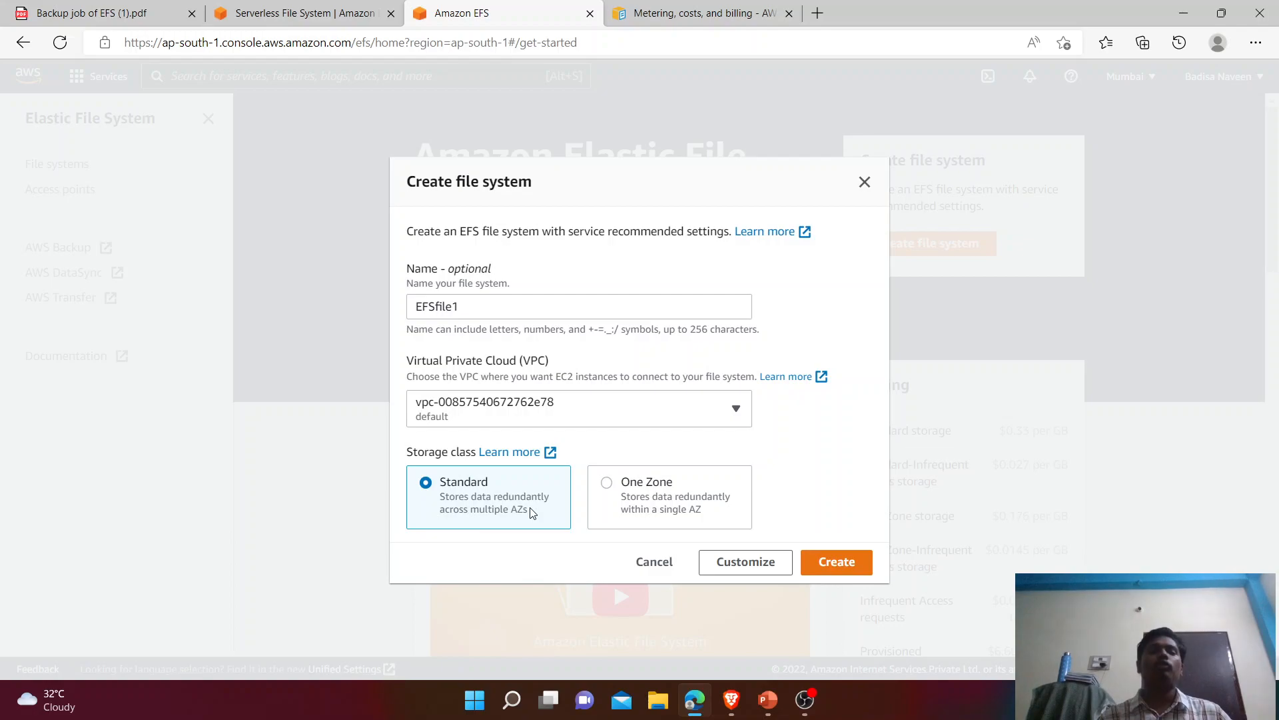
{"action": "left_click", "coordinate": [837, 562]}
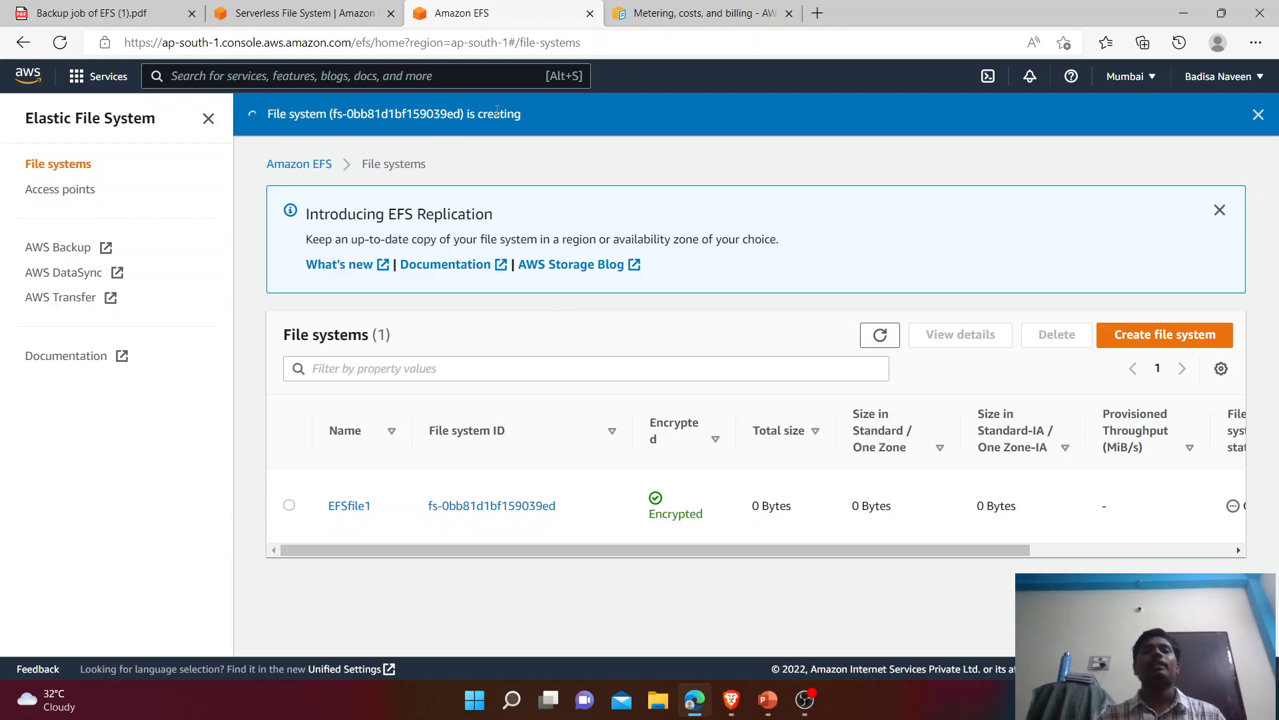
{"action": "left_click_drag", "start_coordinate": [527, 120], "coordinate": [311, 108]}
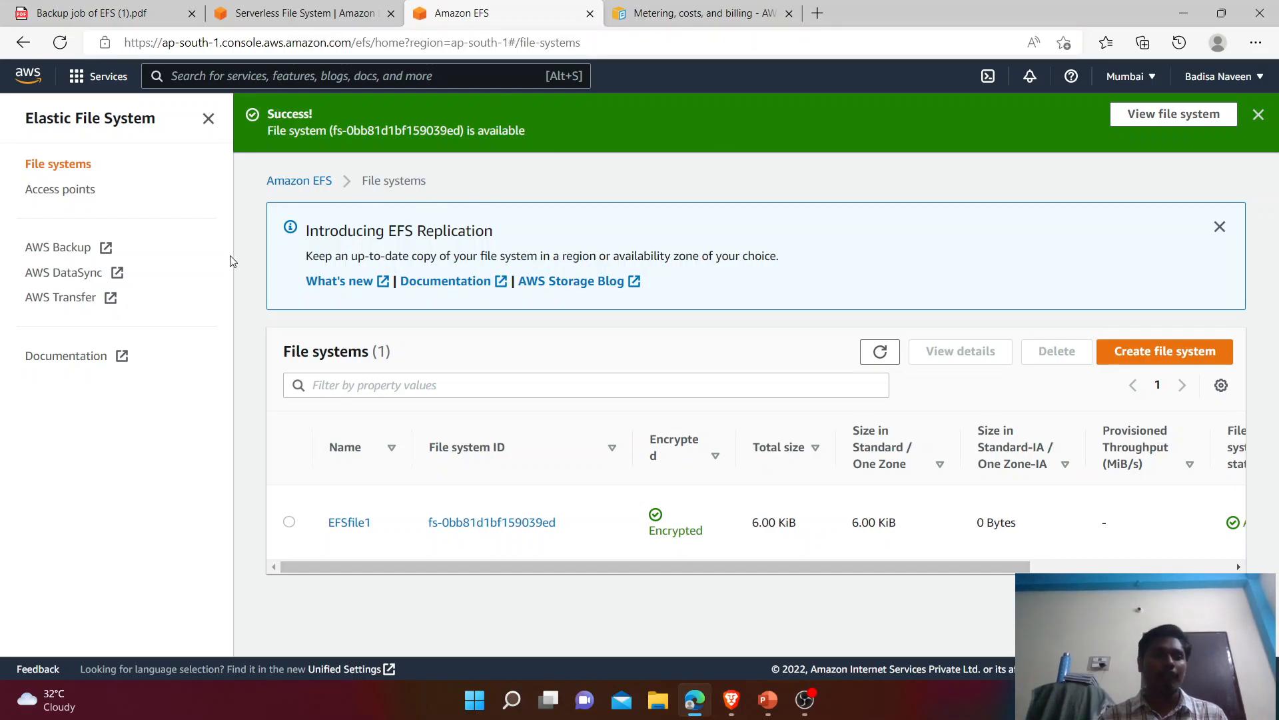
Step: From AWS Backup's dashboard, start an on-demand EFS backup and list EFSfile1 under File system ID
{"action": "left_click", "coordinate": [81, 255]}
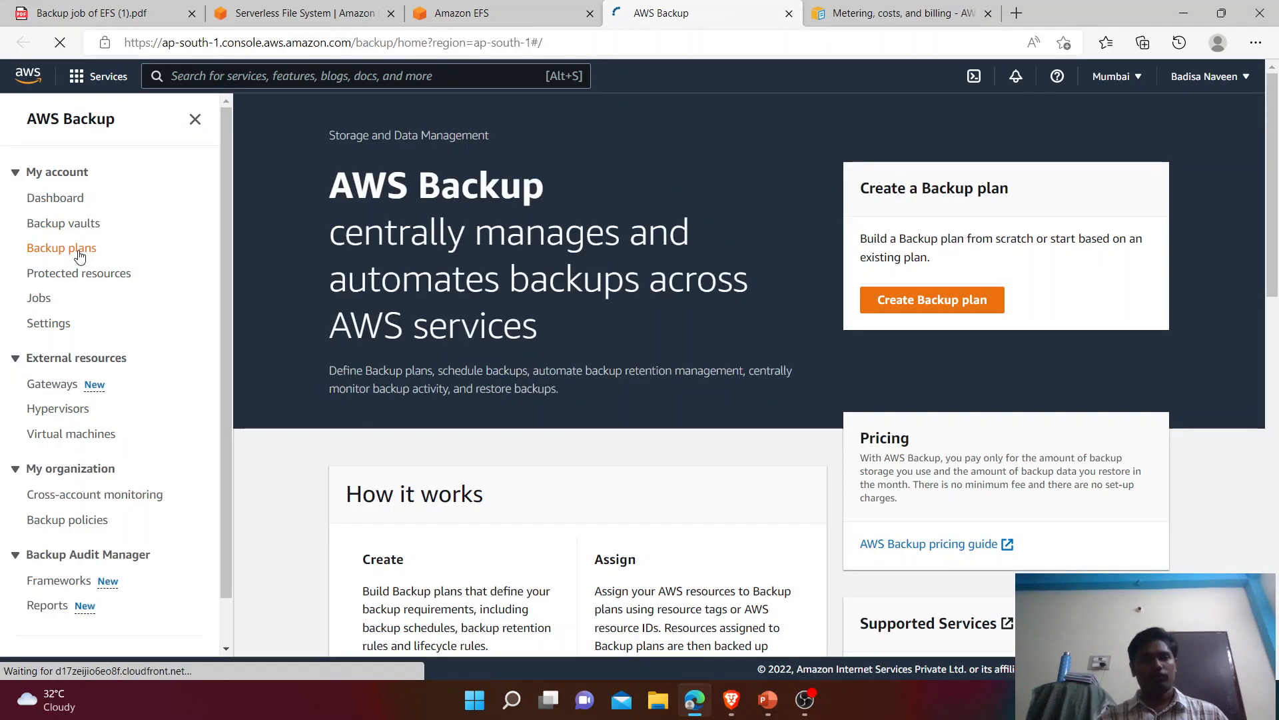
{"action": "left_click", "coordinate": [66, 201]}
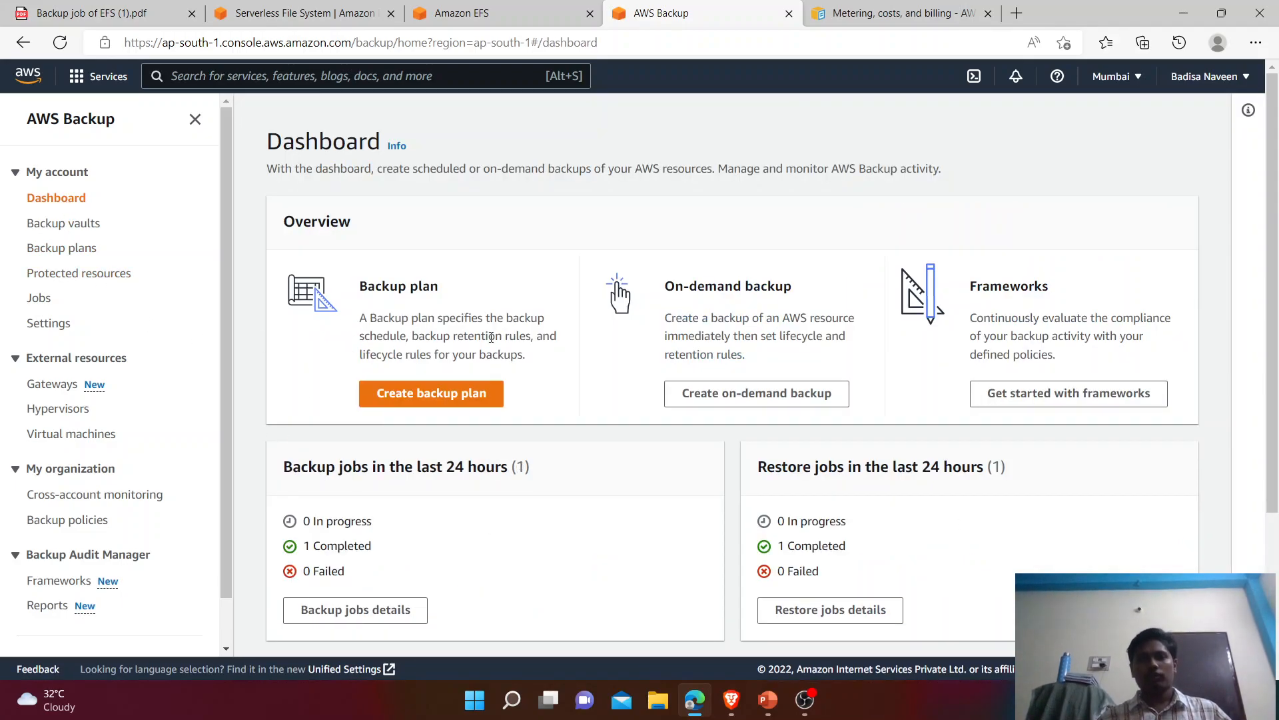
{"action": "left_click", "coordinate": [734, 397]}
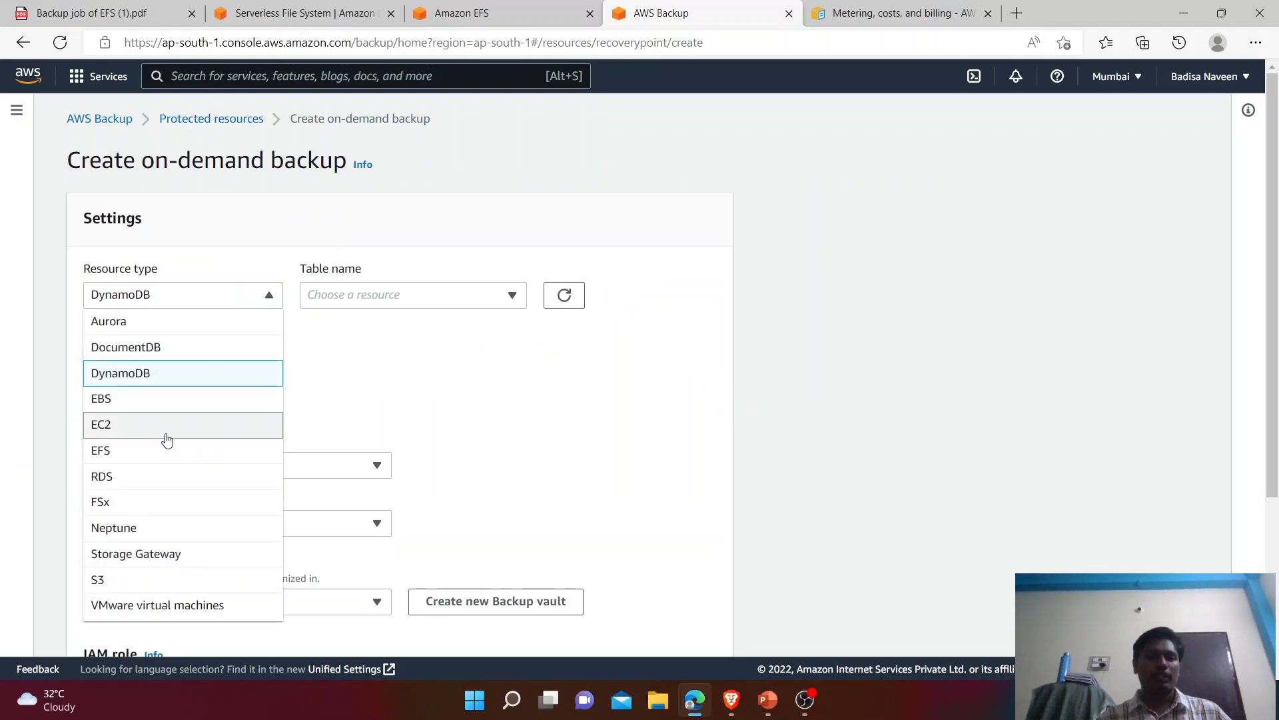
{"action": "left_click", "coordinate": [162, 447]}
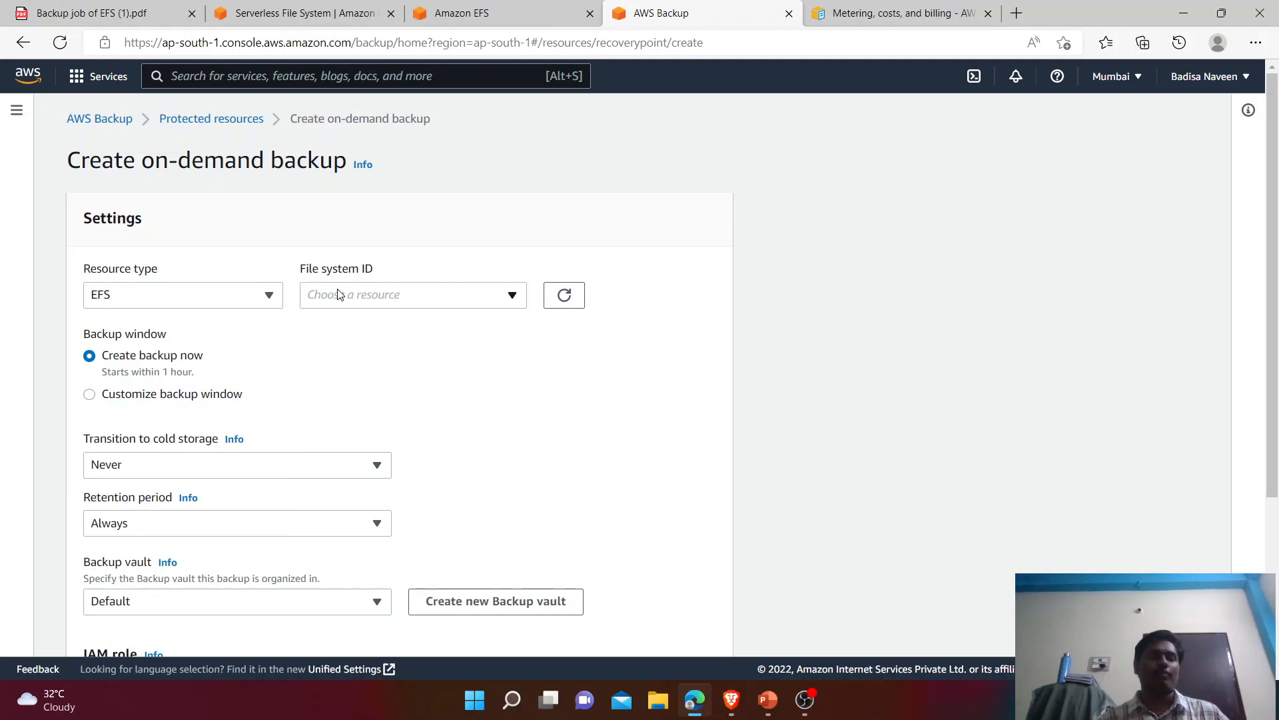
{"action": "left_click", "coordinate": [457, 307]}
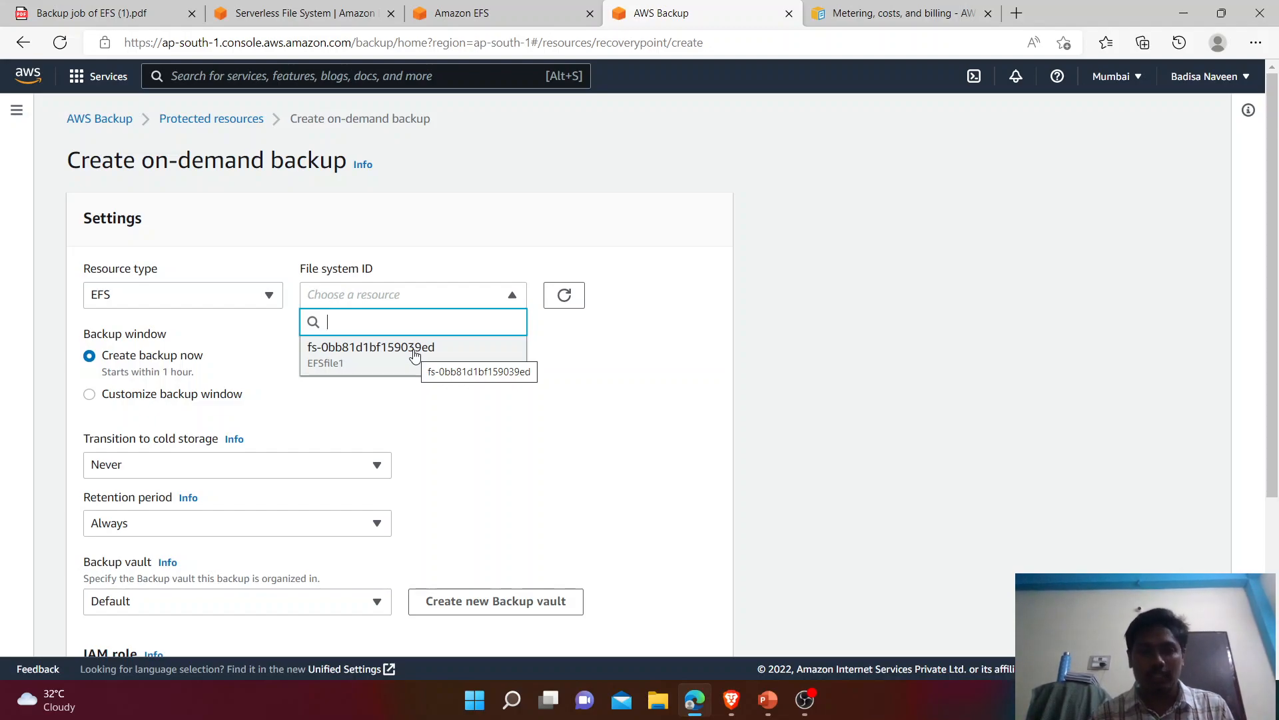
Step: Select EFSfile1 and keep the backup window set to Create backup now
{"action": "left_click", "coordinate": [414, 352]}
{"action": "scroll", "coordinate": [1256, 280], "scroll_direction": "down", "scroll_amount": 2}
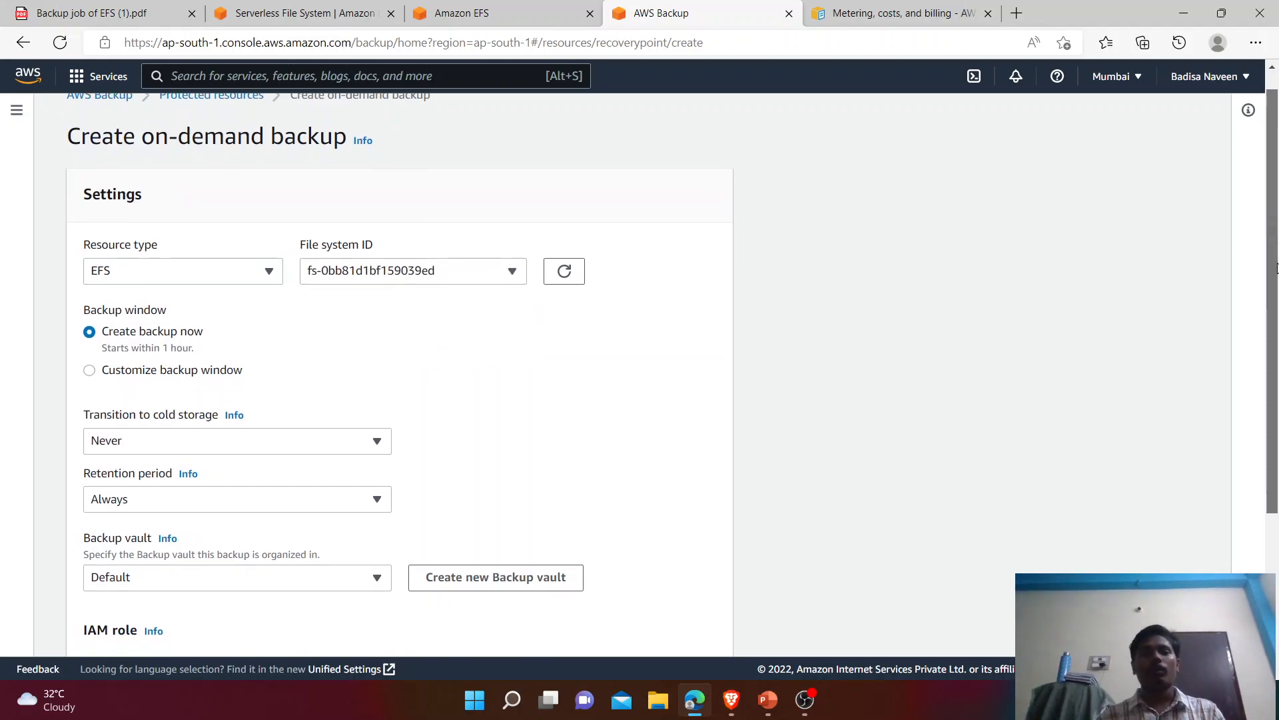
{"action": "left_click_drag", "start_coordinate": [166, 251], "coordinate": [82, 254]}
{"action": "left_click_drag", "start_coordinate": [204, 269], "coordinate": [104, 272]}
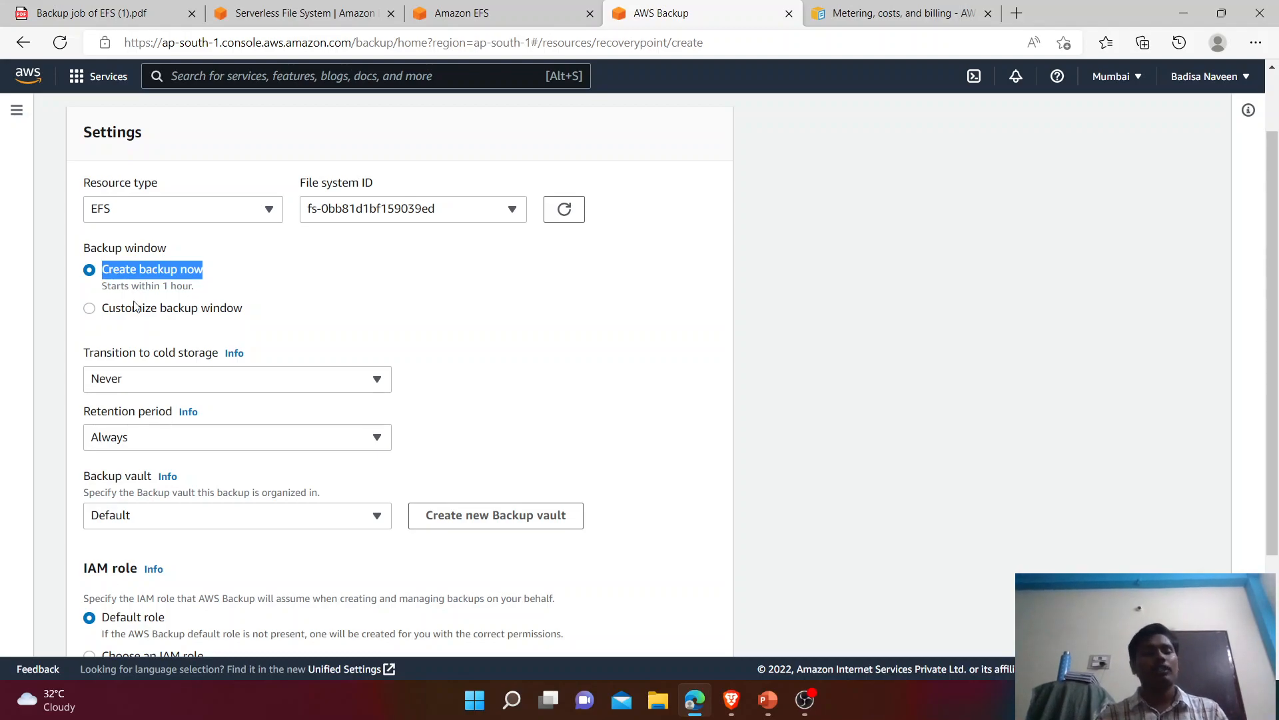
{"action": "left_click", "coordinate": [90, 309]}
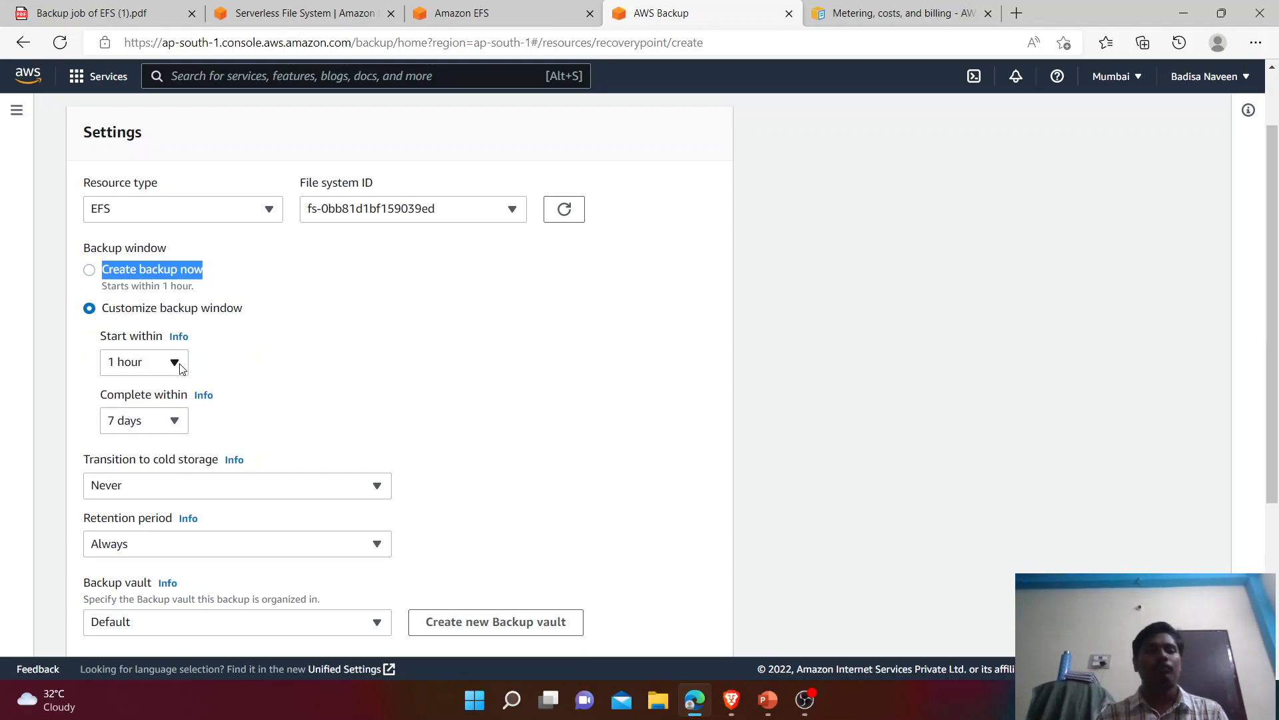
{"action": "left_click", "coordinate": [90, 271]}
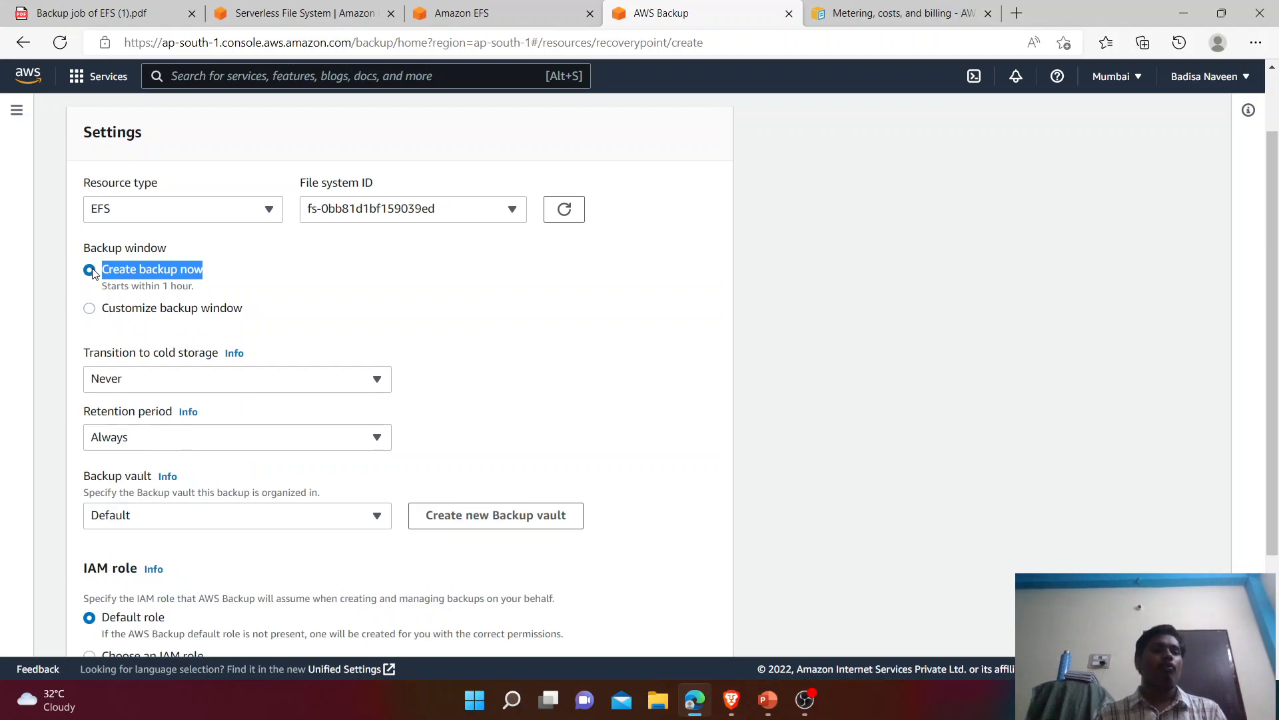
{"action": "left_click", "coordinate": [233, 280]}
{"action": "left_click_drag", "start_coordinate": [1275, 231], "coordinate": [1277, 295]}
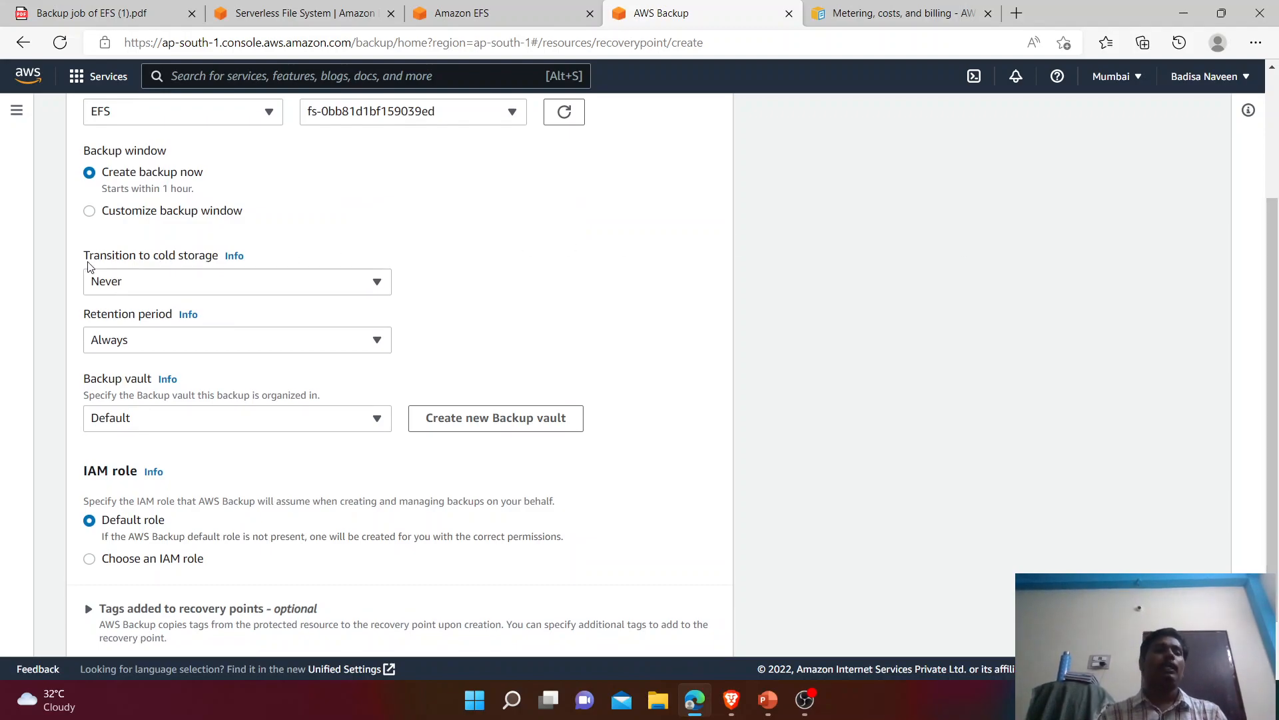
Step: Set Transition to cold storage to 7 days
{"action": "left_click_drag", "start_coordinate": [78, 257], "coordinate": [426, 244]}
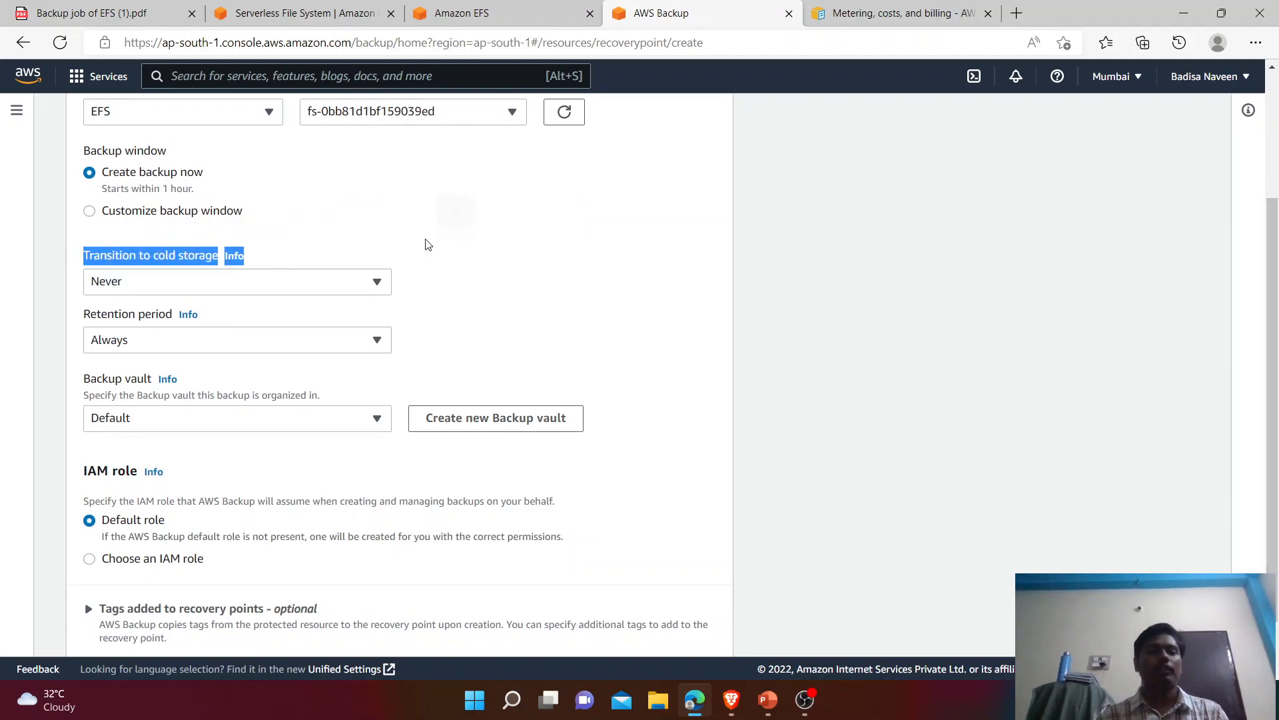
{"action": "left_click", "coordinate": [305, 291]}
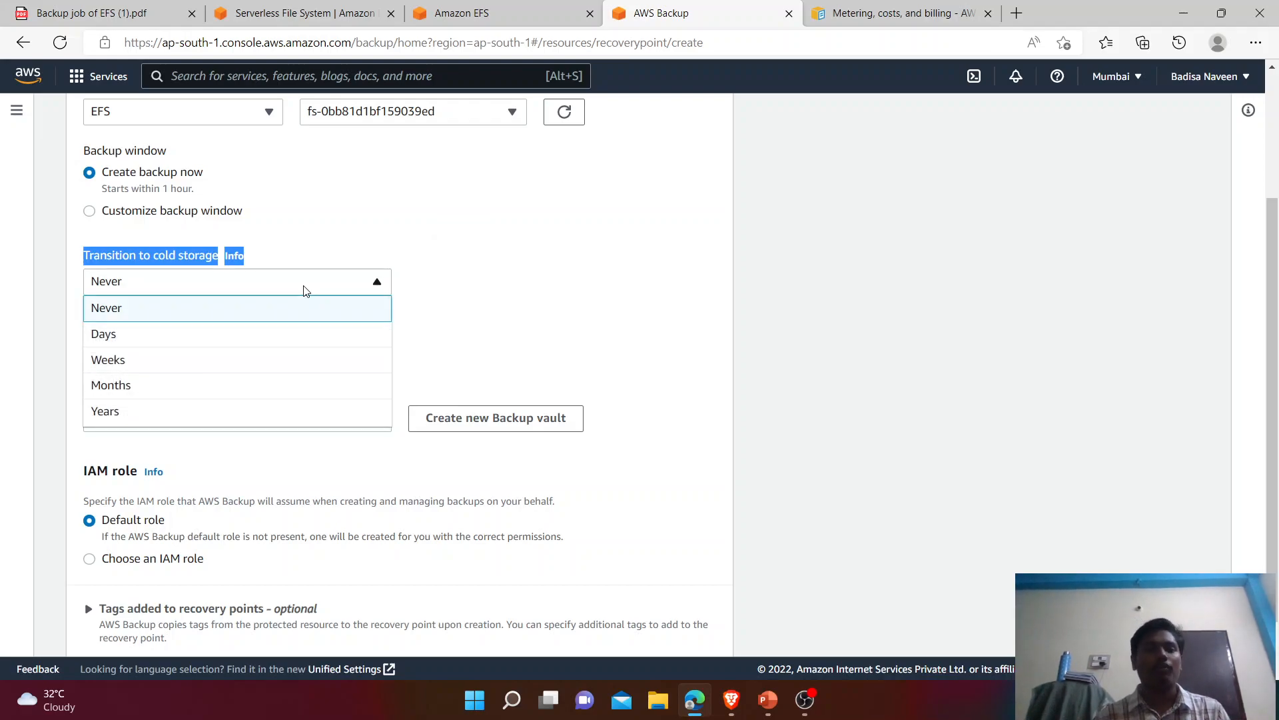
{"action": "left_click", "coordinate": [254, 334]}
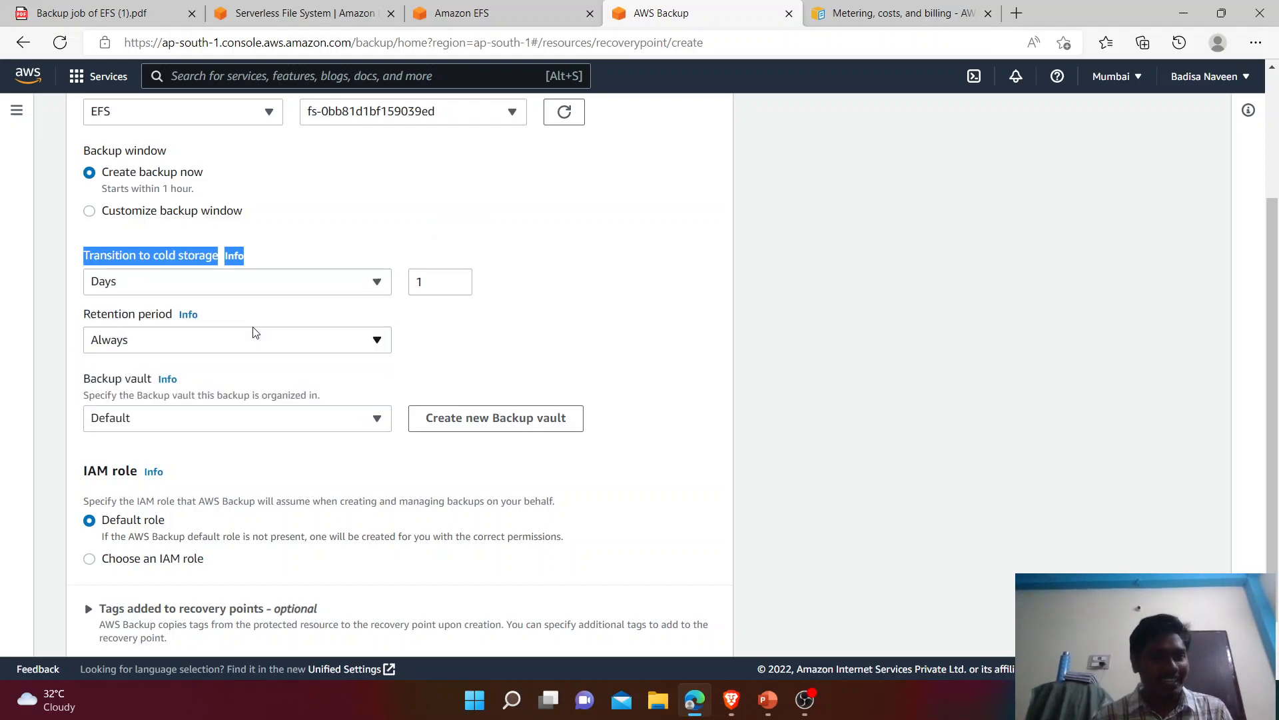
{"action": "left_click", "coordinate": [426, 292]}
{"action": "key", "text": "BackSpace"}
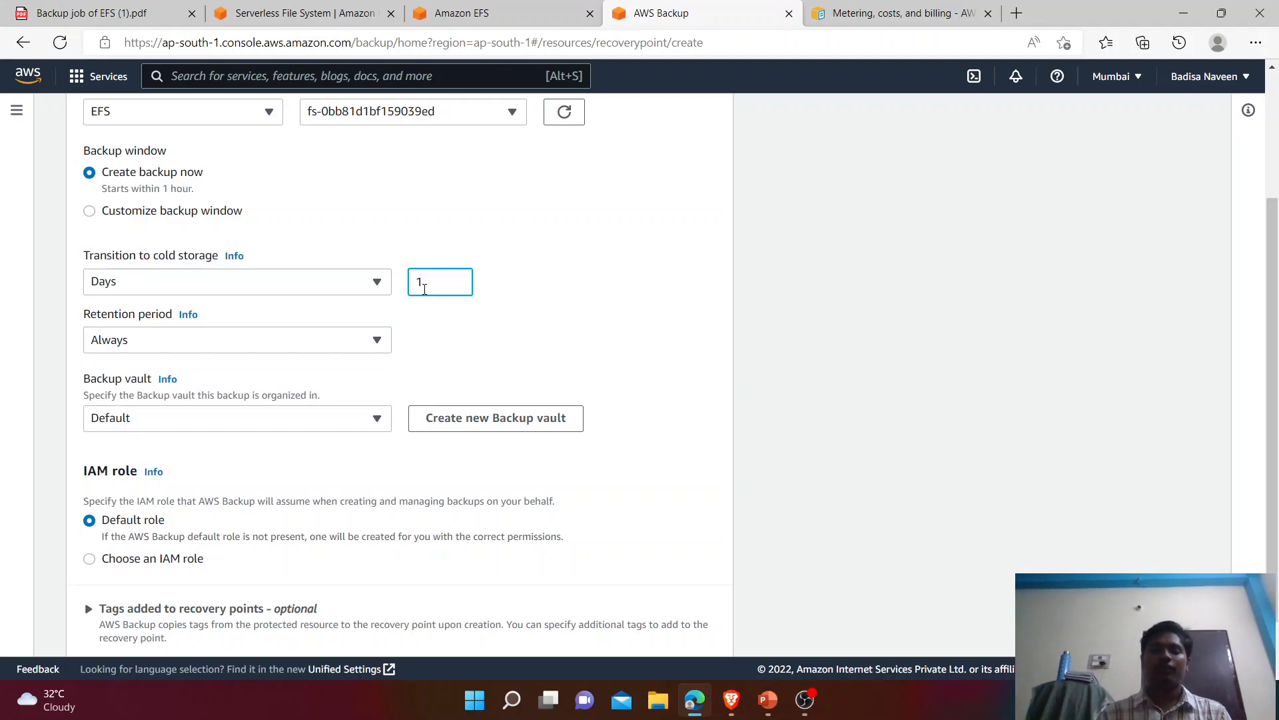
{"action": "type", "text": "7"}
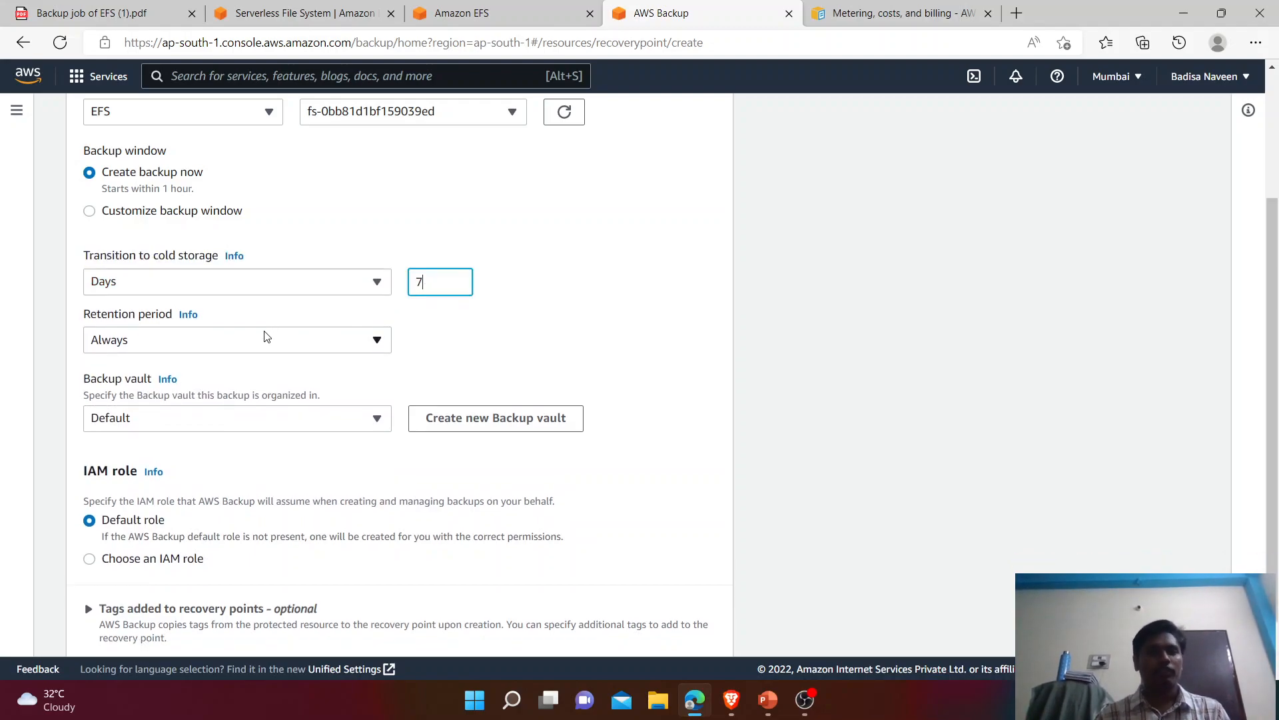
Step: Set the retention period to 100 days and keep the Default backup vault
{"action": "left_click", "coordinate": [260, 348]}
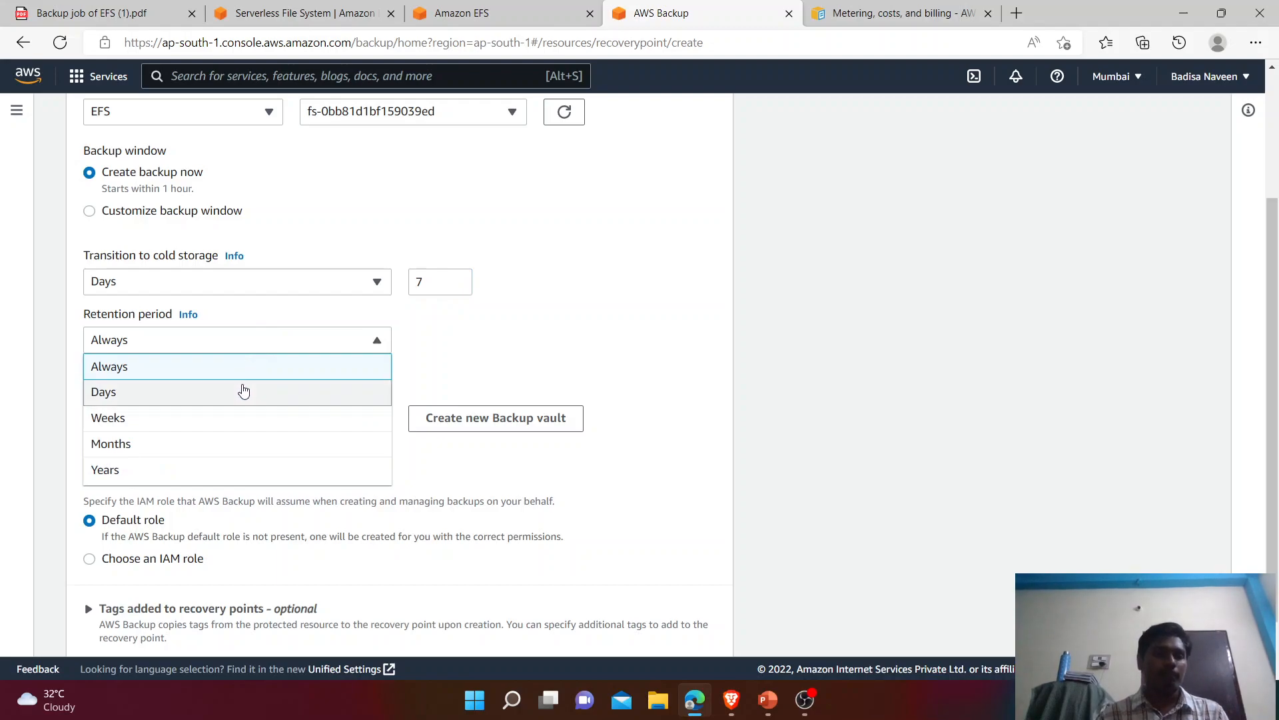
{"action": "left_click", "coordinate": [243, 391]}
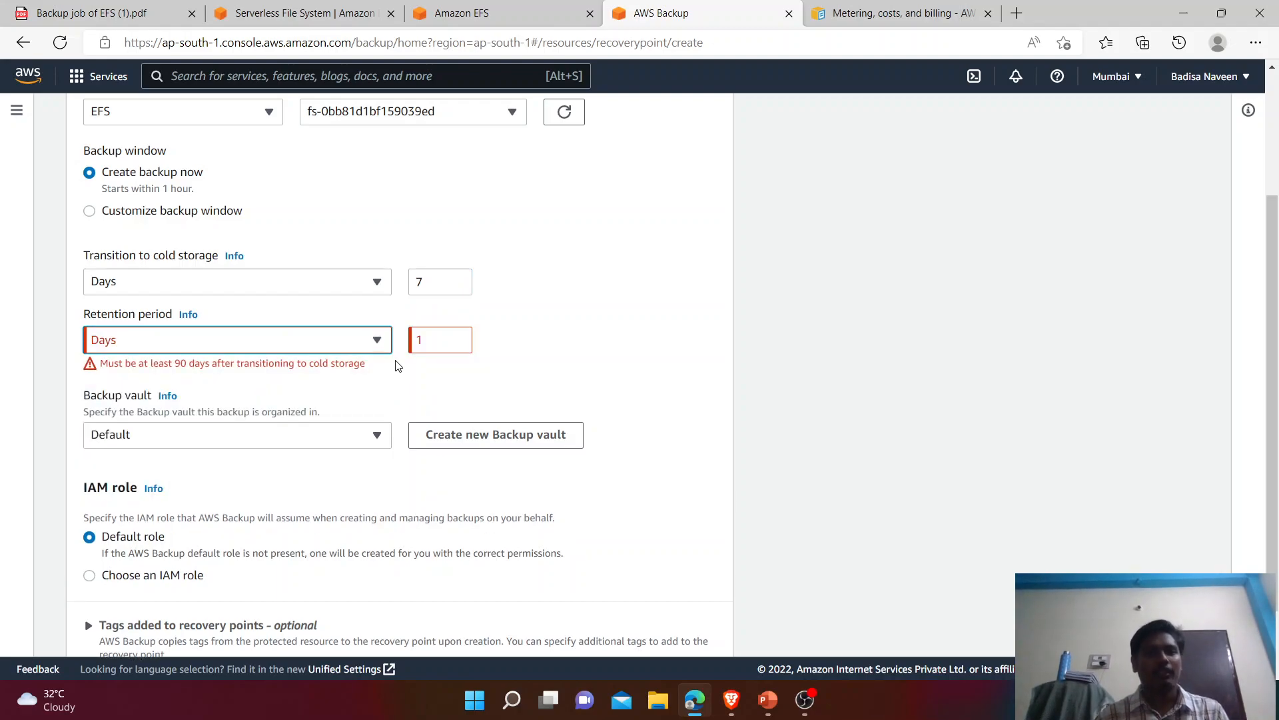
{"action": "left_click", "coordinate": [442, 348]}
{"action": "type", "text": "00"}
{"action": "left_click", "coordinate": [574, 353]}
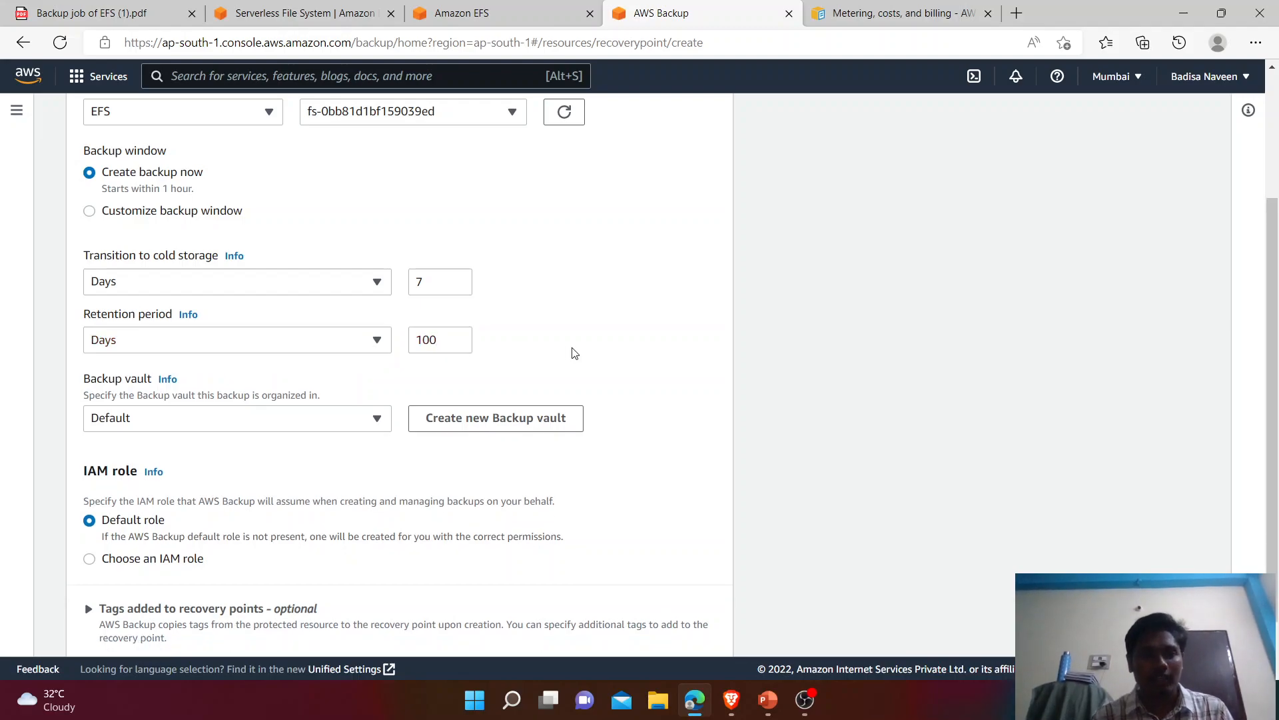
{"action": "left_click", "coordinate": [278, 420]}
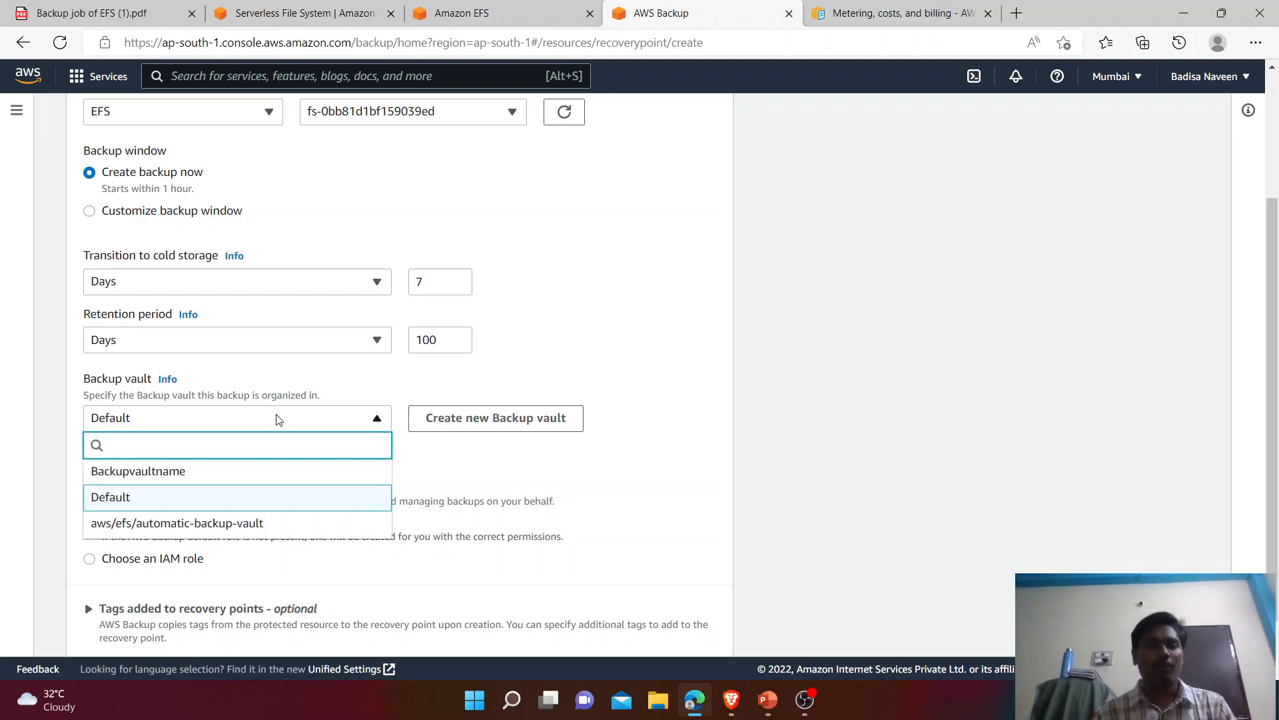
{"action": "left_click", "coordinate": [497, 386]}
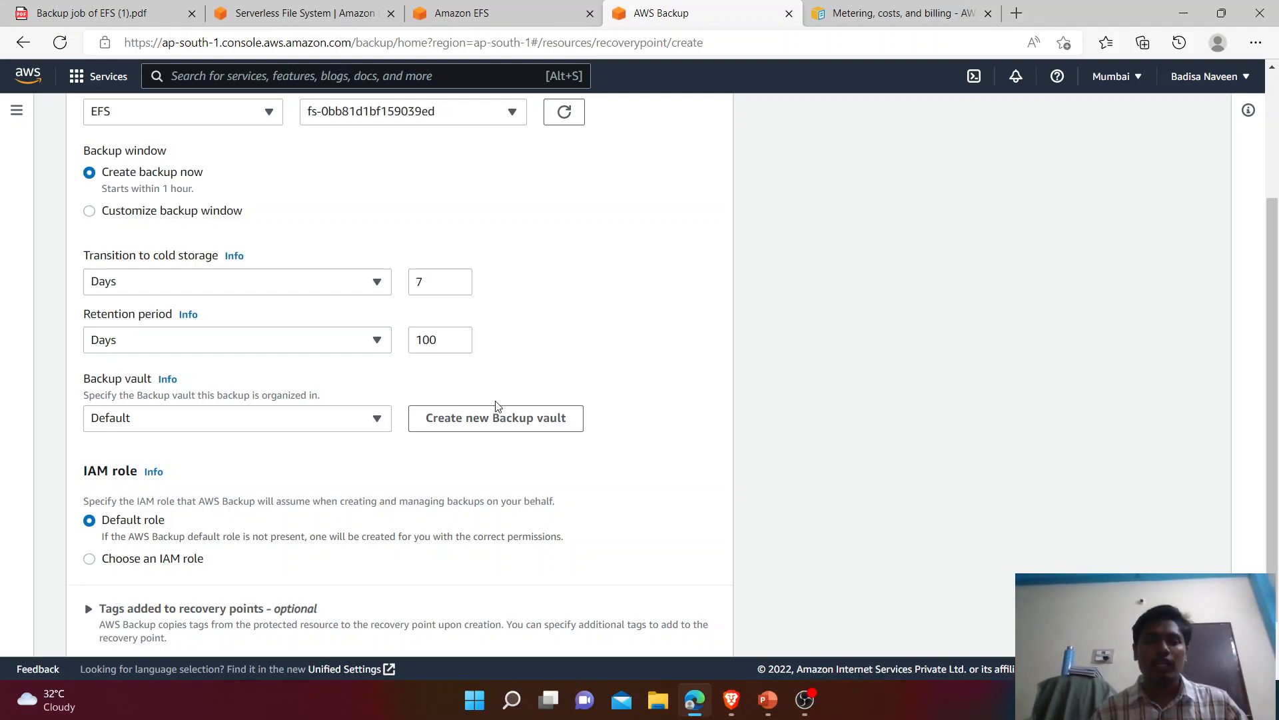
Step: Create a backup vault named Backupvalutname1 using the (default) aws/backup encryption key
{"action": "left_click", "coordinate": [495, 426]}
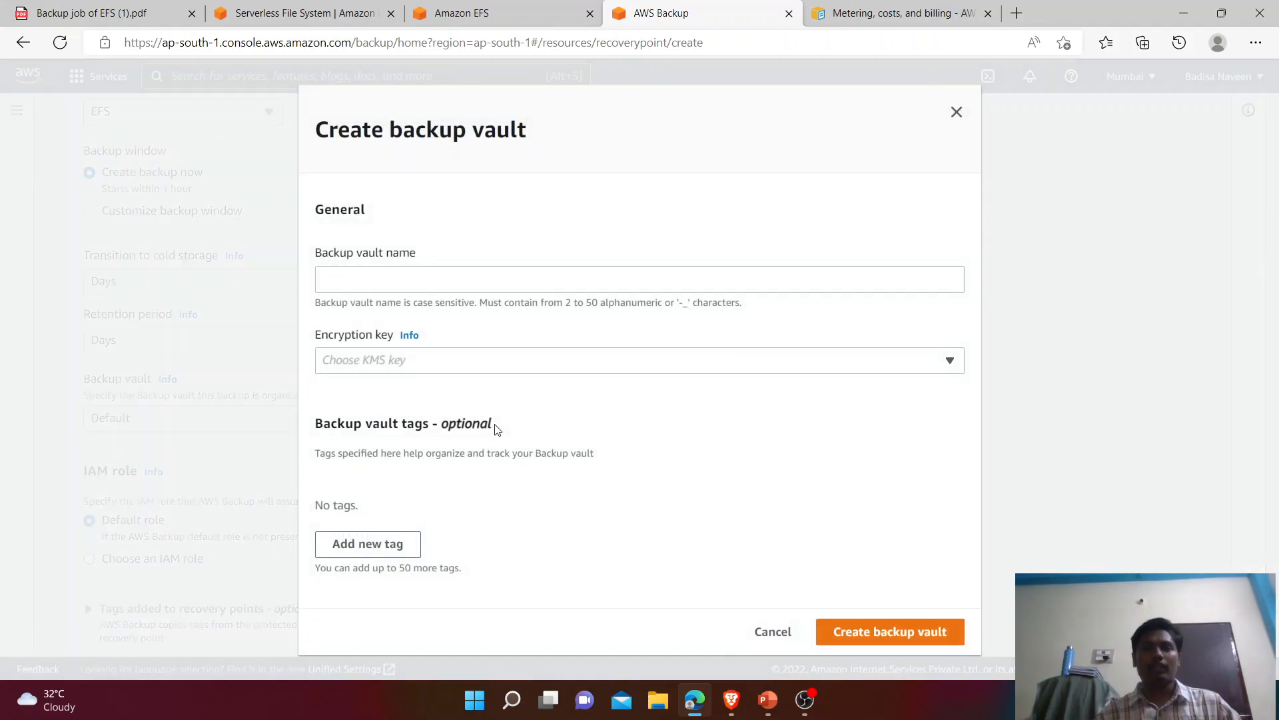
{"action": "left_click", "coordinate": [388, 277]}
{"action": "type", "text": "Backupvaluthame1"}
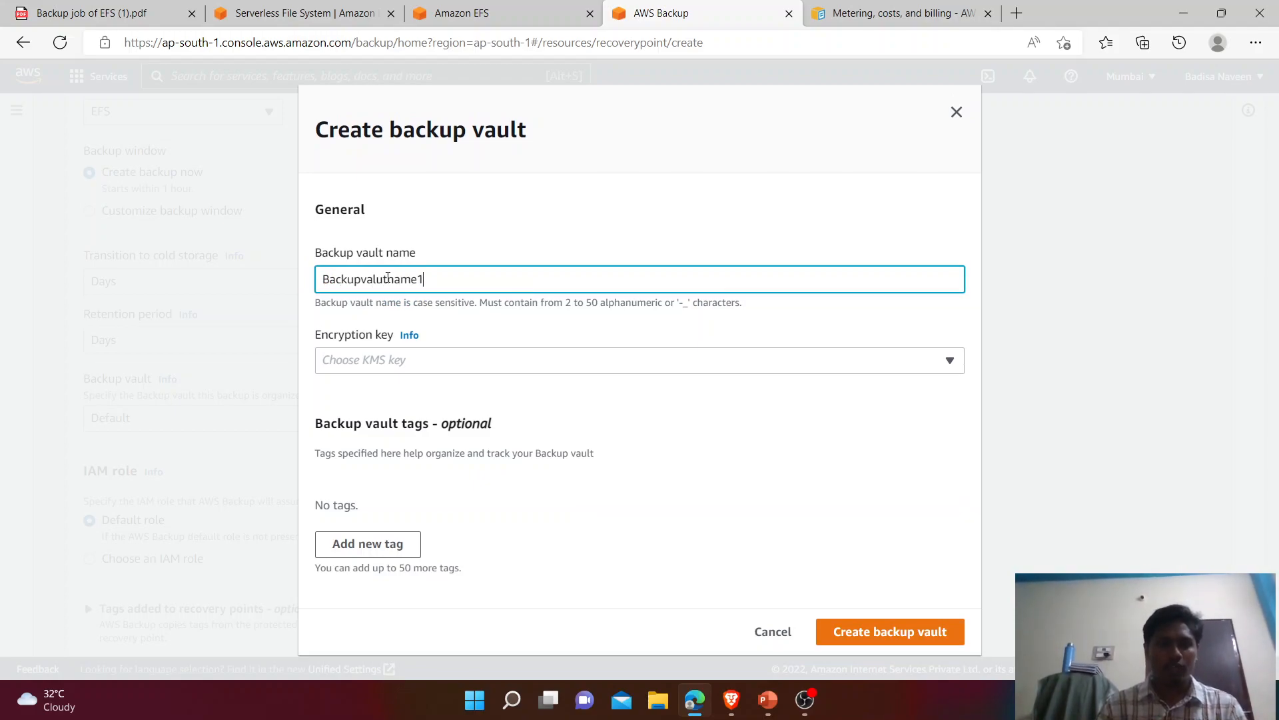
{"action": "left_click", "coordinate": [400, 360]}
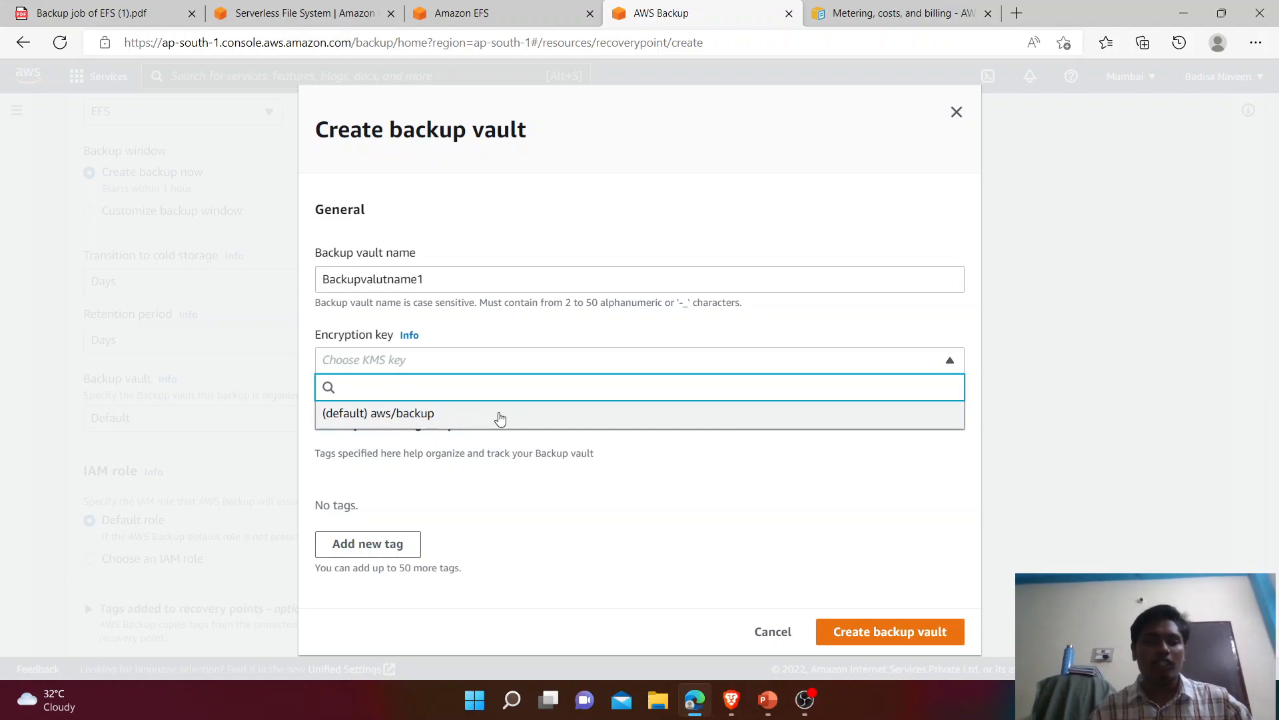
{"action": "left_click", "coordinate": [500, 418]}
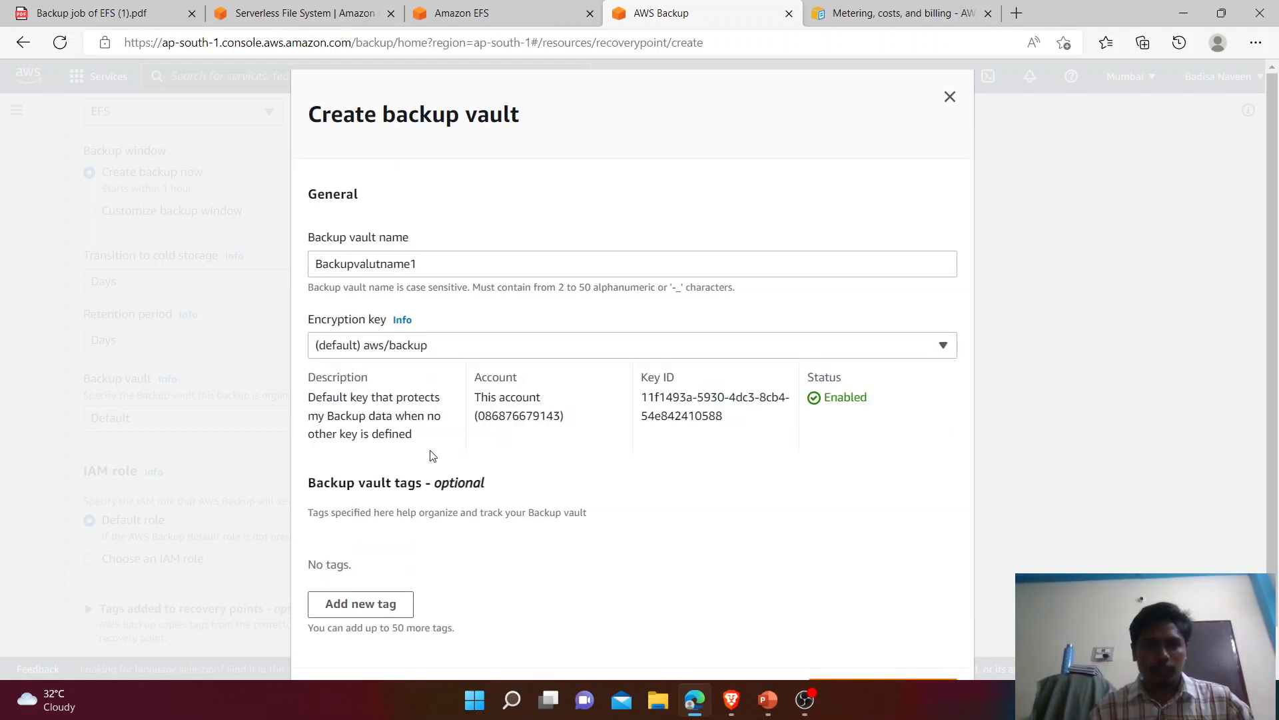
{"action": "left_click_drag", "start_coordinate": [421, 446], "coordinate": [309, 397]}
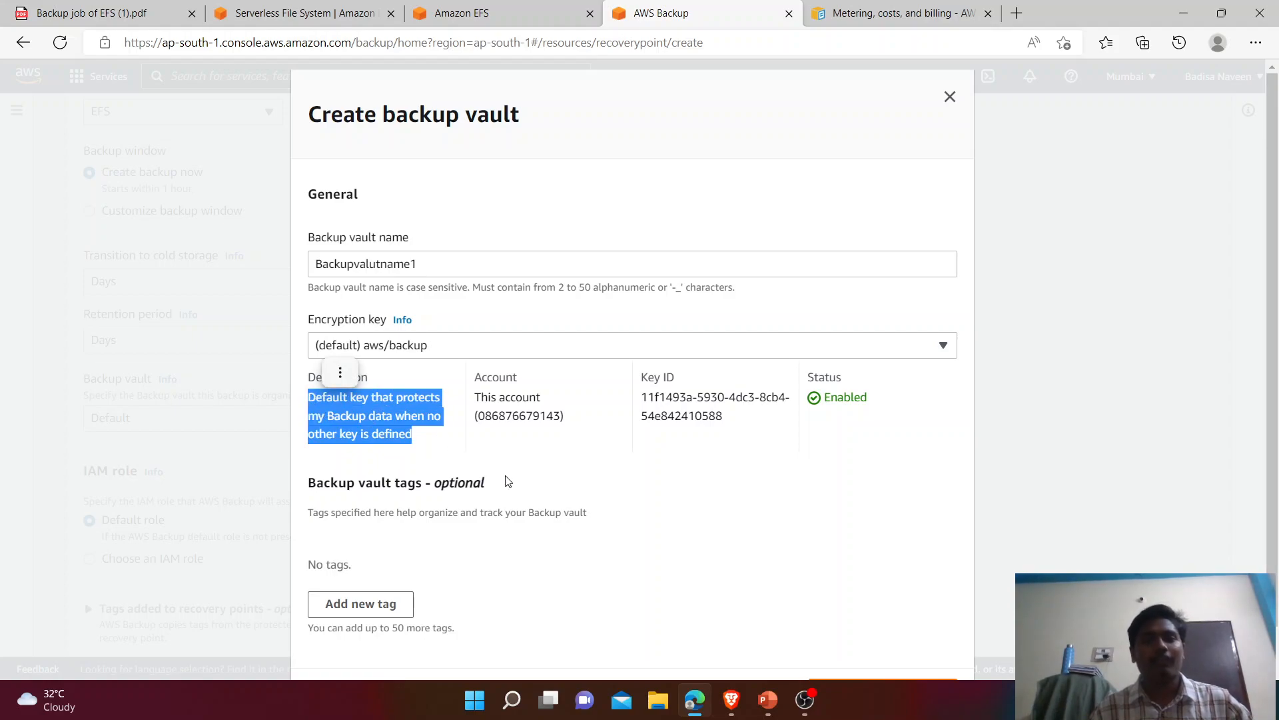
{"action": "left_click", "coordinate": [697, 517]}
{"action": "scroll", "coordinate": [1276, 483], "scroll_direction": "down", "scroll_amount": 1}
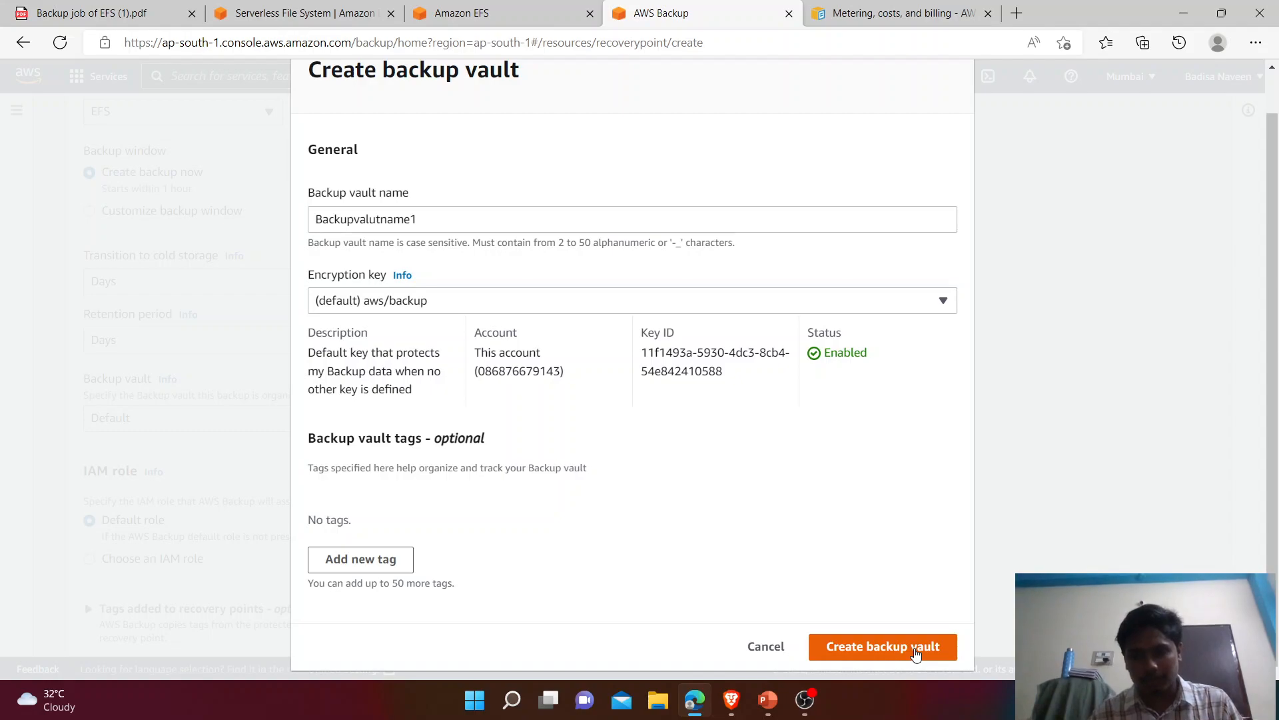
{"action": "left_click", "coordinate": [915, 653]}
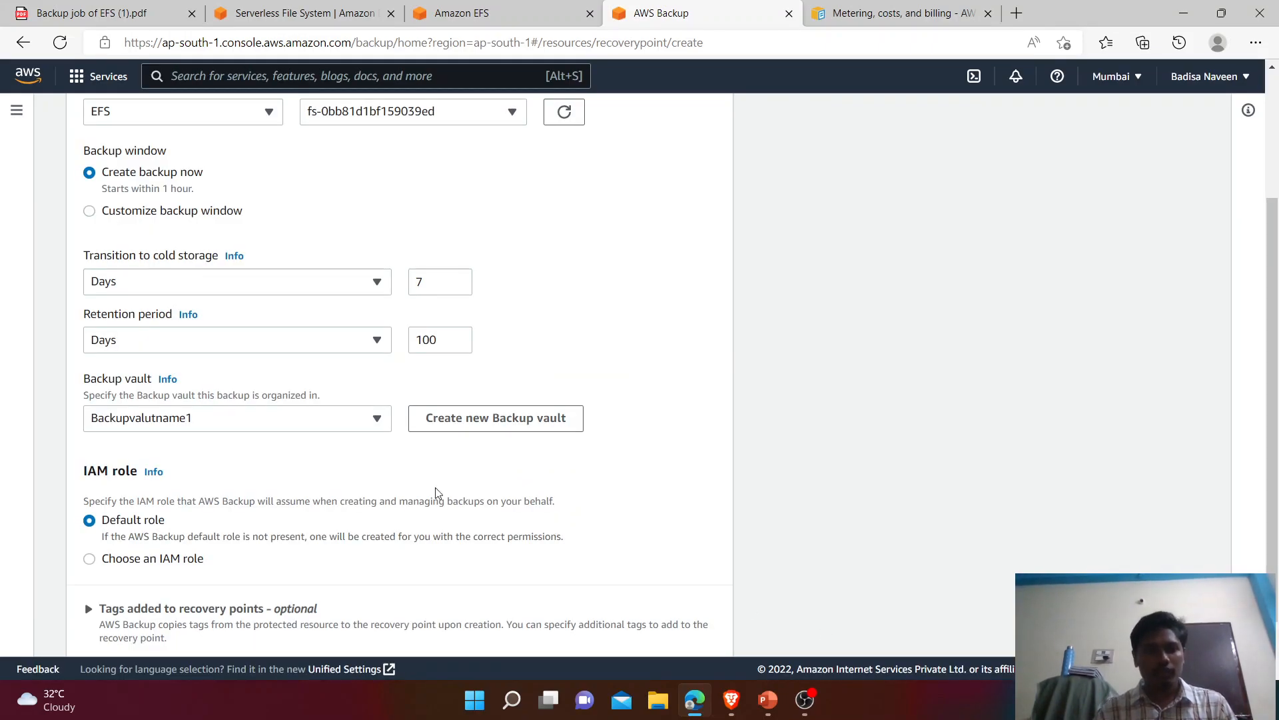
Step: Start an on-demand backup of fs-0bb81d1bf159039ed into vault Backupvalutname1 with the default IAM role
{"action": "left_click", "coordinate": [207, 420]}
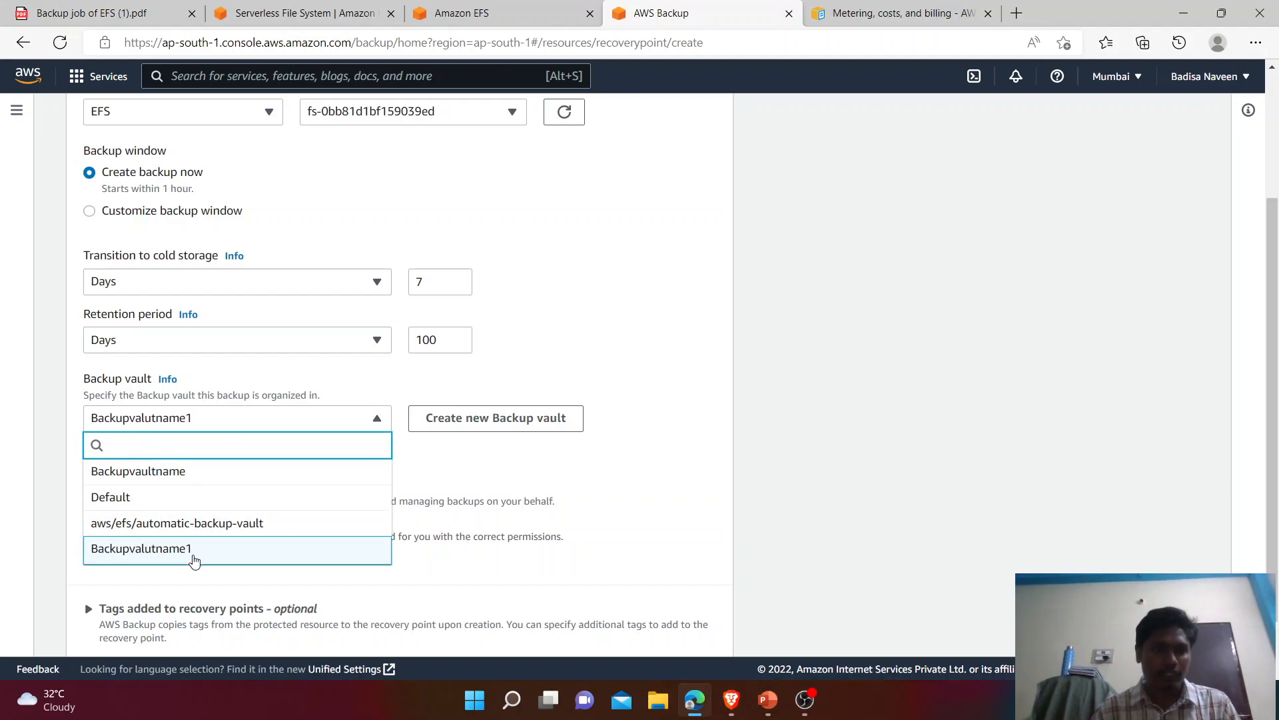
{"action": "left_click", "coordinate": [195, 557]}
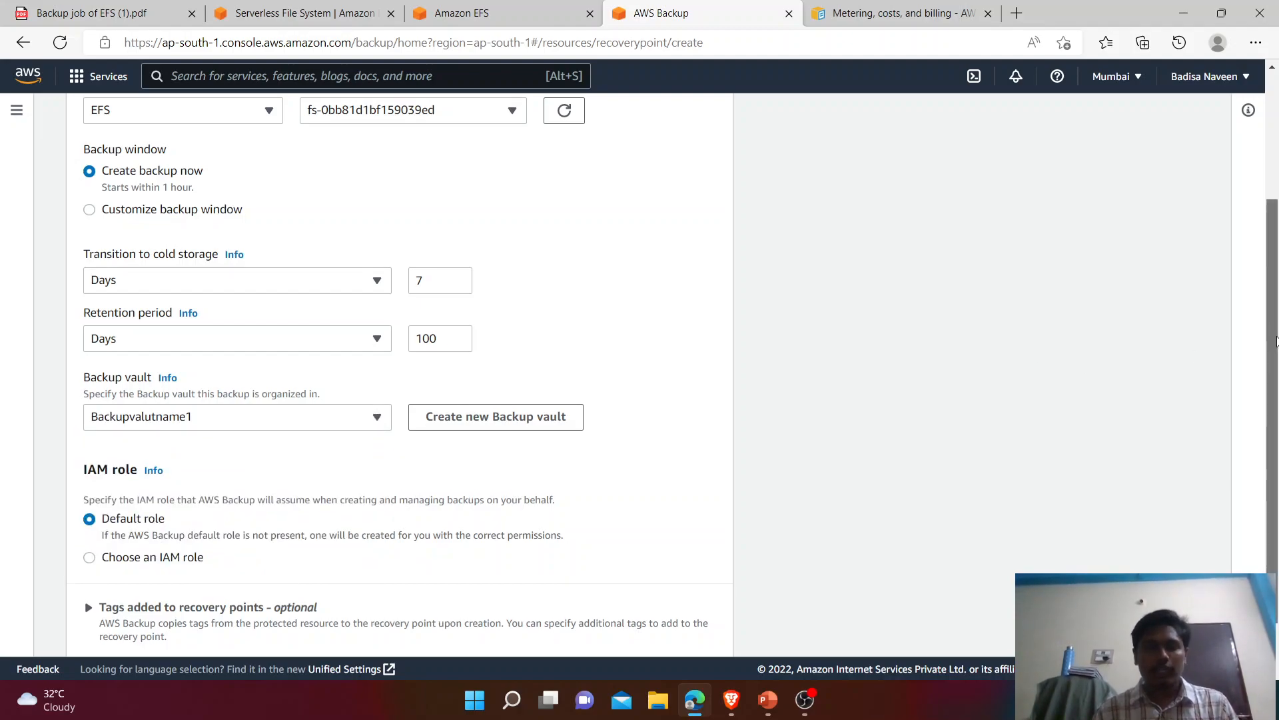
{"action": "scroll", "coordinate": [960, 375], "scroll_direction": "down", "scroll_amount": 1}
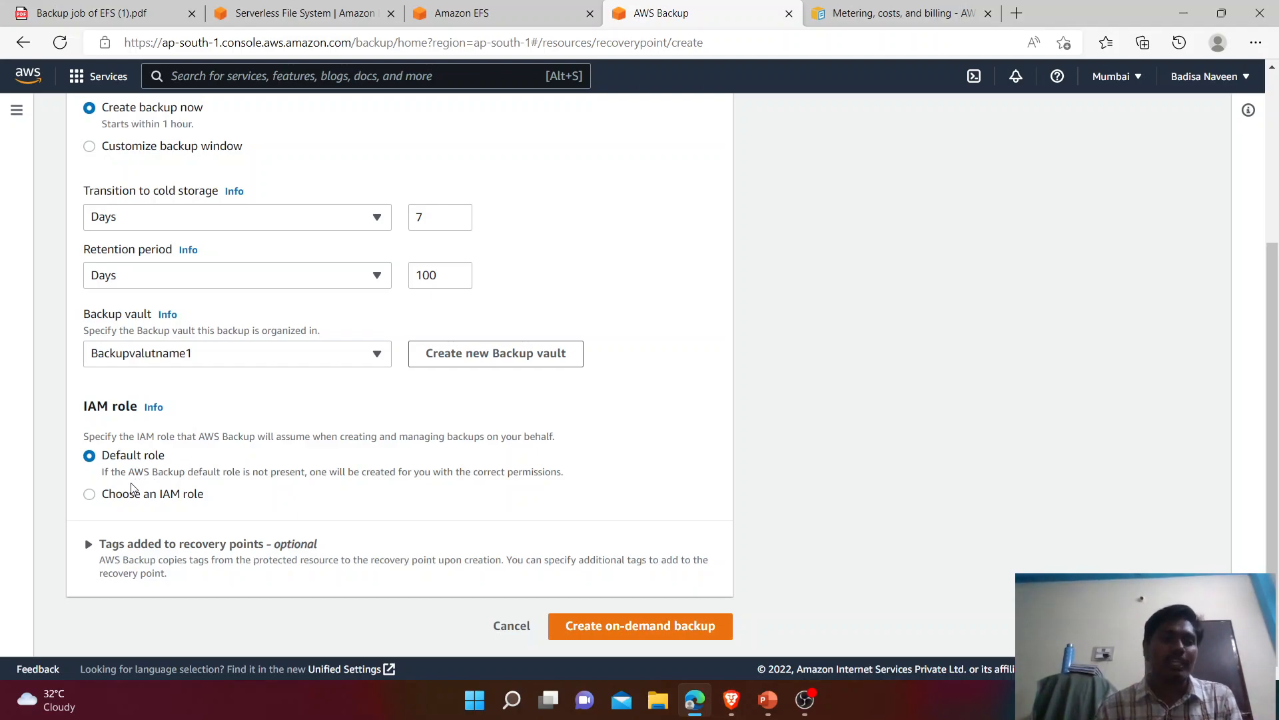
{"action": "left_click", "coordinate": [89, 494]}
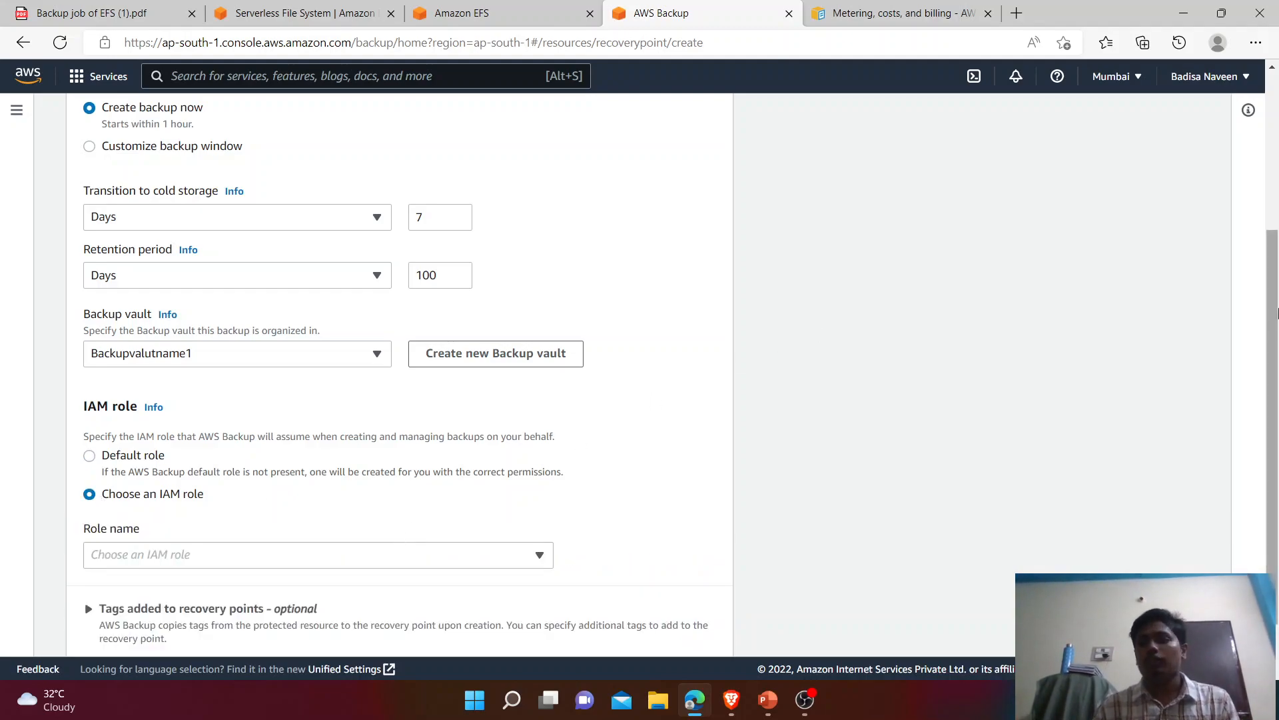
{"action": "scroll", "coordinate": [1272, 312], "scroll_direction": "down", "scroll_amount": 1}
{"action": "left_click", "coordinate": [366, 487]}
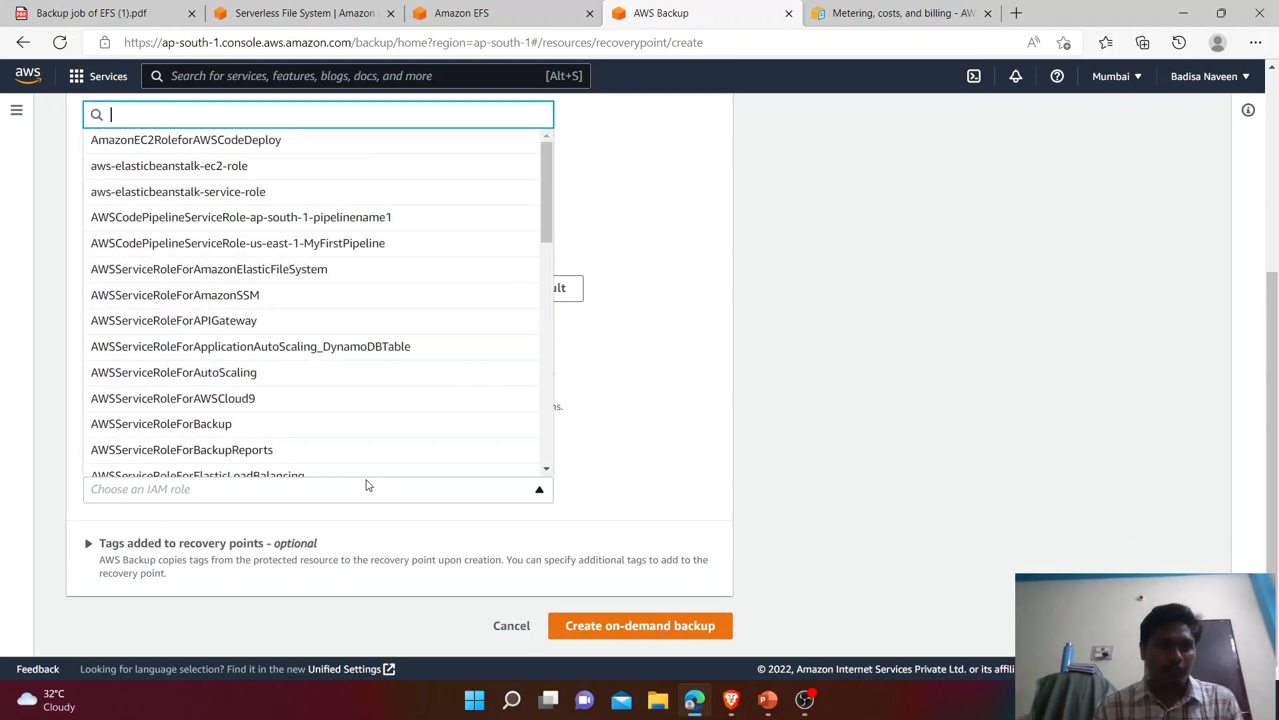
{"action": "left_click_drag", "start_coordinate": [547, 166], "coordinate": [535, 359]}
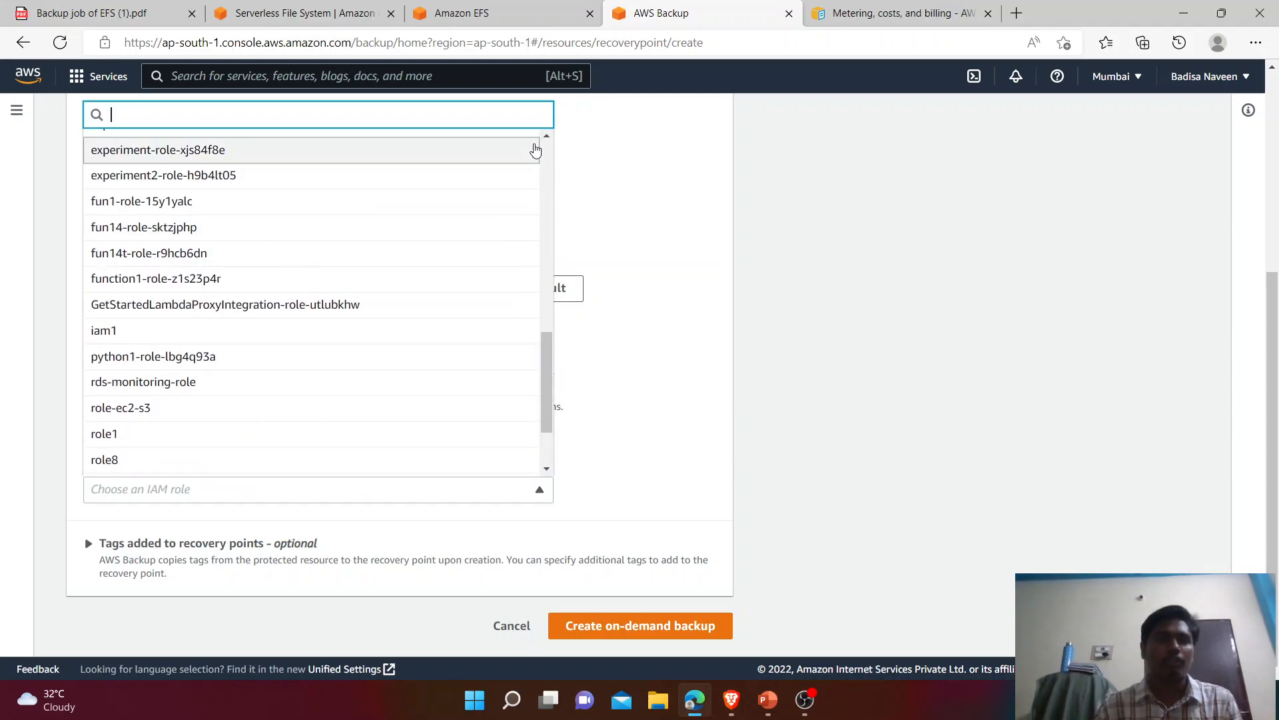
{"action": "left_click", "coordinate": [535, 150]}
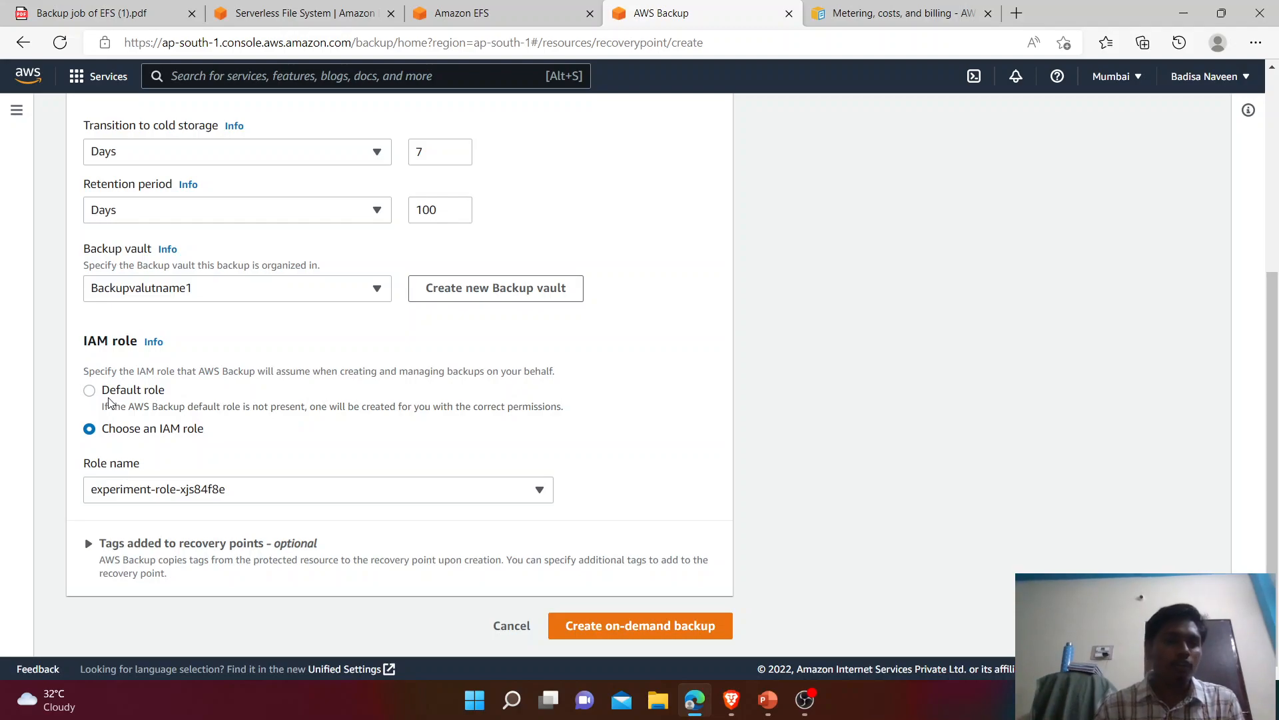
{"action": "left_click", "coordinate": [90, 391]}
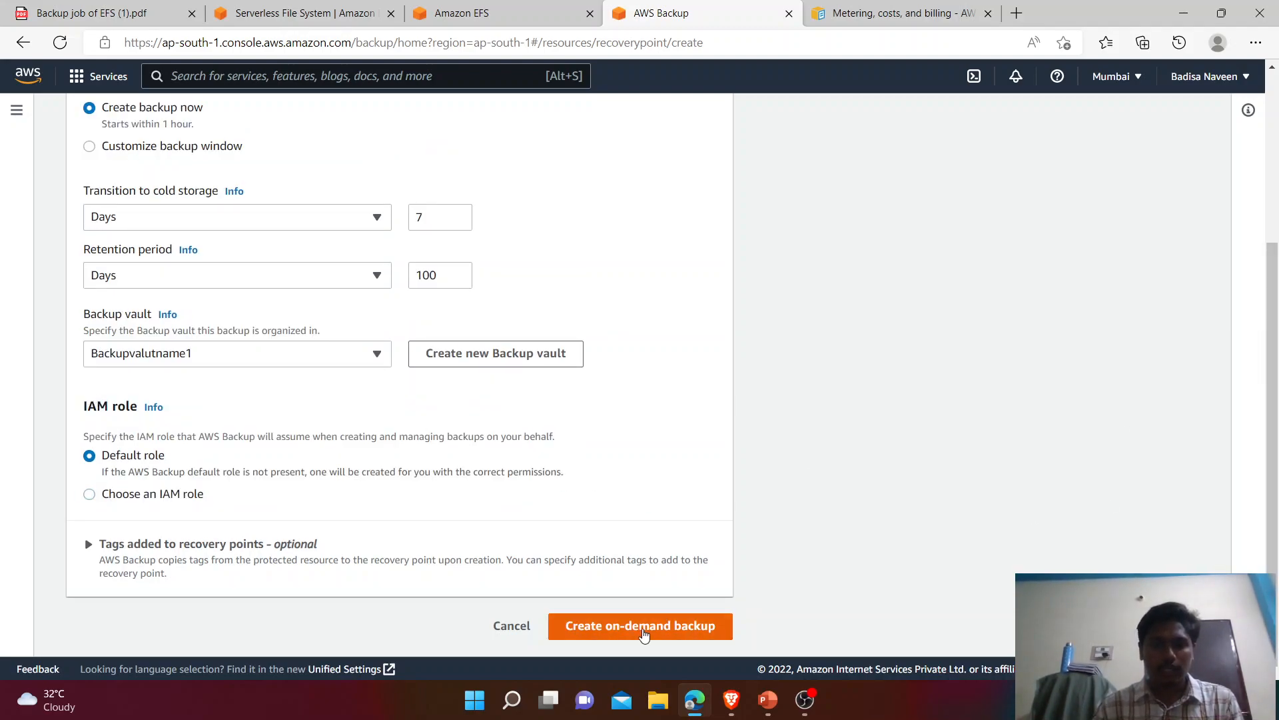
{"action": "left_click", "coordinate": [644, 629]}
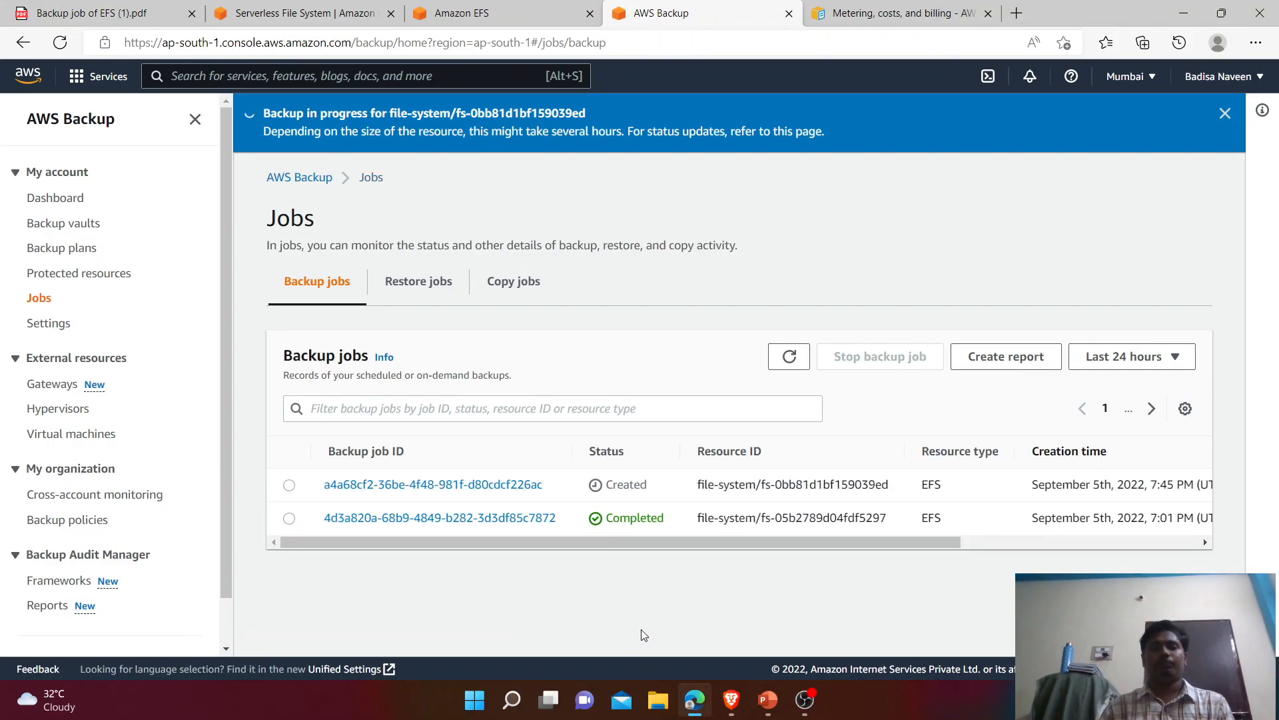
Step: Refresh the backup jobs until the EFS job moves from Running to Completed, then return to the tutorial PDF
{"action": "left_click", "coordinate": [788, 358]}
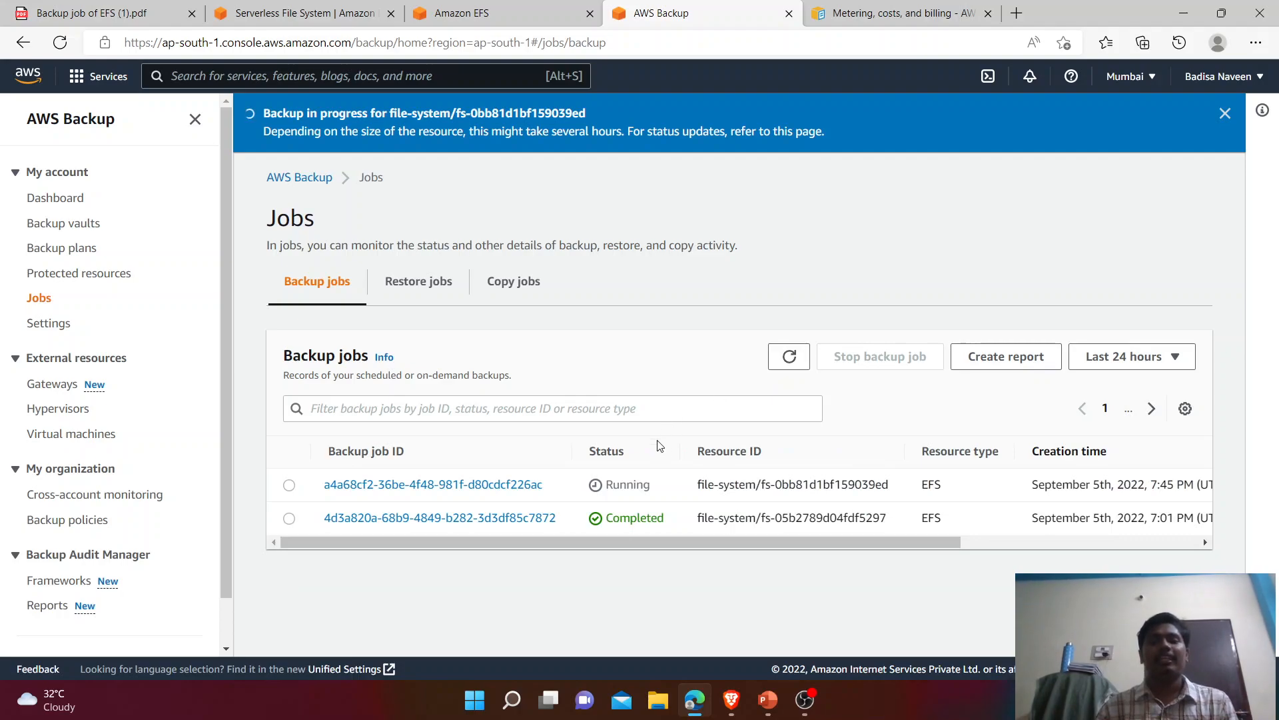
{"action": "left_click_drag", "start_coordinate": [663, 486], "coordinate": [598, 495]}
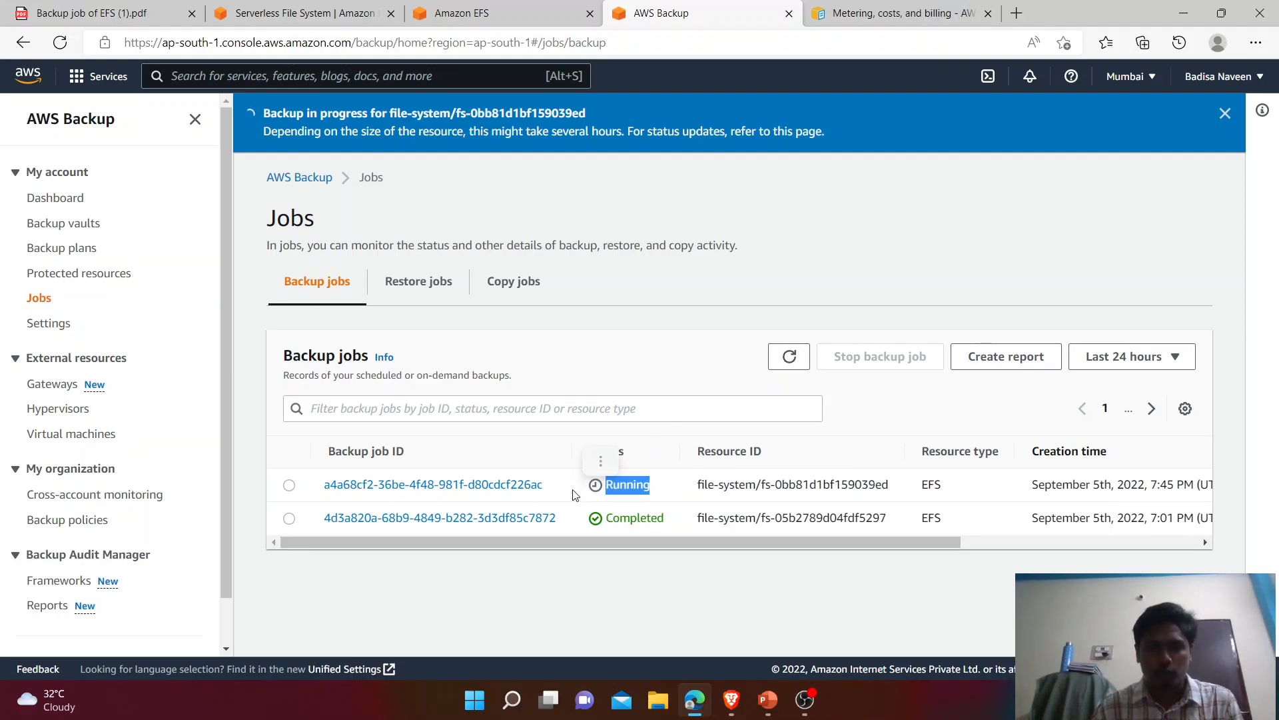
{"action": "left_click", "coordinate": [613, 473]}
{"action": "left_click", "coordinate": [788, 356]}
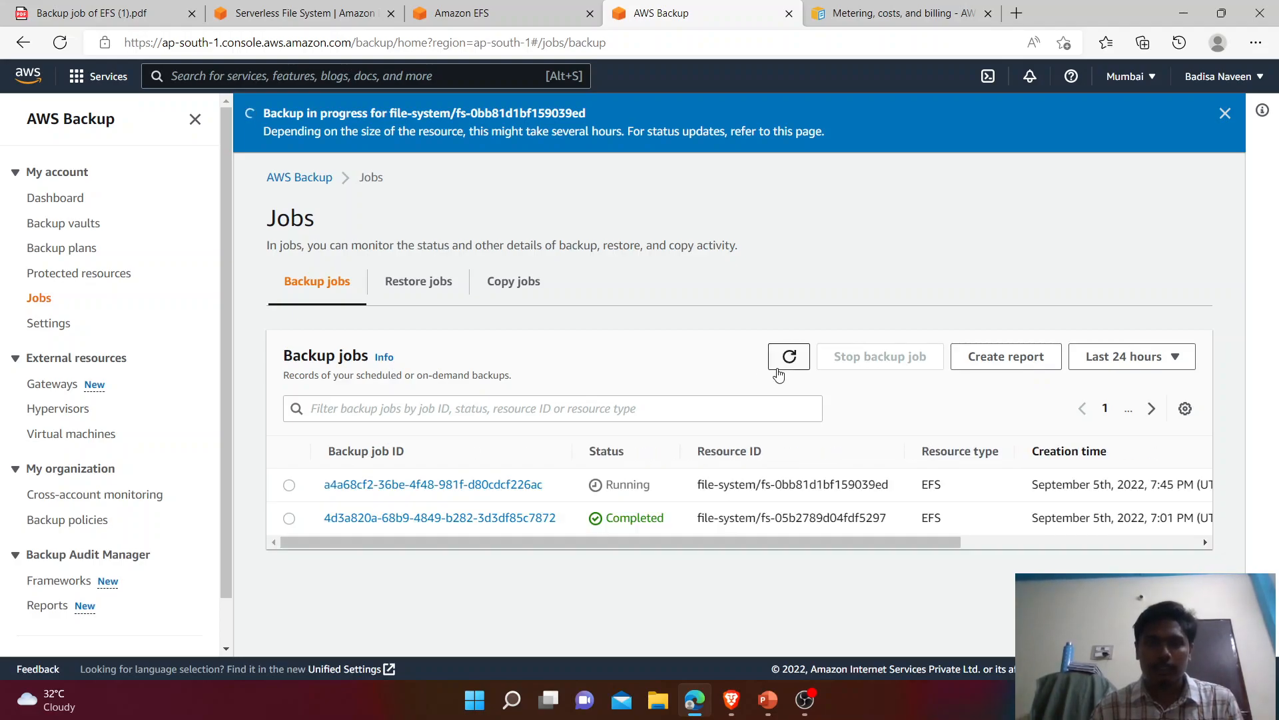
{"action": "left_click", "coordinate": [779, 370]}
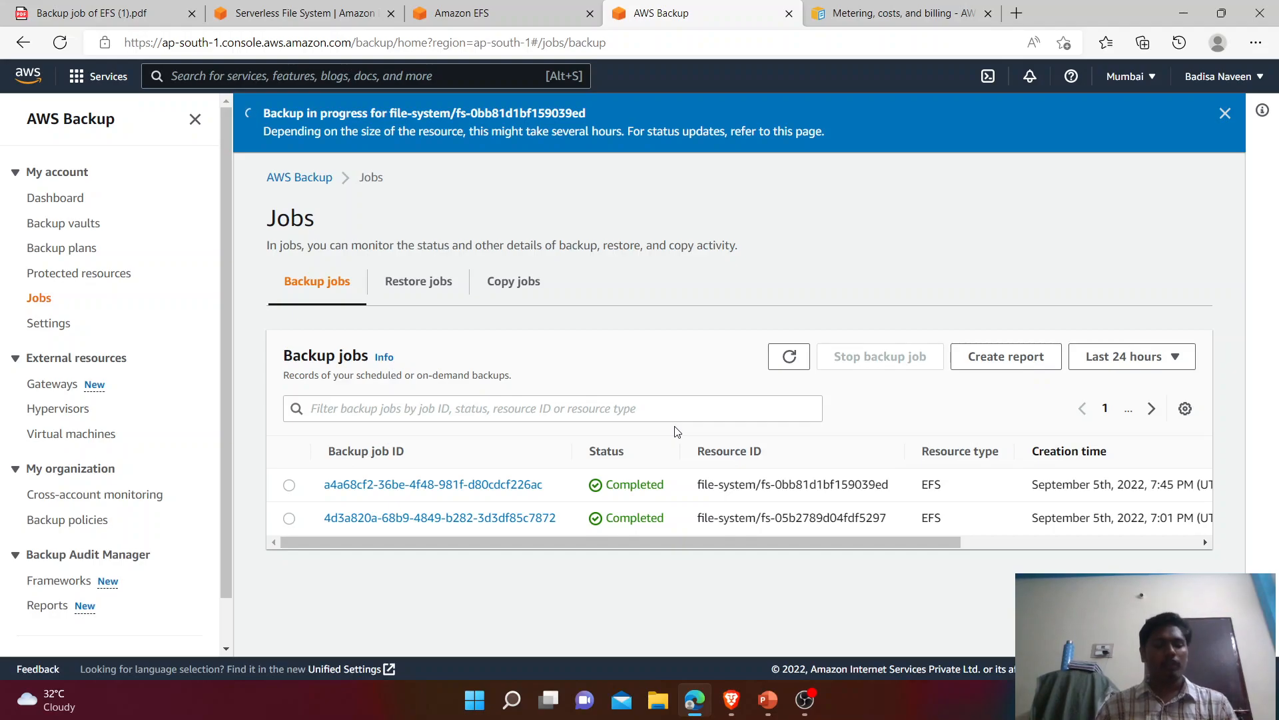
{"action": "left_click", "coordinate": [100, 14]}
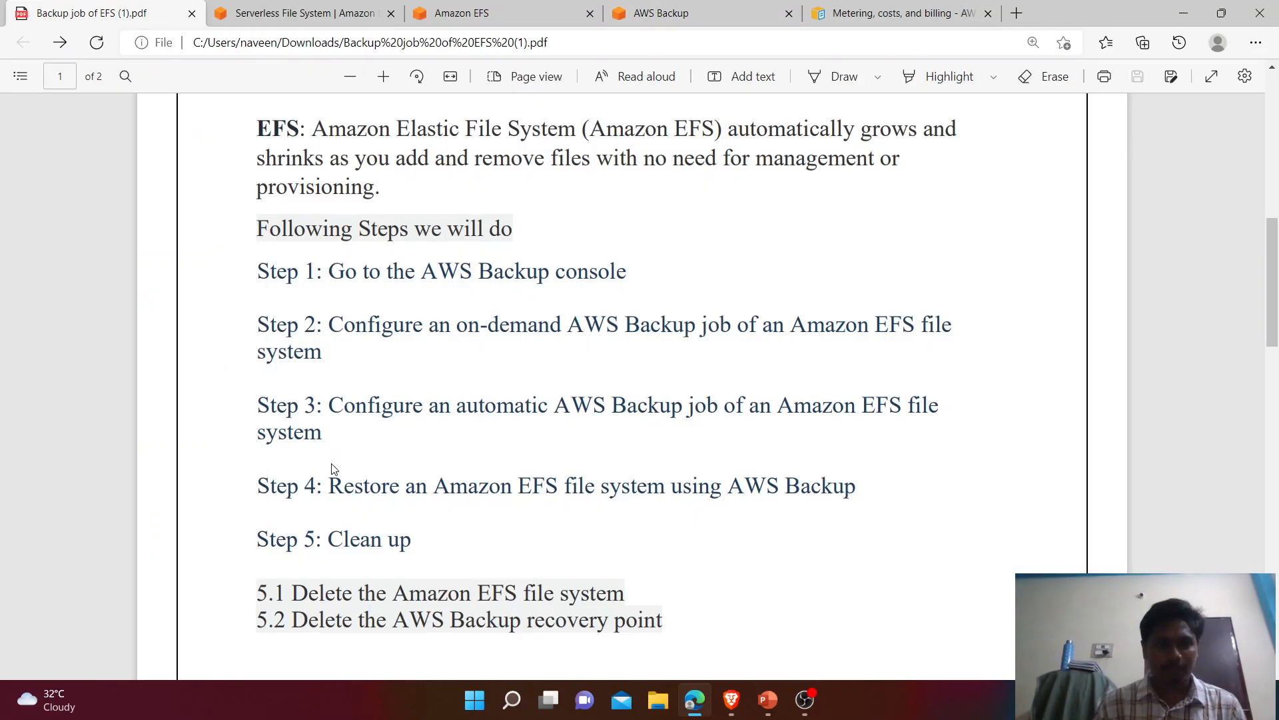
Step: Point out the Step 3 and Step 4 restore lines in the tutorial PDF, then return to the EFS pricing page
{"action": "left_click_drag", "start_coordinate": [324, 404], "coordinate": [347, 442]}
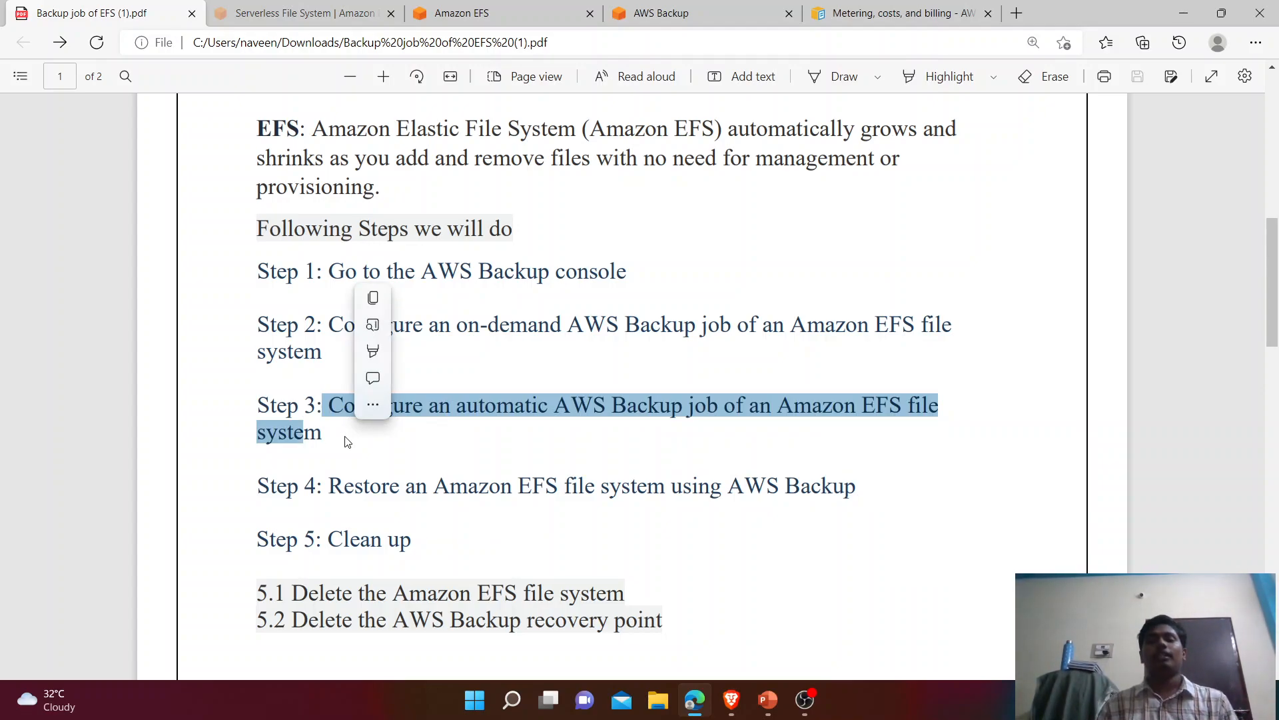
{"action": "left_click", "coordinate": [405, 459]}
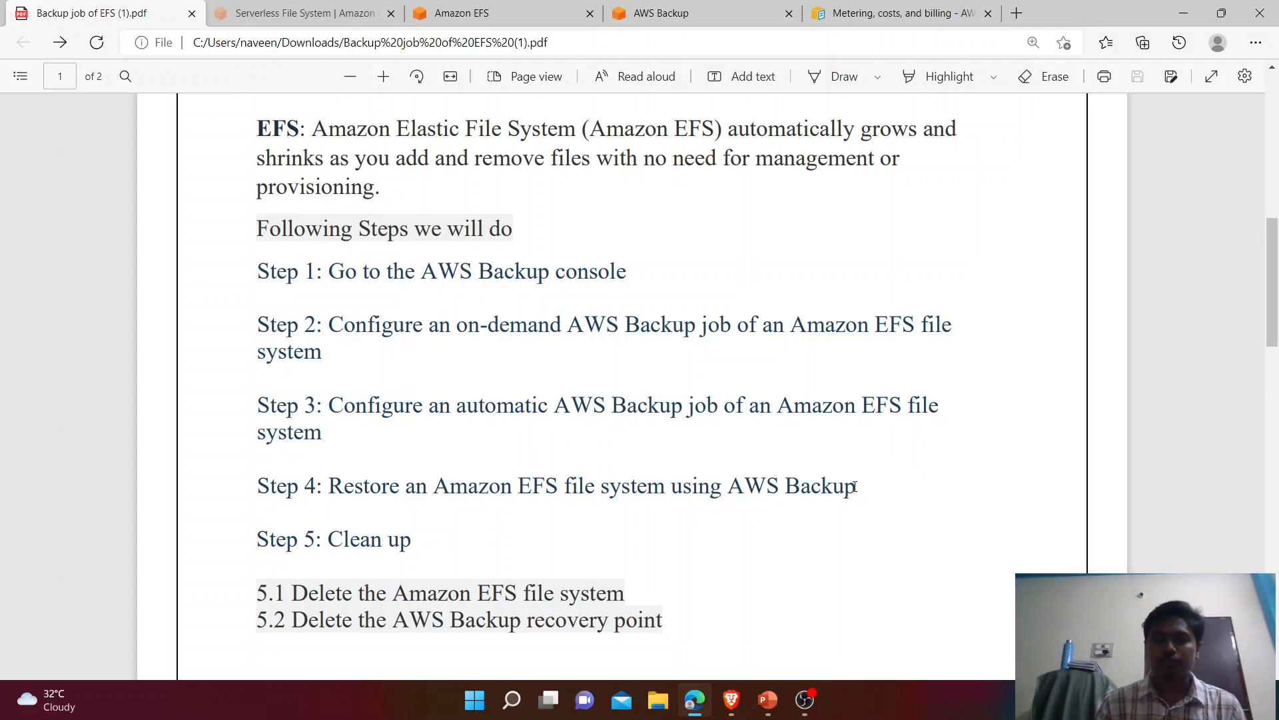
{"action": "left_click_drag", "start_coordinate": [860, 485], "coordinate": [322, 482]}
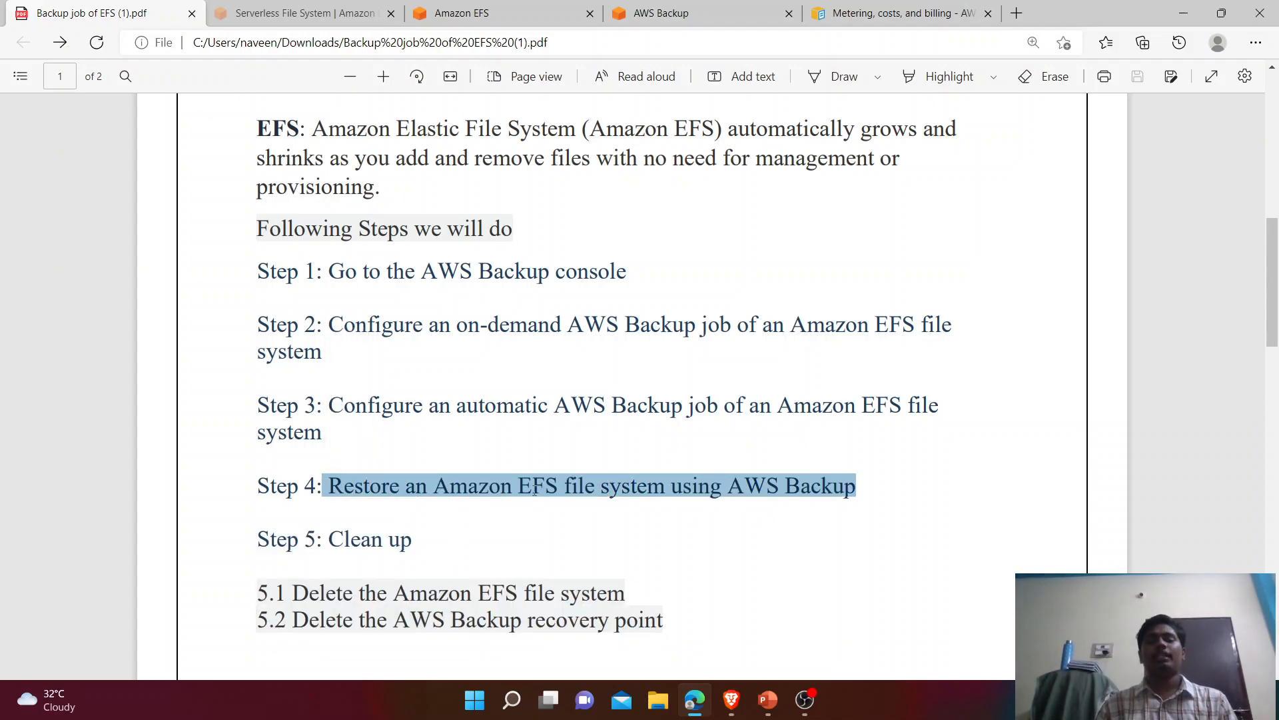
{"action": "left_click", "coordinate": [863, 494]}
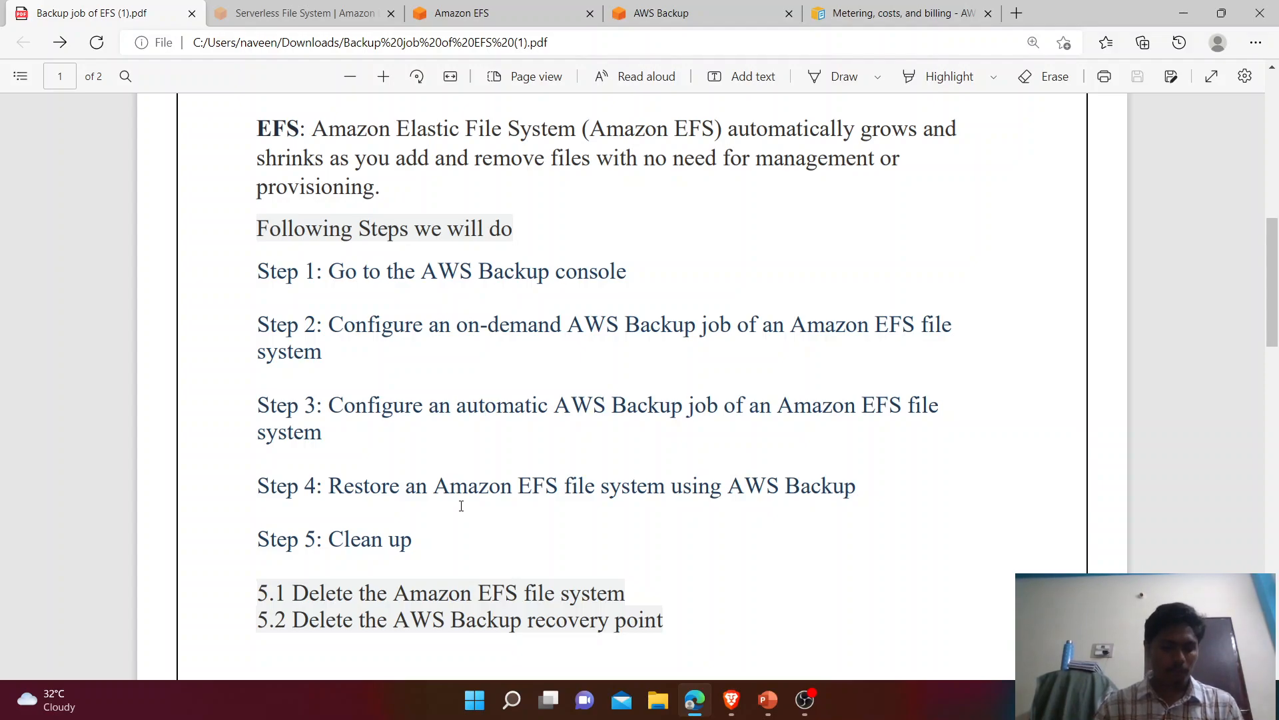
{"action": "left_click", "coordinate": [298, 8]}
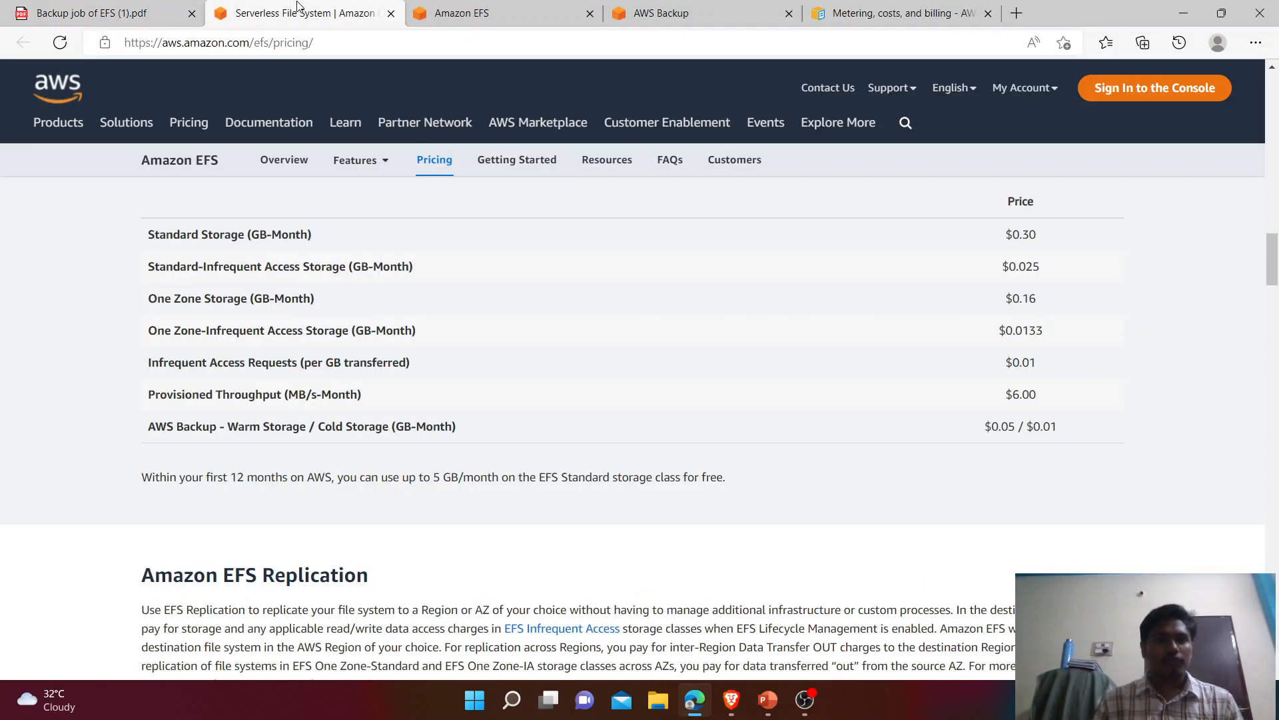
Step: Look over the AWS Backup dashboard, backup vaults and the Backupvaultname vault's details
{"action": "left_click", "coordinate": [491, 11]}
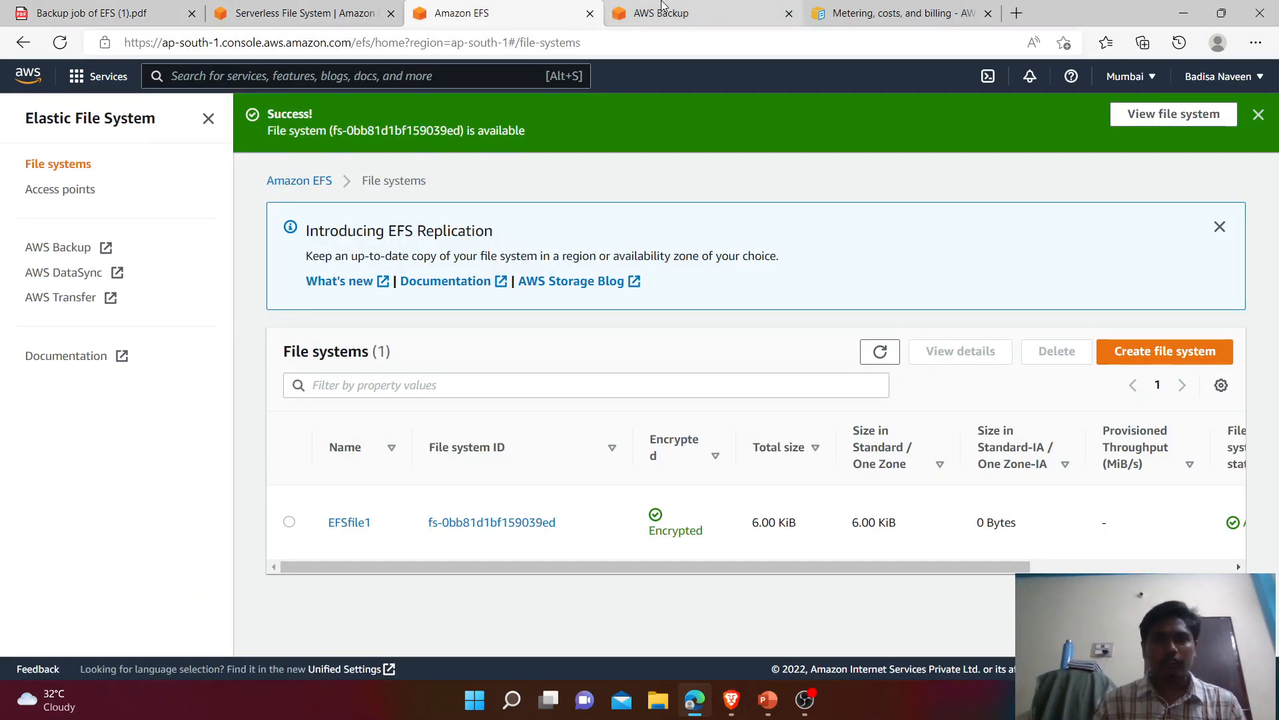
{"action": "key", "text": "ctrl+Tab"}
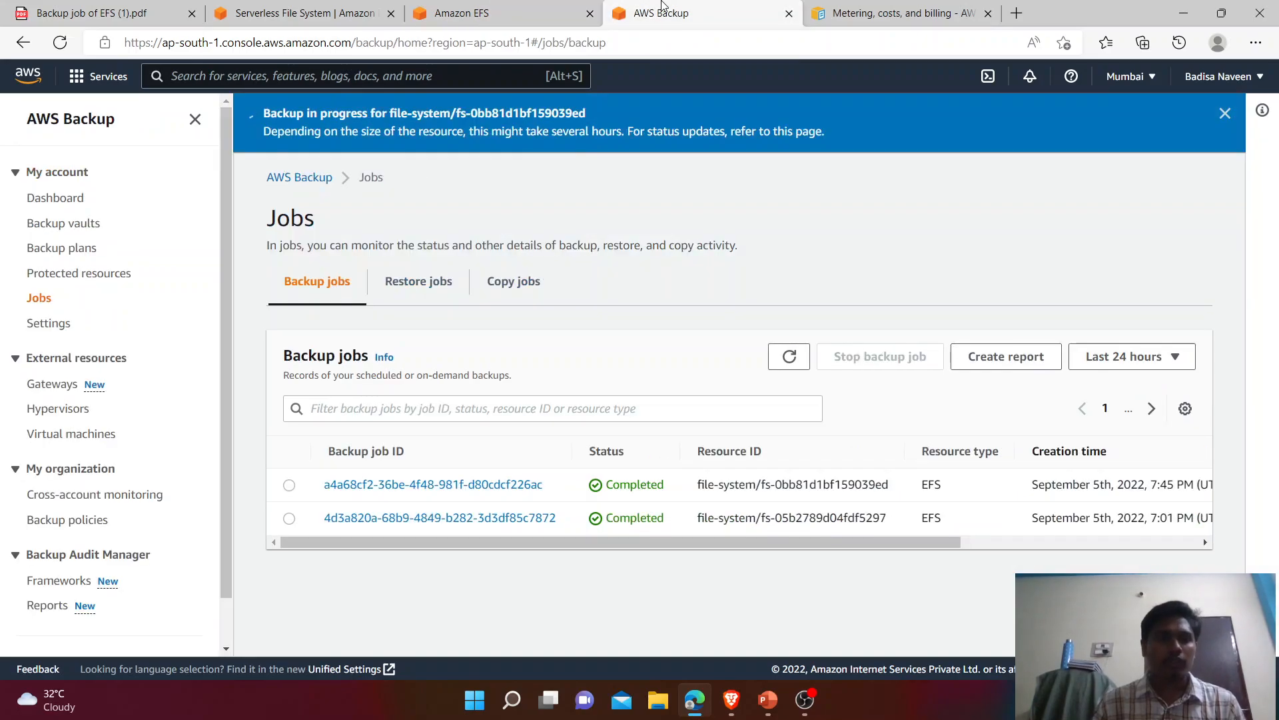
{"action": "left_click", "coordinate": [72, 199]}
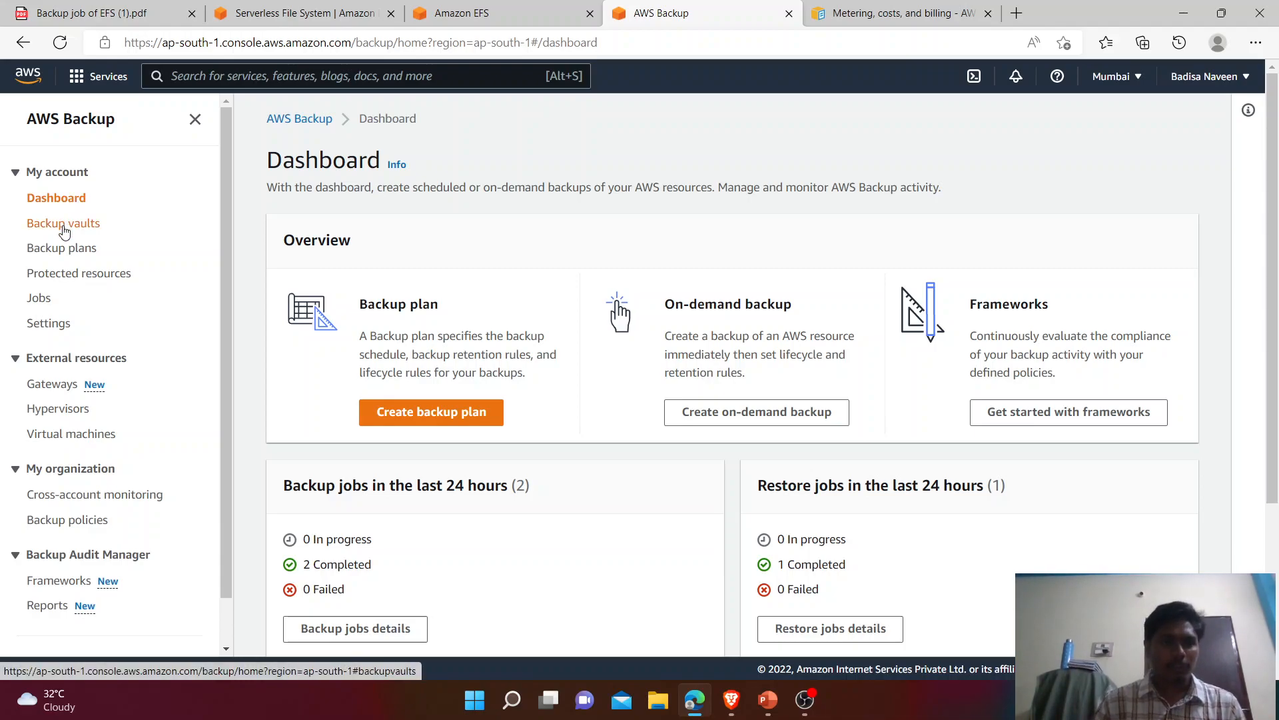
{"action": "left_click", "coordinate": [64, 230]}
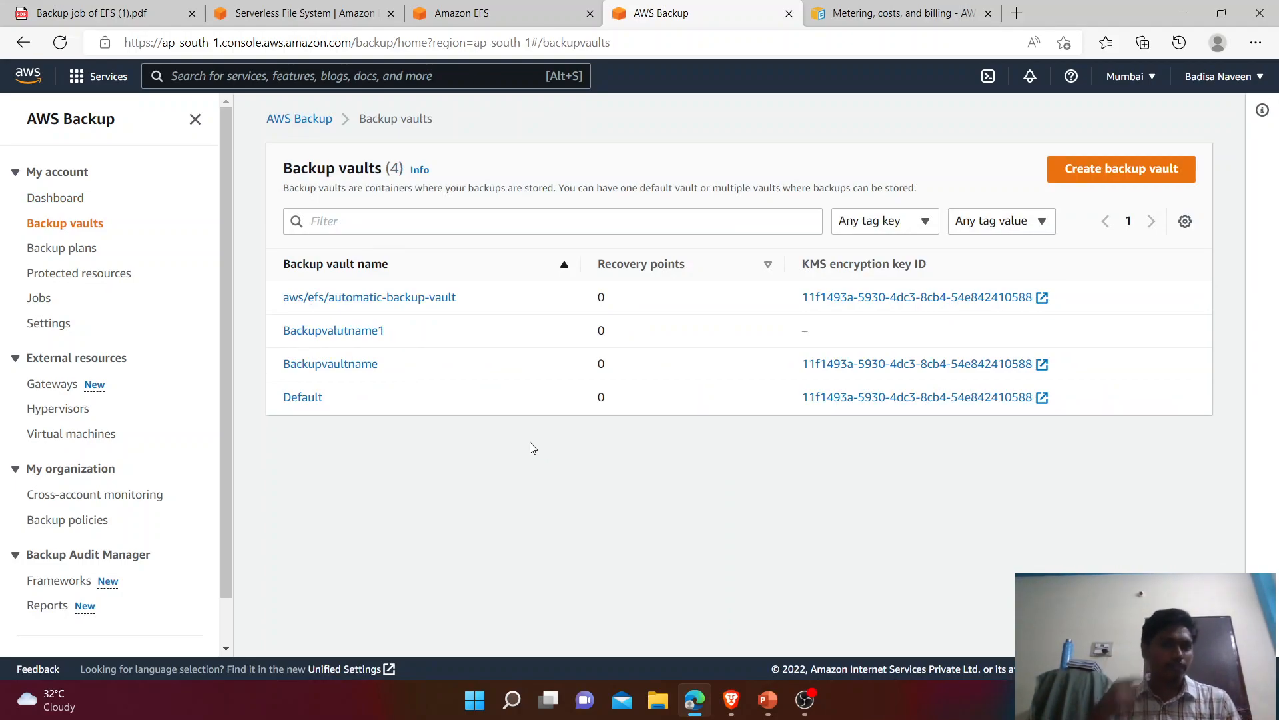
{"action": "left_click", "coordinate": [333, 366]}
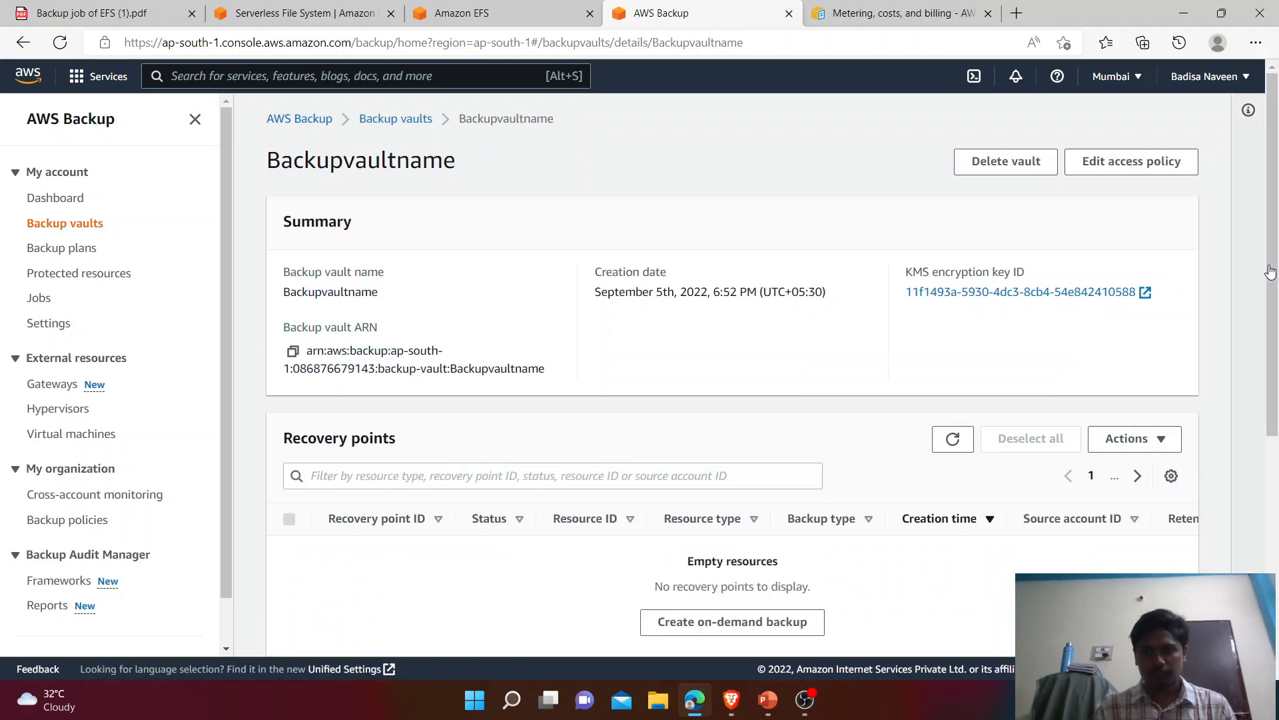
{"action": "left_click", "coordinate": [22, 44]}
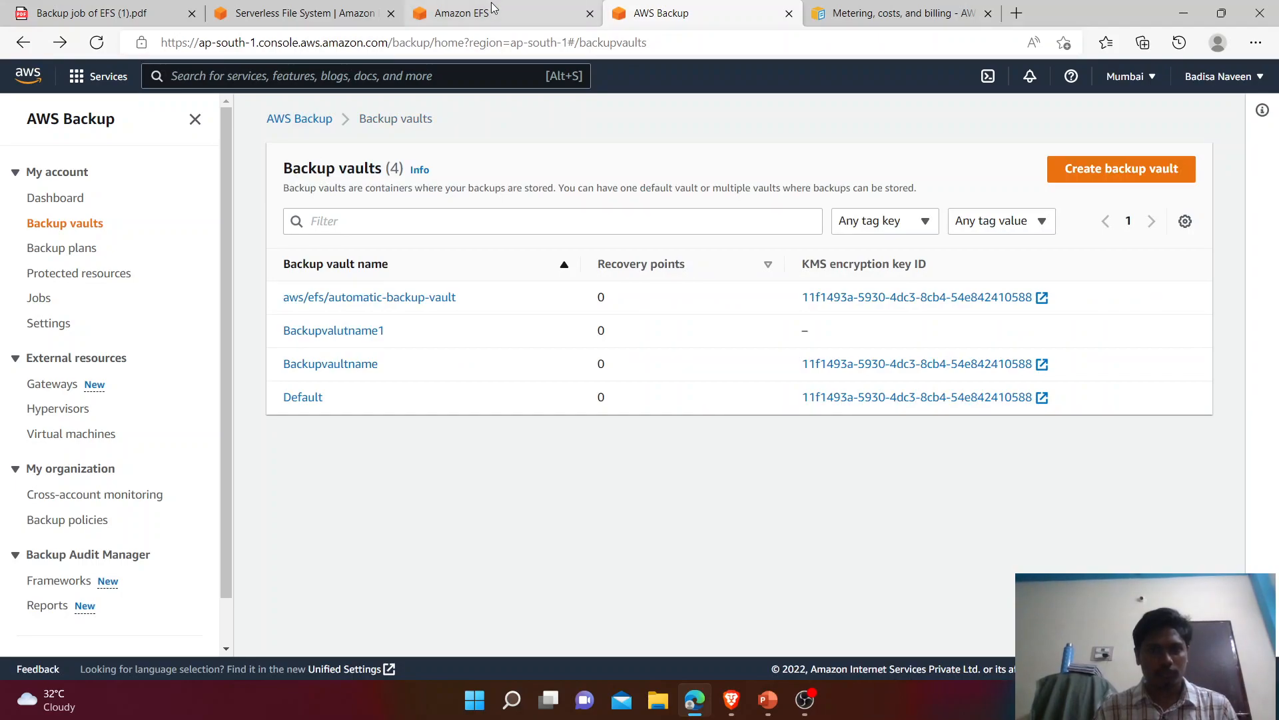
Step: Refresh the EFS file systems list, then open vault Backupvalutname1 and its recovery points
{"action": "left_click", "coordinate": [493, 9]}
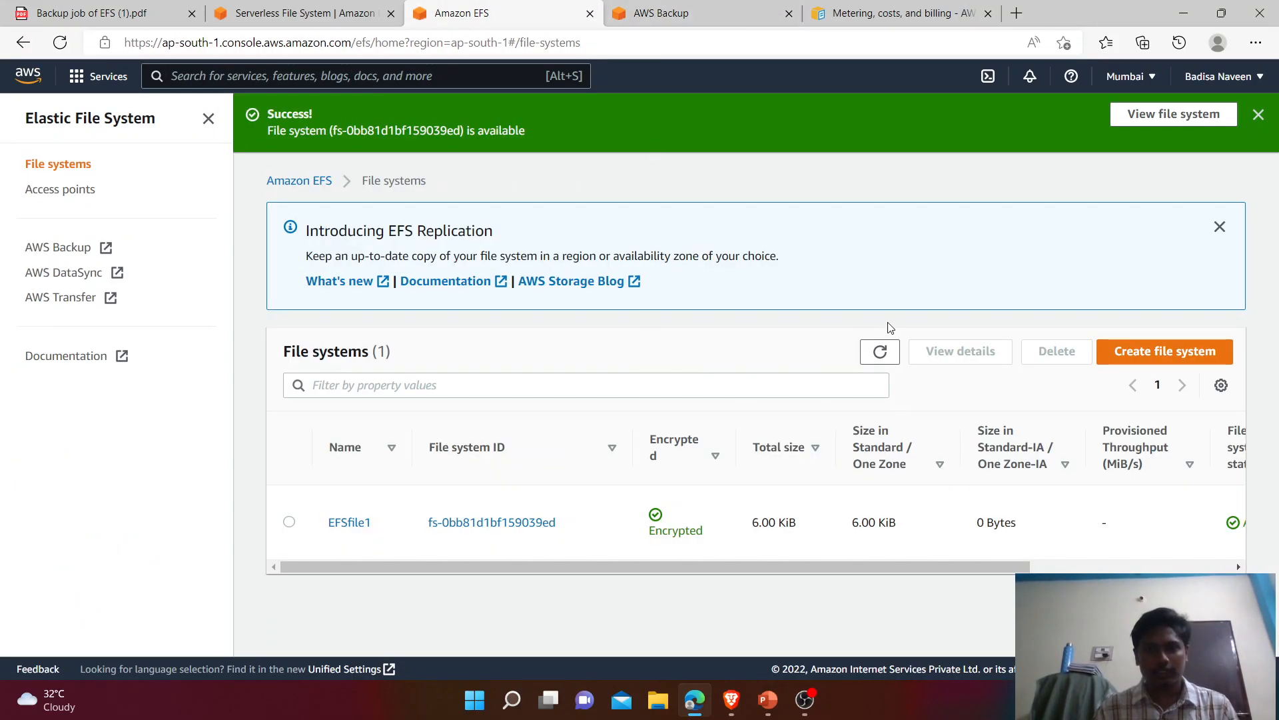
{"action": "left_click", "coordinate": [879, 353]}
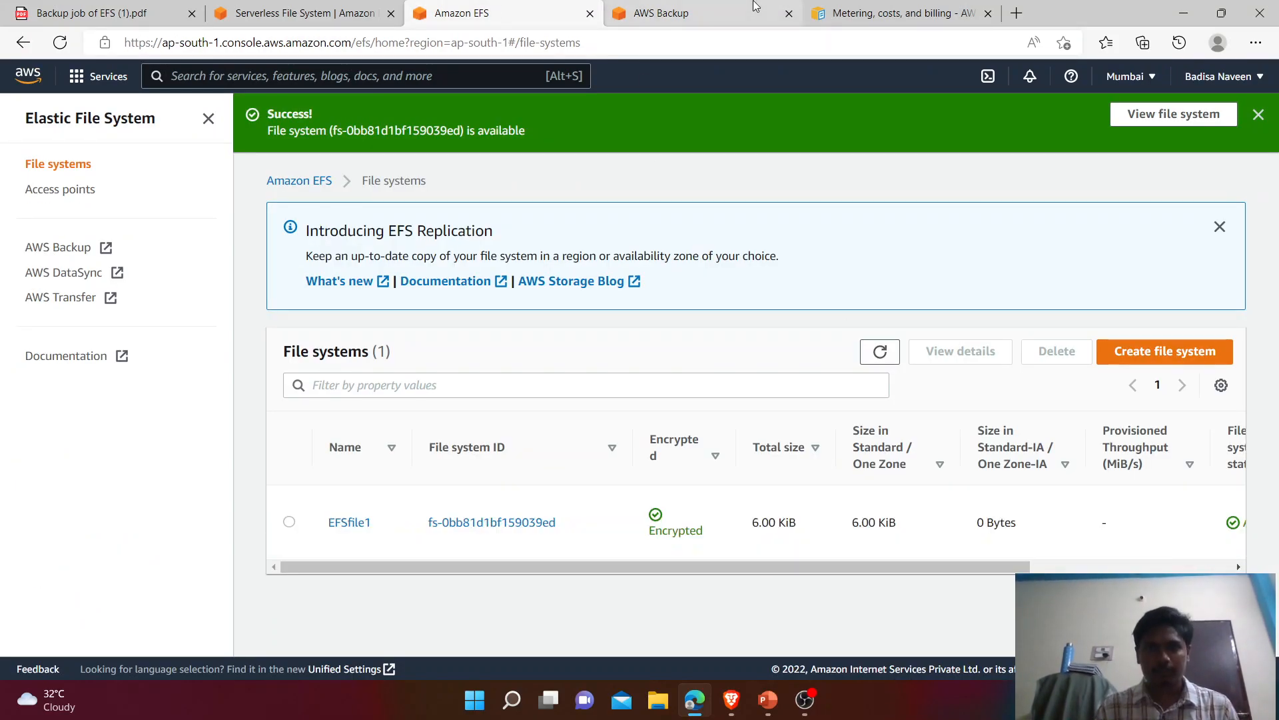
{"action": "left_click", "coordinate": [660, 13]}
{"action": "left_click", "coordinate": [318, 331]}
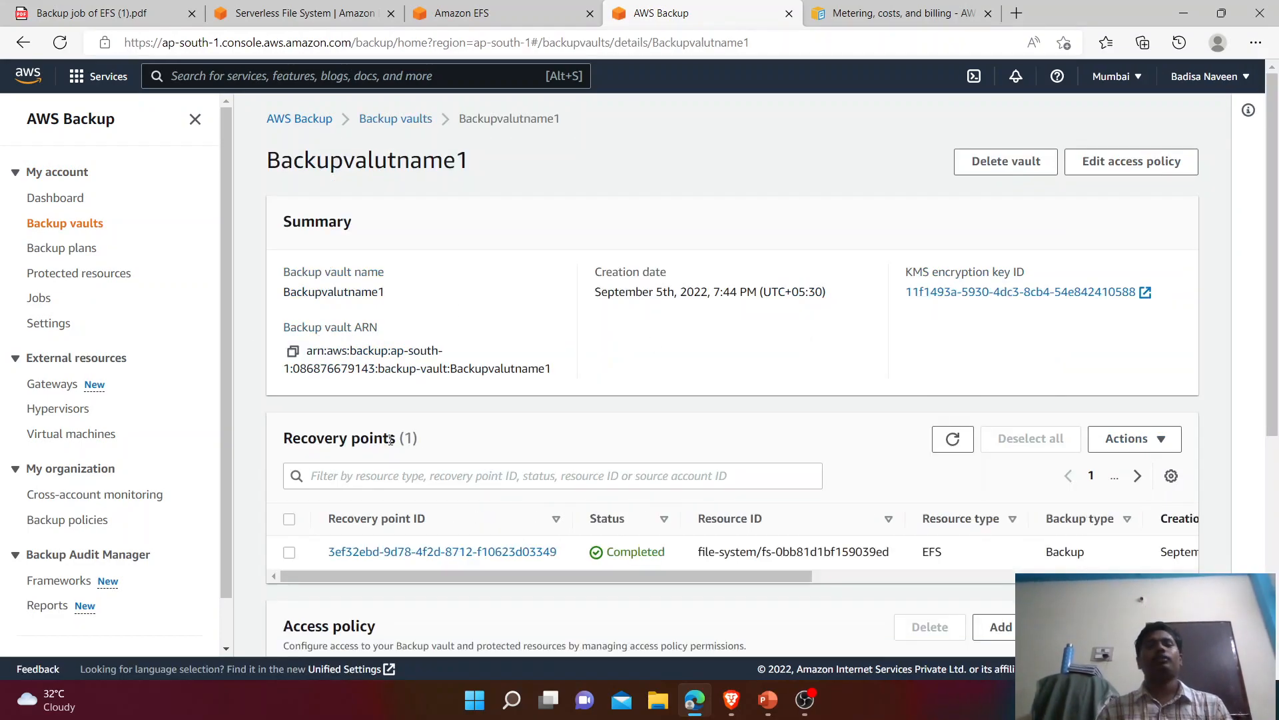
Step: Open recovery point 3ef32ebd-9d78-4f2d-8712-f10623d03349 to see its 75 B warm-tier details
{"action": "left_click_drag", "start_coordinate": [420, 448], "coordinate": [279, 446]}
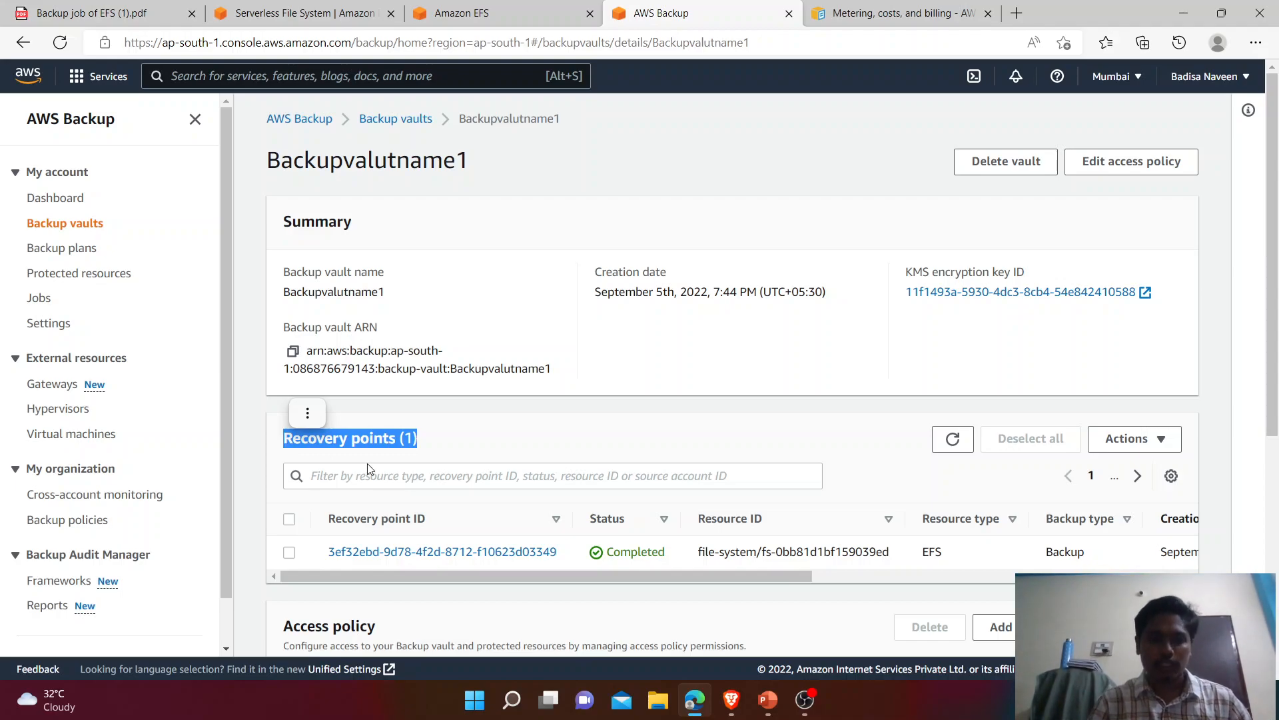
{"action": "left_click", "coordinate": [465, 553]}
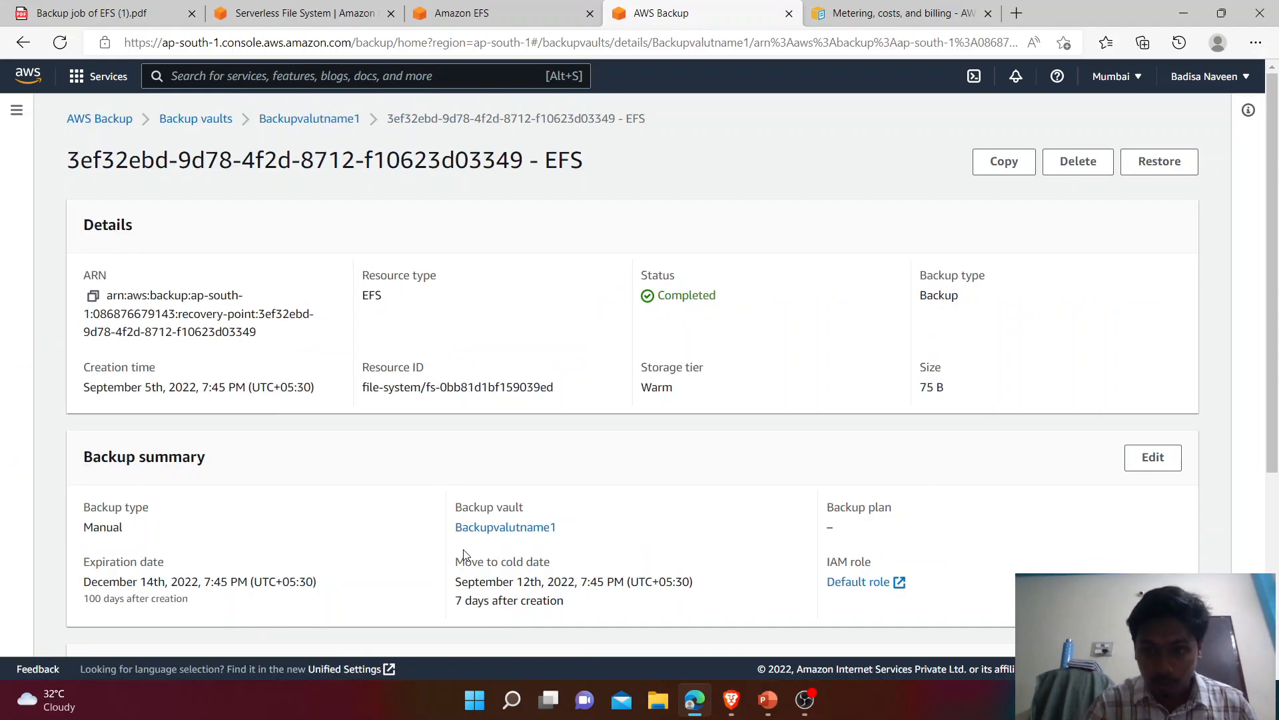
Step: Begin restoring the recovery point and keep Full restore after previewing Item-level restore
{"action": "left_click", "coordinate": [1173, 165]}
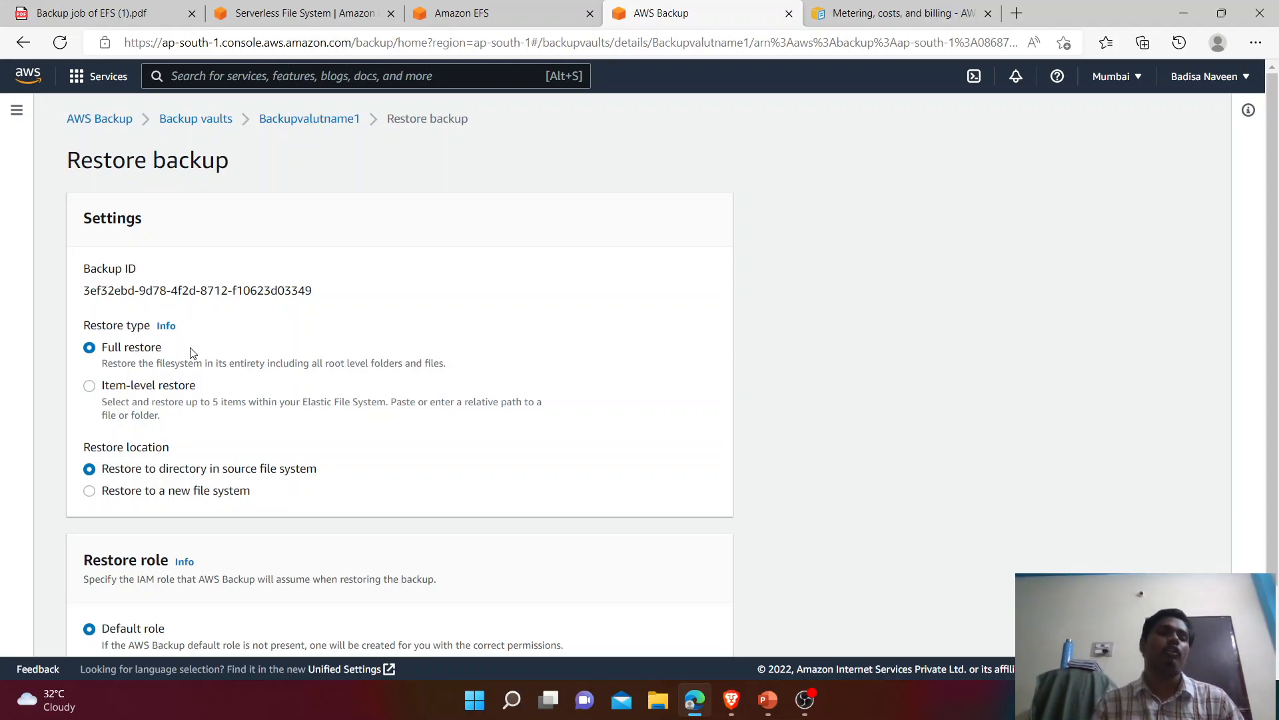
{"action": "left_click_drag", "start_coordinate": [170, 351], "coordinate": [107, 353]}
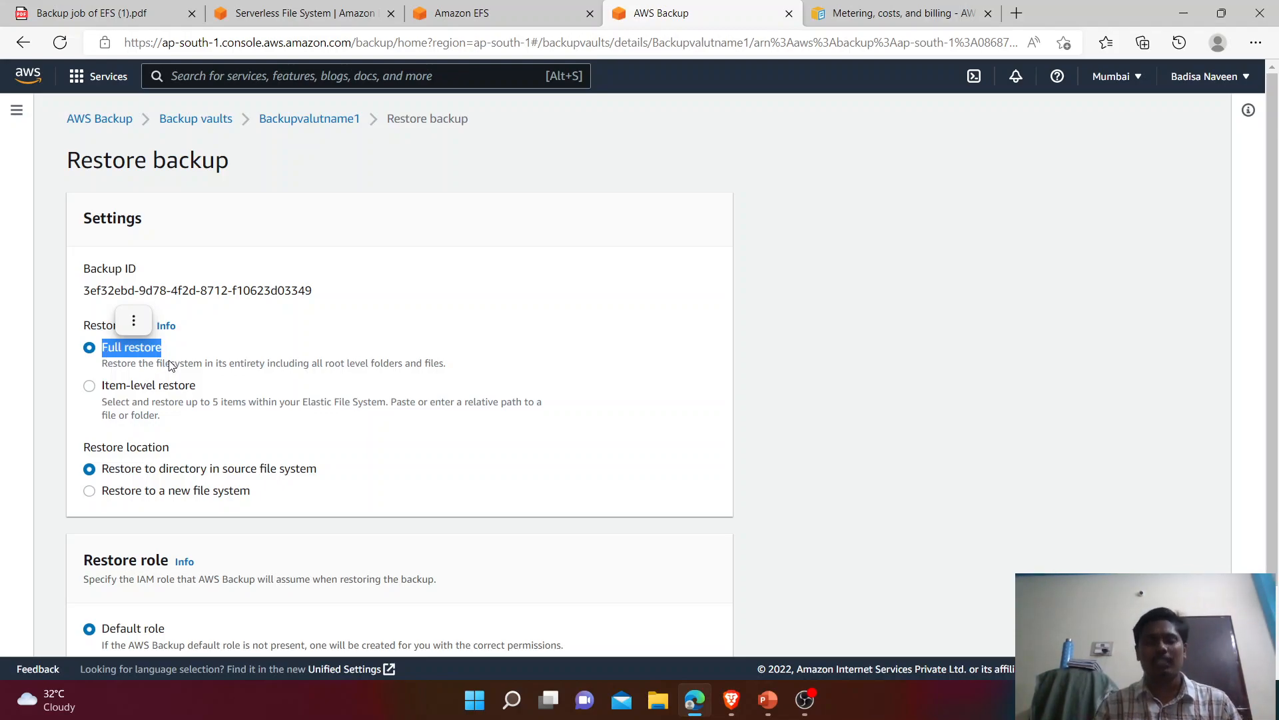
{"action": "left_click", "coordinate": [89, 386]}
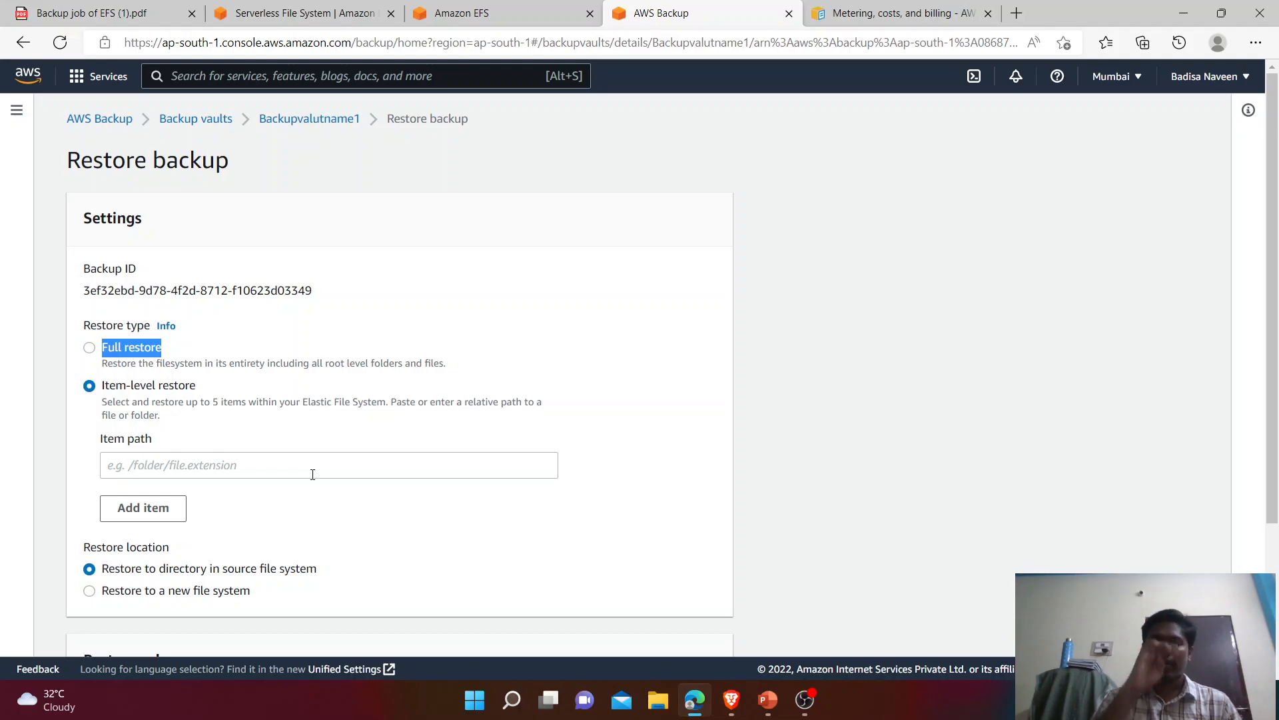
{"action": "left_click", "coordinate": [91, 348]}
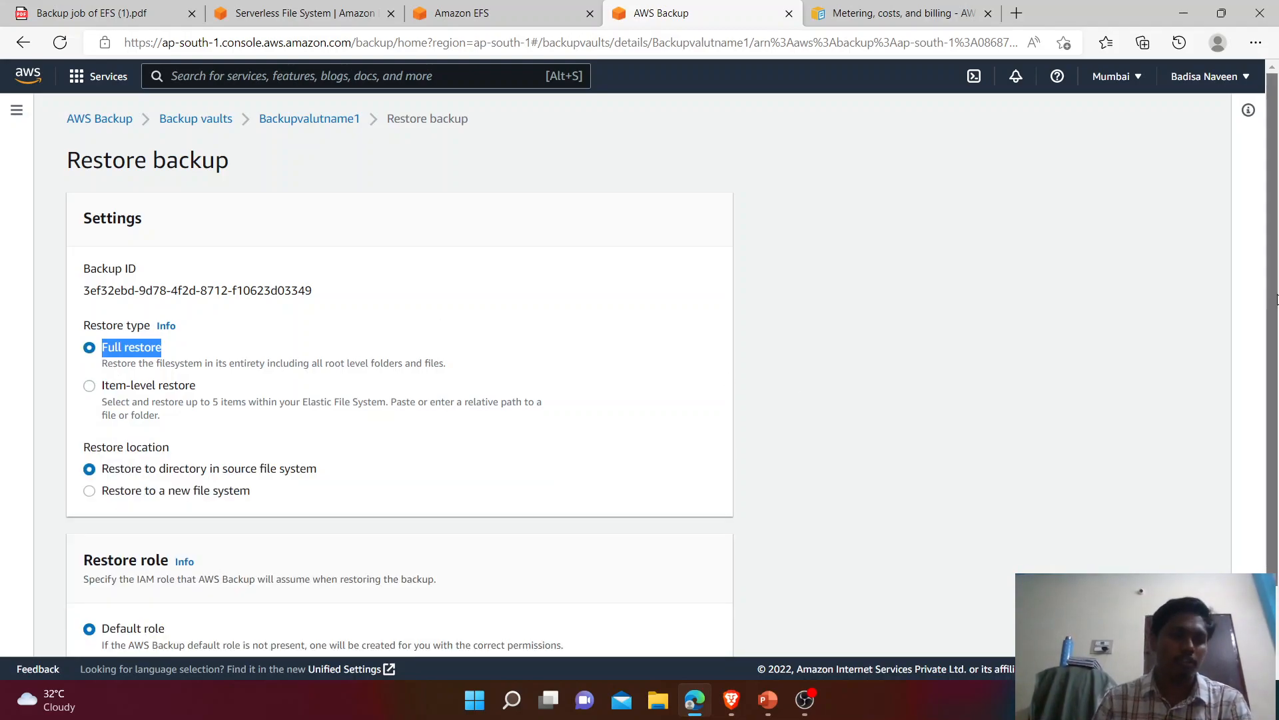
{"action": "scroll", "coordinate": [1278, 298], "scroll_direction": "down", "scroll_amount": 2}
{"action": "left_click_drag", "start_coordinate": [171, 362], "coordinate": [84, 362]}
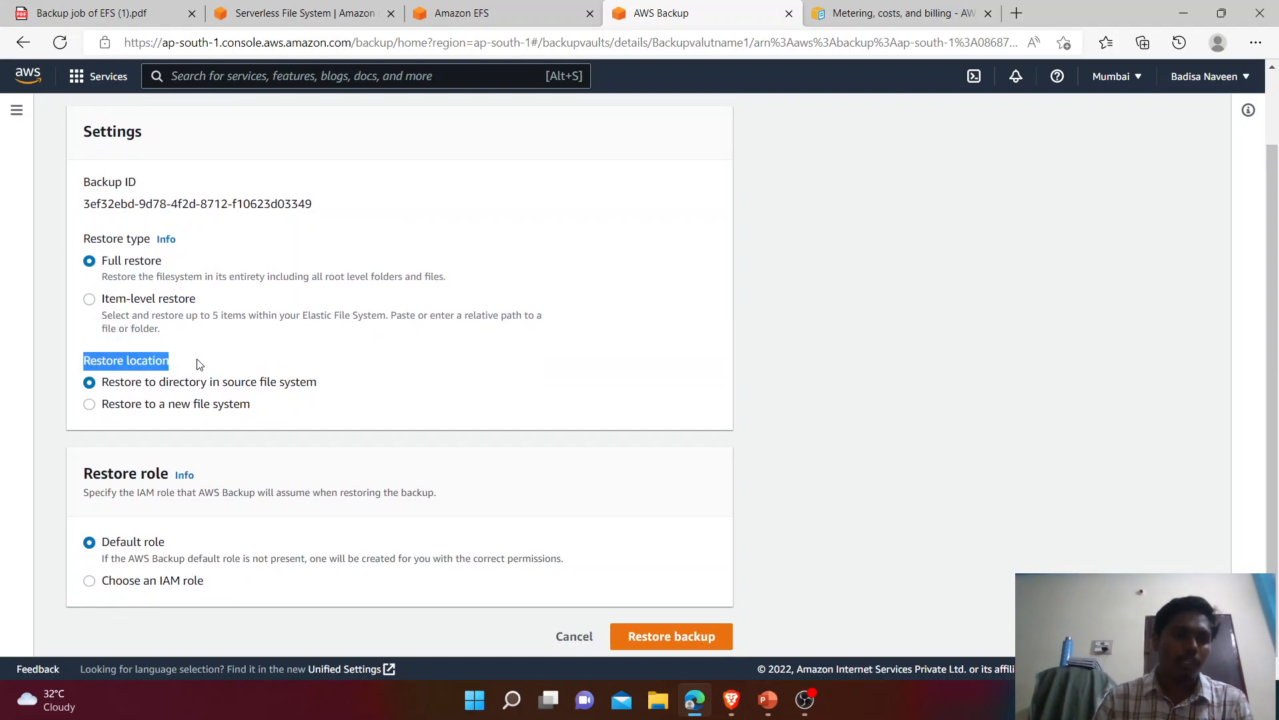
Step: Set the restore location to a new Regional file system
{"action": "left_click", "coordinate": [99, 407]}
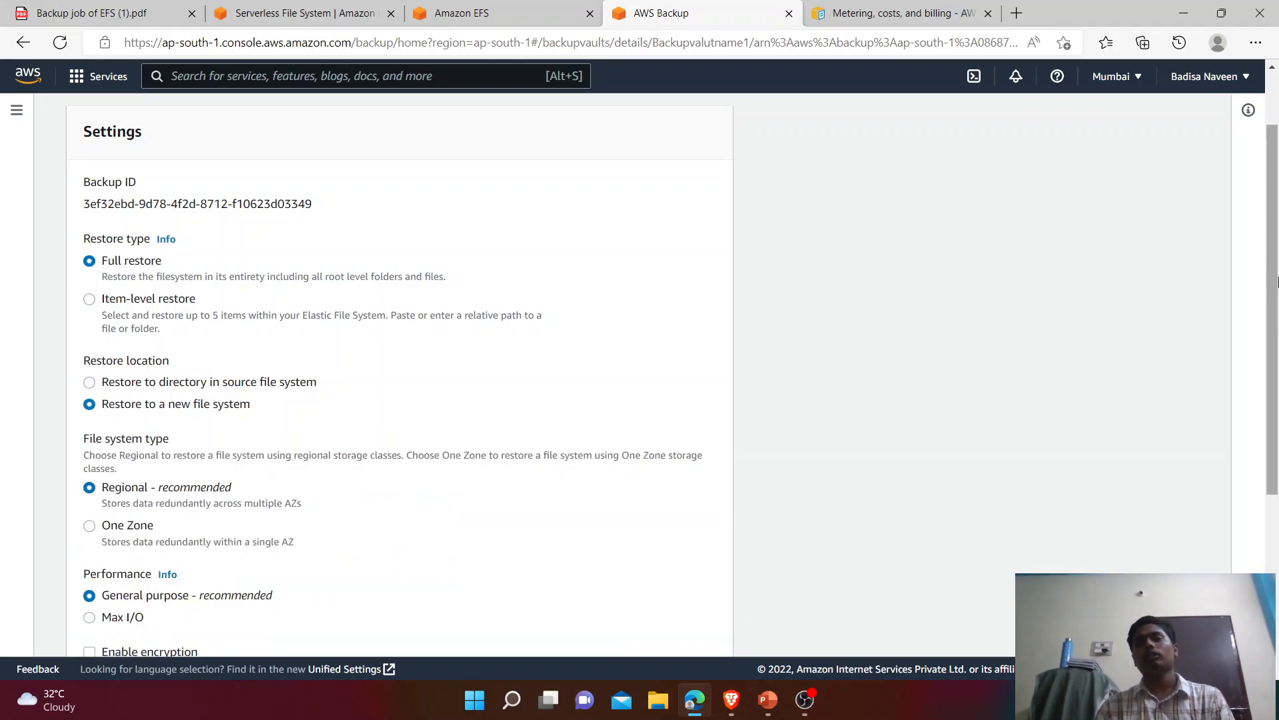
{"action": "left_click_drag", "start_coordinate": [1275, 281], "coordinate": [1277, 366]}
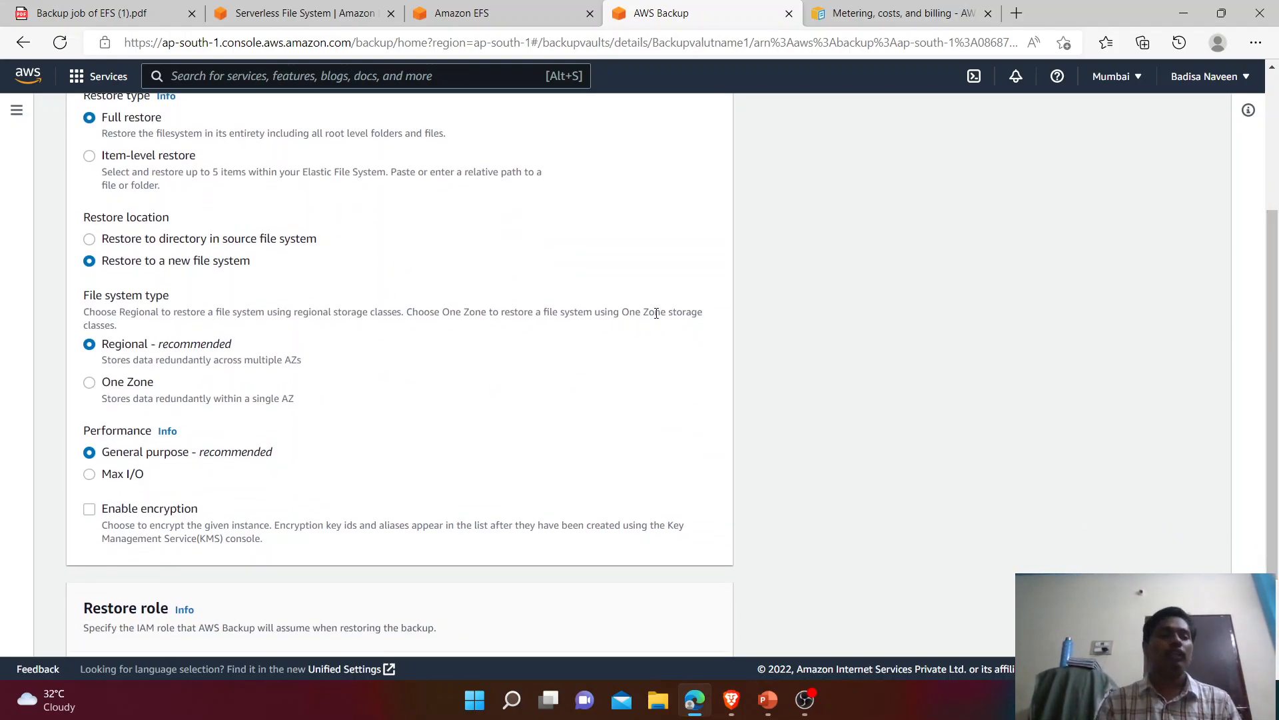
{"action": "left_click", "coordinate": [94, 240]}
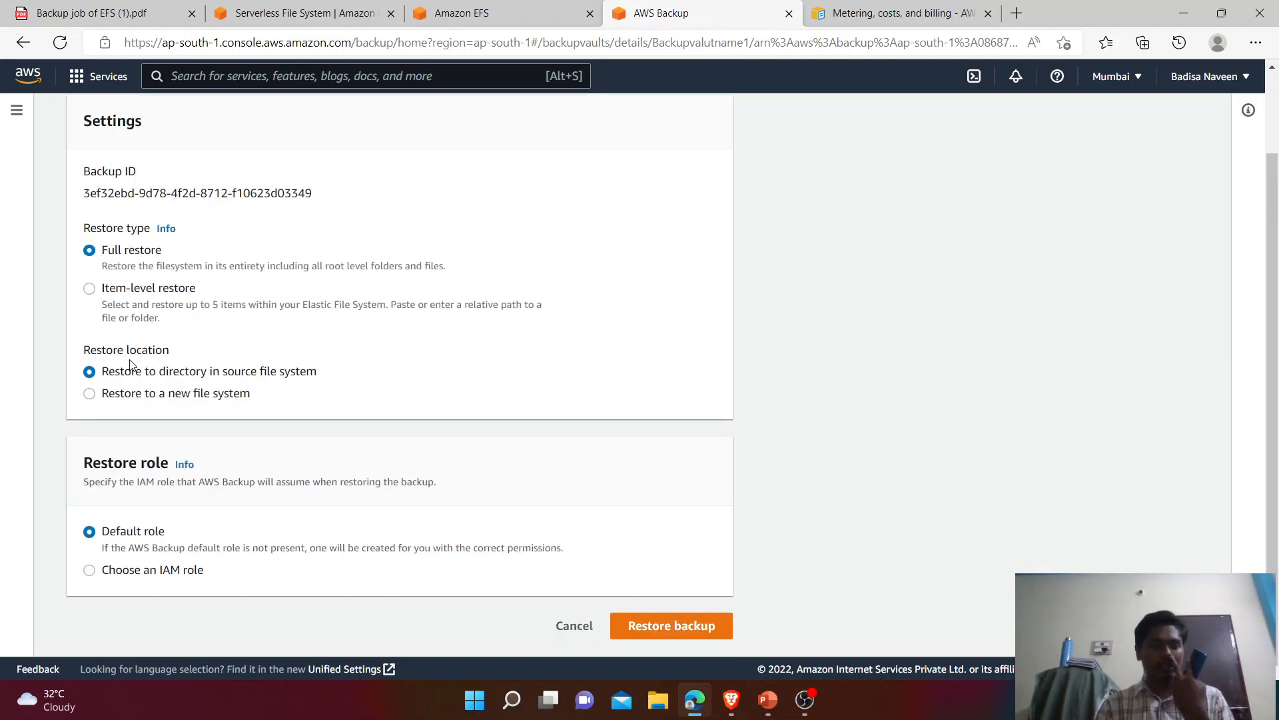
{"action": "left_click", "coordinate": [89, 393]}
{"action": "scroll", "coordinate": [1275, 355], "scroll_direction": "down", "scroll_amount": 2}
{"action": "scroll", "coordinate": [1276, 355], "scroll_direction": "down", "scroll_amount": 1}
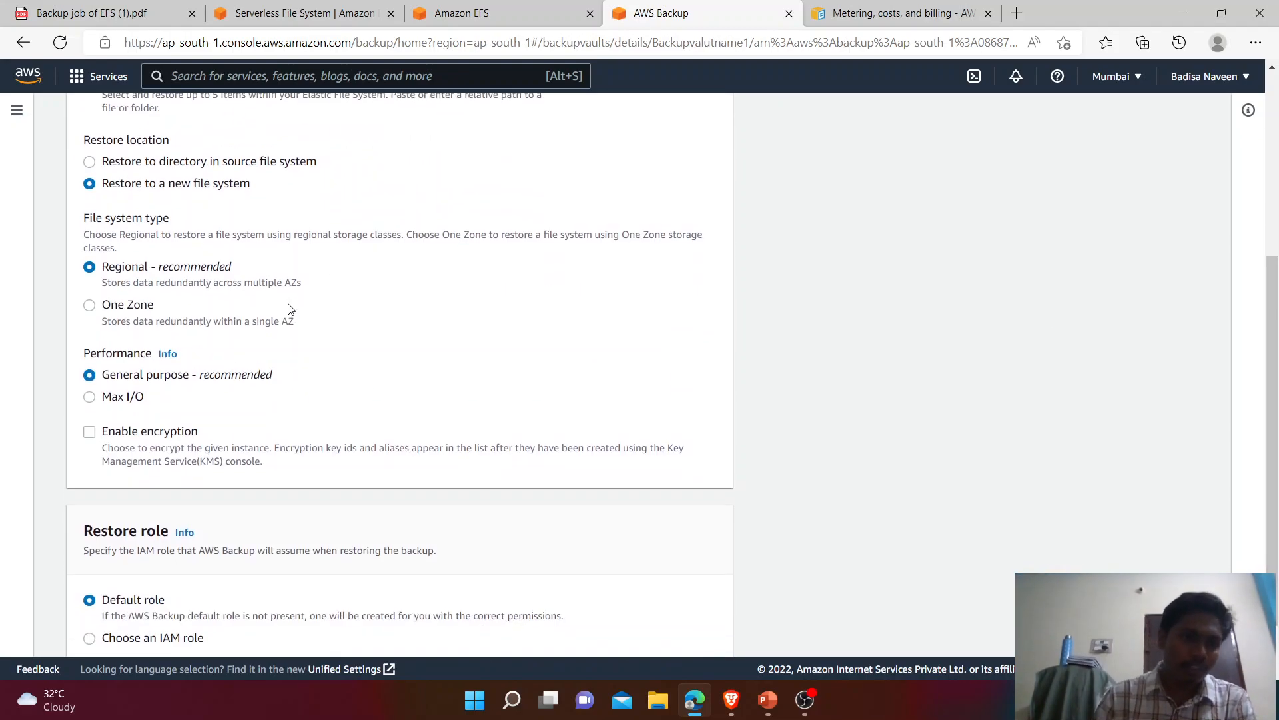
{"action": "left_click_drag", "start_coordinate": [254, 274], "coordinate": [110, 261]}
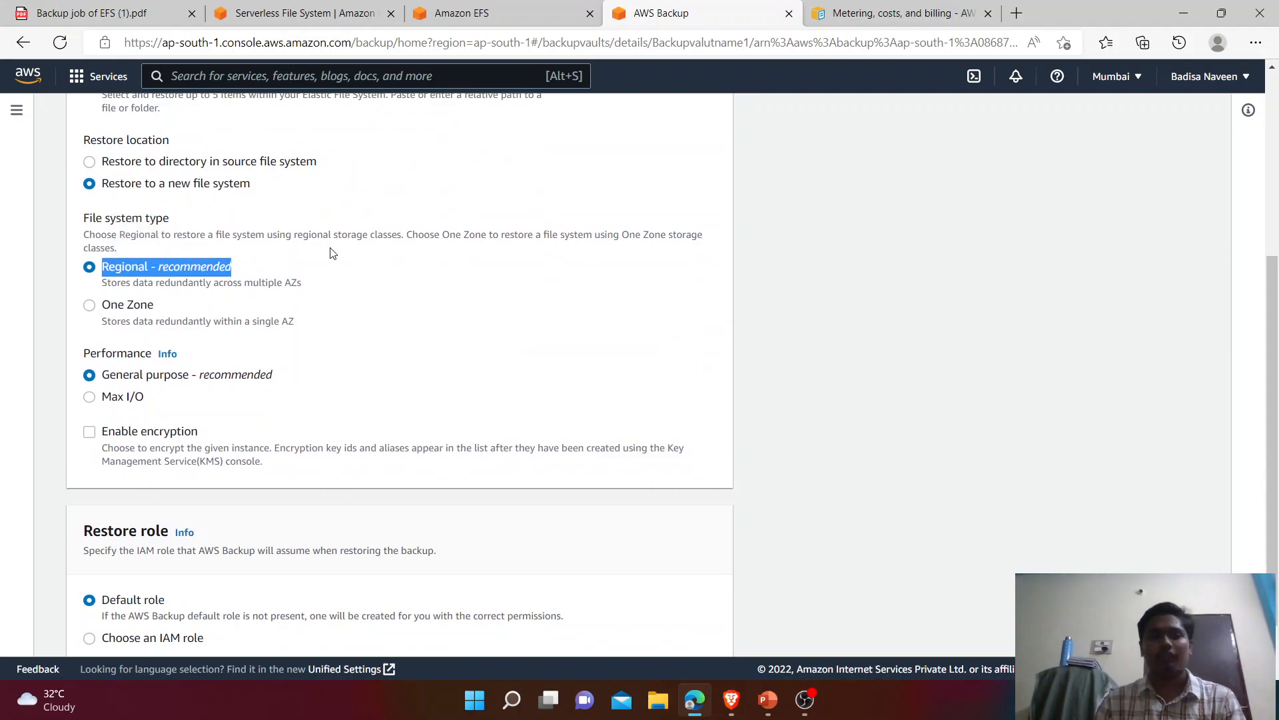
{"action": "left_click", "coordinate": [286, 382]}
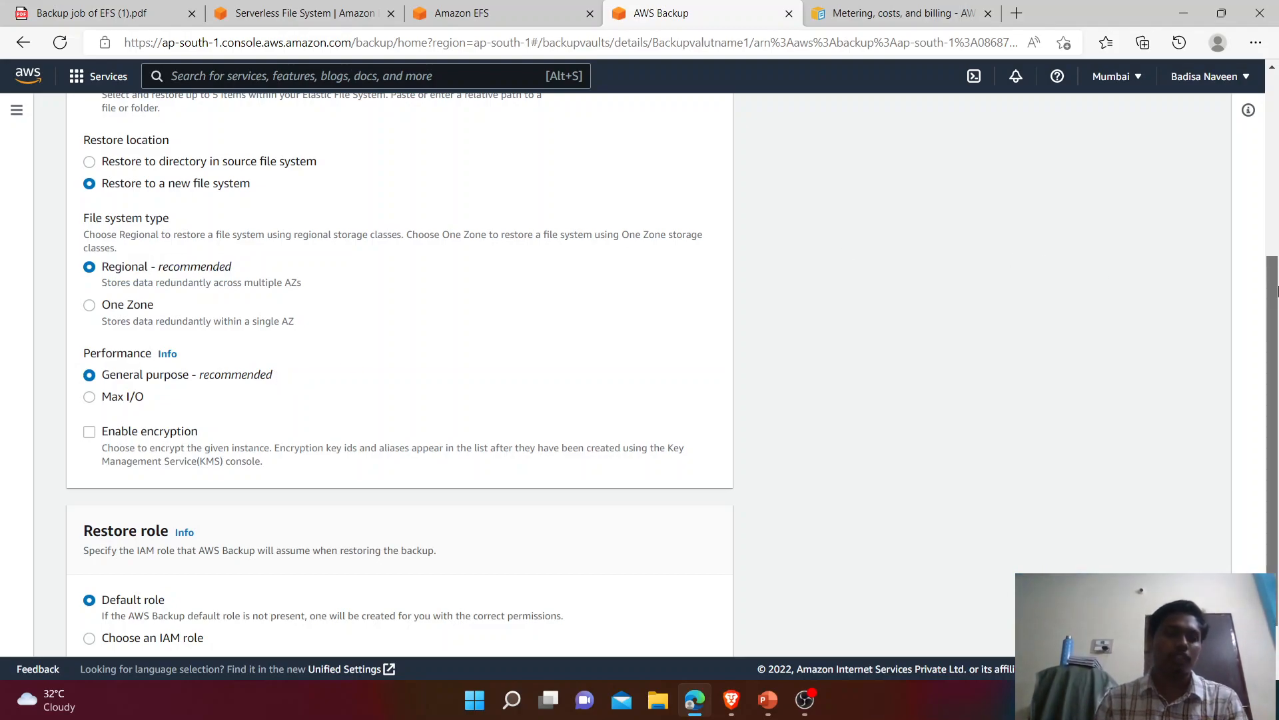
{"action": "left_click_drag", "start_coordinate": [1276, 291], "coordinate": [1273, 375]}
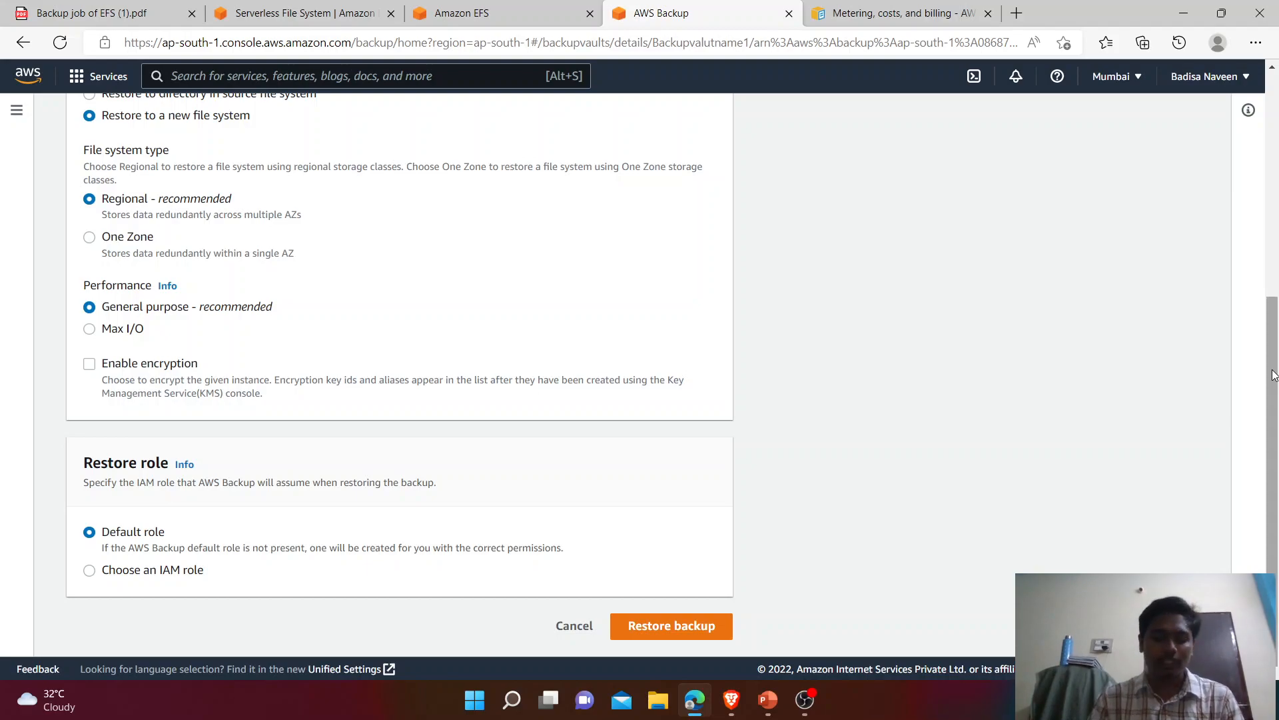
{"action": "scroll", "coordinate": [1273, 373], "scroll_direction": "up", "scroll_amount": 3}
{"action": "scroll", "coordinate": [1273, 373], "scroll_direction": "down", "scroll_amount": 3}
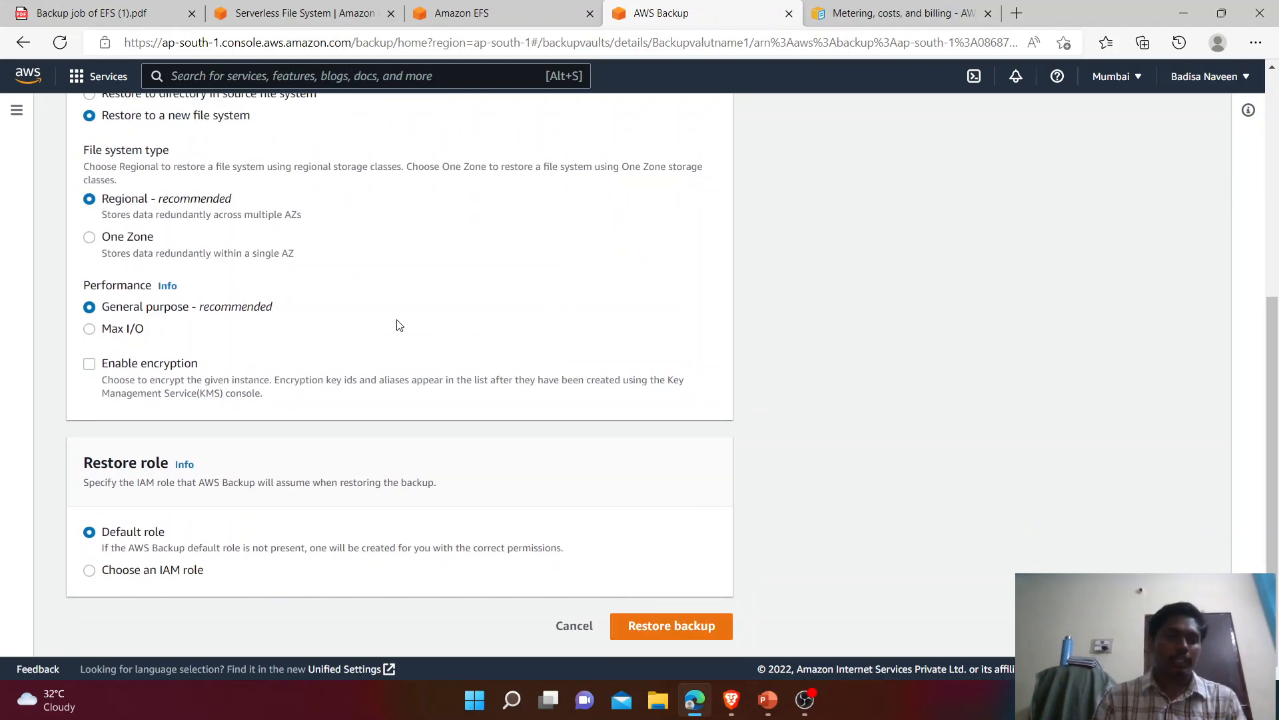
Step: Enable encryption with the aws/elasticfilesystem key and submit the restore
{"action": "left_click", "coordinate": [91, 364]}
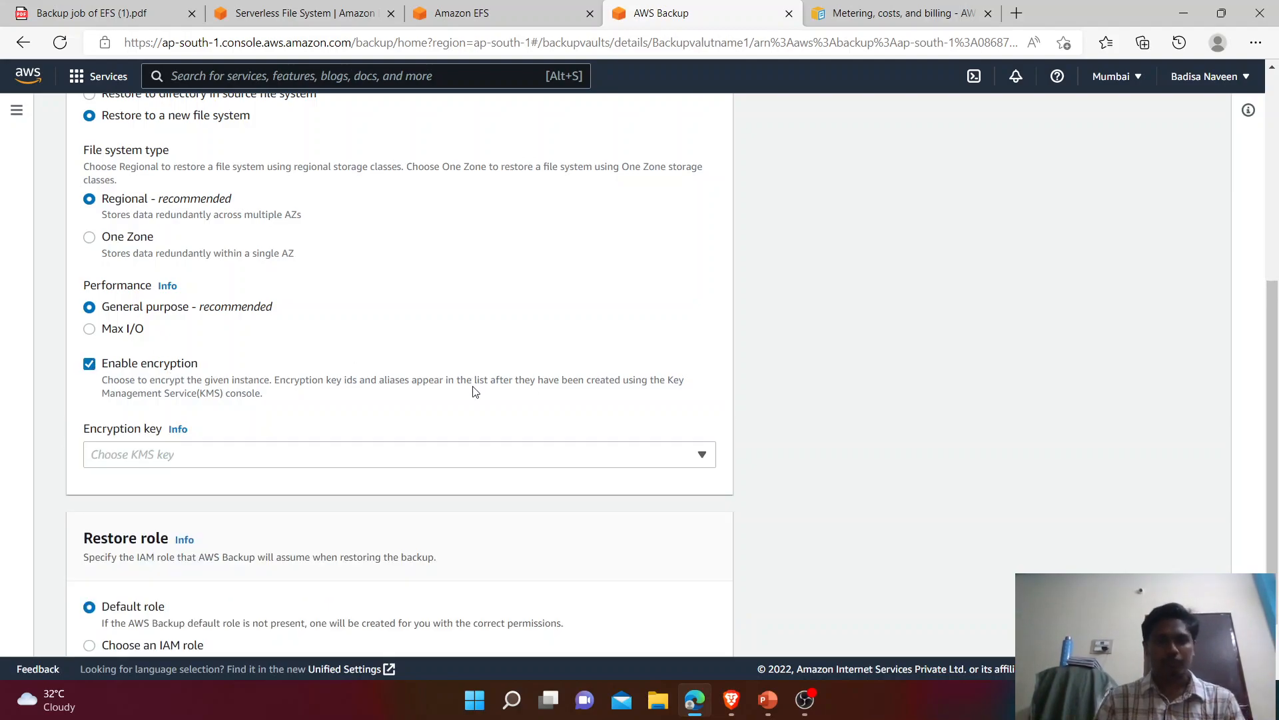
{"action": "left_click", "coordinate": [408, 462]}
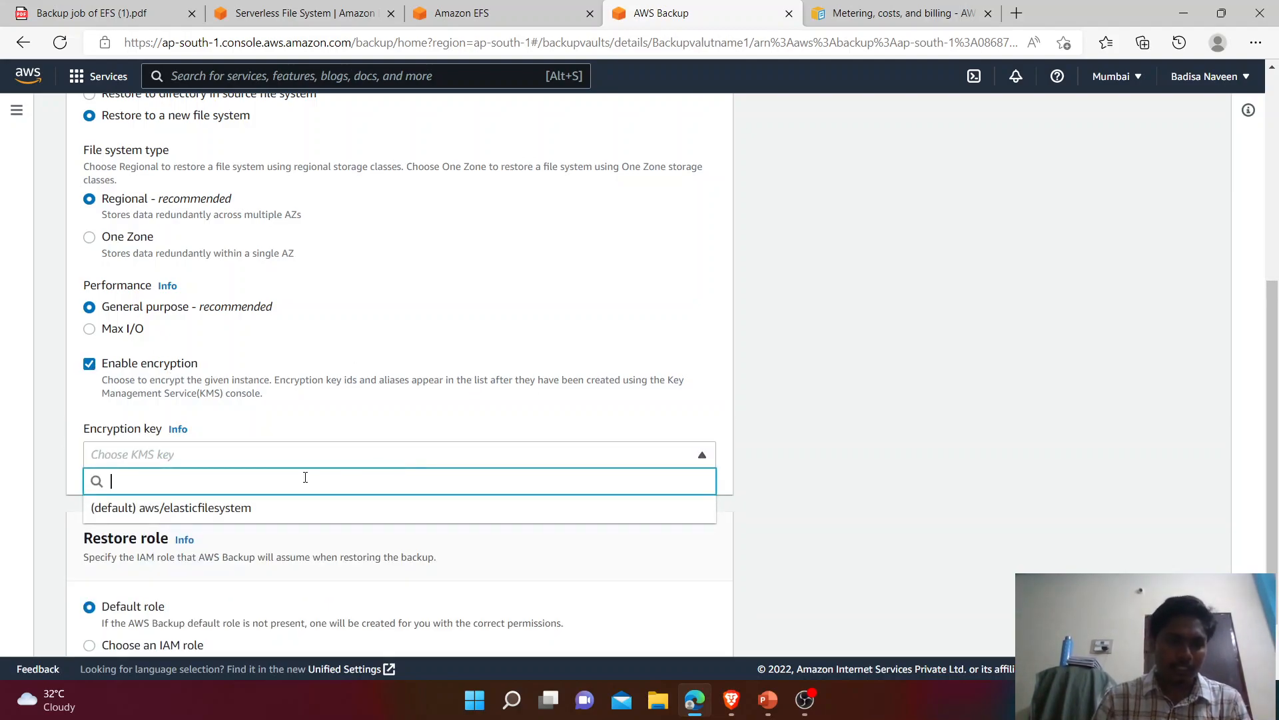
{"action": "left_click", "coordinate": [245, 510]}
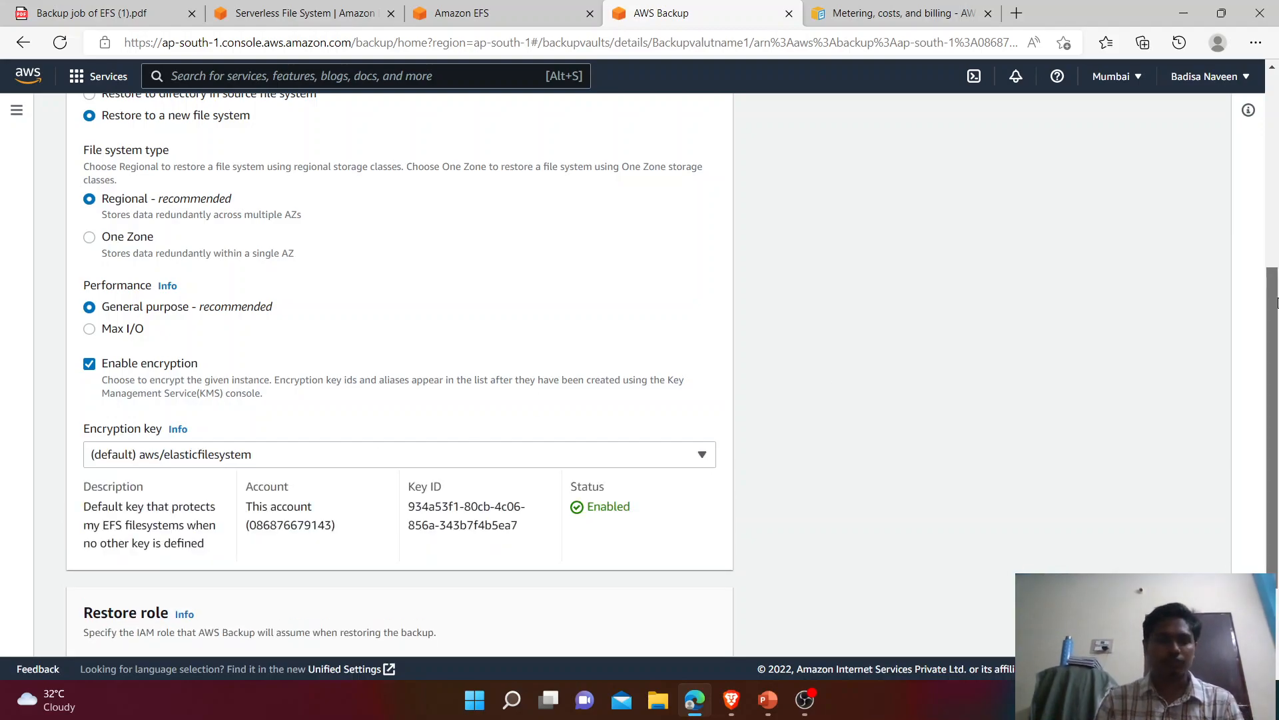
{"action": "scroll", "coordinate": [832, 389], "scroll_direction": "down", "scroll_amount": 2}
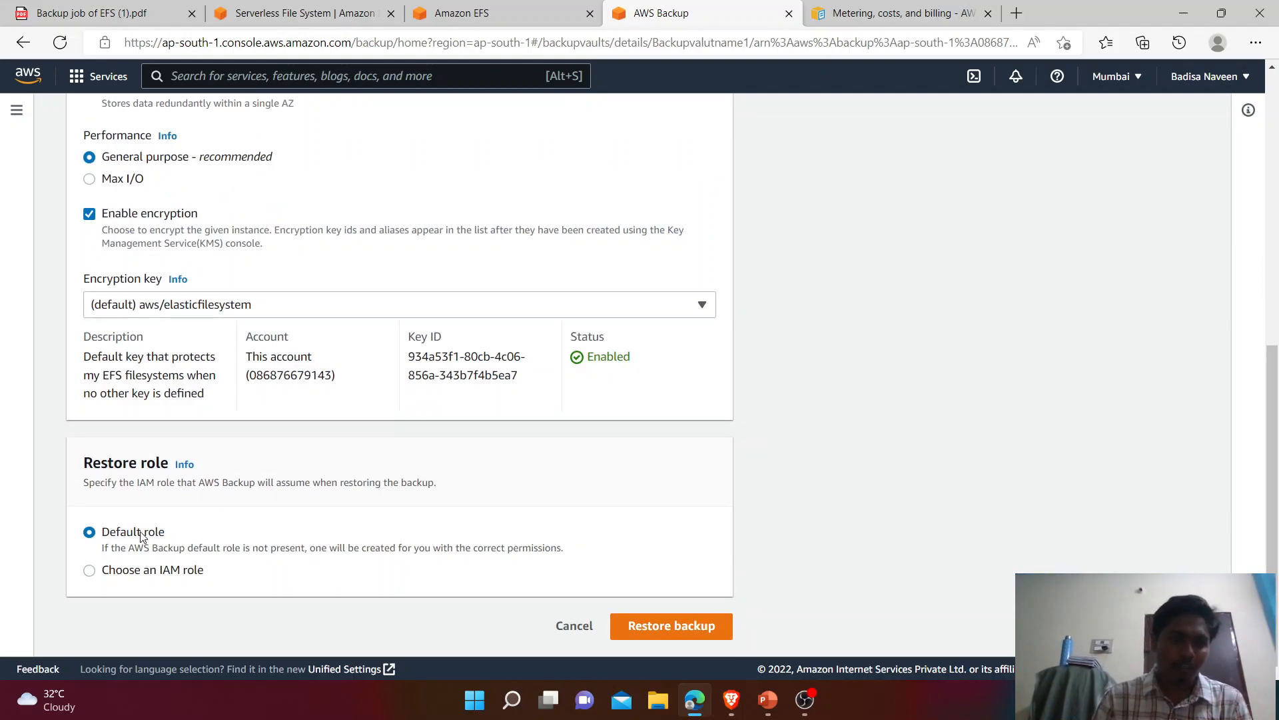
{"action": "left_click", "coordinate": [649, 629]}
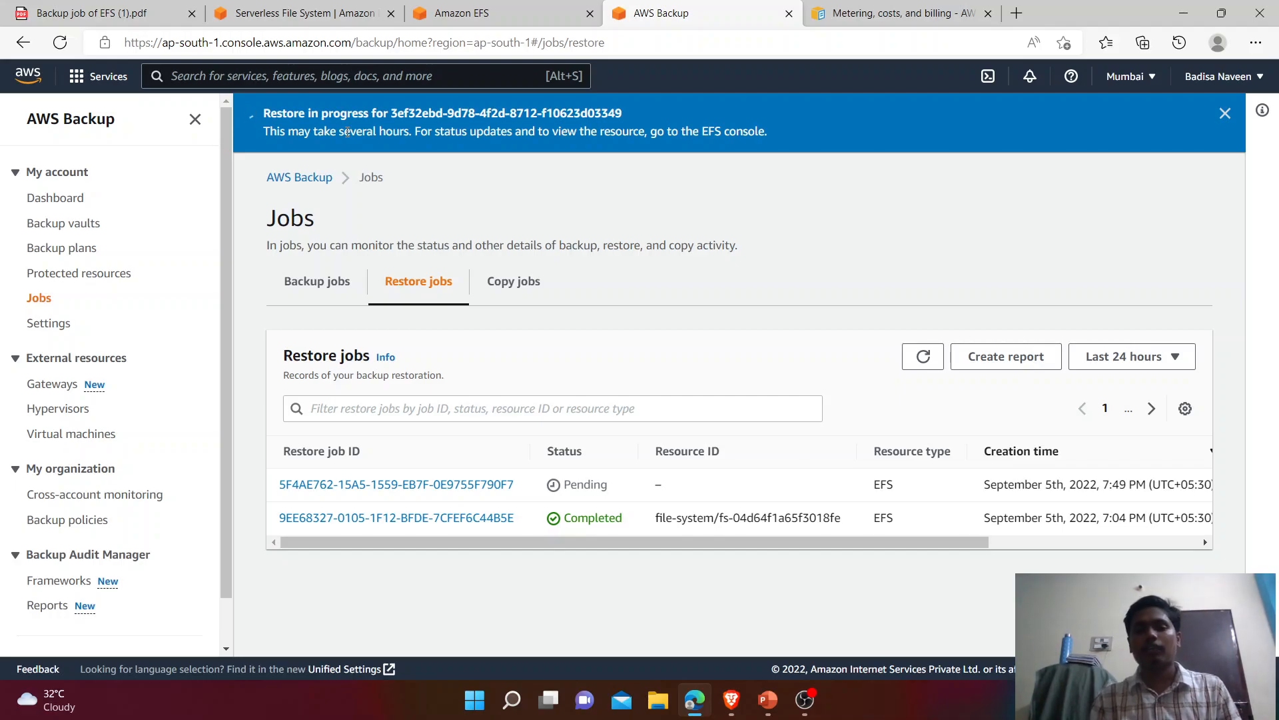
Step: Refresh the restore jobs list to track the new restore job
{"action": "left_click", "coordinate": [910, 358]}
{"action": "left_click", "coordinate": [911, 358]}
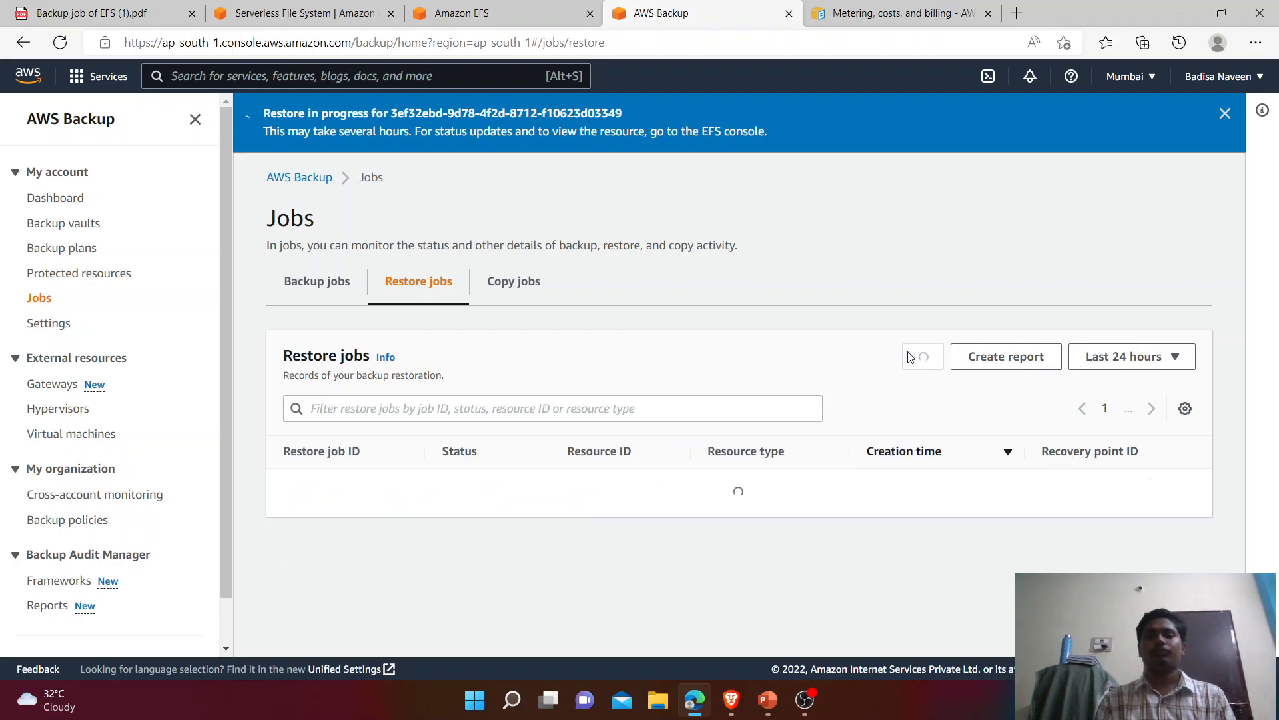
{"action": "left_click", "coordinate": [910, 357]}
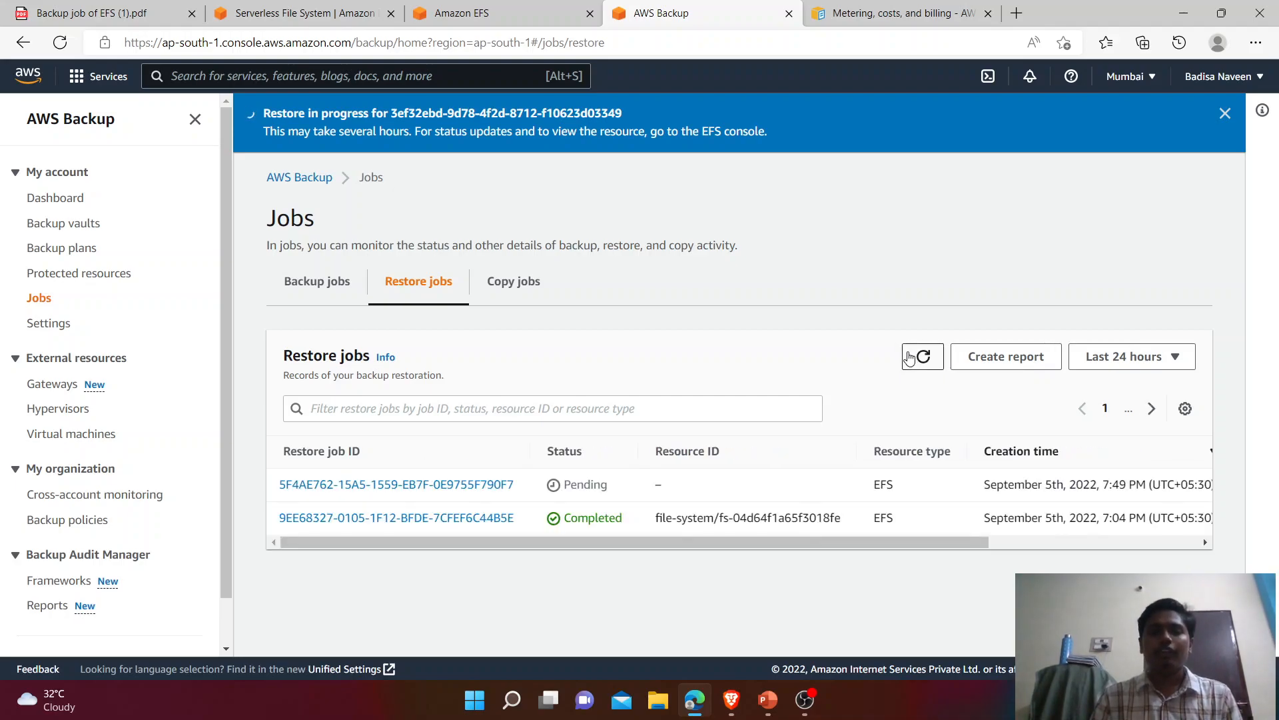
{"action": "left_click", "coordinate": [925, 360]}
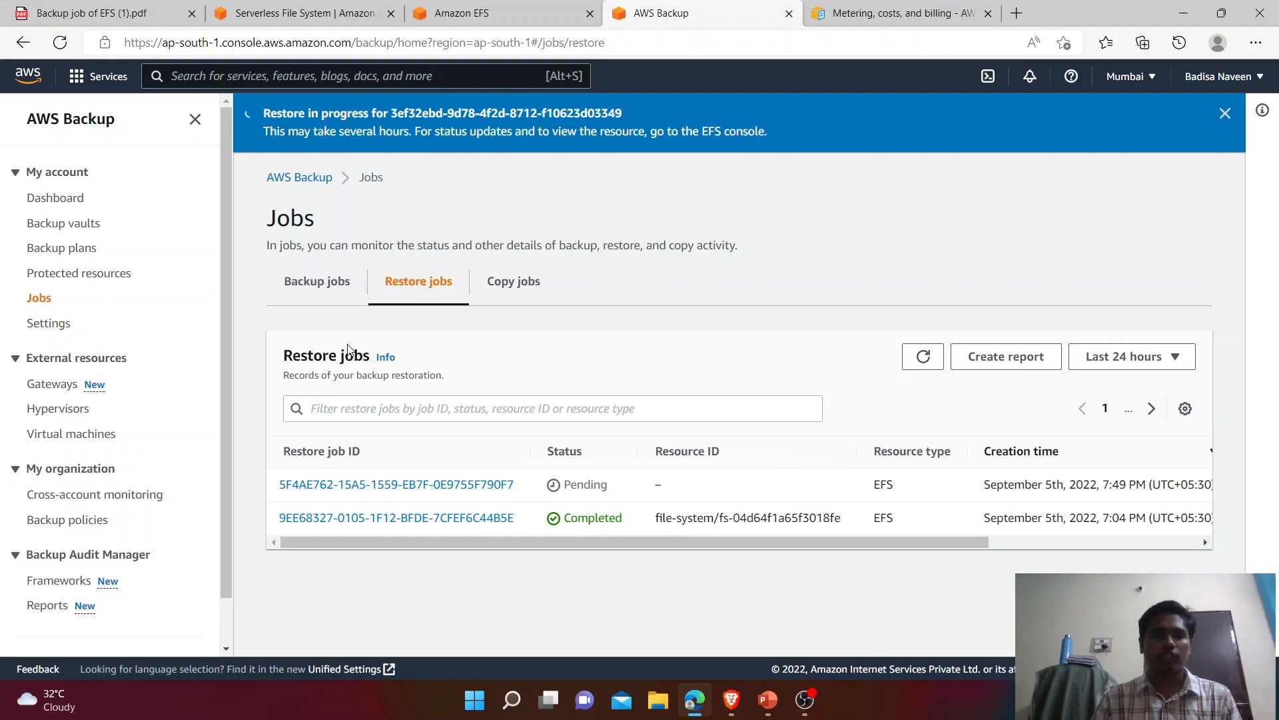
Step: Review the remaining steps in the Backup job of EFS (1).pdf guide
{"action": "left_click", "coordinate": [107, 12]}
{"action": "scroll", "coordinate": [408, 500], "scroll_direction": "up", "scroll_amount": 5}
{"action": "scroll", "coordinate": [407, 500], "scroll_direction": "down", "scroll_amount": 8}
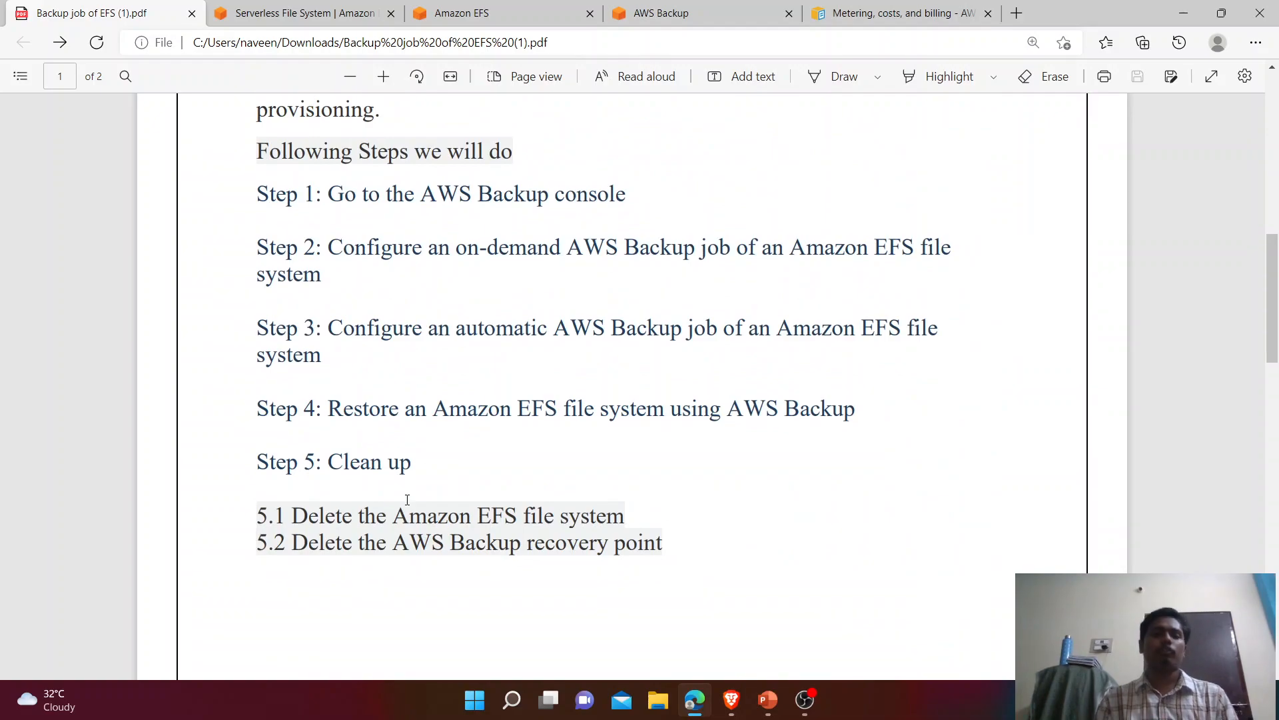
{"action": "left_click_drag", "start_coordinate": [417, 460], "coordinate": [270, 460]}
{"action": "scroll", "coordinate": [263, 460], "scroll_direction": "down", "scroll_amount": 1}
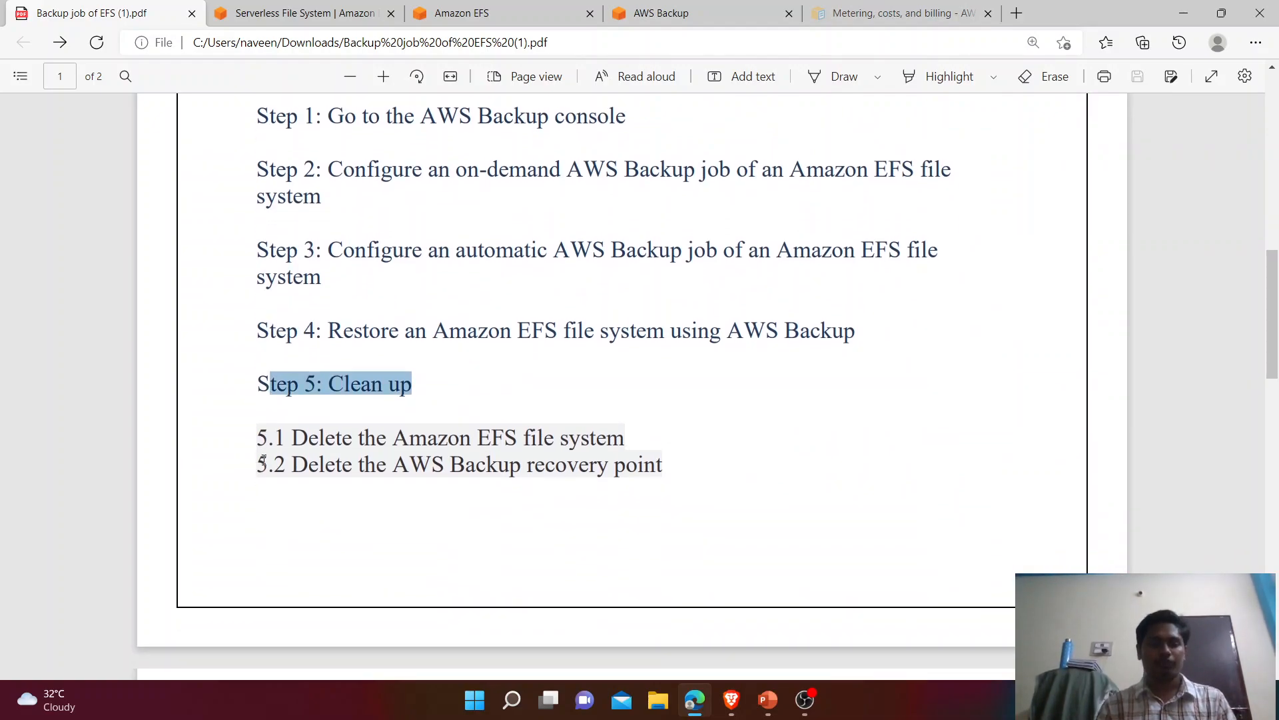
Step: Check the EFS file systems list and confirm the restore job is still Pending
{"action": "left_click", "coordinate": [476, 13]}
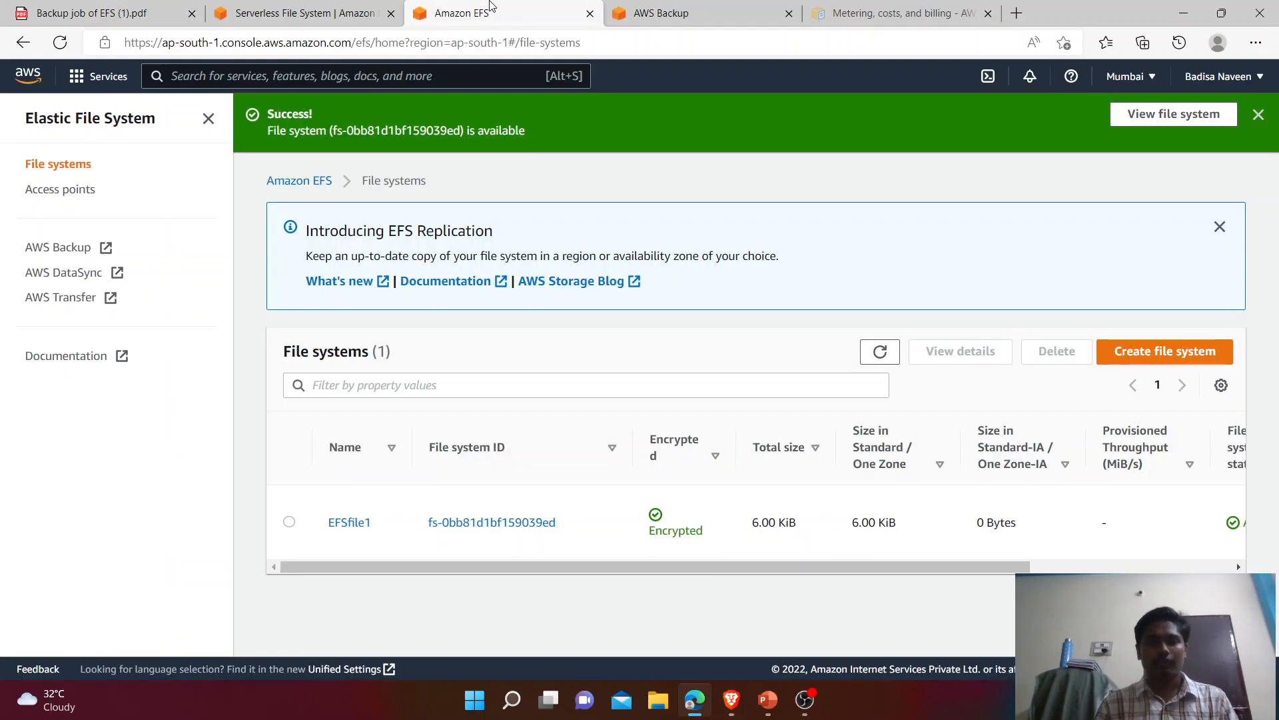
{"action": "key", "text": "ctrl+Tab"}
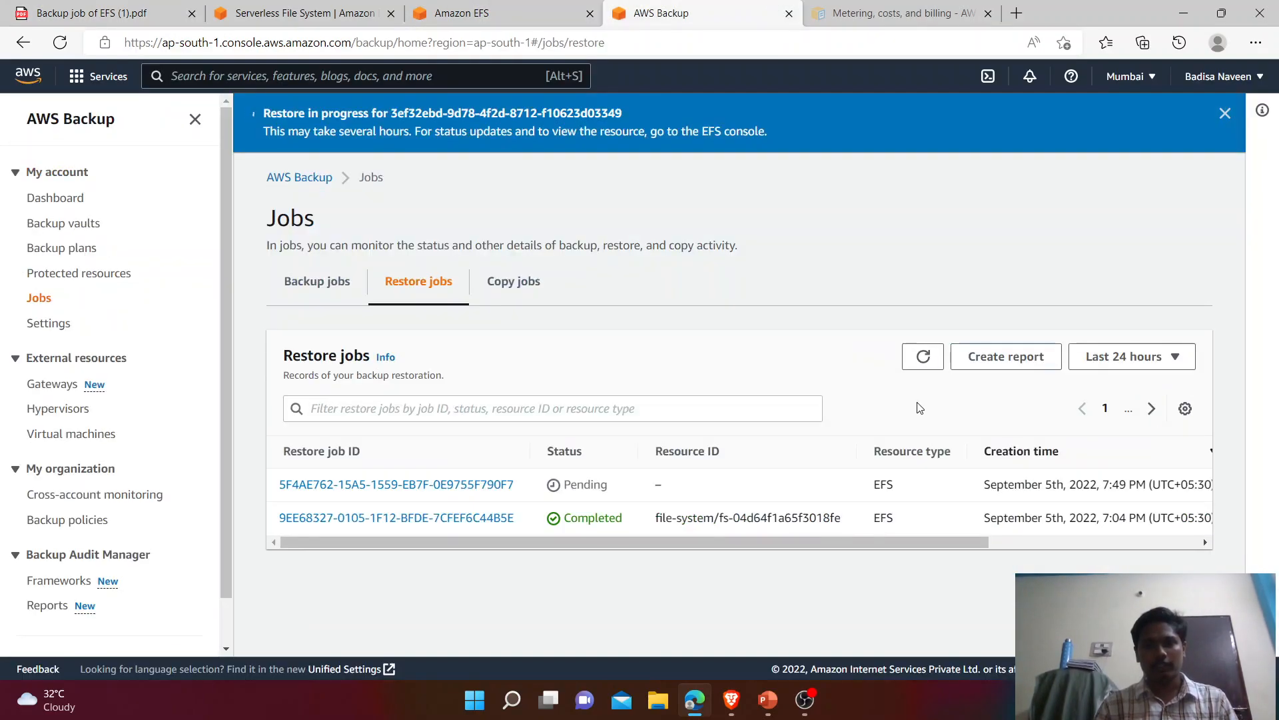
{"action": "left_click", "coordinate": [925, 363]}
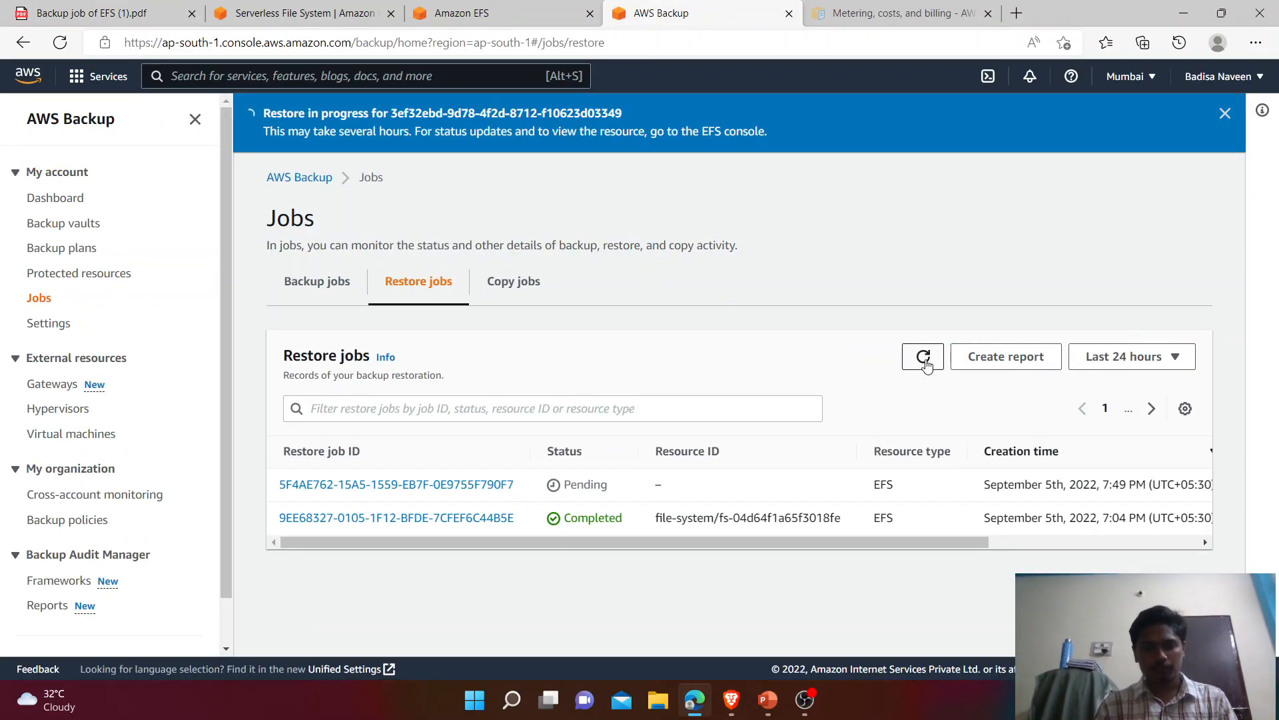
{"action": "double_click", "coordinate": [540, 496]}
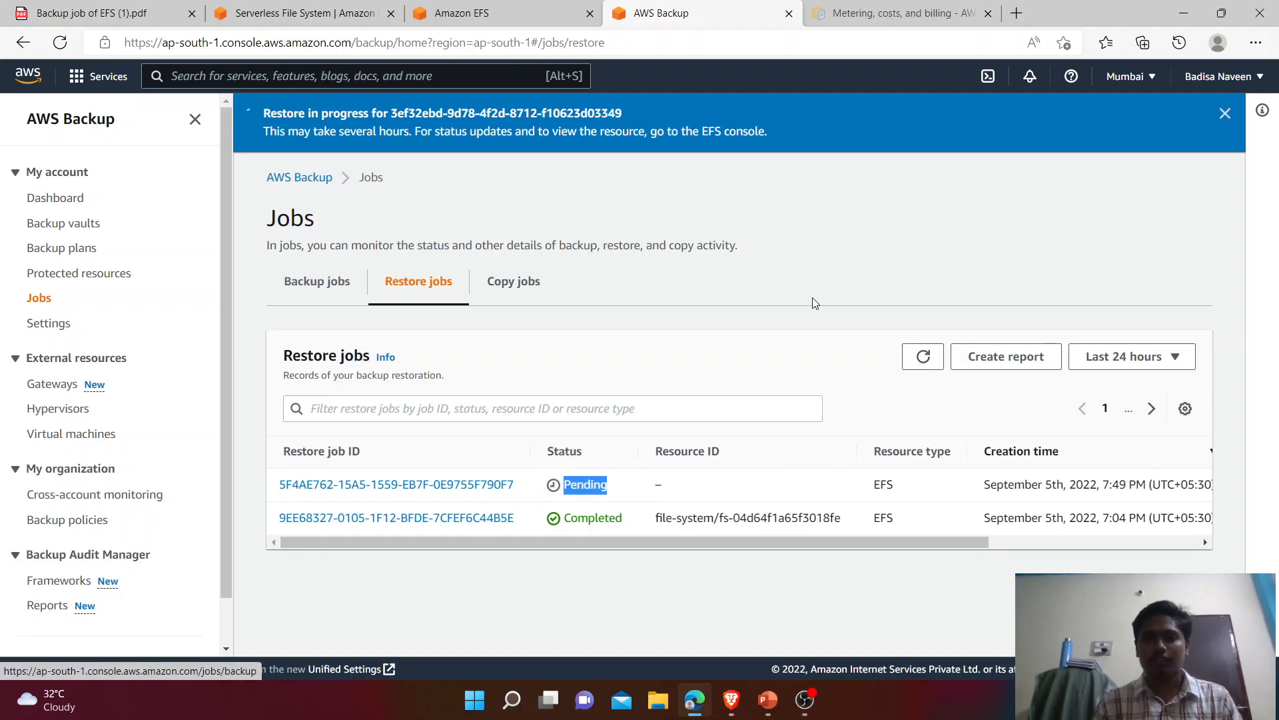
{"action": "left_click", "coordinate": [939, 364]}
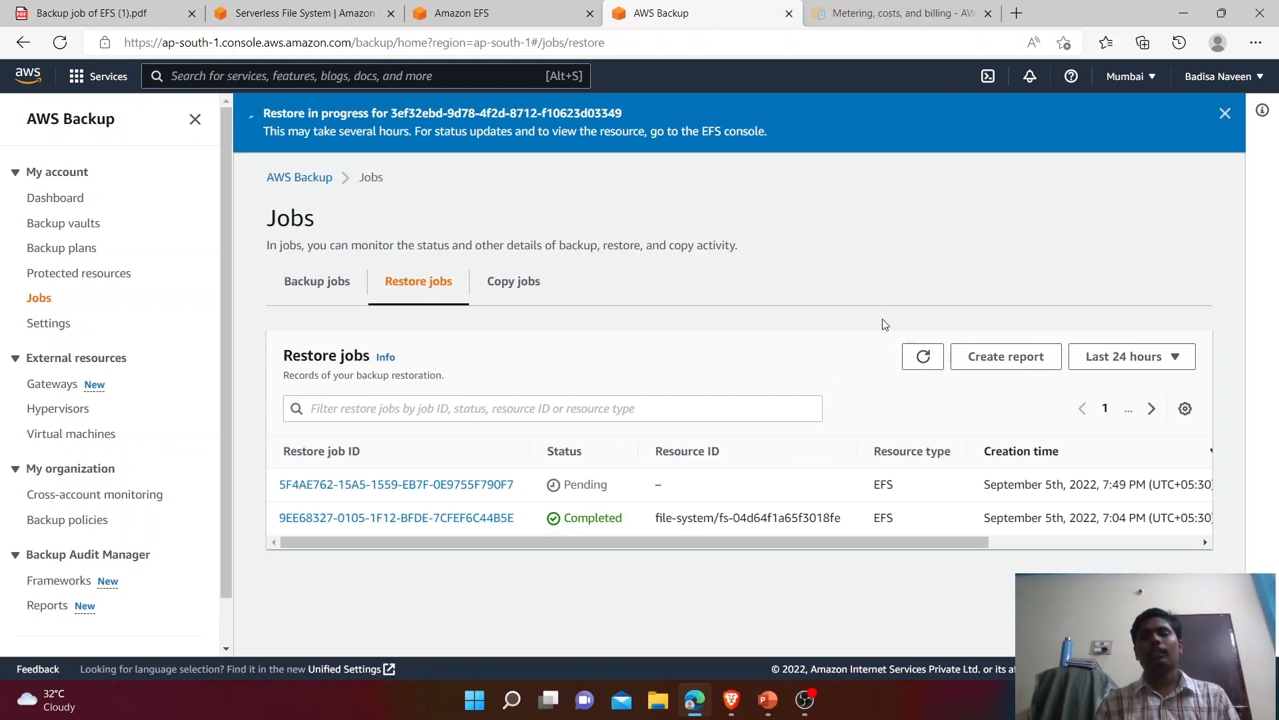
{"action": "left_click", "coordinate": [921, 360]}
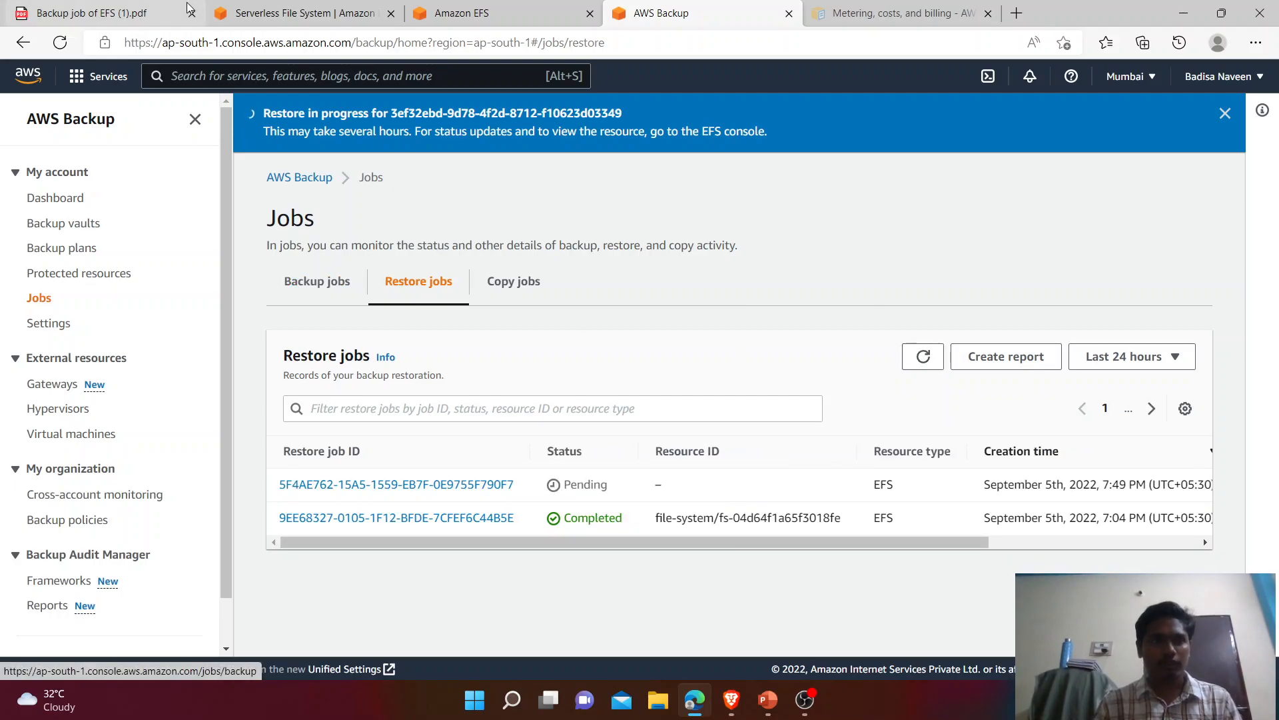
Step: Recheck the guide and pricing page, refresh restore jobs again, then view the EFS file systems list
{"action": "left_click", "coordinate": [131, 5]}
{"action": "scroll", "coordinate": [413, 419], "scroll_direction": "down", "scroll_amount": 3}
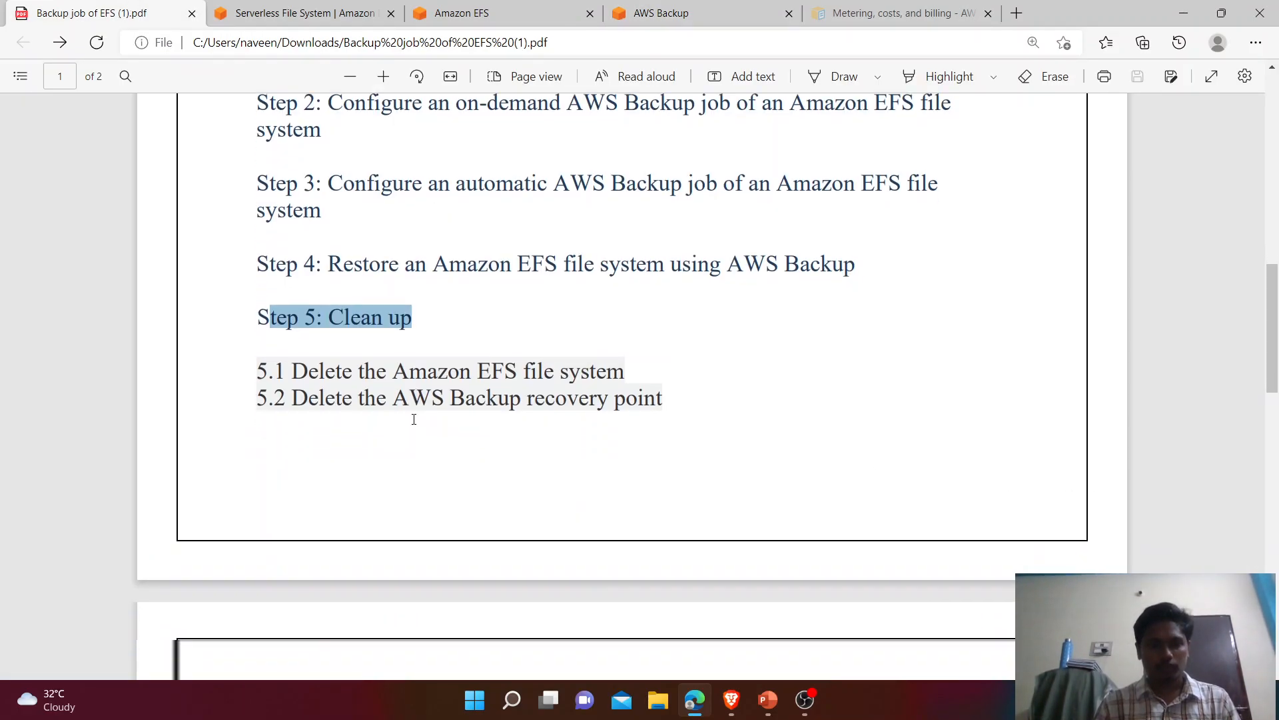
{"action": "scroll", "coordinate": [414, 419], "scroll_direction": "down", "scroll_amount": 15}
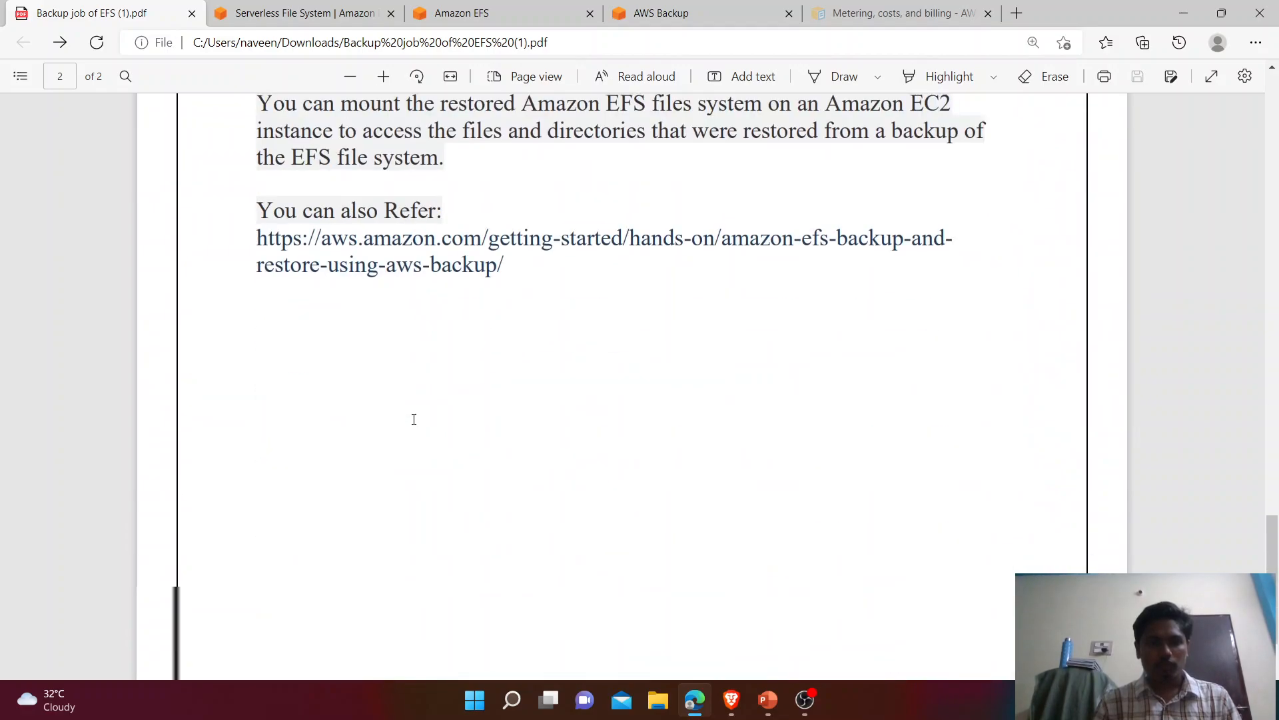
{"action": "scroll", "coordinate": [414, 419], "scroll_direction": "up", "scroll_amount": 1}
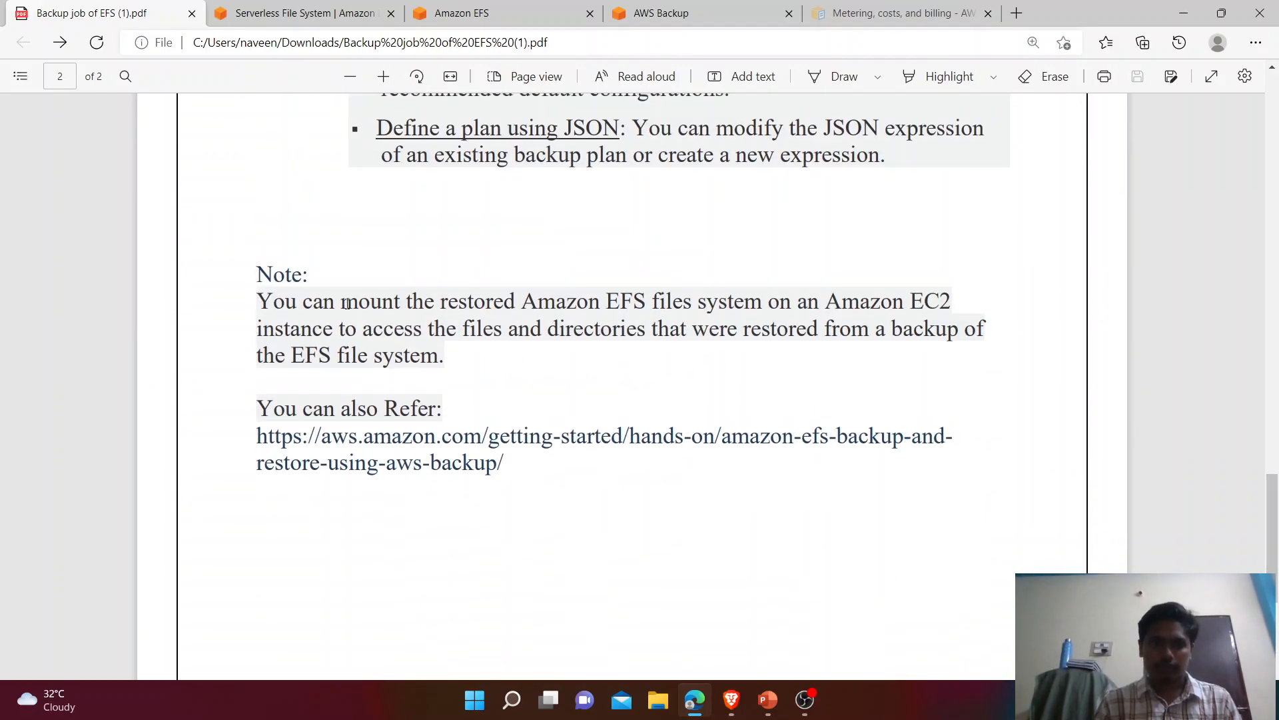
{"action": "left_click", "coordinate": [306, 7]}
{"action": "left_click", "coordinate": [513, 7]}
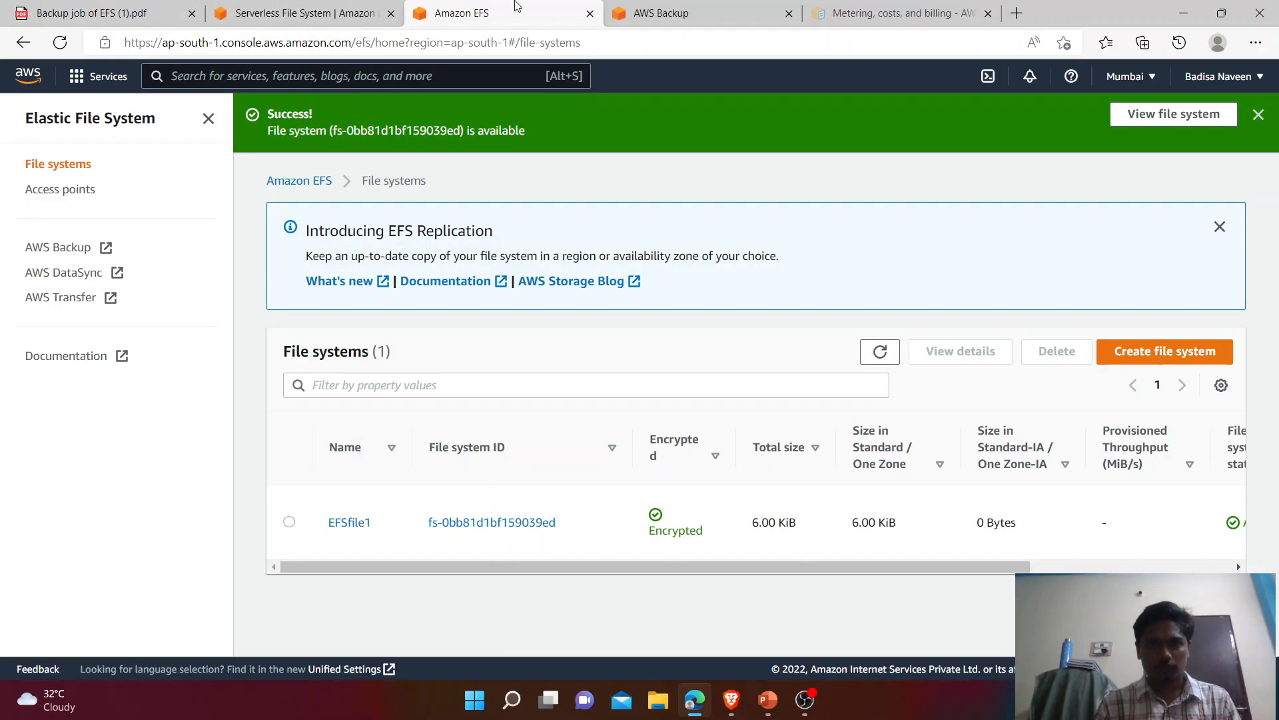
{"action": "left_click", "coordinate": [659, 13]}
{"action": "left_click", "coordinate": [933, 353]}
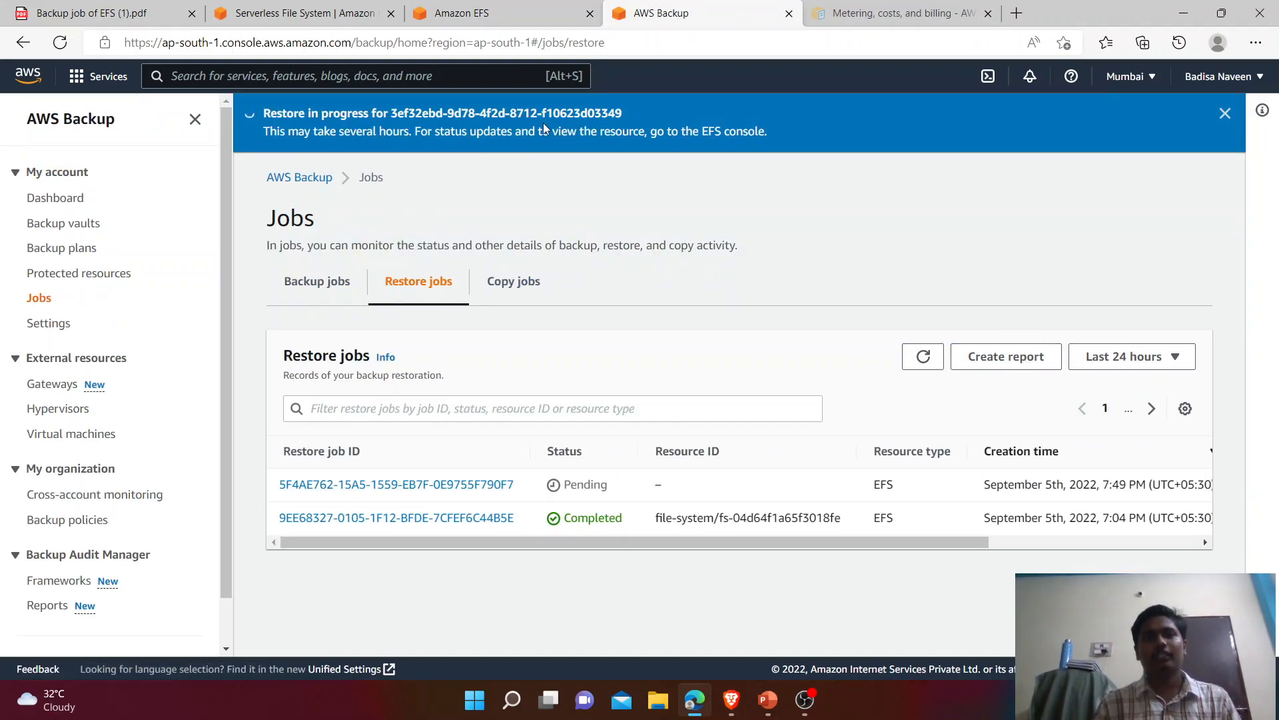
{"action": "left_click", "coordinate": [916, 363]}
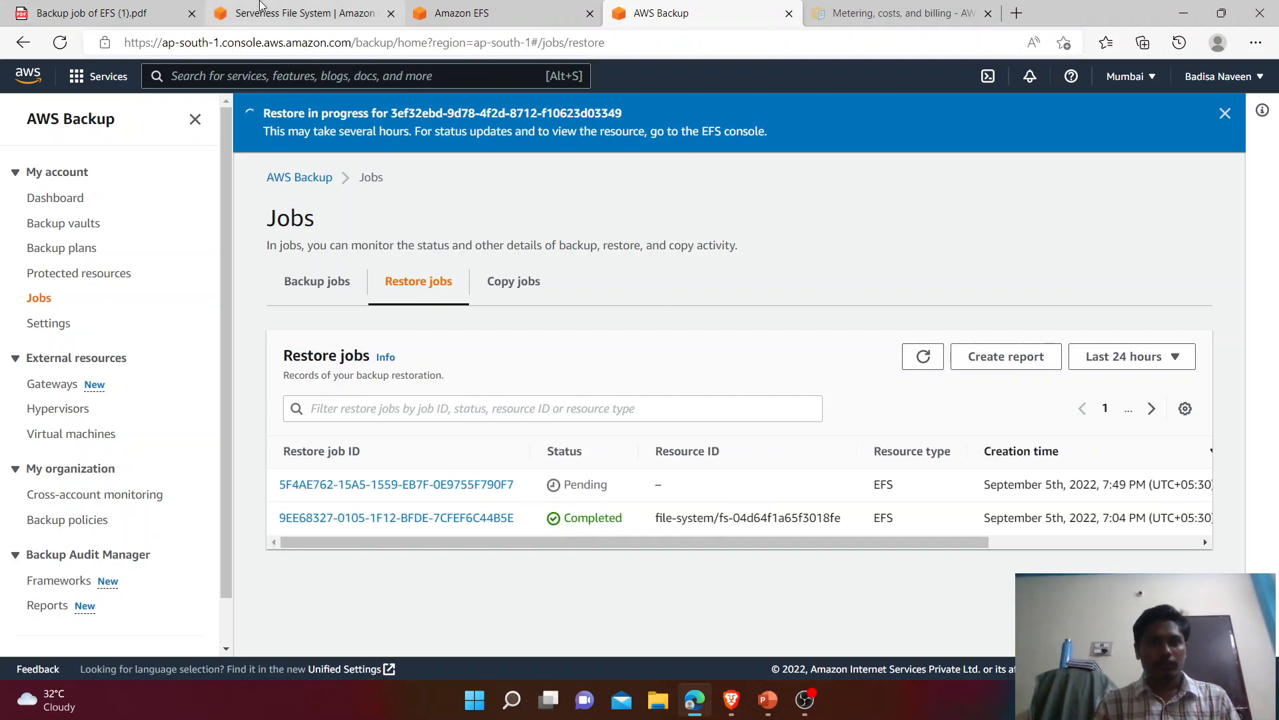
{"action": "left_click", "coordinate": [527, 8]}
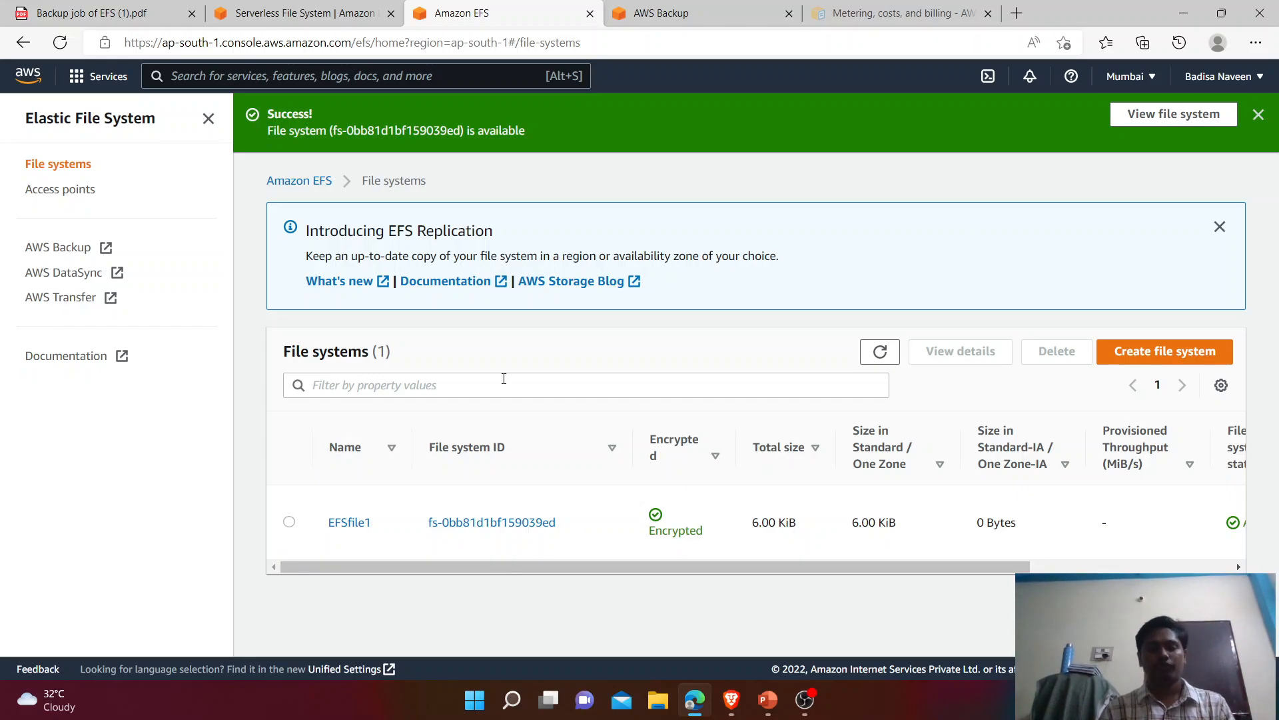
Step: Refresh the restore jobs and confirm the restore is now Running
{"action": "left_click", "coordinate": [635, 10]}
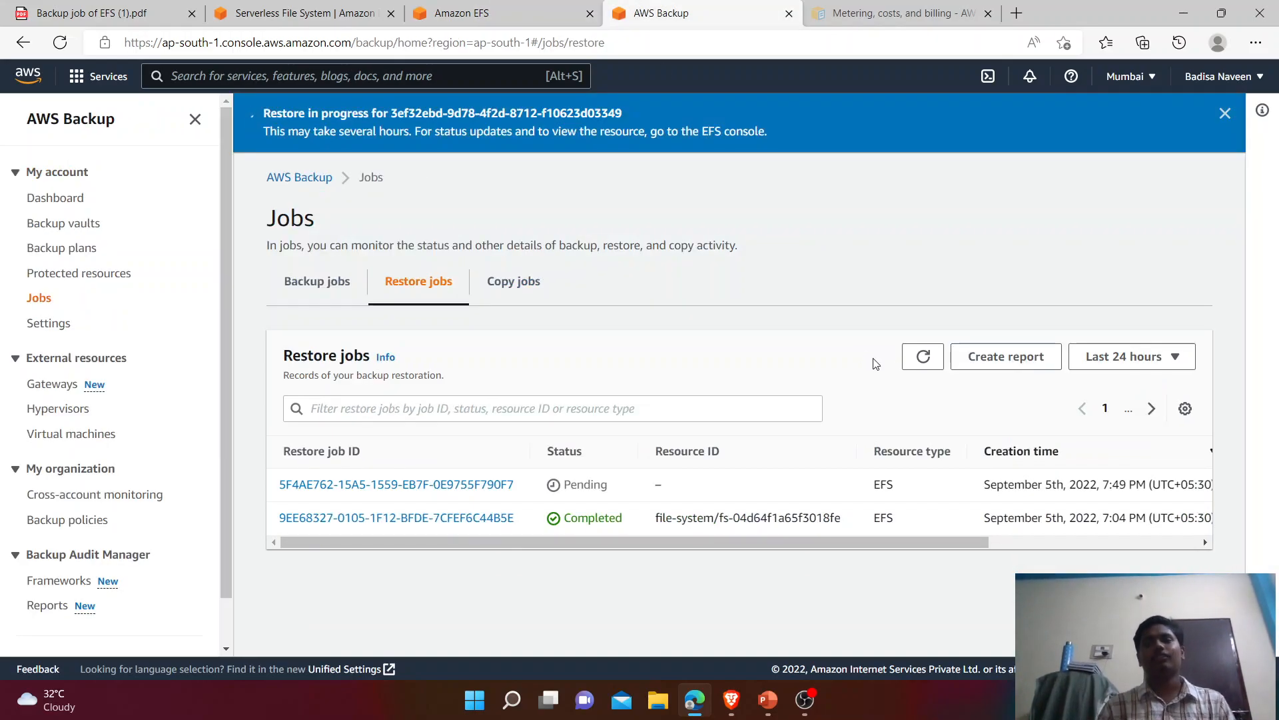
{"action": "double_click", "coordinate": [923, 357]}
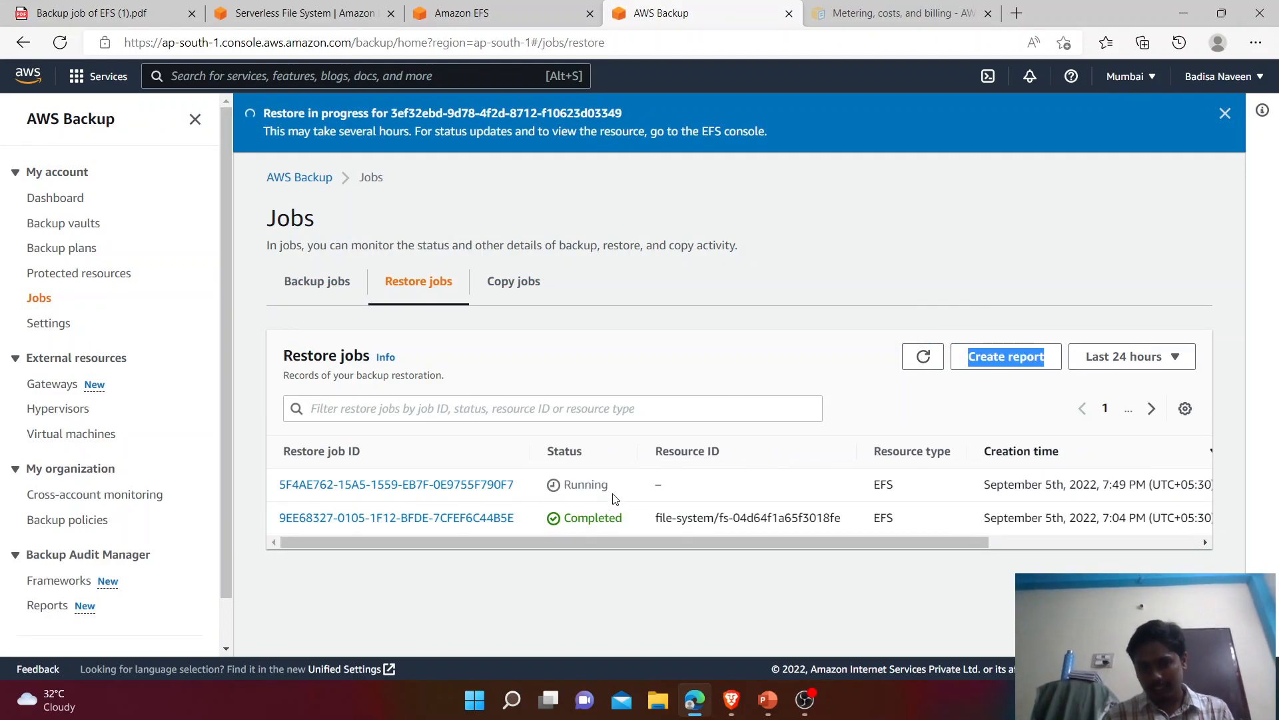
{"action": "left_click_drag", "start_coordinate": [611, 487], "coordinate": [526, 486]}
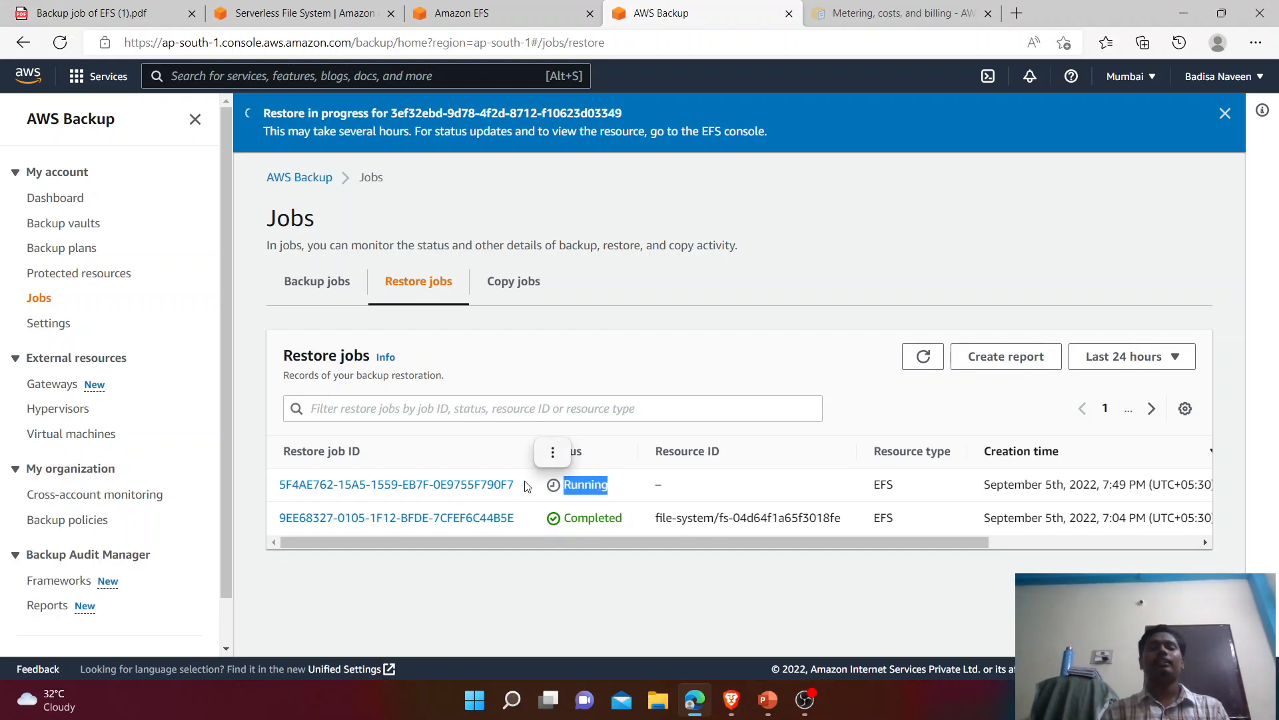
Step: Reload the EFS file systems list until the encrypted fs-0dae1ae05187a0d62 appears beside EFSfile1
{"action": "left_click", "coordinate": [487, 8]}
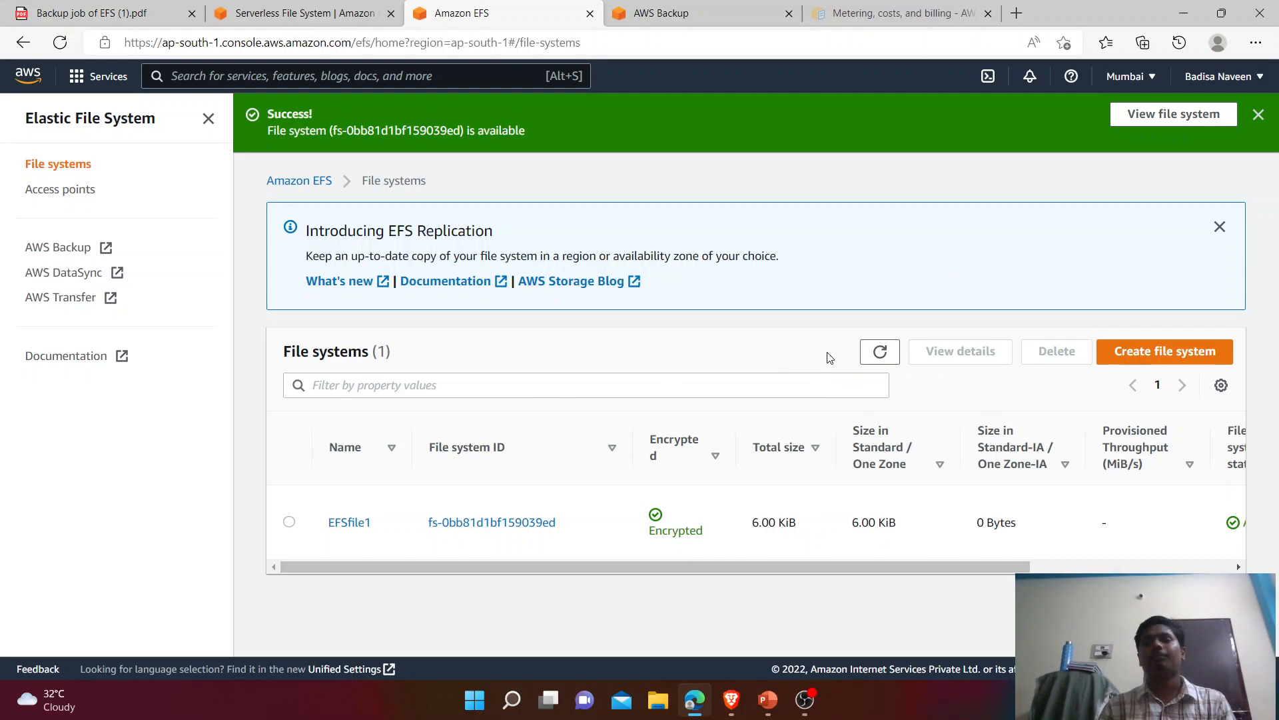
{"action": "left_click", "coordinate": [876, 359]}
{"action": "scroll", "coordinate": [1278, 356], "scroll_direction": "down", "scroll_amount": 1}
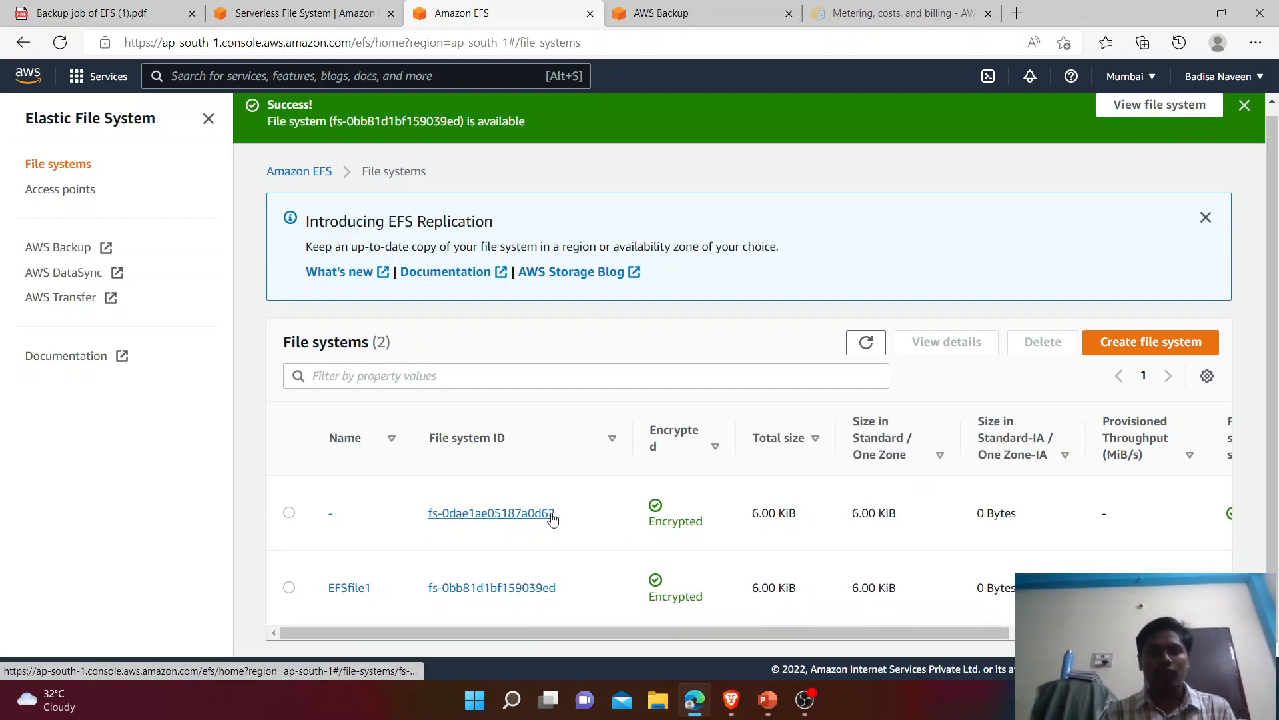
{"action": "left_click_drag", "start_coordinate": [589, 635], "coordinate": [705, 644]}
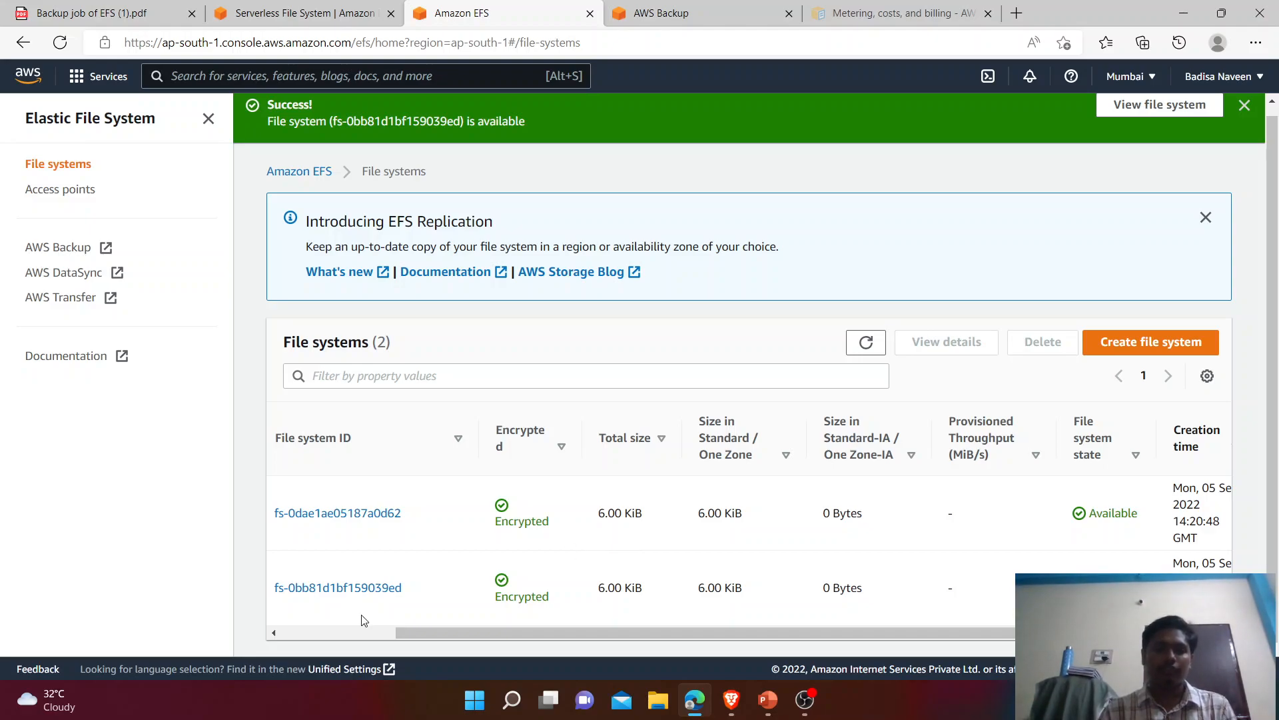
{"action": "left_click_drag", "start_coordinate": [513, 634], "coordinate": [391, 633]}
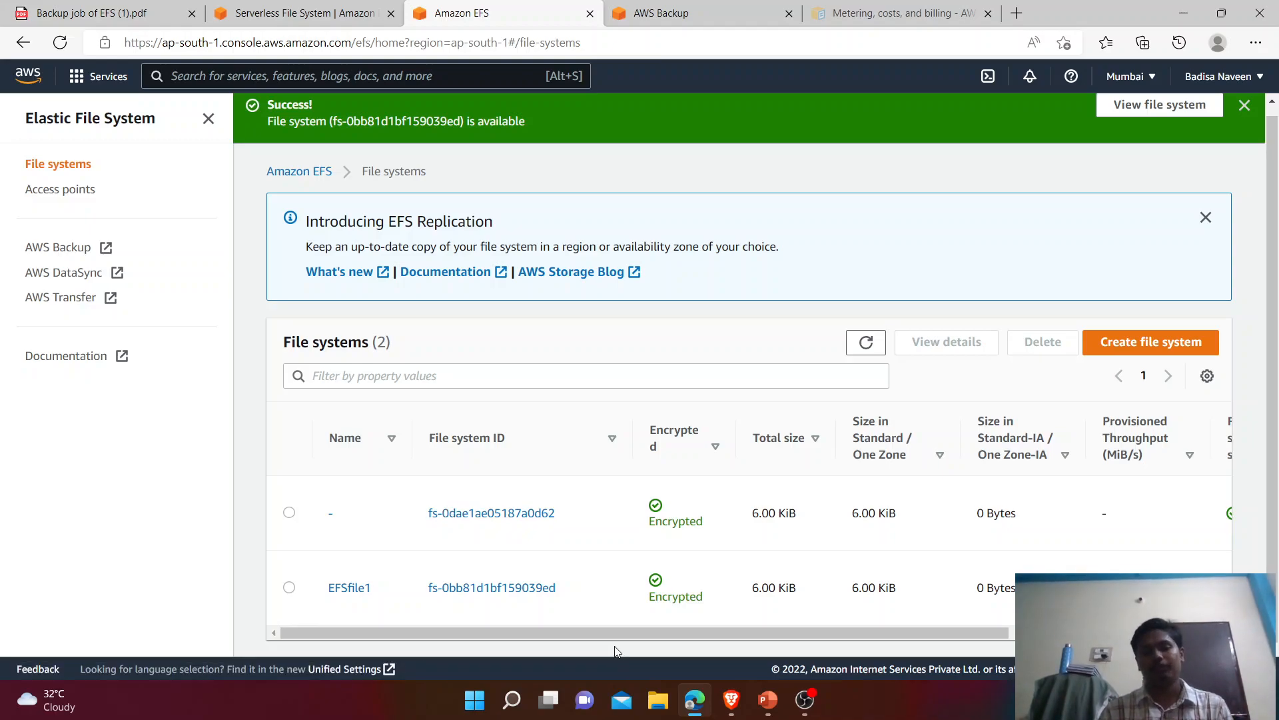
{"action": "left_click_drag", "start_coordinate": [613, 634], "coordinate": [1003, 635]}
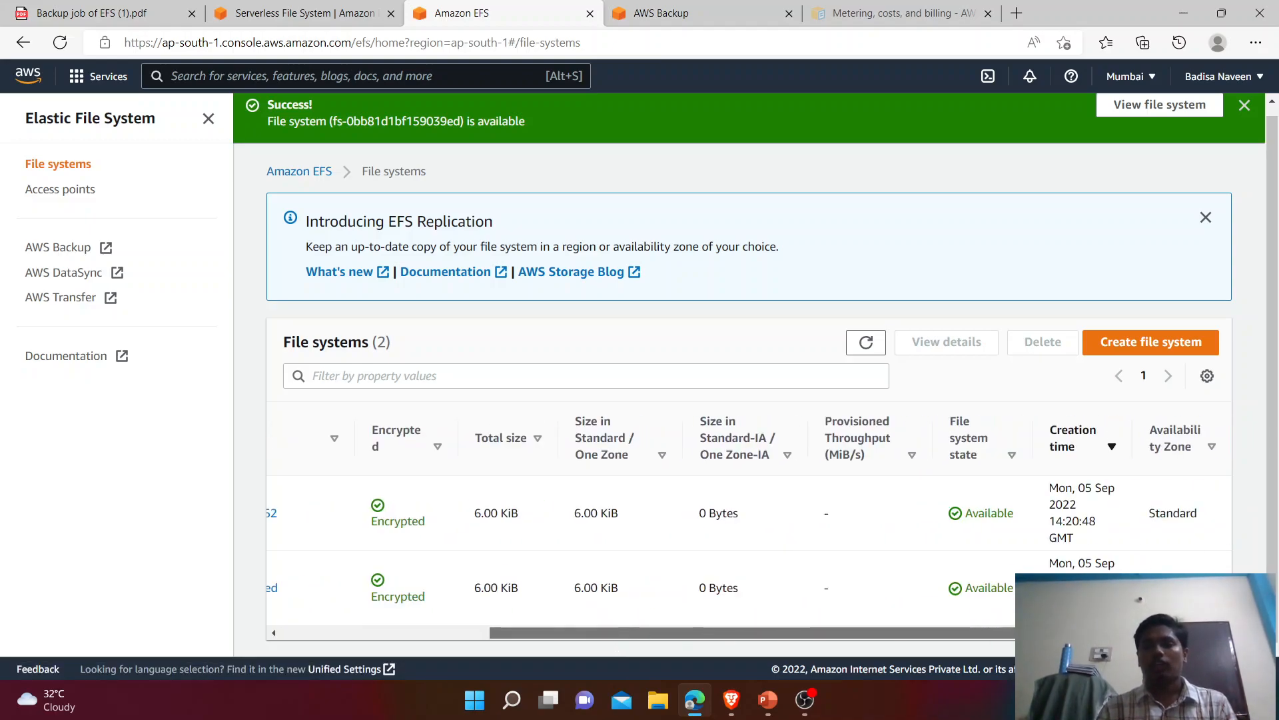
{"action": "left_click", "coordinate": [869, 353]}
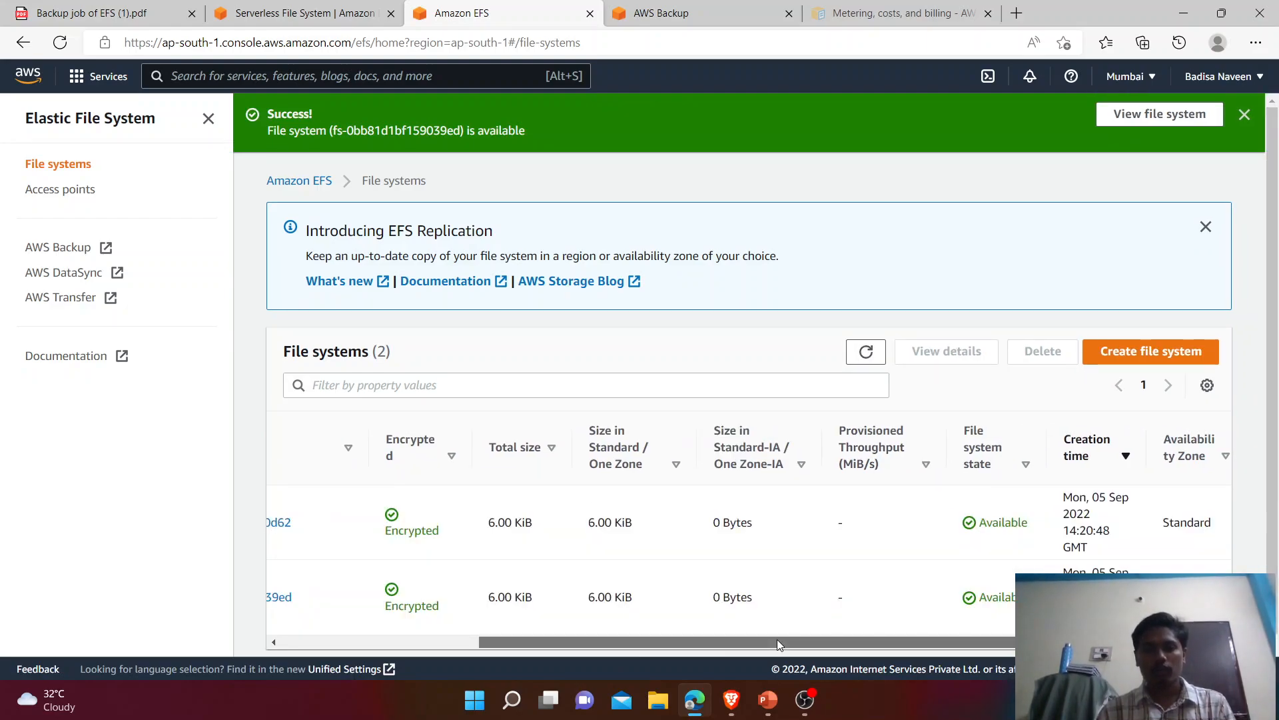
{"action": "left_click_drag", "start_coordinate": [777, 638], "coordinate": [577, 639]}
Step: Refresh the restore jobs to confirm the restore is Completed and dismiss the restore-in-progress notice
{"action": "left_click", "coordinate": [660, 13]}
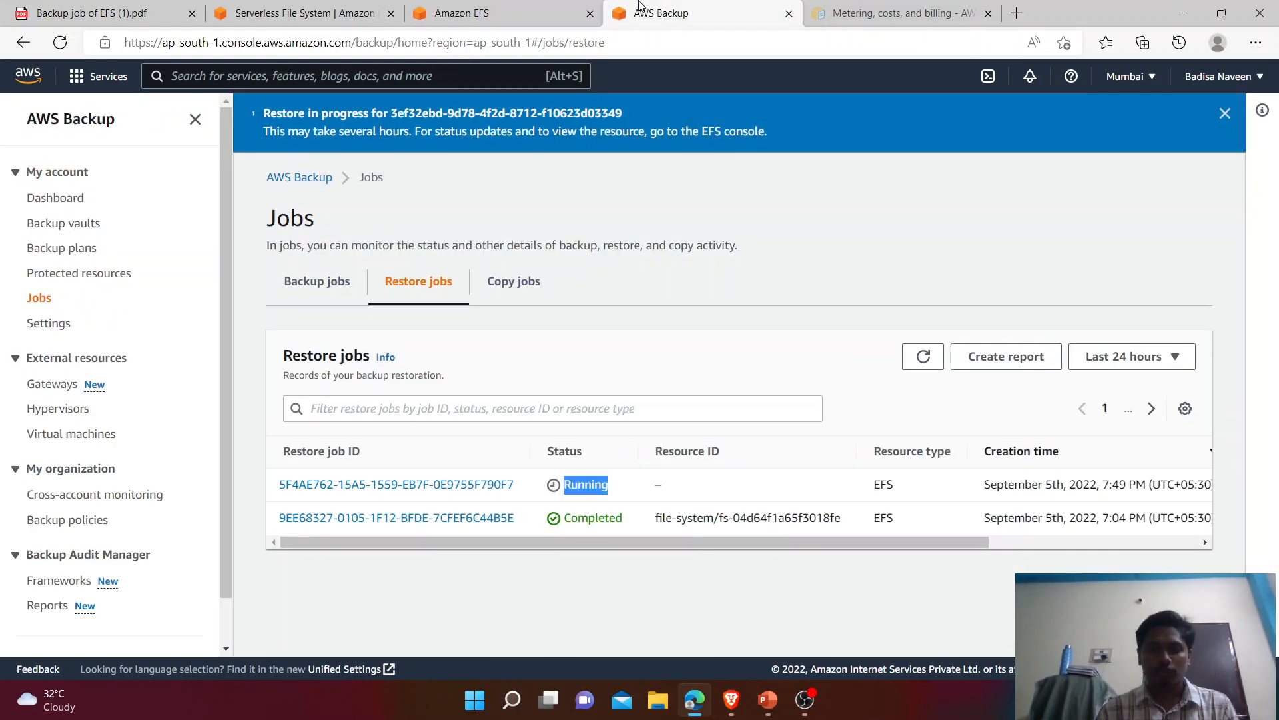
{"action": "left_click", "coordinate": [912, 355]}
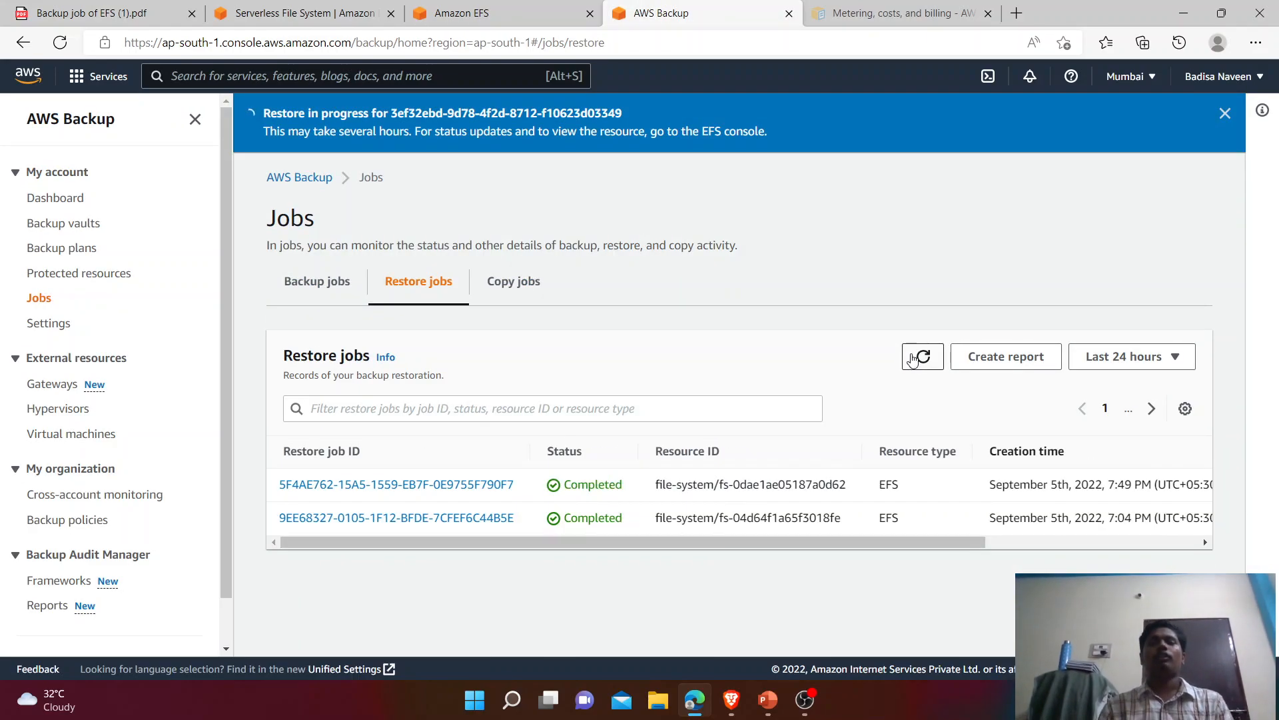
{"action": "left_click_drag", "start_coordinate": [639, 490], "coordinate": [495, 485]}
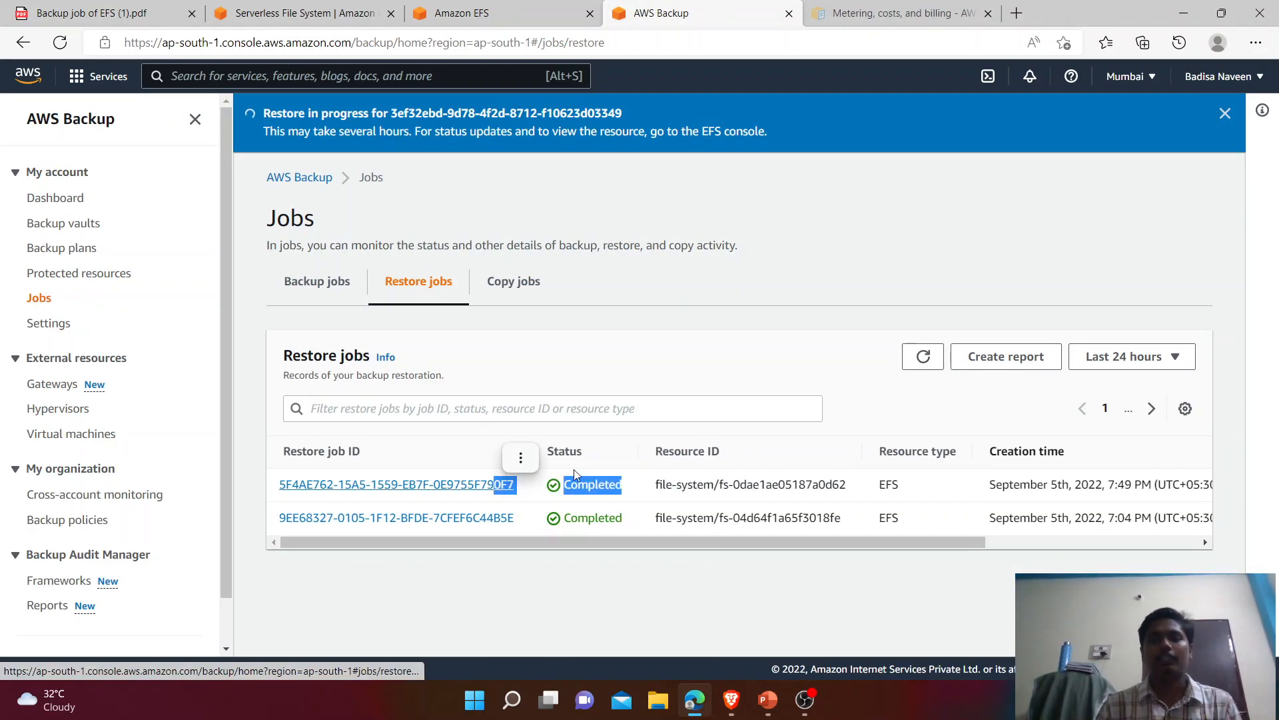
{"action": "left_click", "coordinate": [775, 261]}
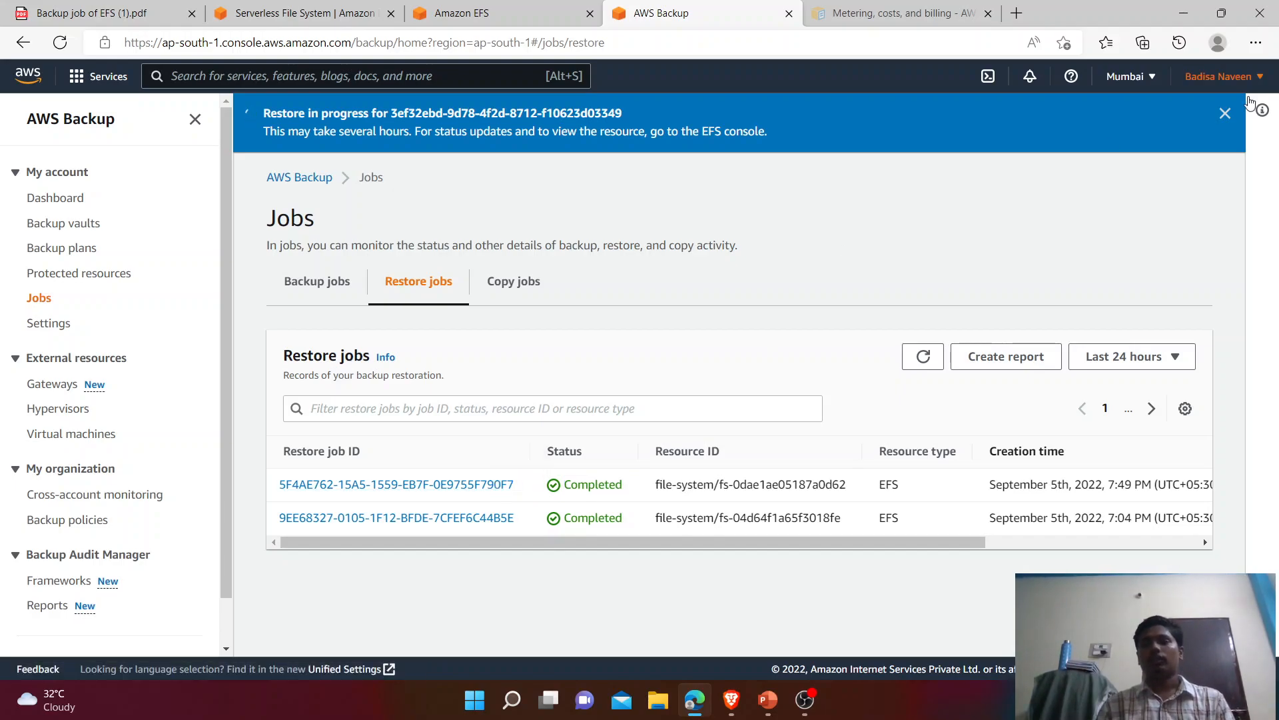
{"action": "left_click", "coordinate": [1226, 113]}
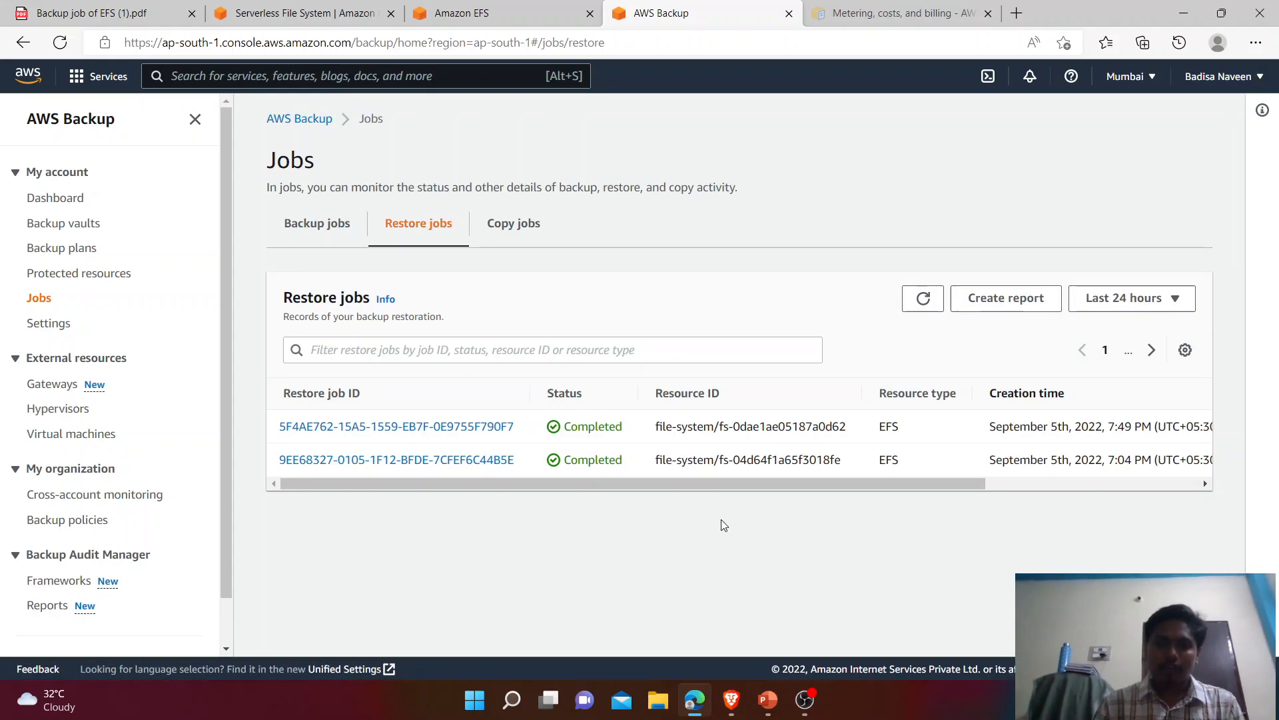
{"action": "mouse_move", "coordinate": [701, 479]}
{"action": "left_mouse_down"}
{"action": "mouse_move", "coordinate": [907, 482]}
{"action": "mouse_move", "coordinate": [696, 493]}
{"action": "left_mouse_up"}
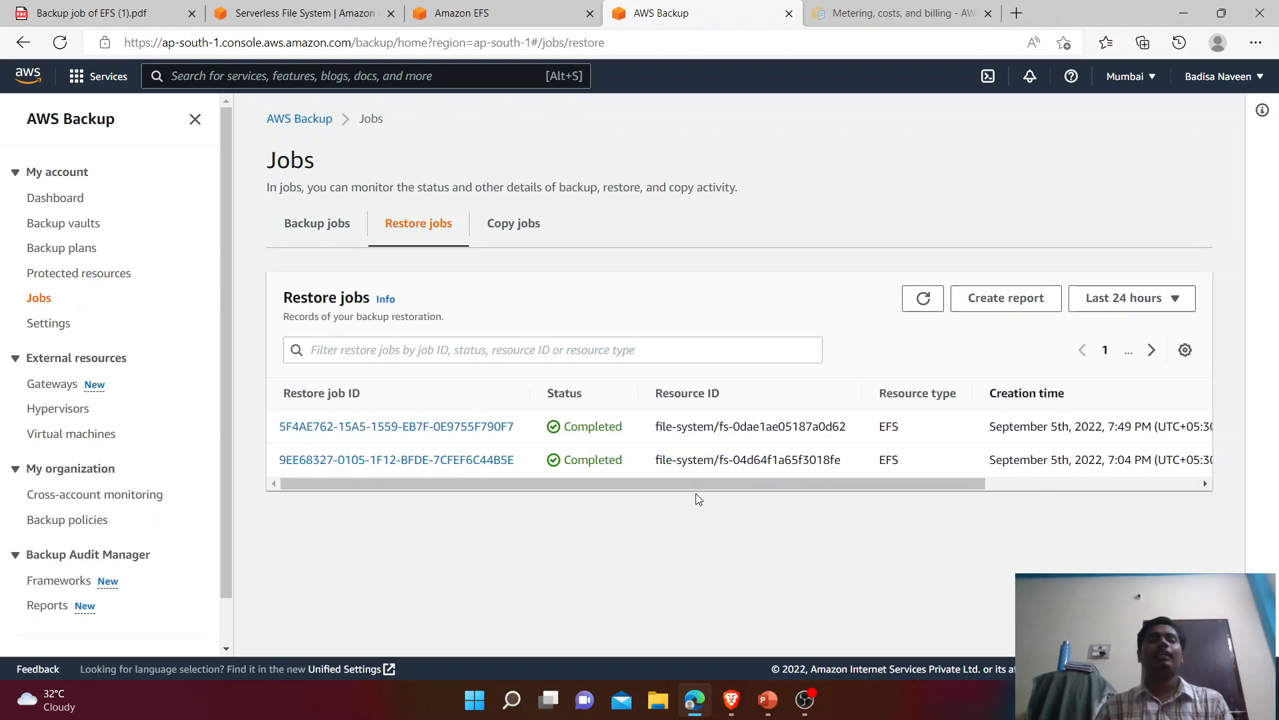
Step: Mark the two clean-up steps in the tutorial PDF, then return to the EFS file systems list
{"action": "left_click", "coordinate": [93, 13]}
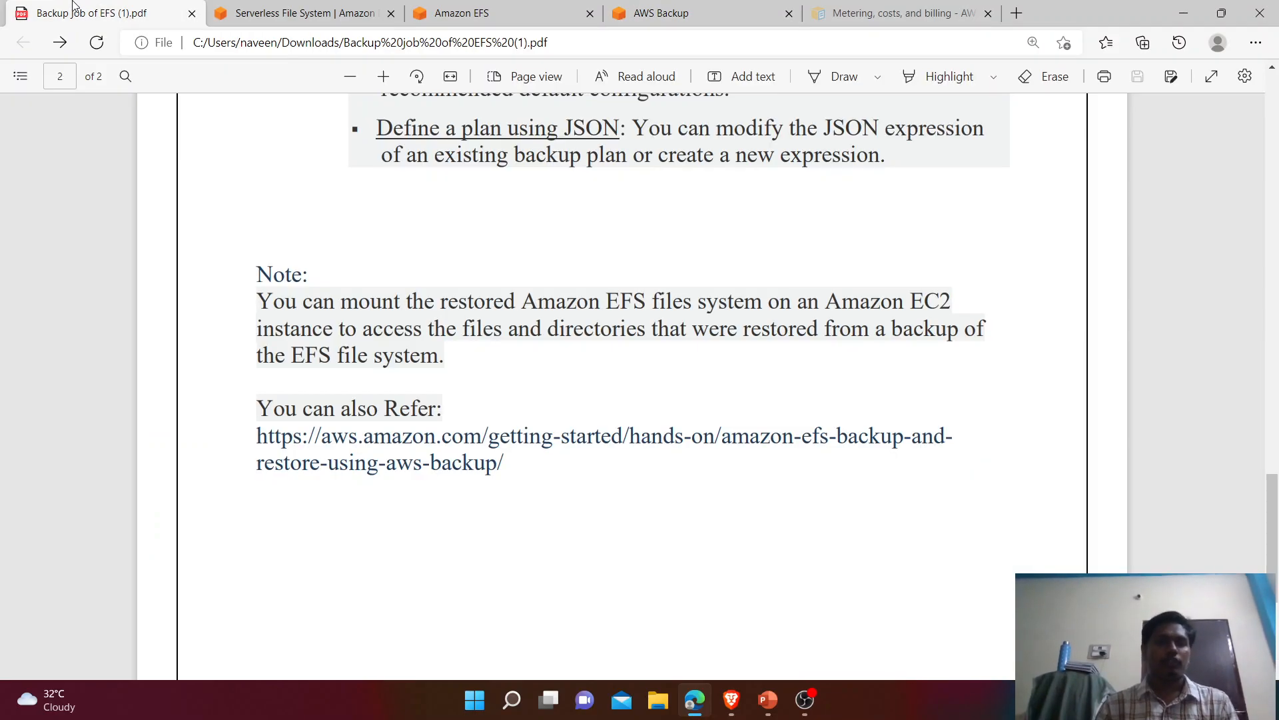
{"action": "scroll", "coordinate": [357, 420], "scroll_direction": "up", "scroll_amount": 10}
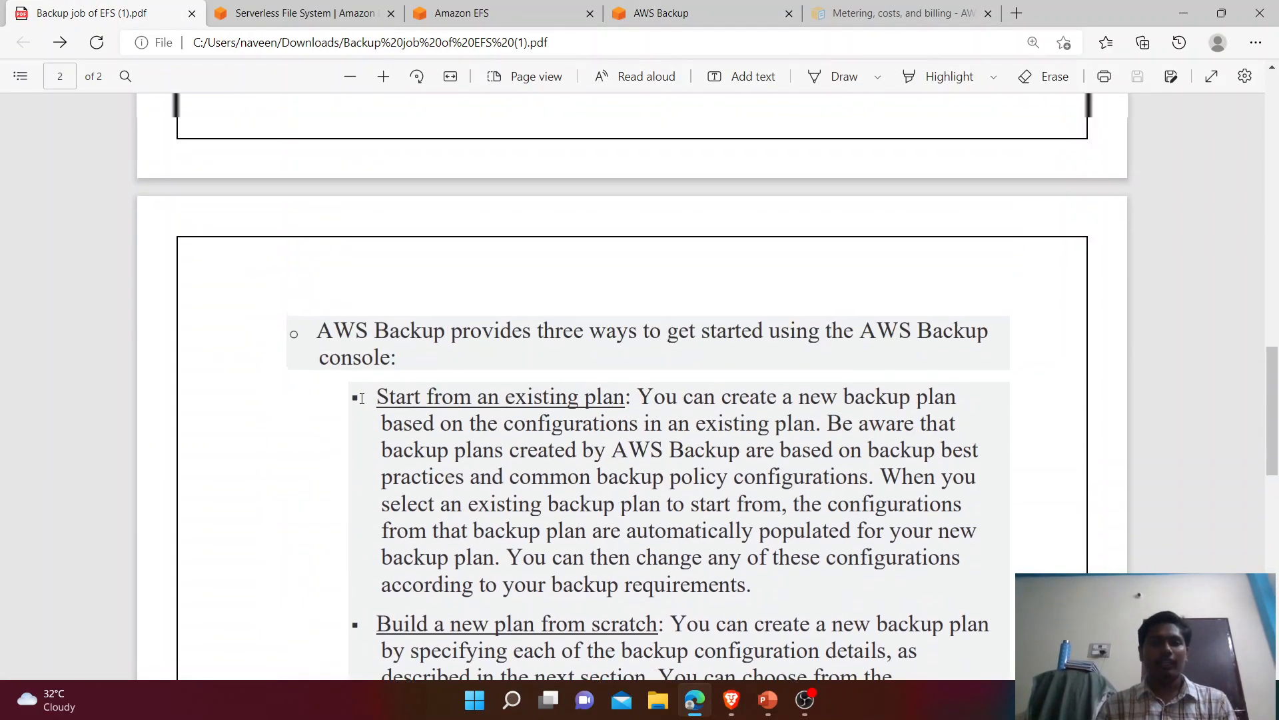
{"action": "scroll", "coordinate": [362, 398], "scroll_direction": "up", "scroll_amount": 5}
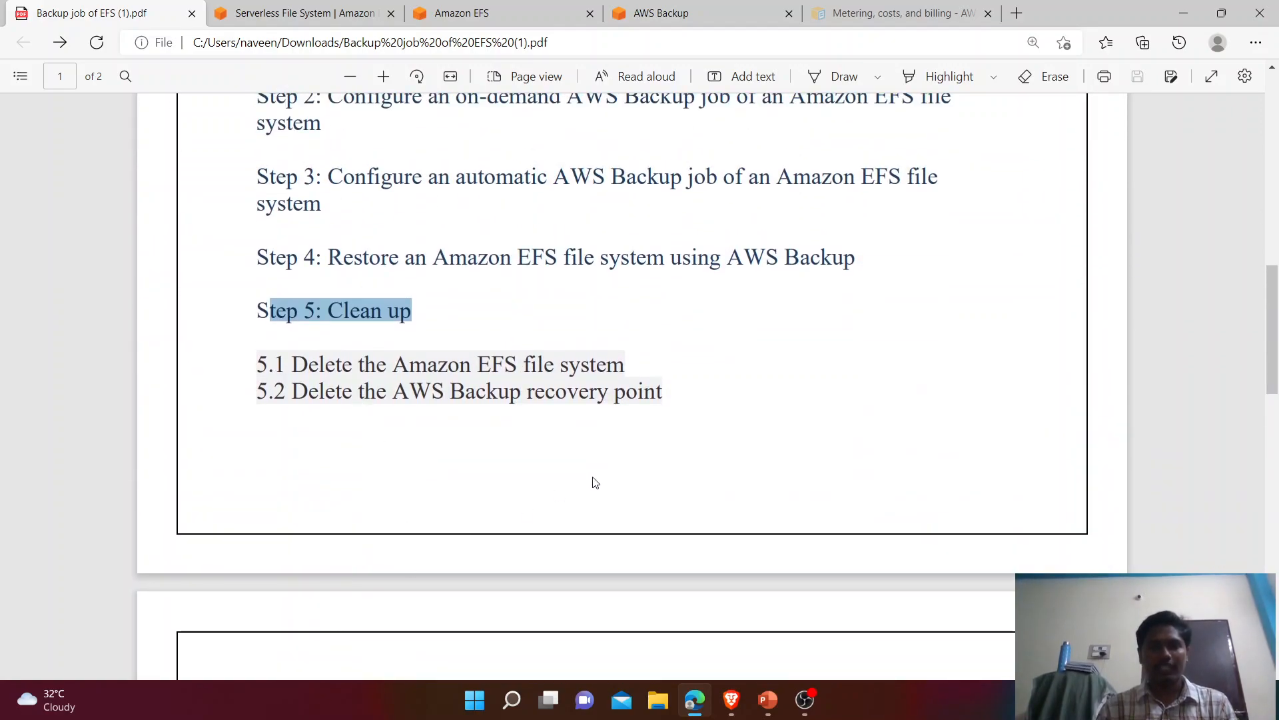
{"action": "left_click_drag", "start_coordinate": [673, 392], "coordinate": [292, 368]}
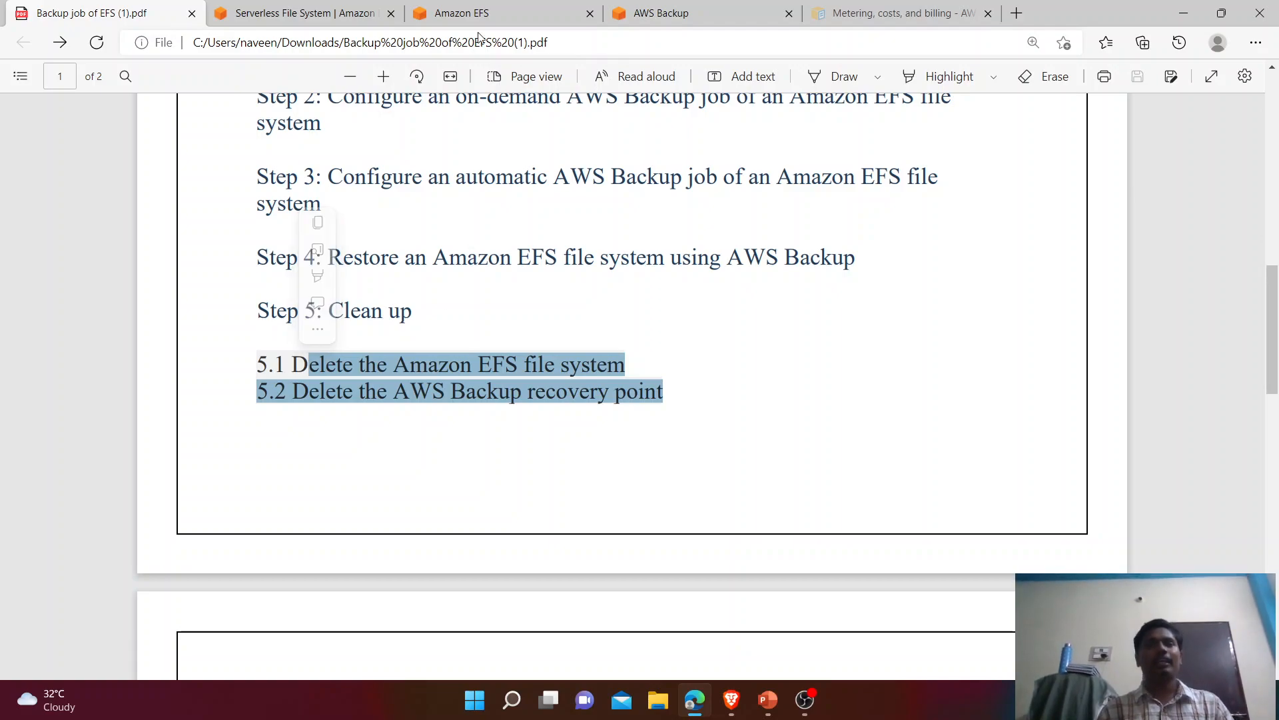
{"action": "left_click", "coordinate": [479, 12]}
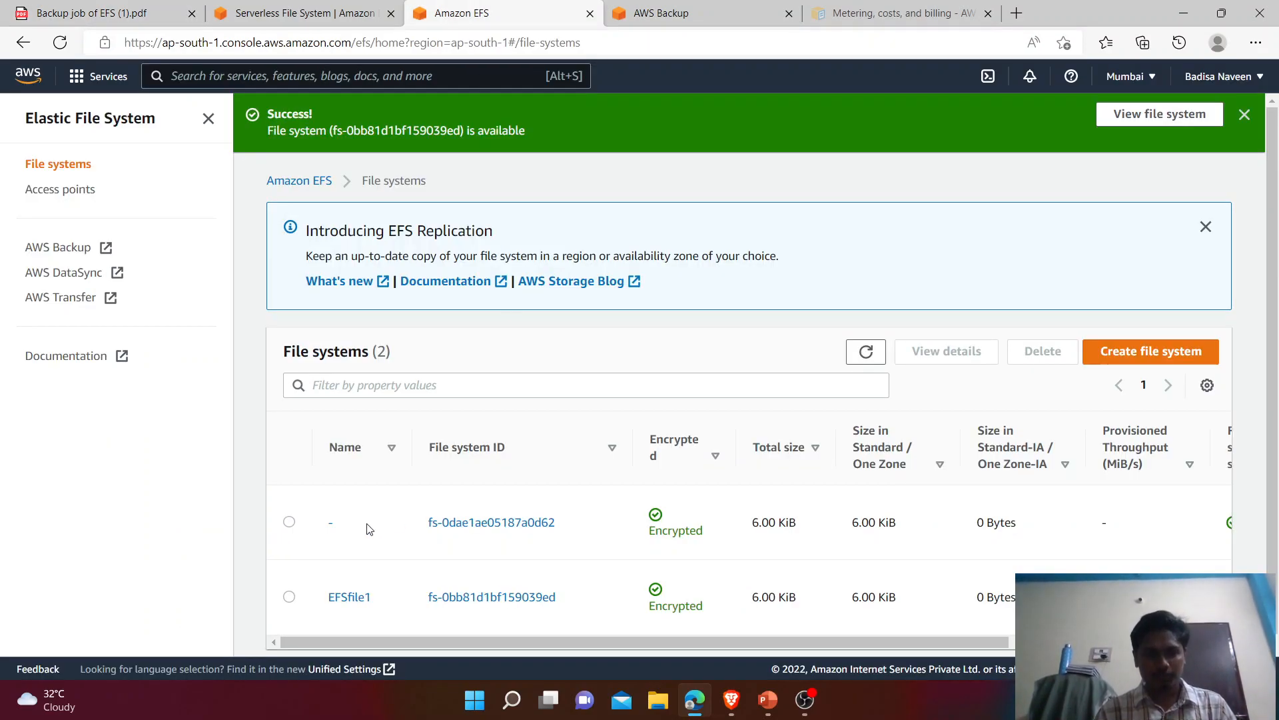
Step: Delete the original EFSfile1 file system, confirming with its ID fs-0bb81d1bf159039ed
{"action": "left_click", "coordinate": [289, 523]}
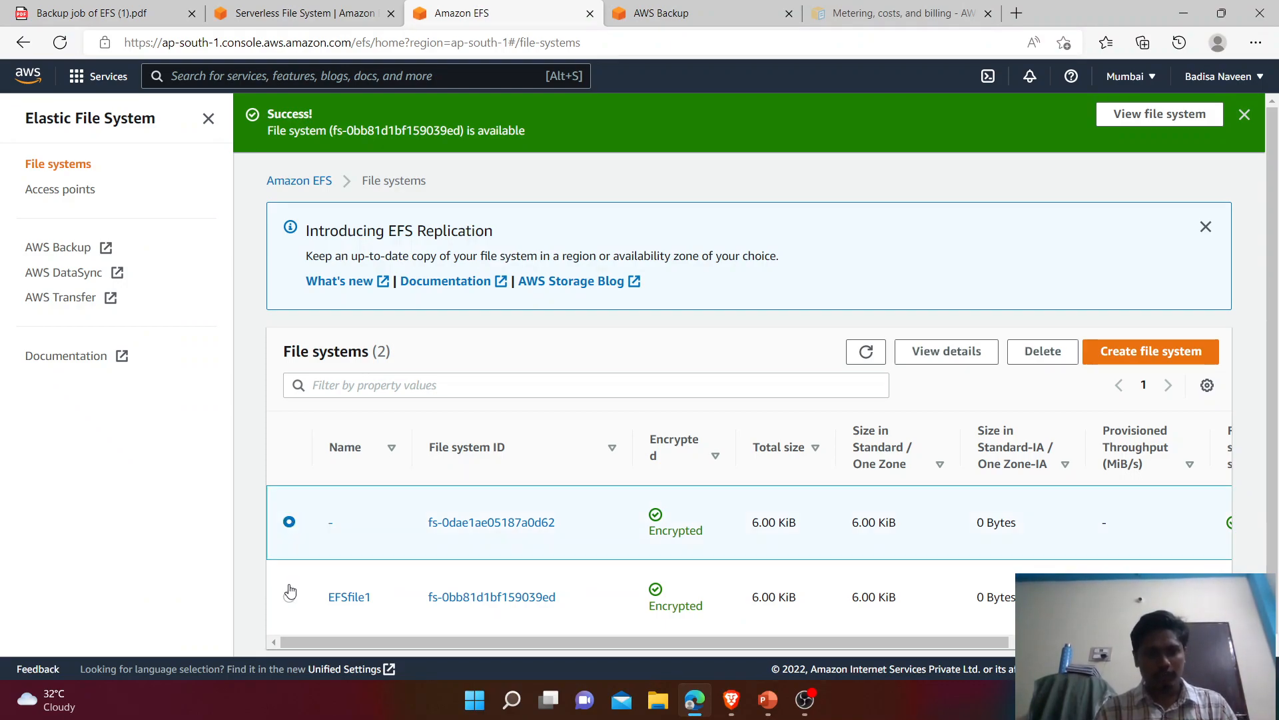
{"action": "left_click", "coordinate": [289, 597]}
{"action": "left_click", "coordinate": [1016, 353]}
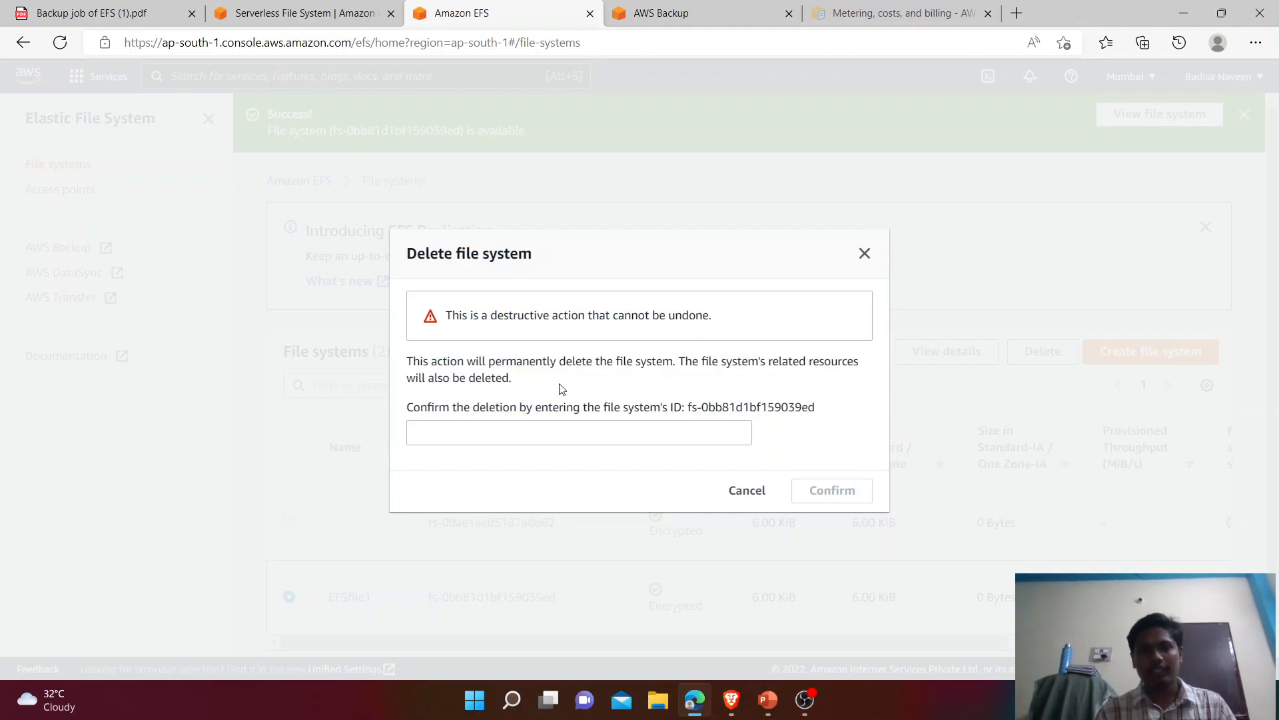
{"action": "left_click_drag", "start_coordinate": [686, 411], "coordinate": [810, 409]}
{"action": "key", "text": "ctrl+c"}
{"action": "left_click", "coordinate": [672, 429]}
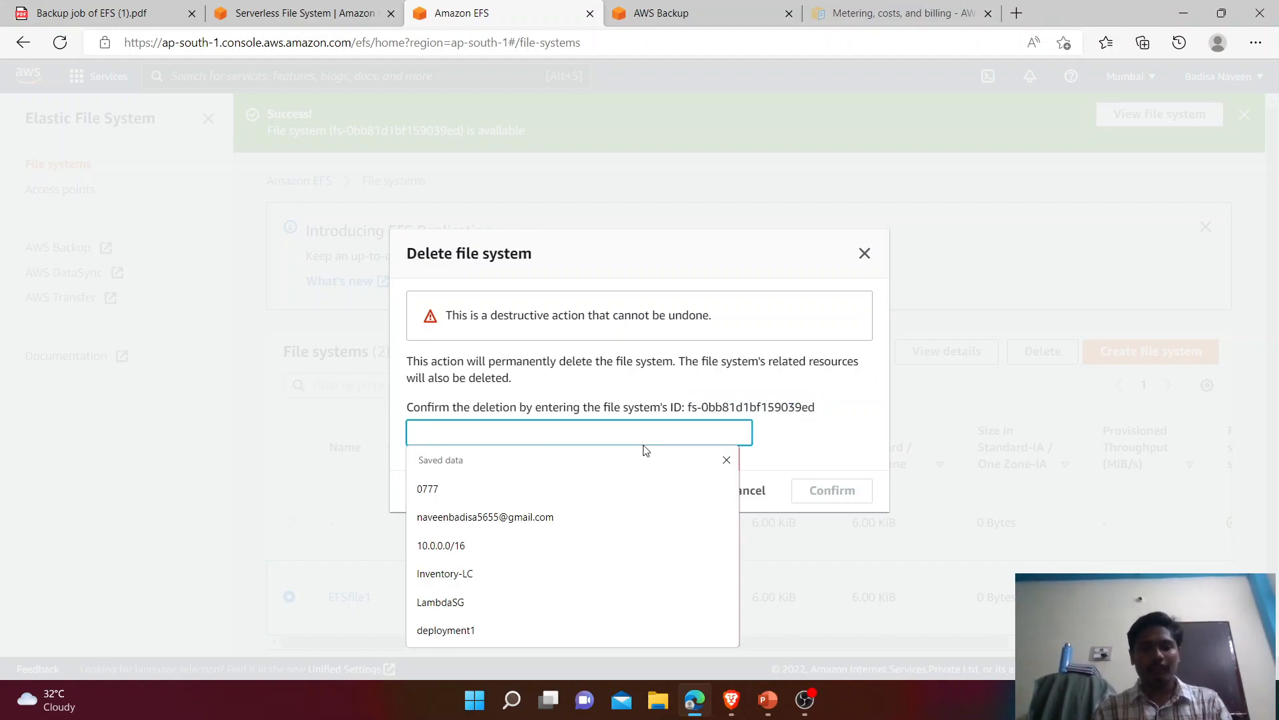
{"action": "key", "text": "ctrl+v"}
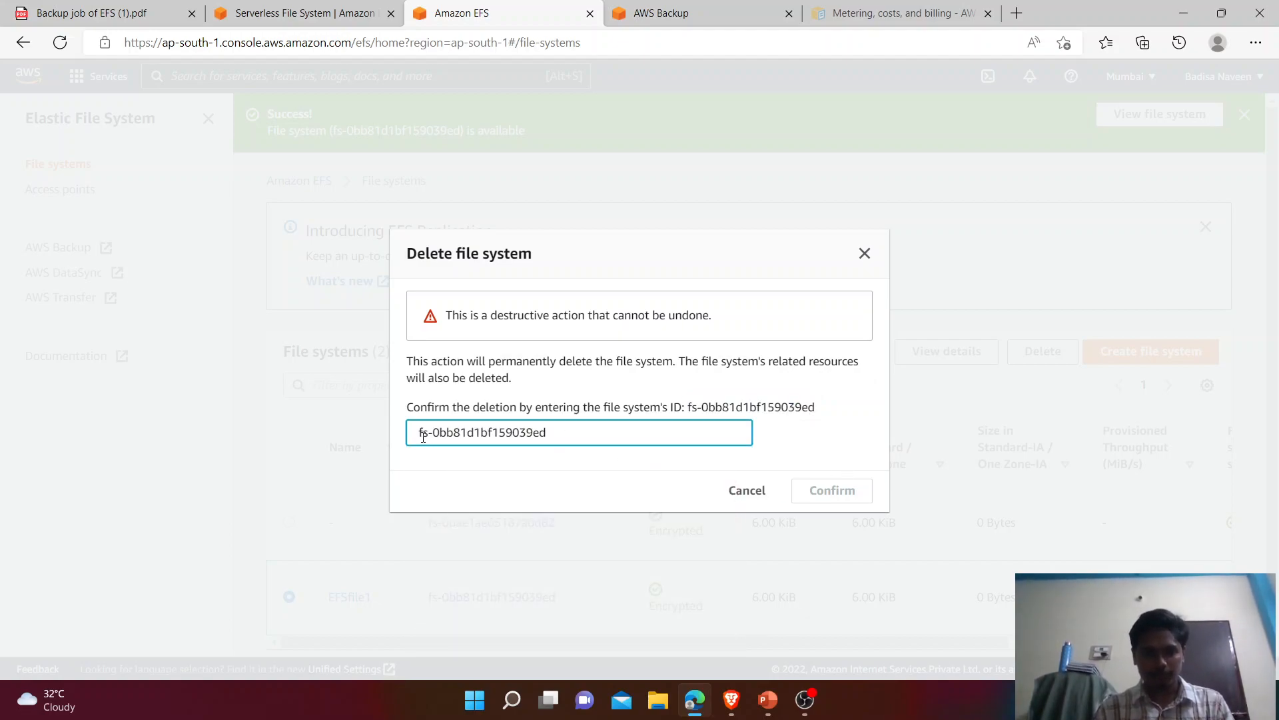
{"action": "key", "text": "BackSpace"}
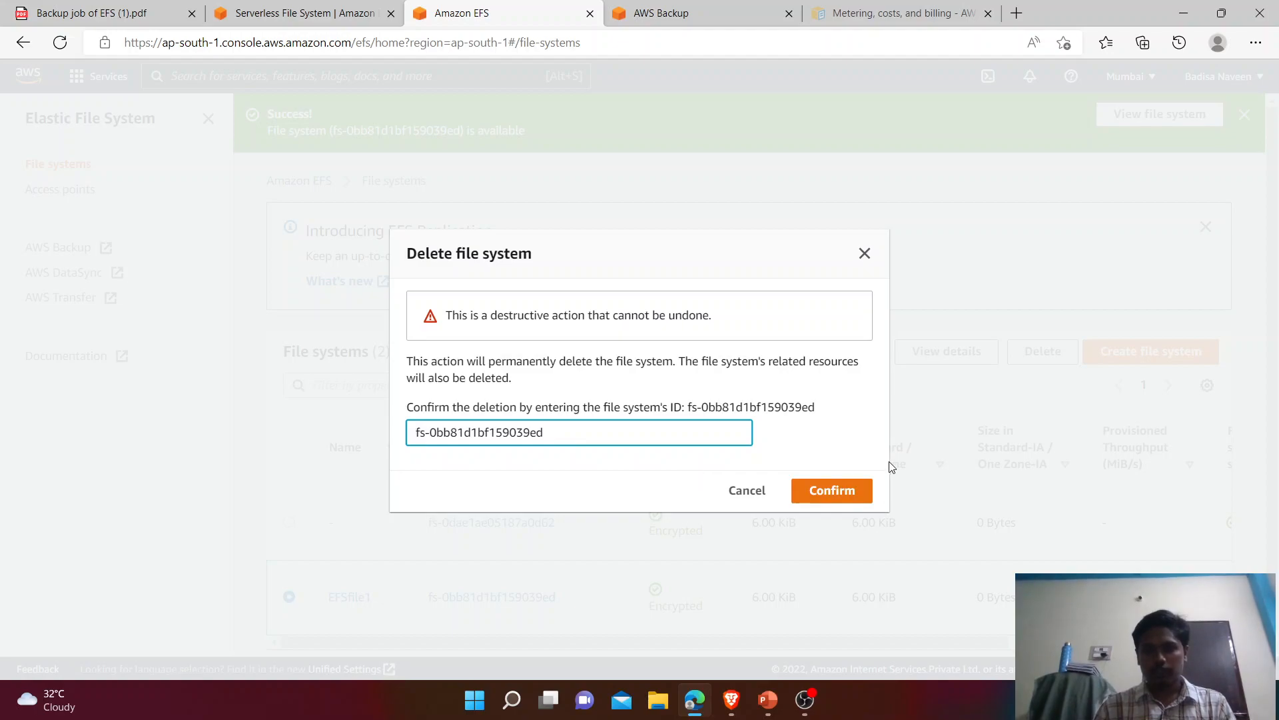
{"action": "left_click", "coordinate": [844, 491]}
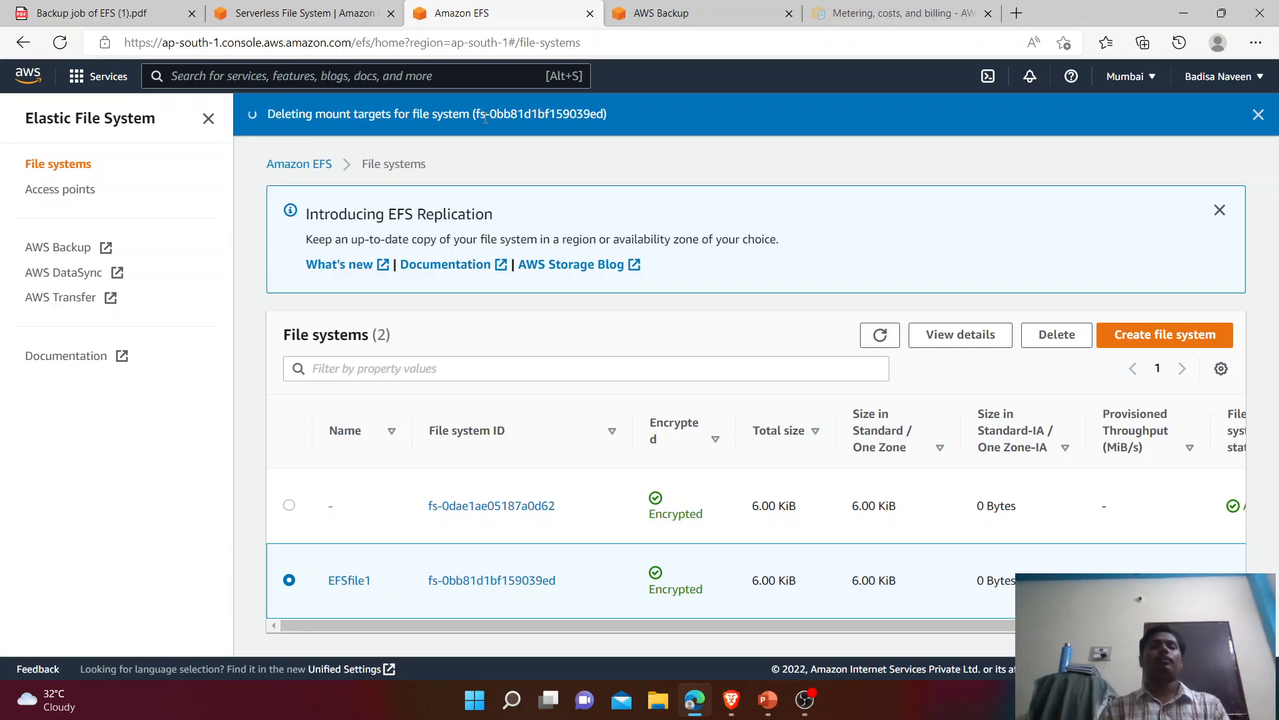
Step: Refresh the file systems list, then return to the Amazon EFS pricing page
{"action": "left_click", "coordinate": [880, 334]}
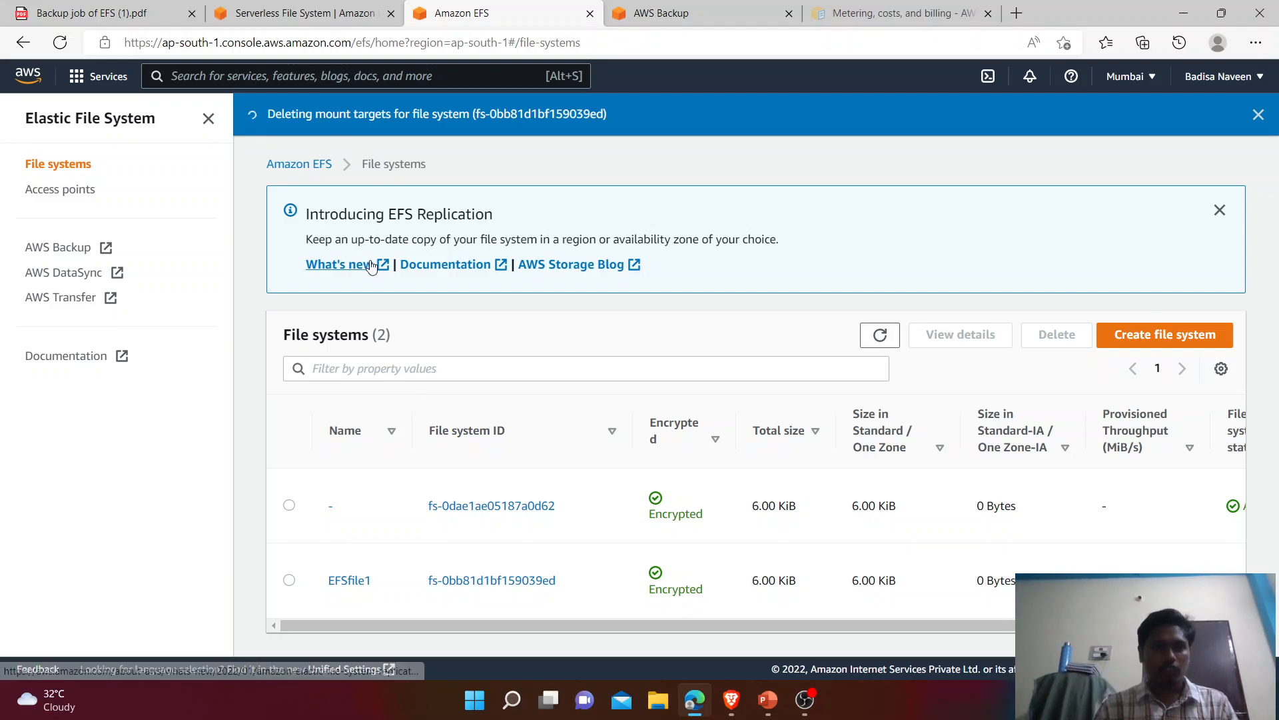
{"action": "left_click", "coordinate": [300, 13]}
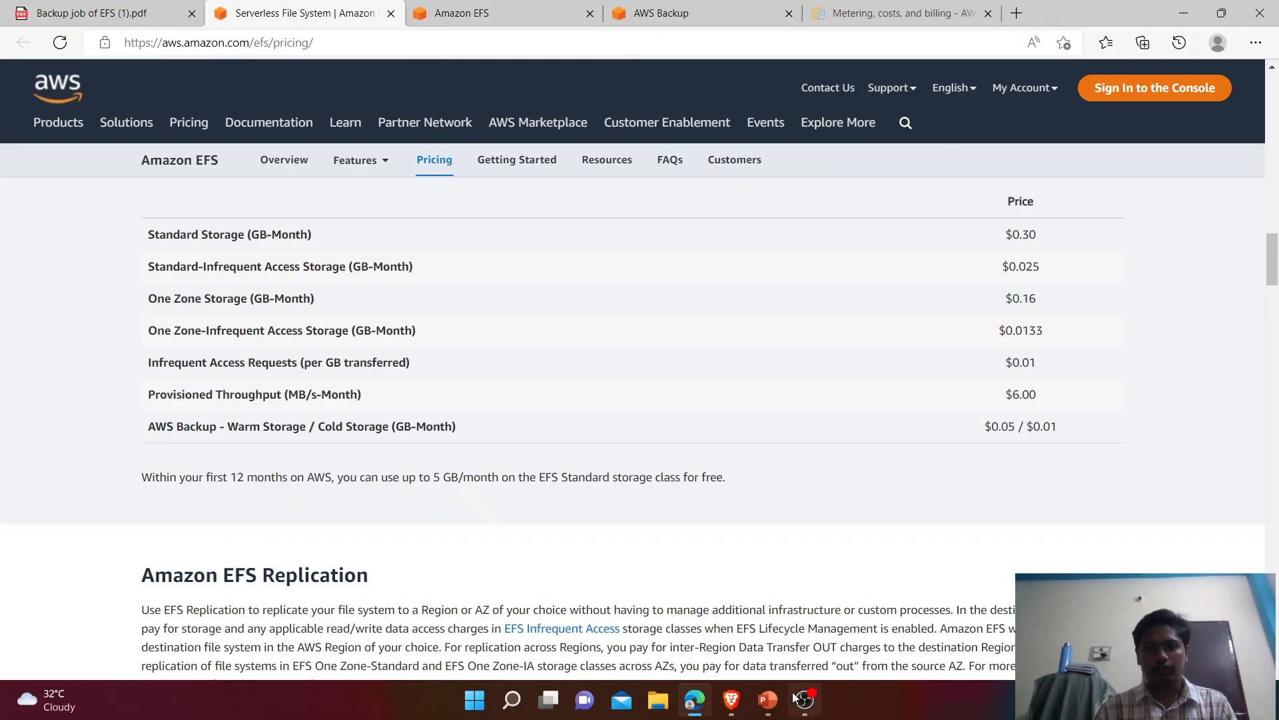